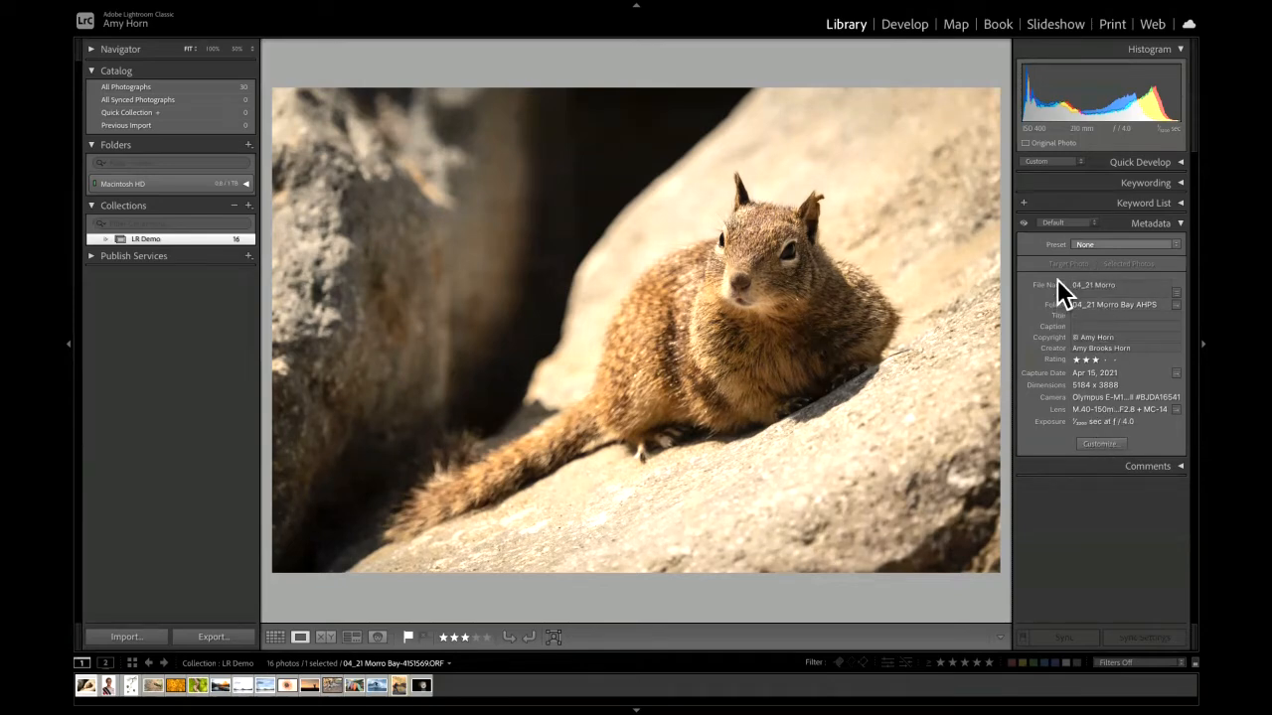
- Customize the Default metadata view by removing the Folder and Rating fields, keeping Default as the active view
click(1100, 444)
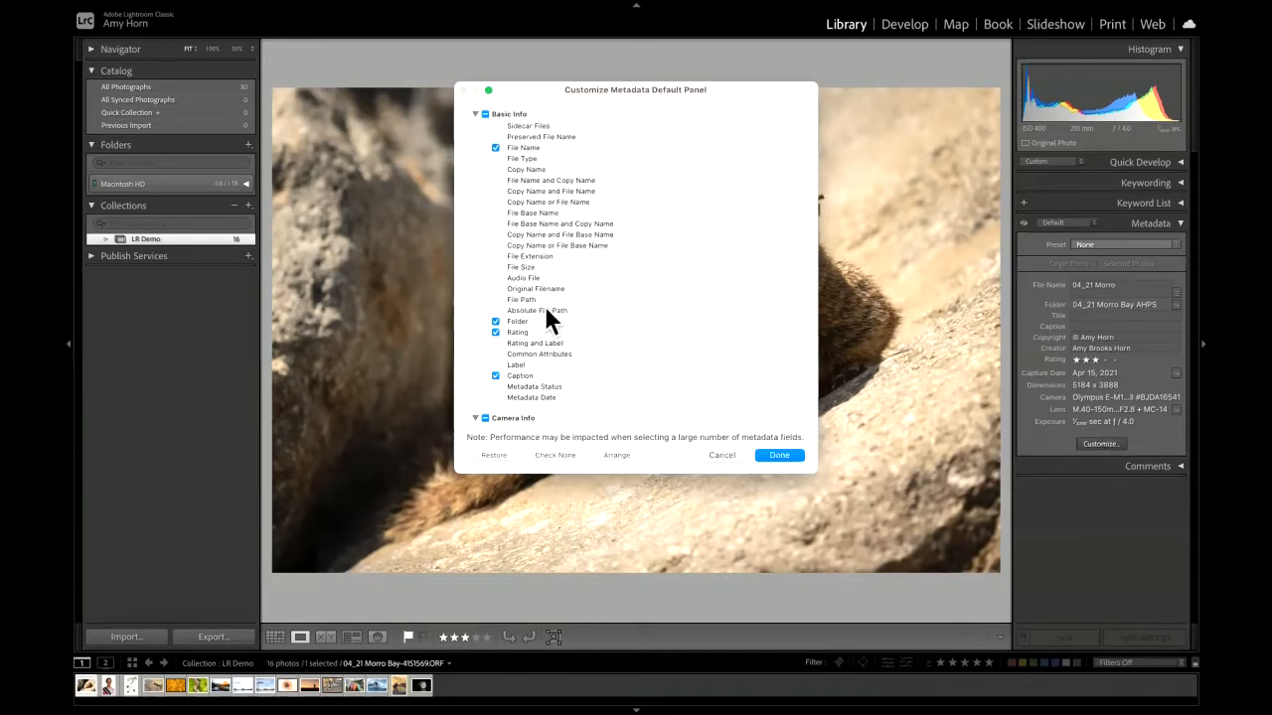
click(496, 332)
scroll(645, 350, down, 5)
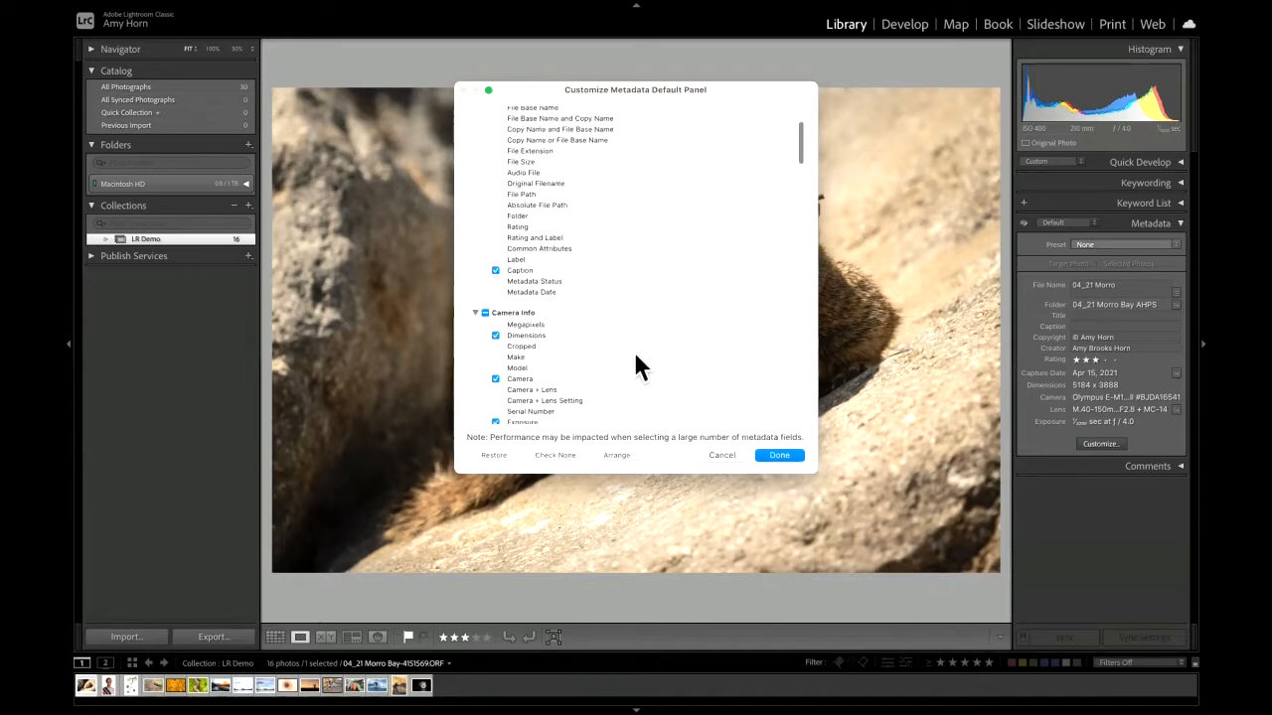
scroll(632, 348, down, 10)
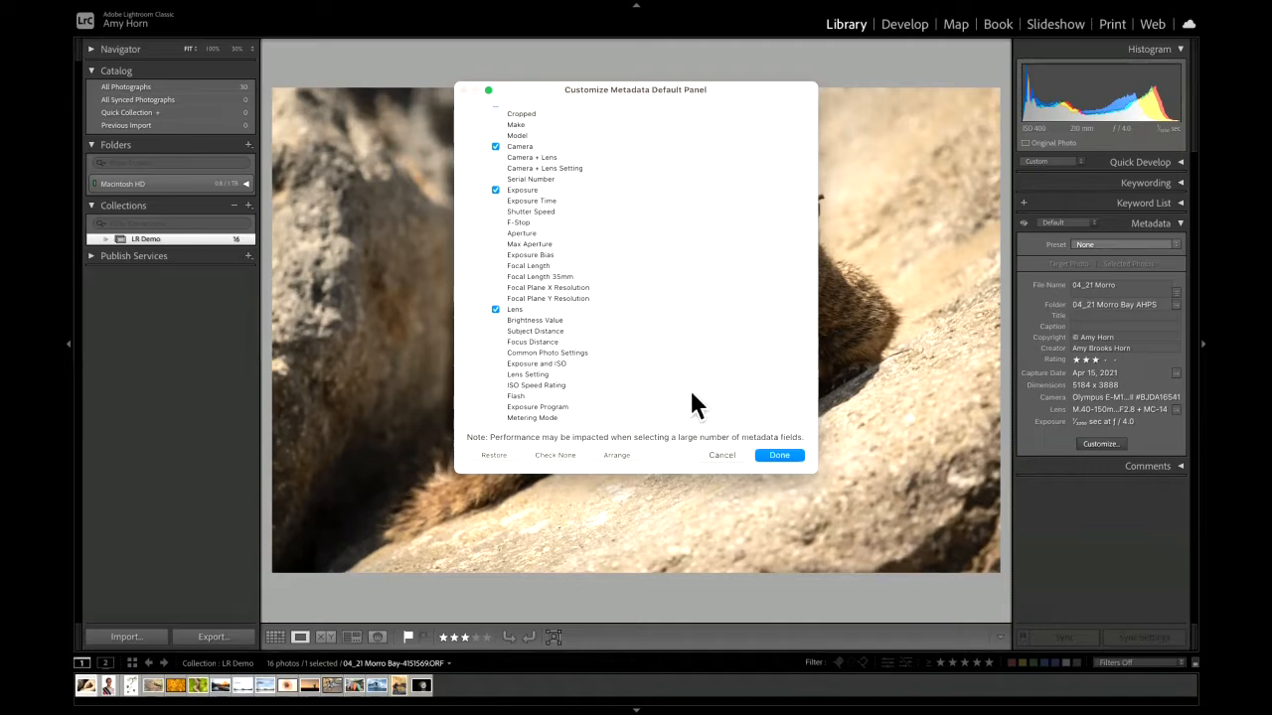
click(780, 455)
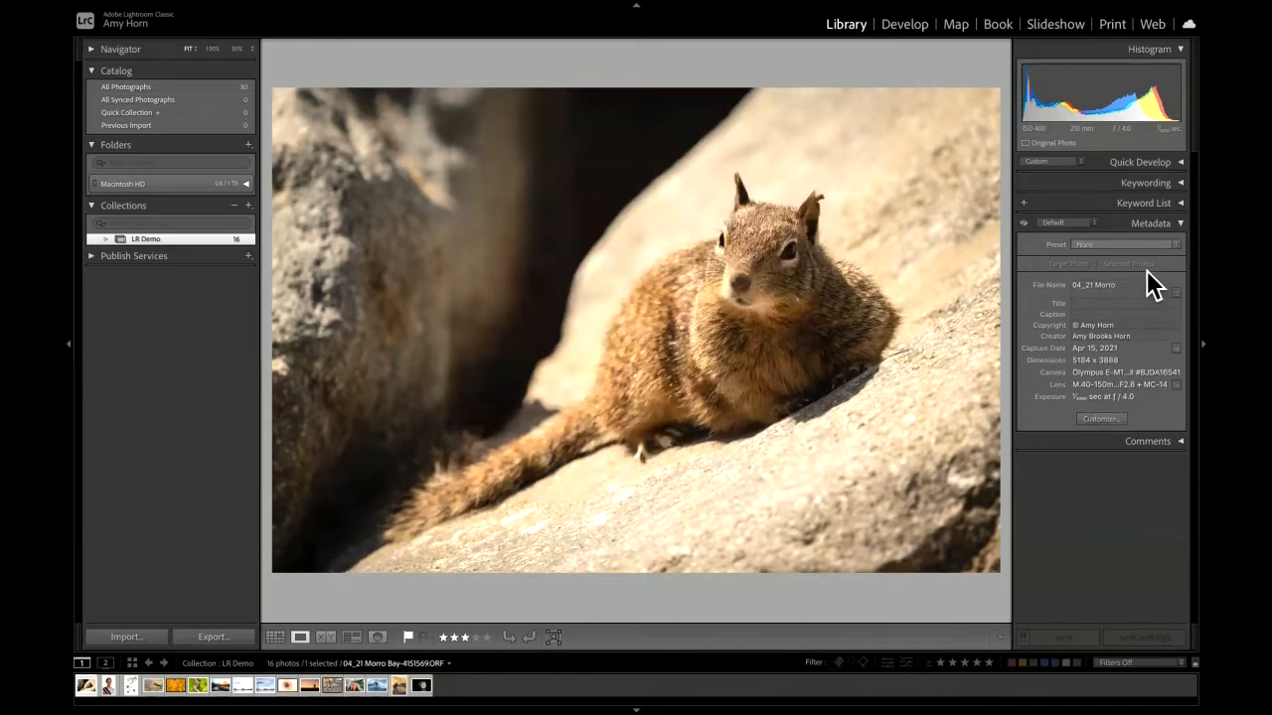
click(1093, 222)
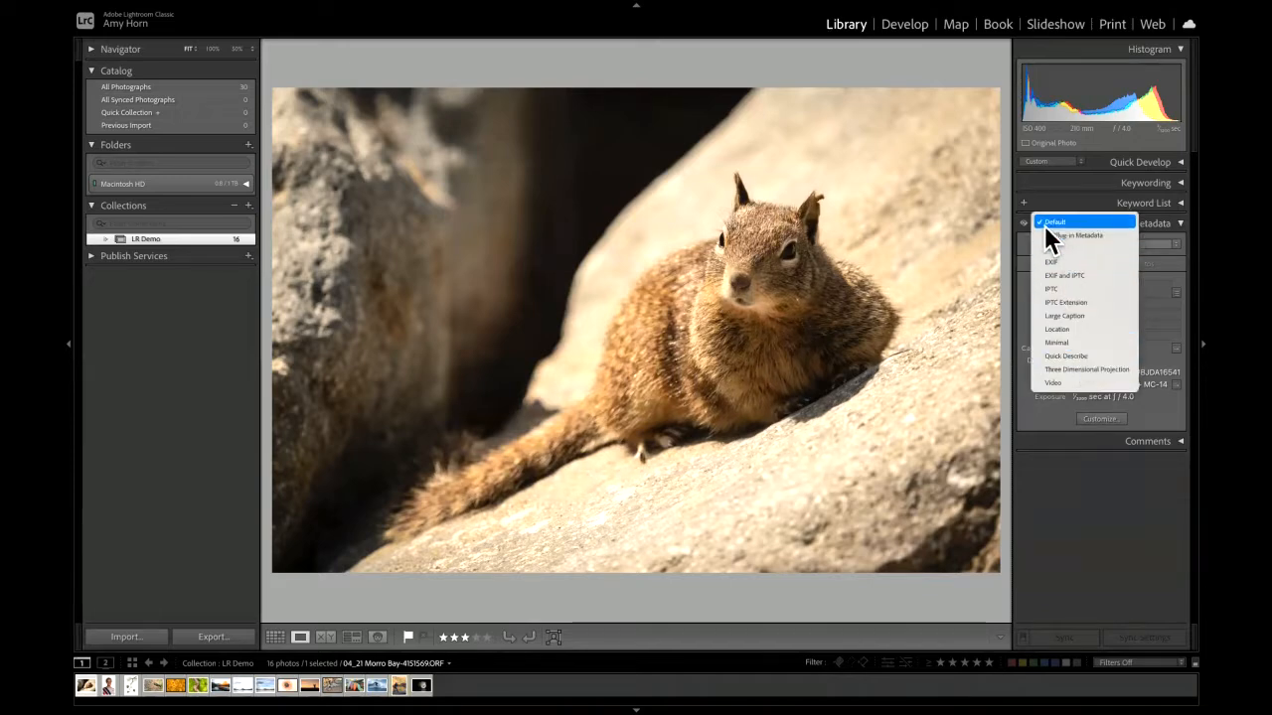
click(1079, 221)
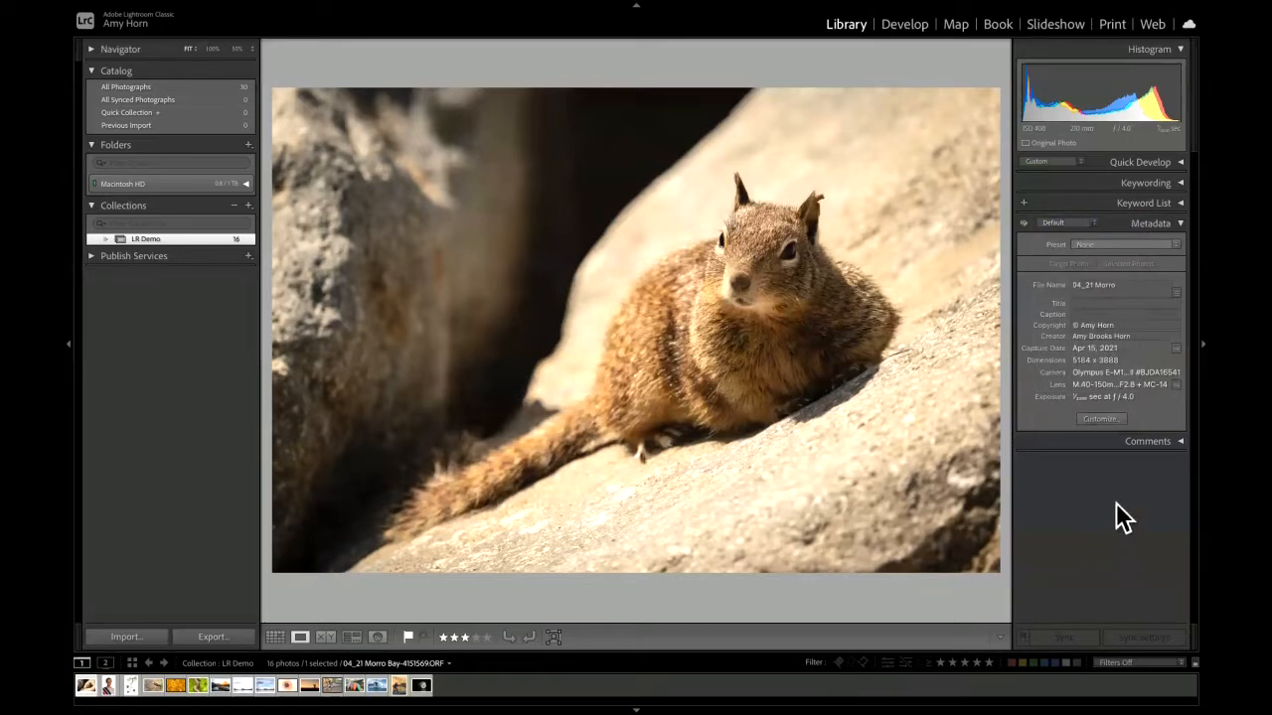
- Open the squirrel photo in the Develop module and create a Select Subject mask on the squirrel
click(903, 24)
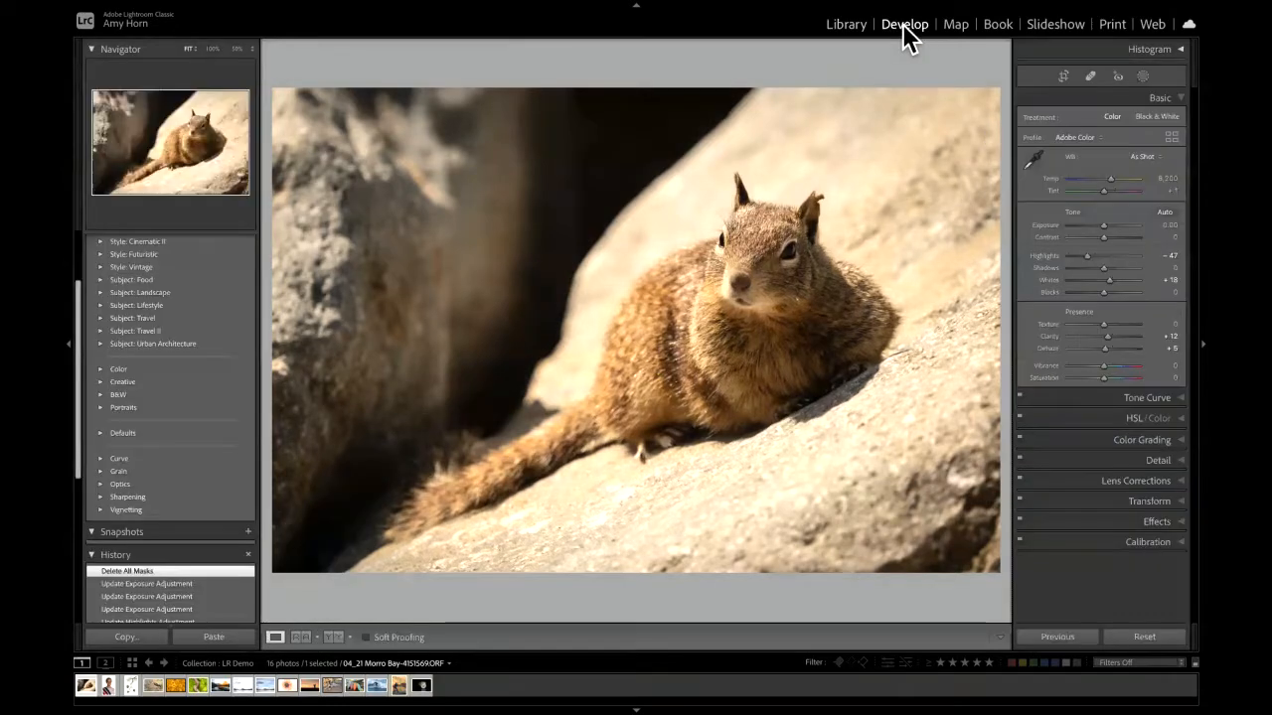
click(1141, 77)
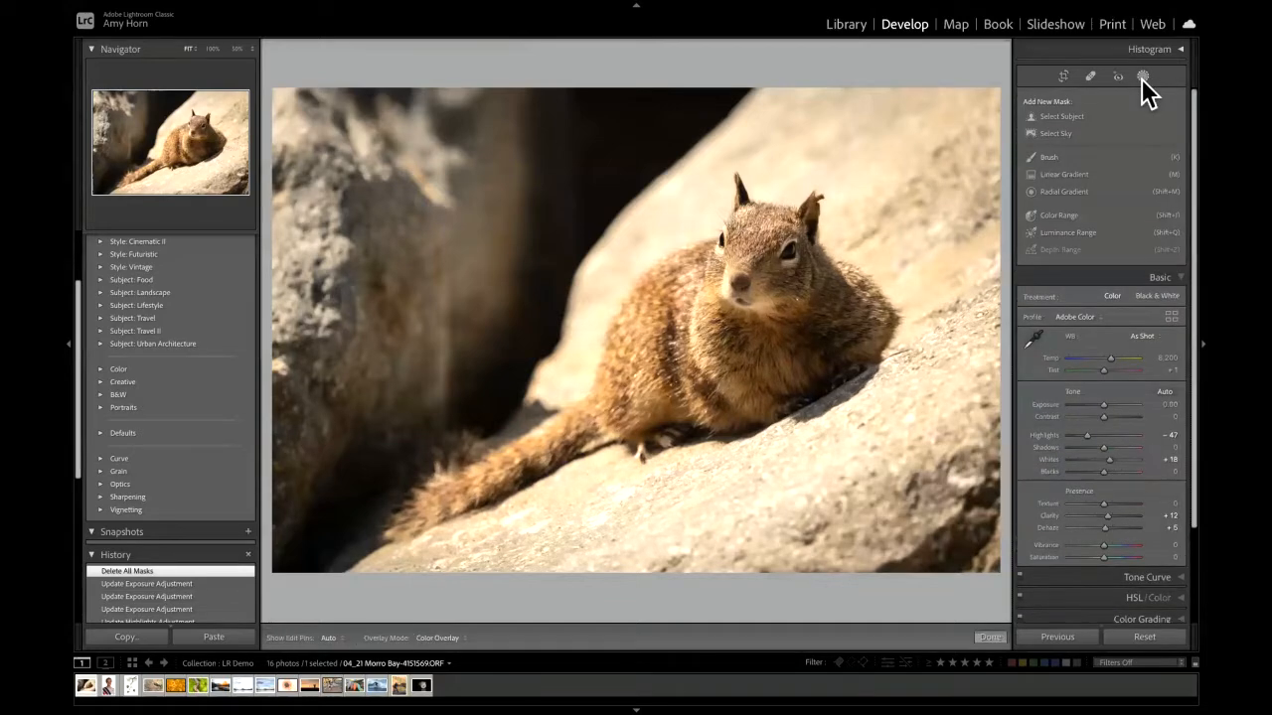
click(1085, 118)
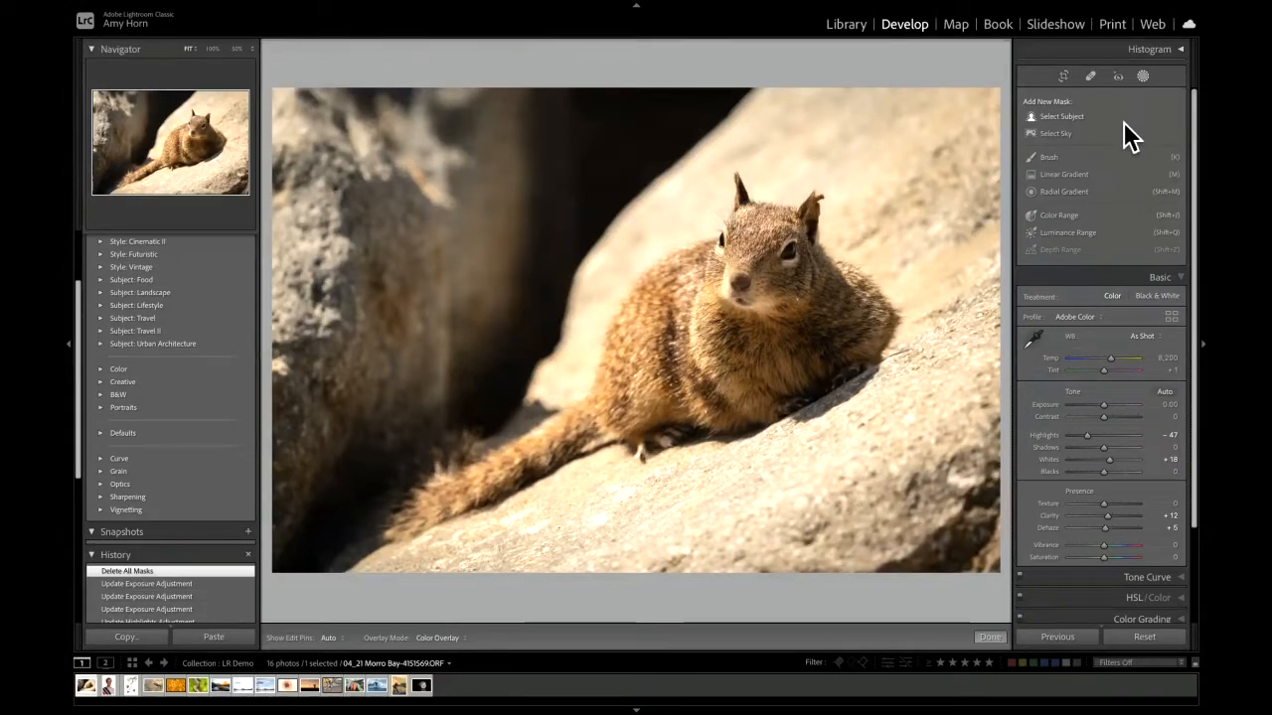
click(1070, 115)
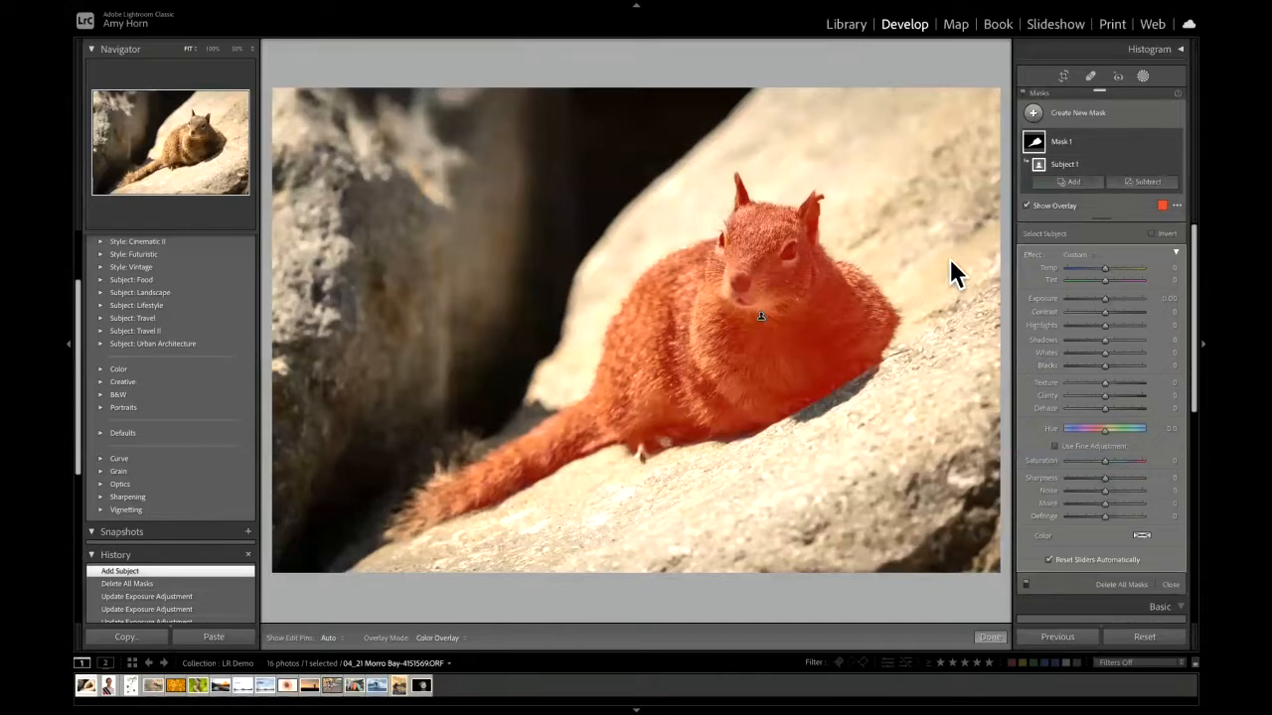
- Examine the squirrel mask's edges at different magnifications and compare the photo with and without the mask overlay
key(ctrl+equal)
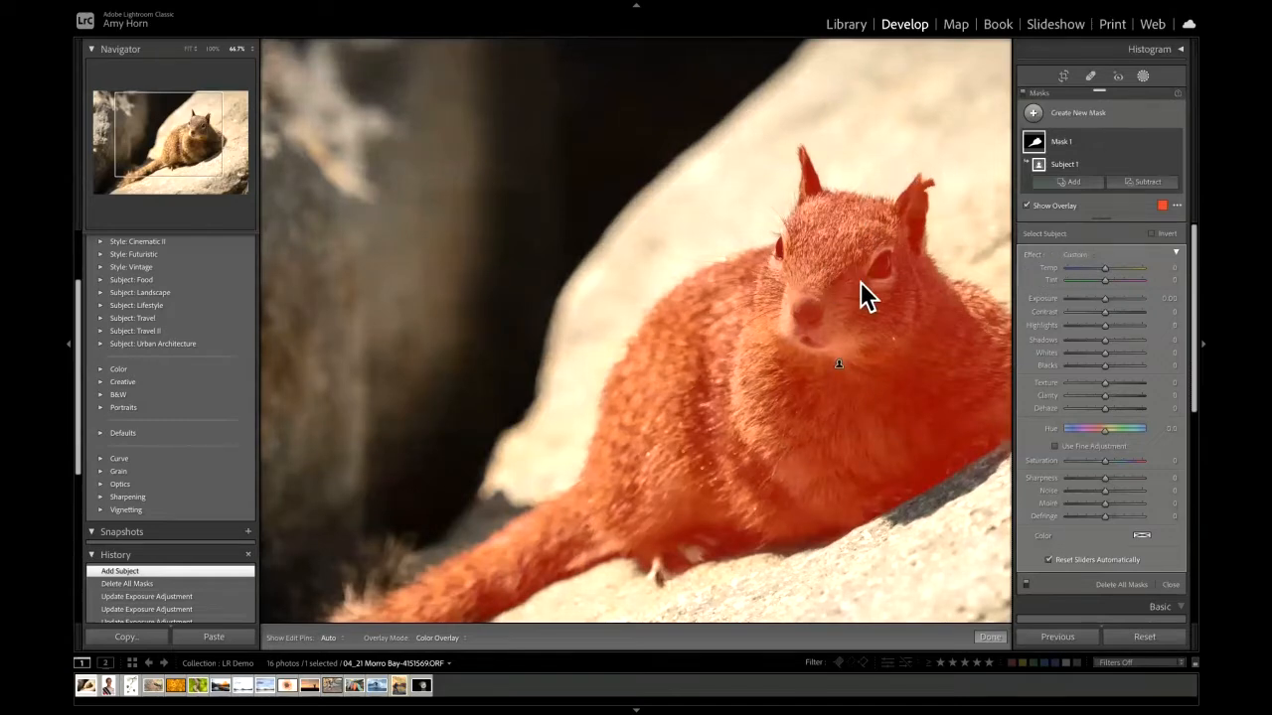
key(ctrl+minus)
key(ctrl+minus)
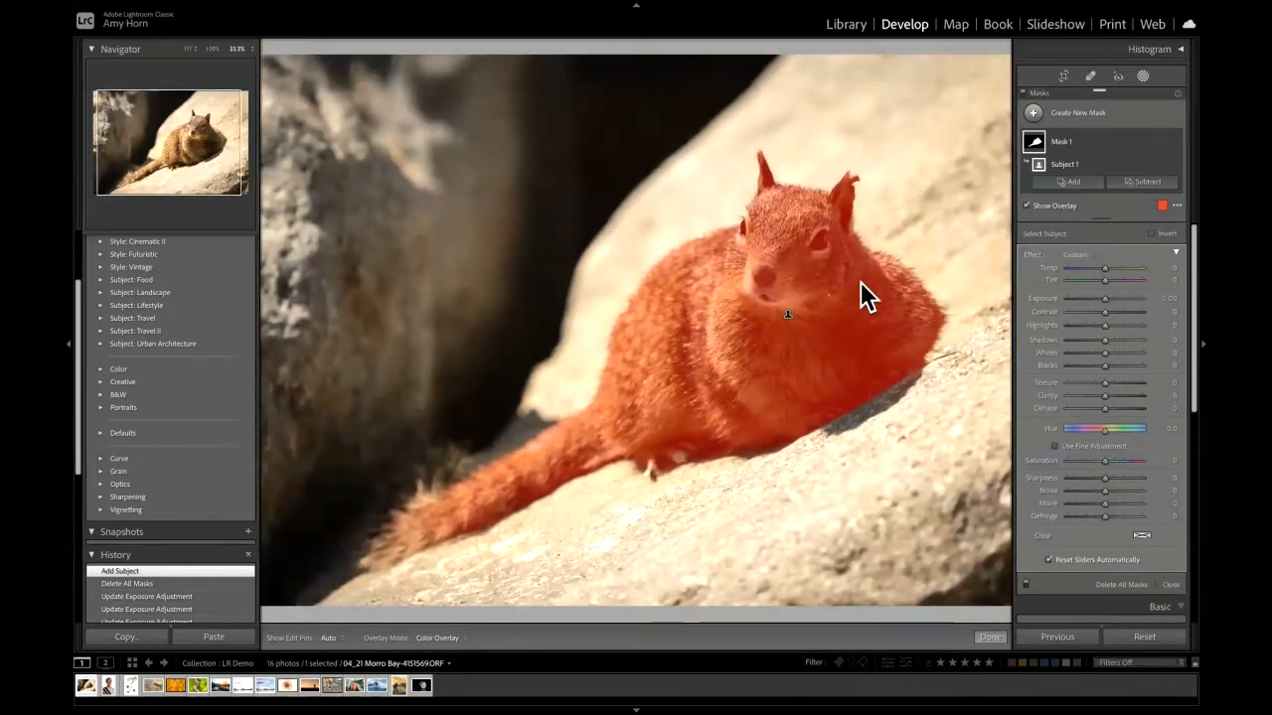
key(ctrl+equal)
key(ctrl+minus)
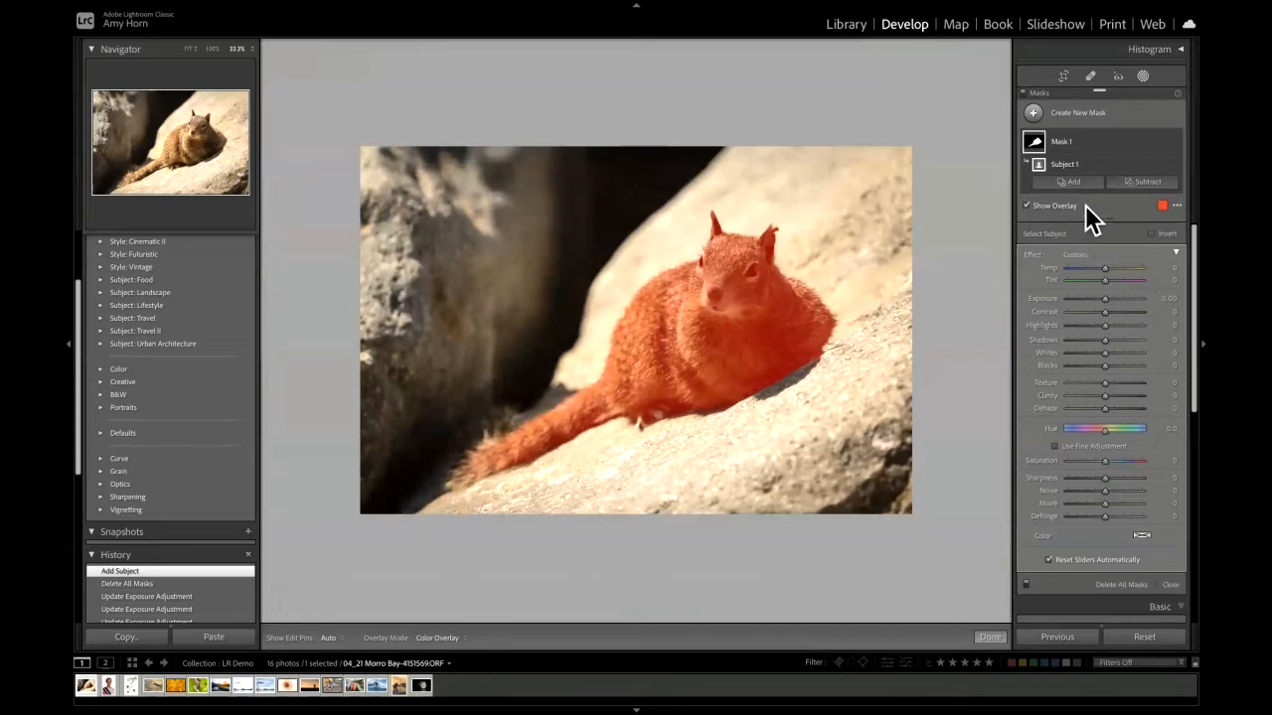
click(1027, 206)
click(1027, 206)
click(1028, 206)
click(1027, 206)
- Try different Exposure levels on the squirrel mask, leaving Exposure at 0.05
drag(1104, 299, 1111, 299)
mouse_move(1115, 300)
mouse_down()
mouse_move(1080, 300)
mouse_move(1104, 299)
mouse_up()
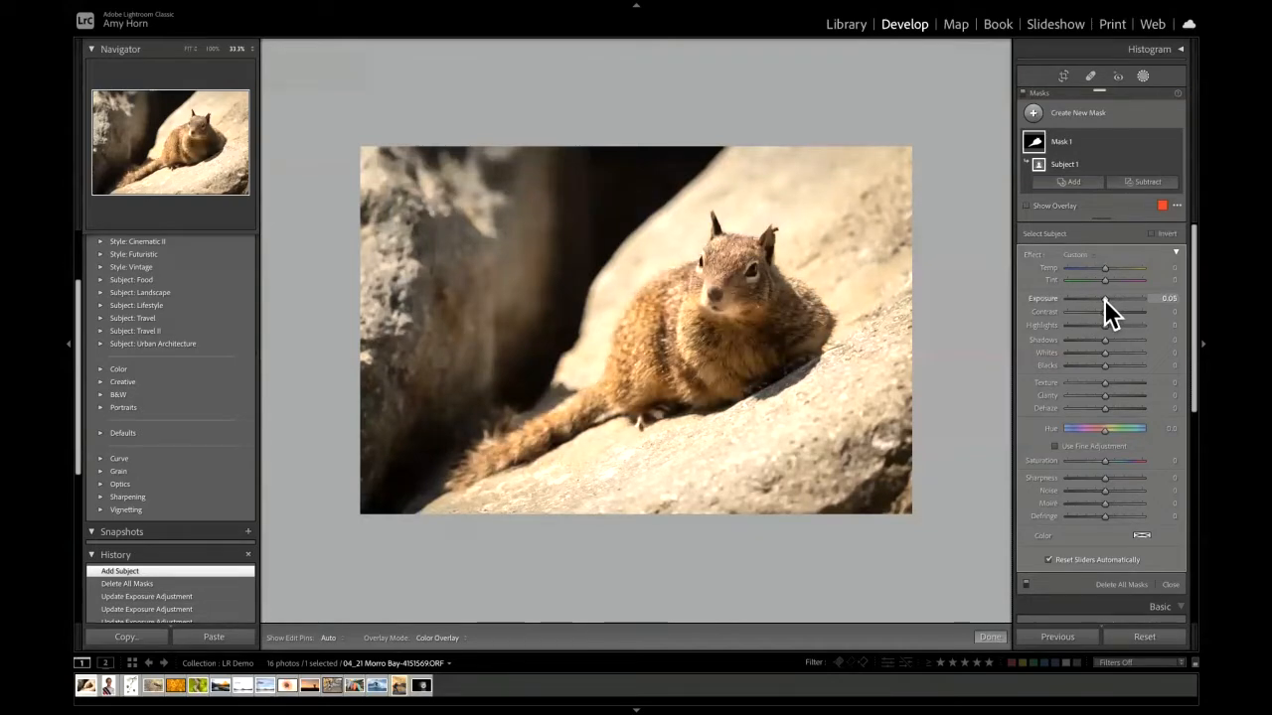
drag(1104, 299, 1104, 299)
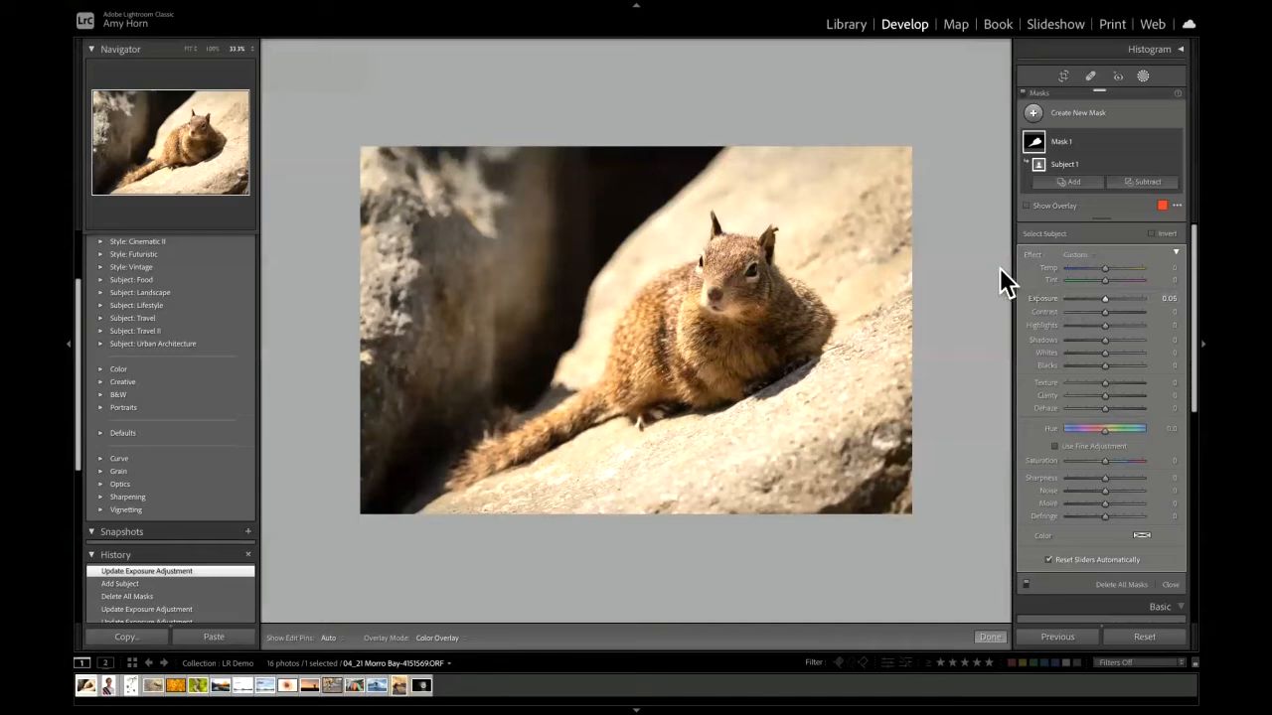
- Show the mask overlay, invert the Subject 1 selection to cover the background, and set its Exposure to -0.89
click(1027, 206)
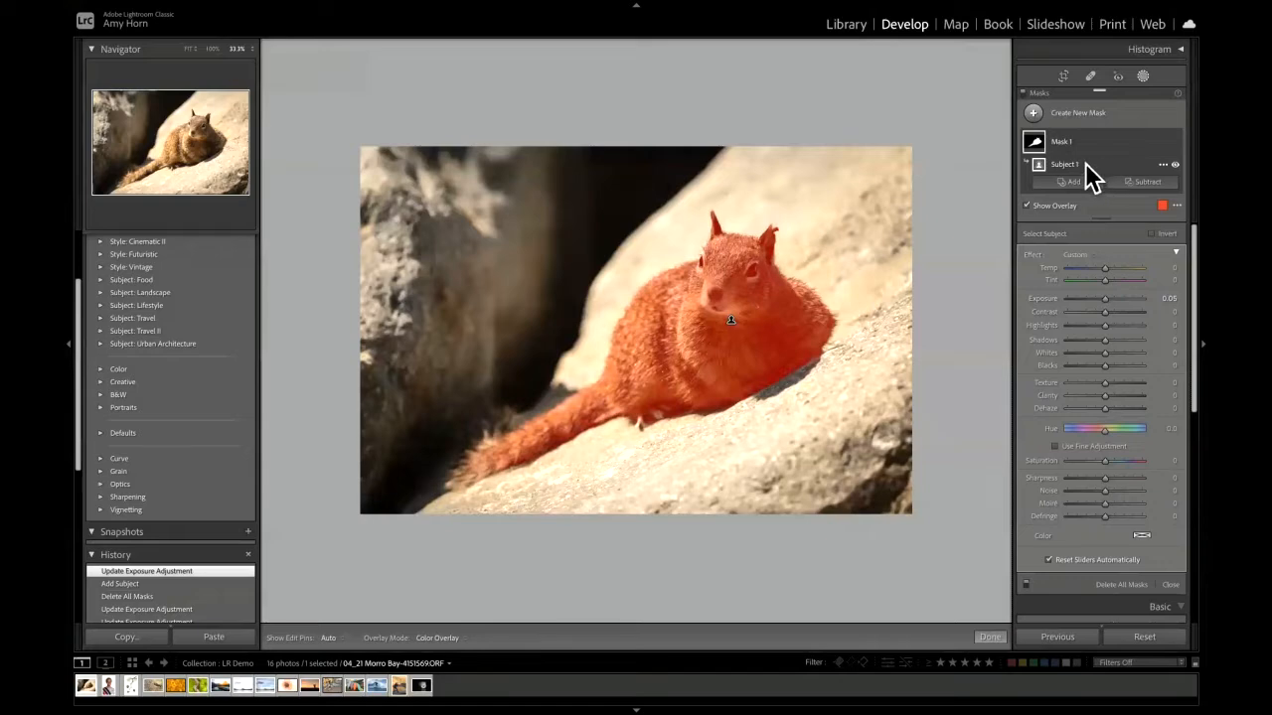
click(1164, 166)
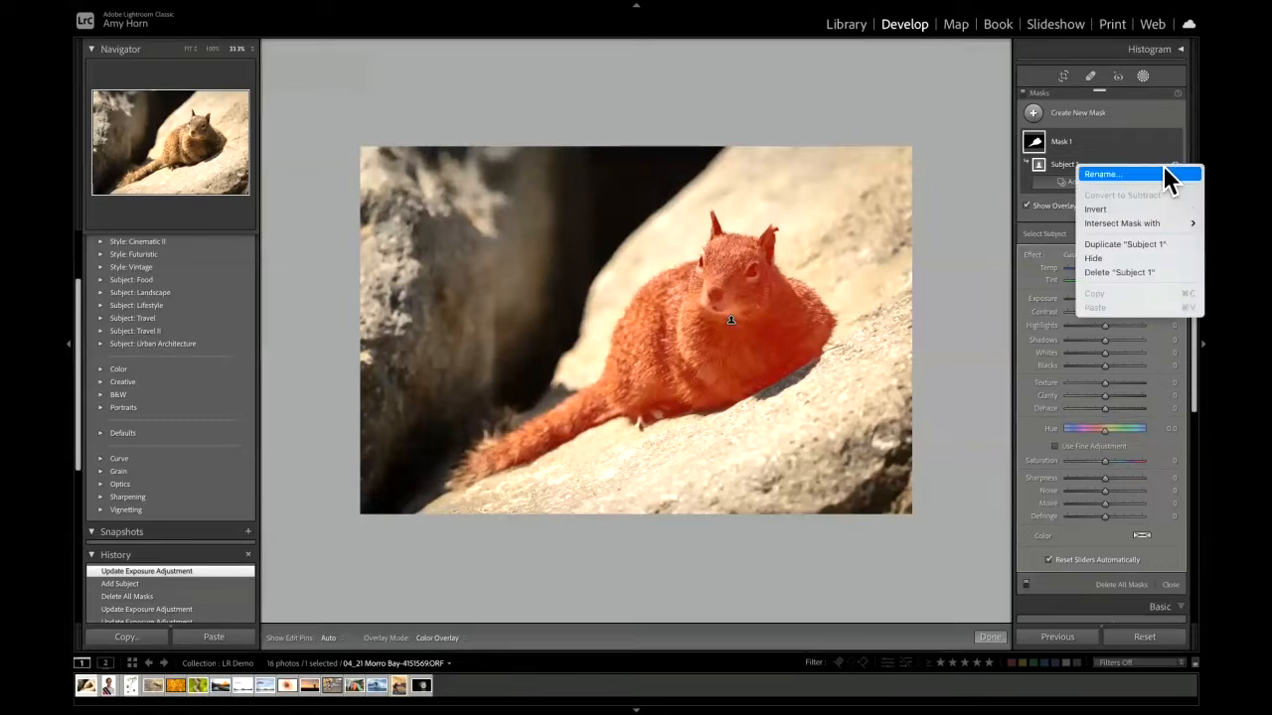
click(1108, 209)
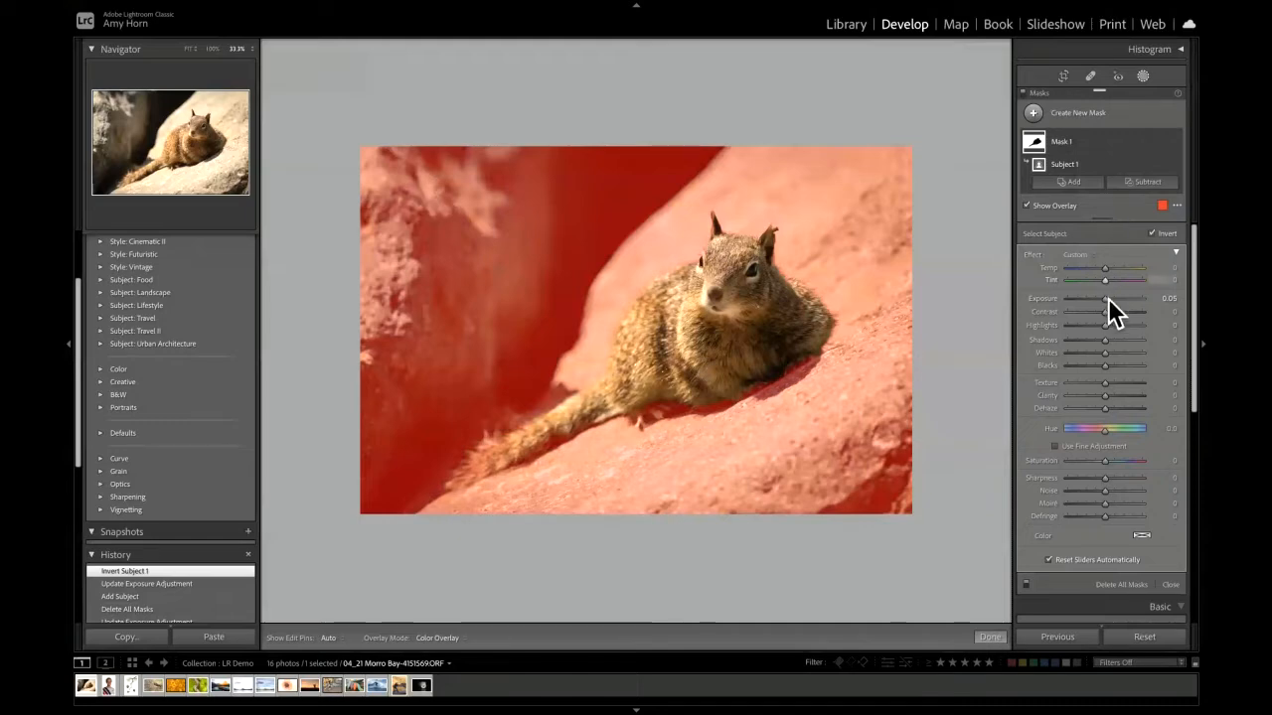
drag(1105, 299, 1098, 299)
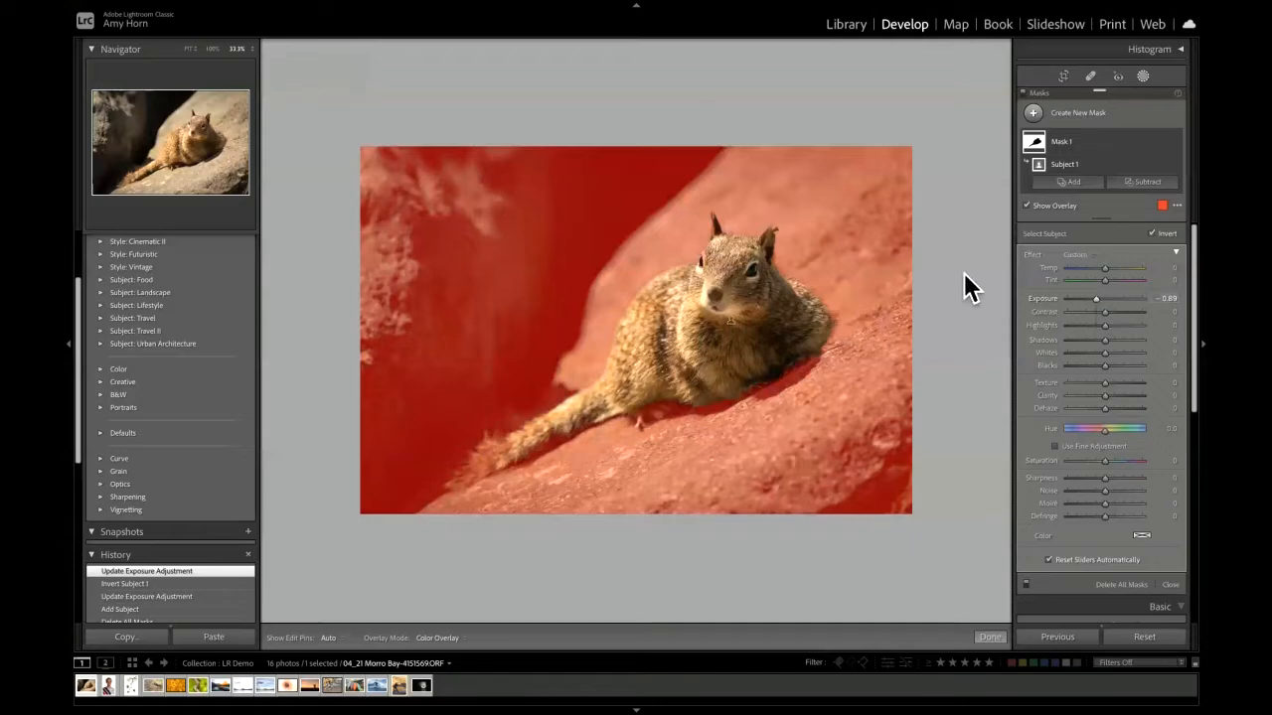
- Compare the darkened background with the original photo using the before/after view, and hide the mask overlay
click(1028, 204)
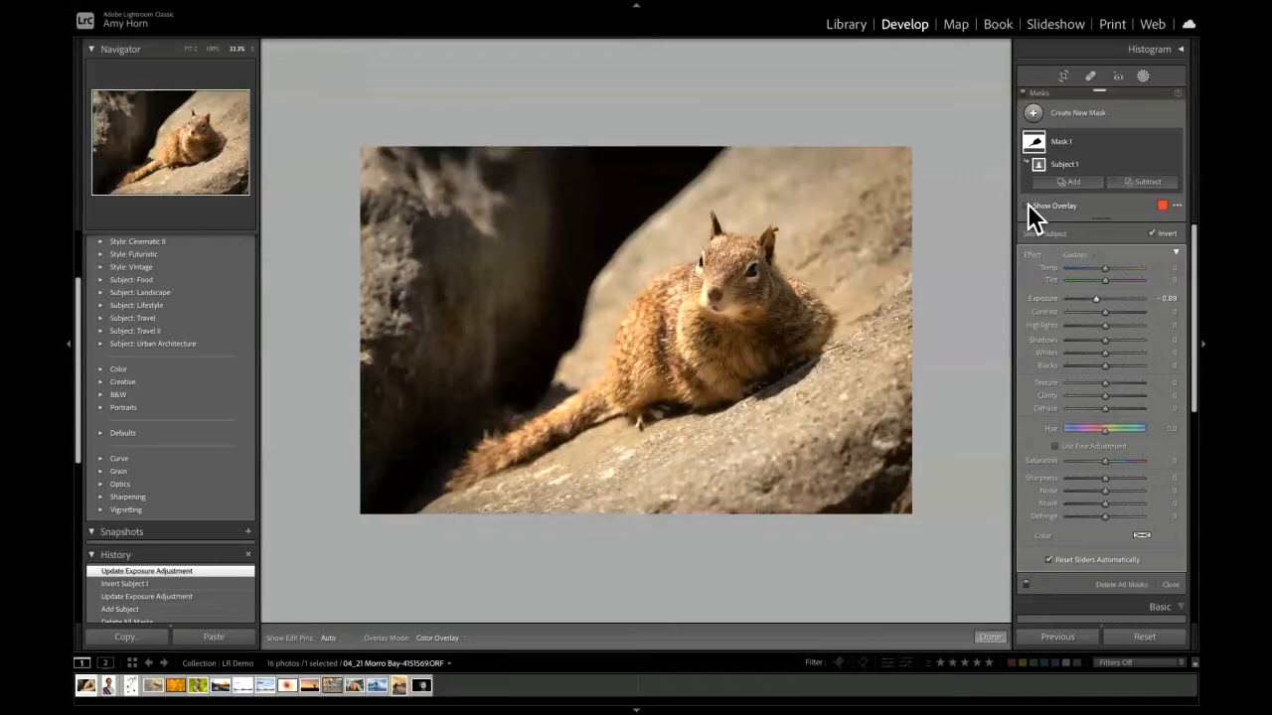
click(1027, 204)
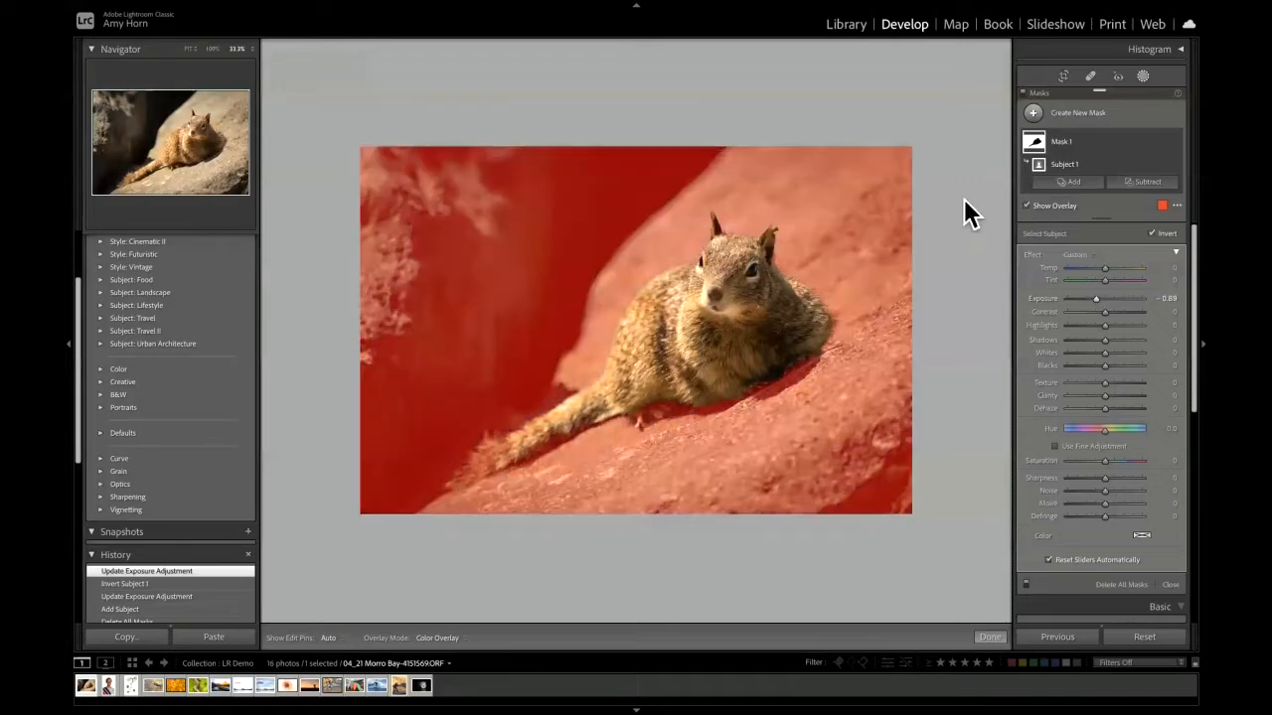
key(backslash)
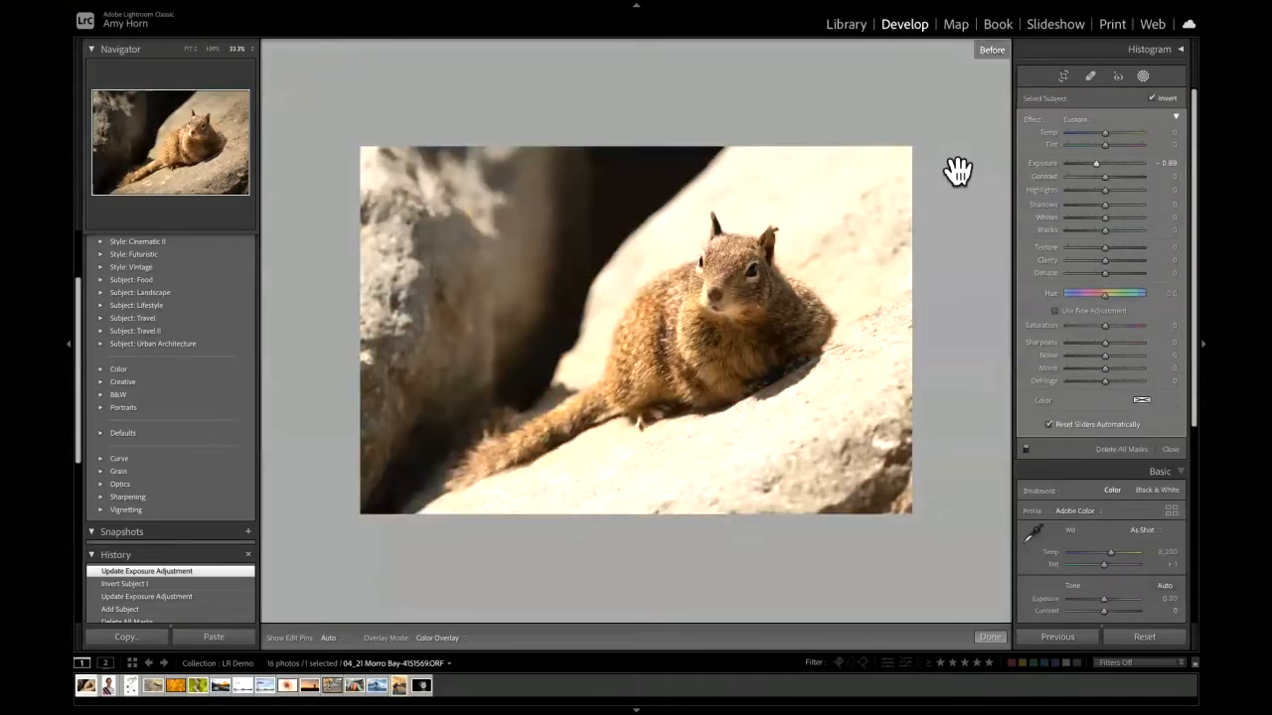
key(backslash)
key(backslash)
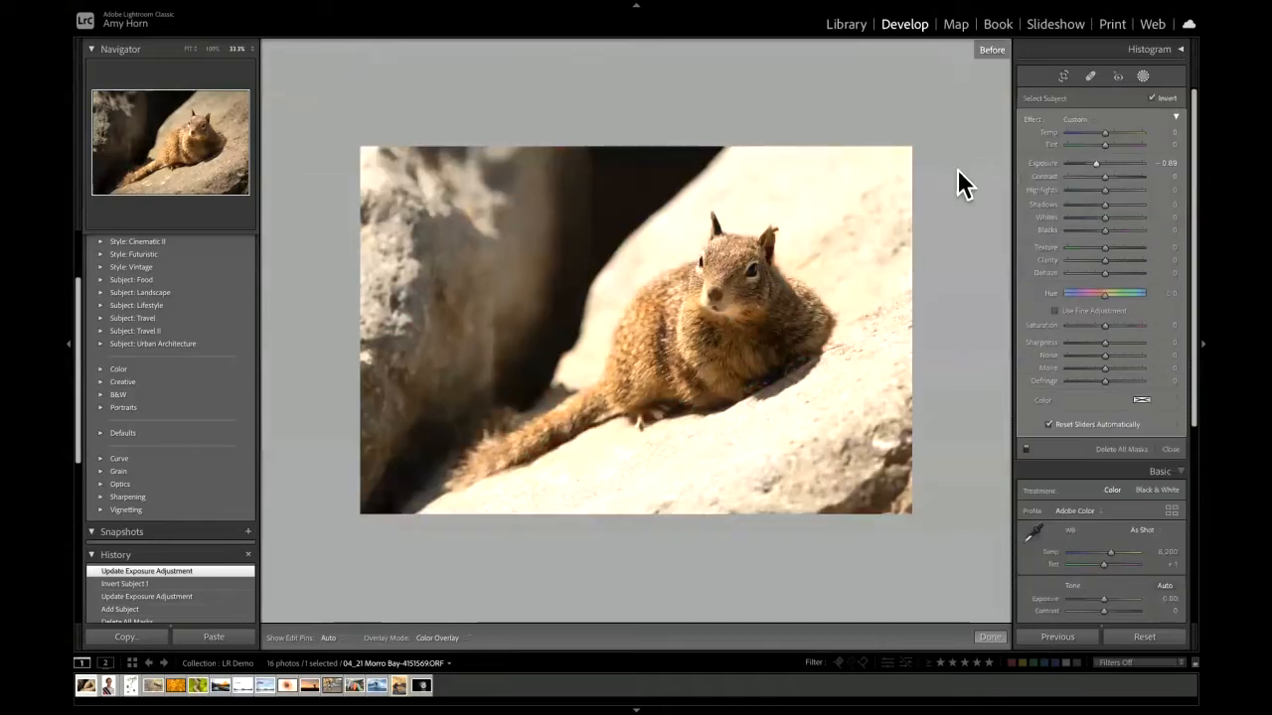
key(backslash)
key(backslash)
key(backslash)
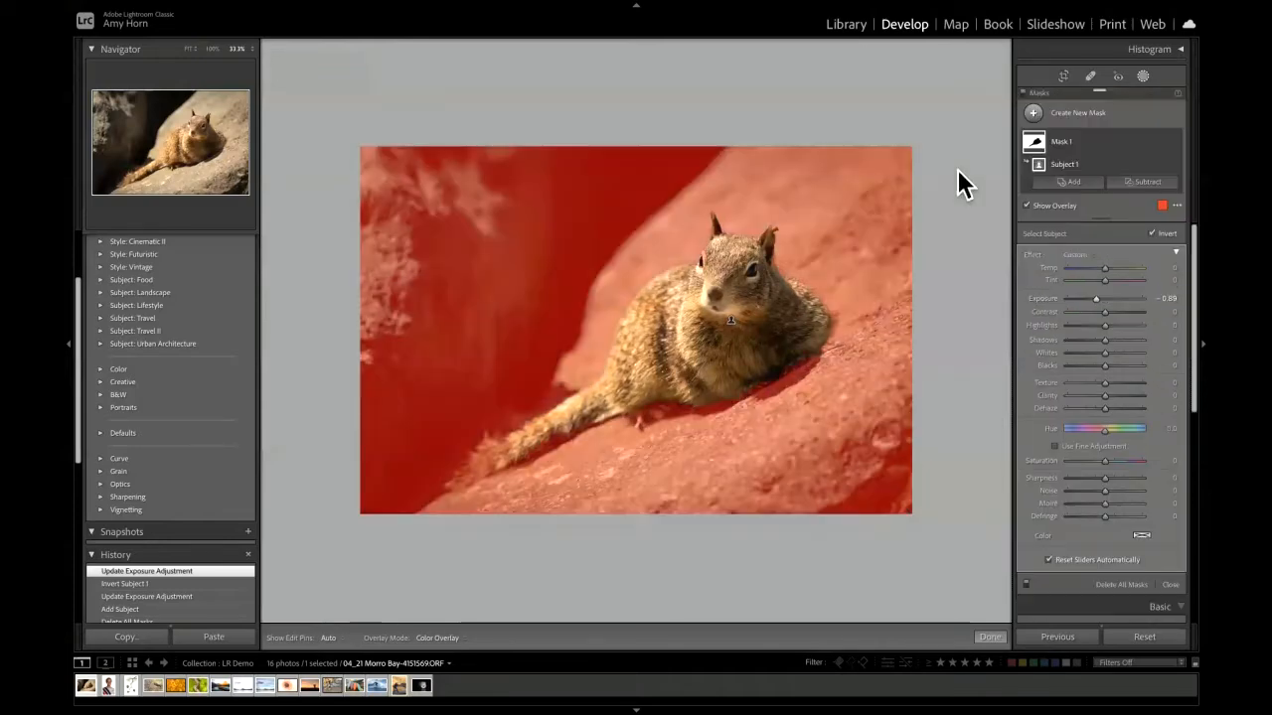
click(1027, 204)
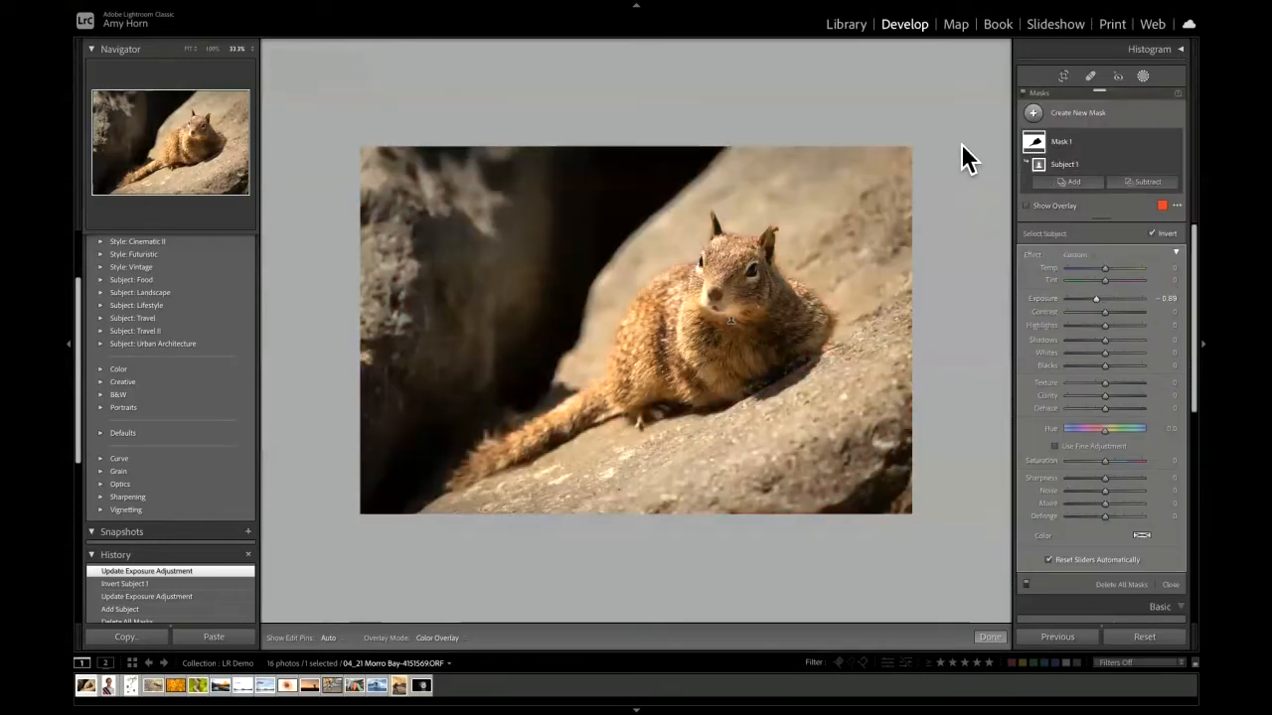
key(backslash)
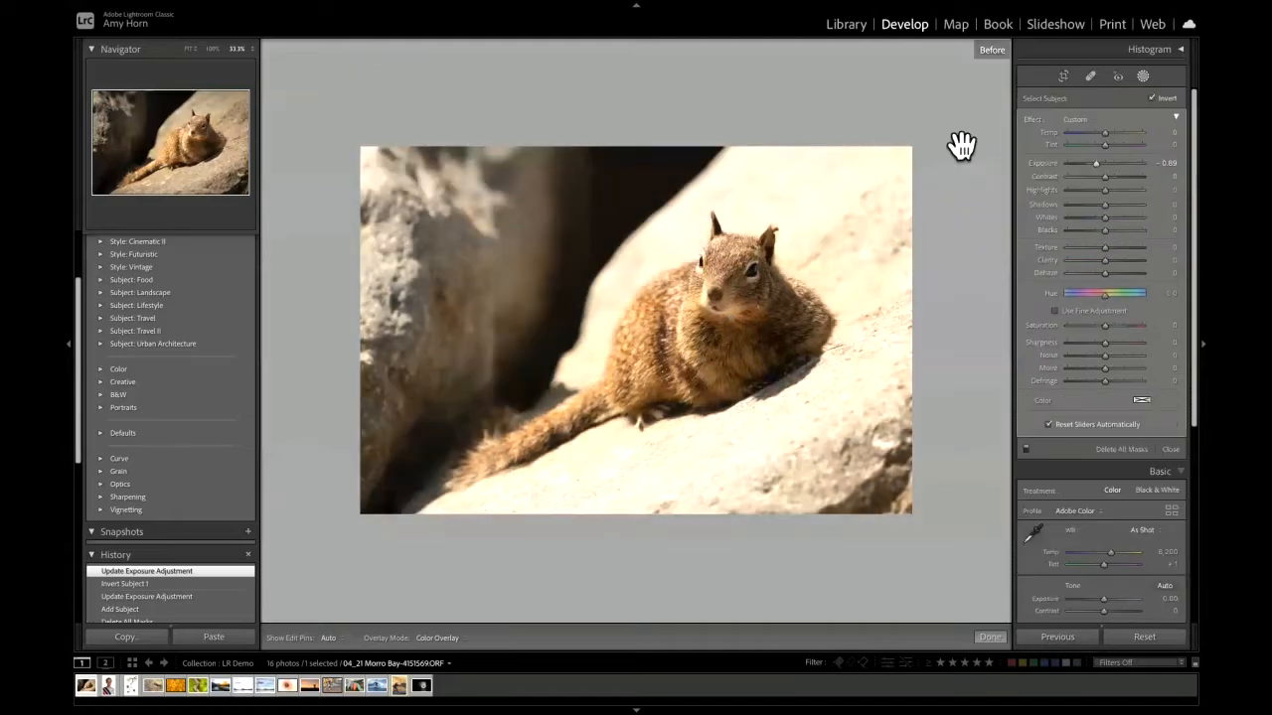
key(backslash)
key(backslash)
key(backslash)
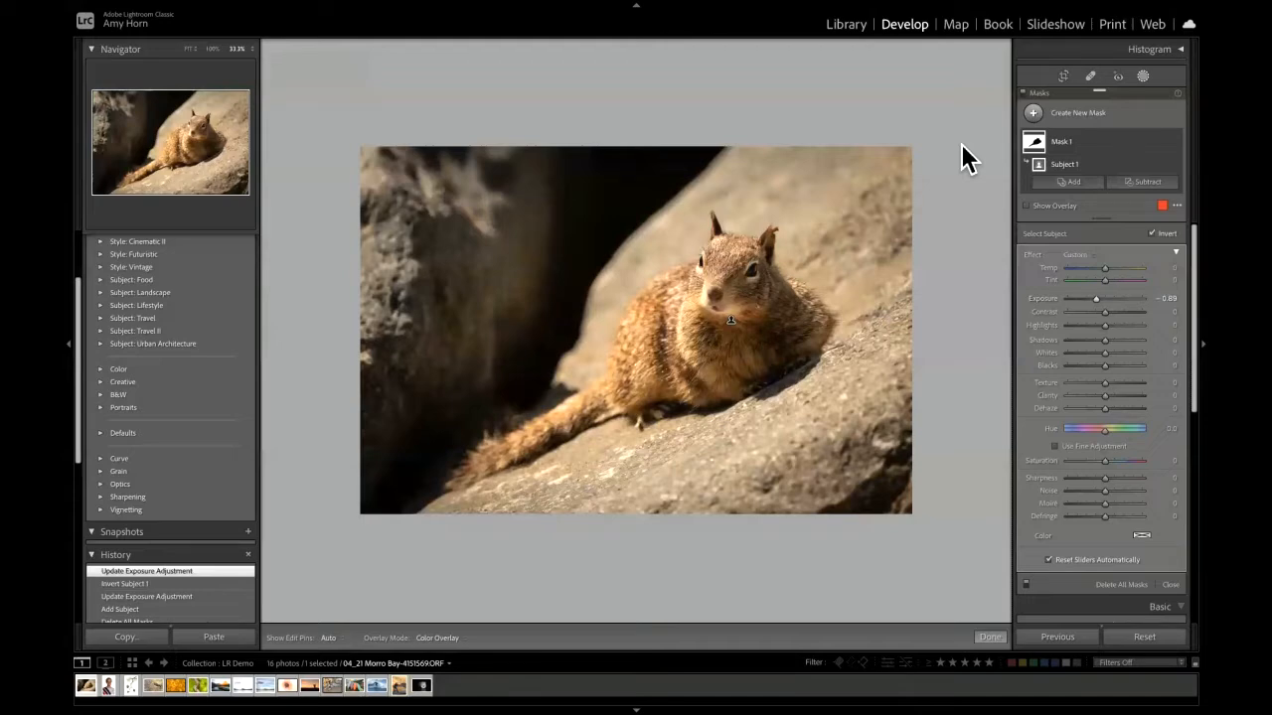
key(backslash)
key(backslash)
- Add a second Select Subject mask on the squirrel with Exposure 0.48 and compare the result before and after
click(1033, 113)
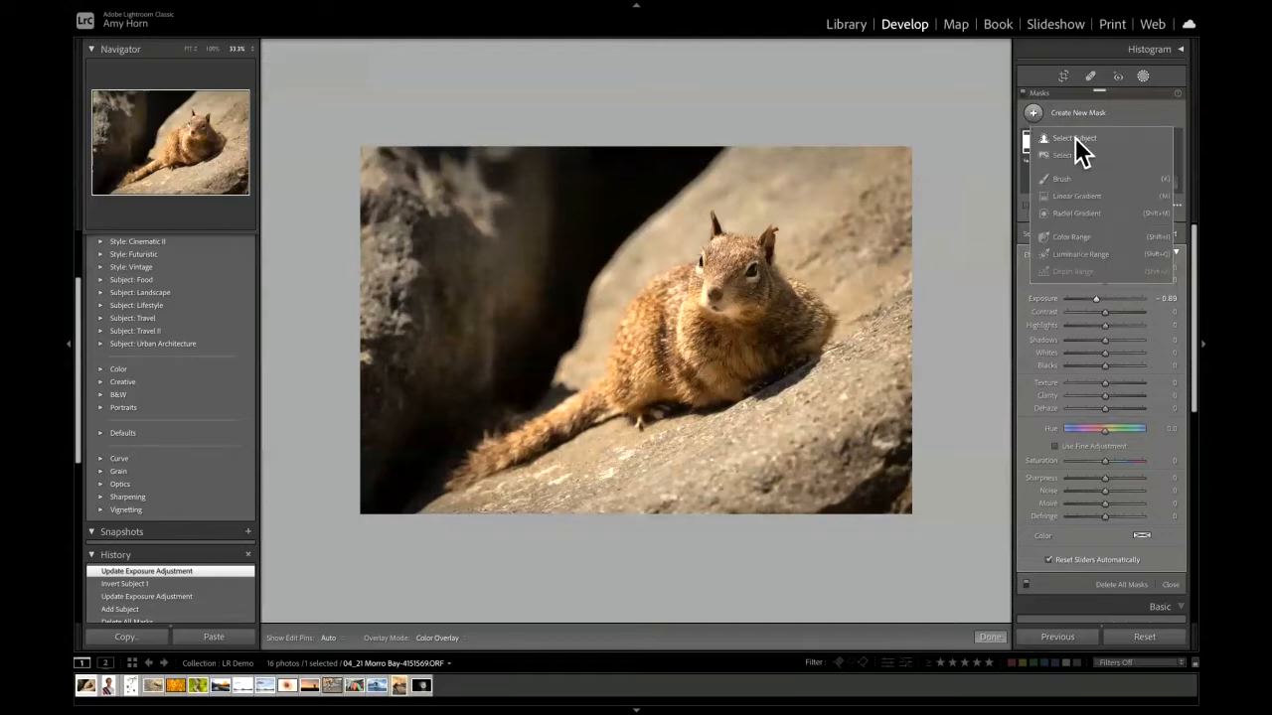
click(1075, 139)
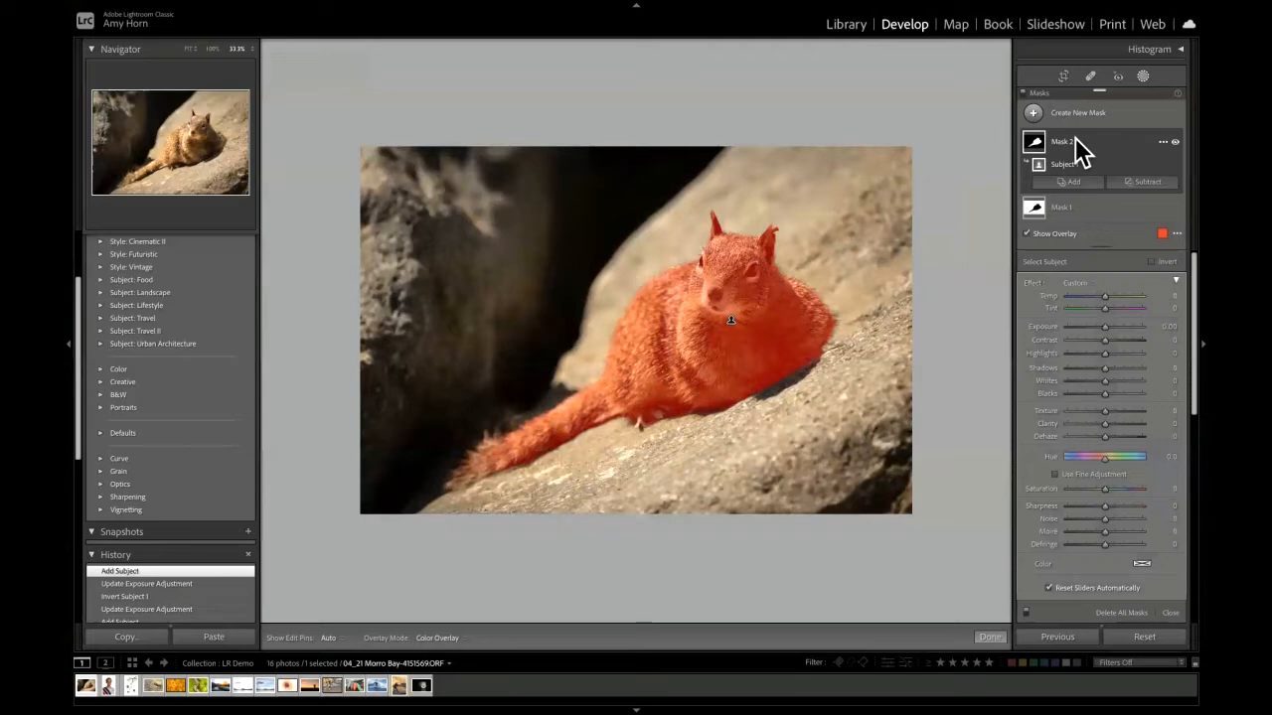
click(1104, 328)
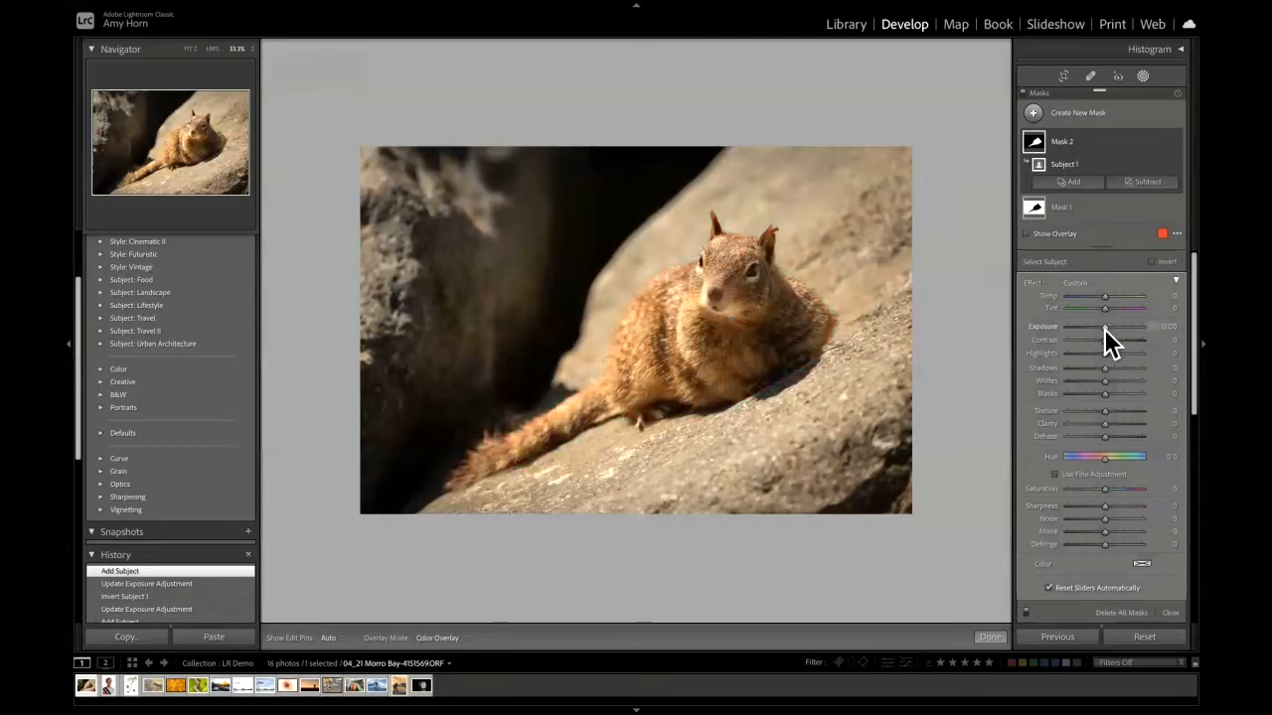
drag(1104, 329, 1108, 329)
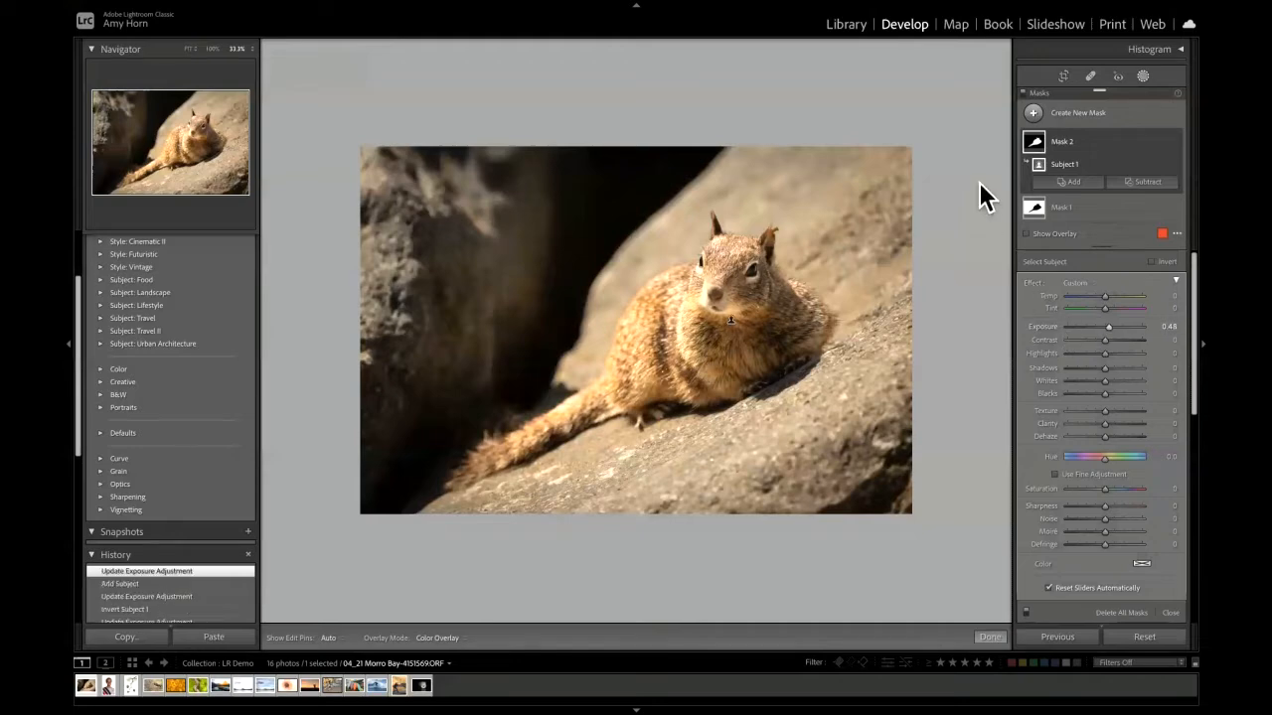
key(backslash)
key(backslash)
key(backslash)
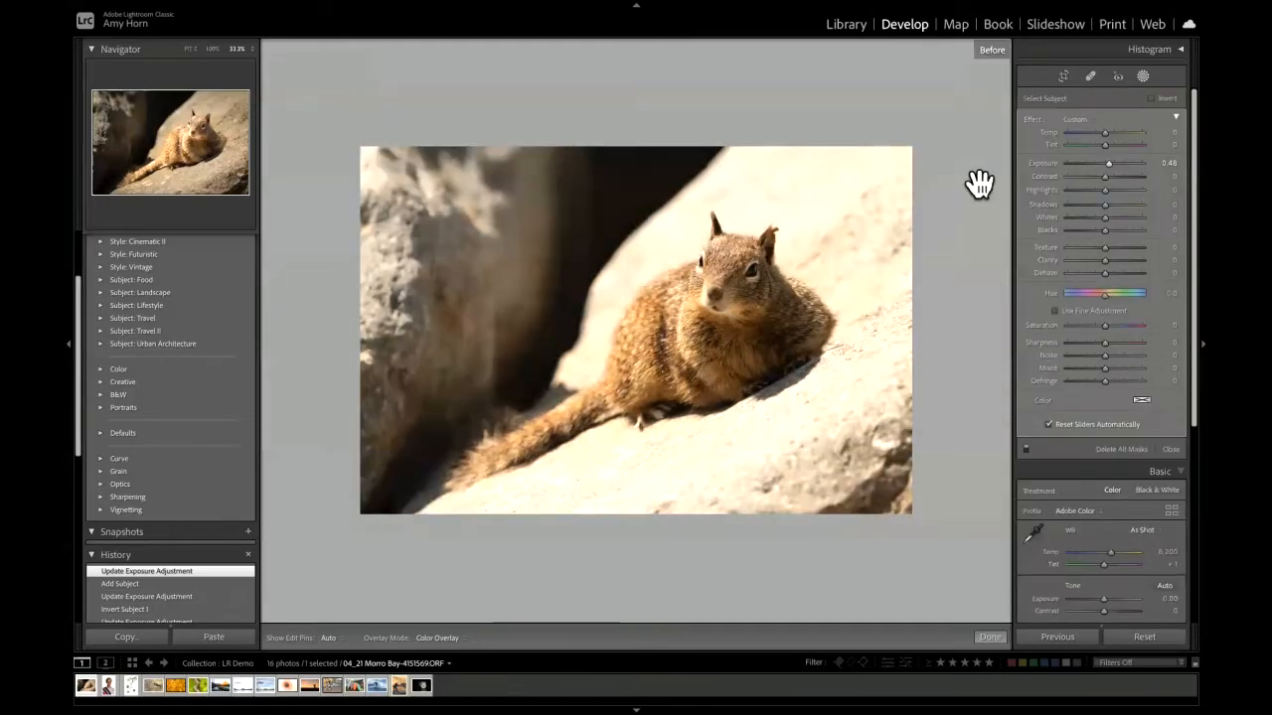
key(backslash)
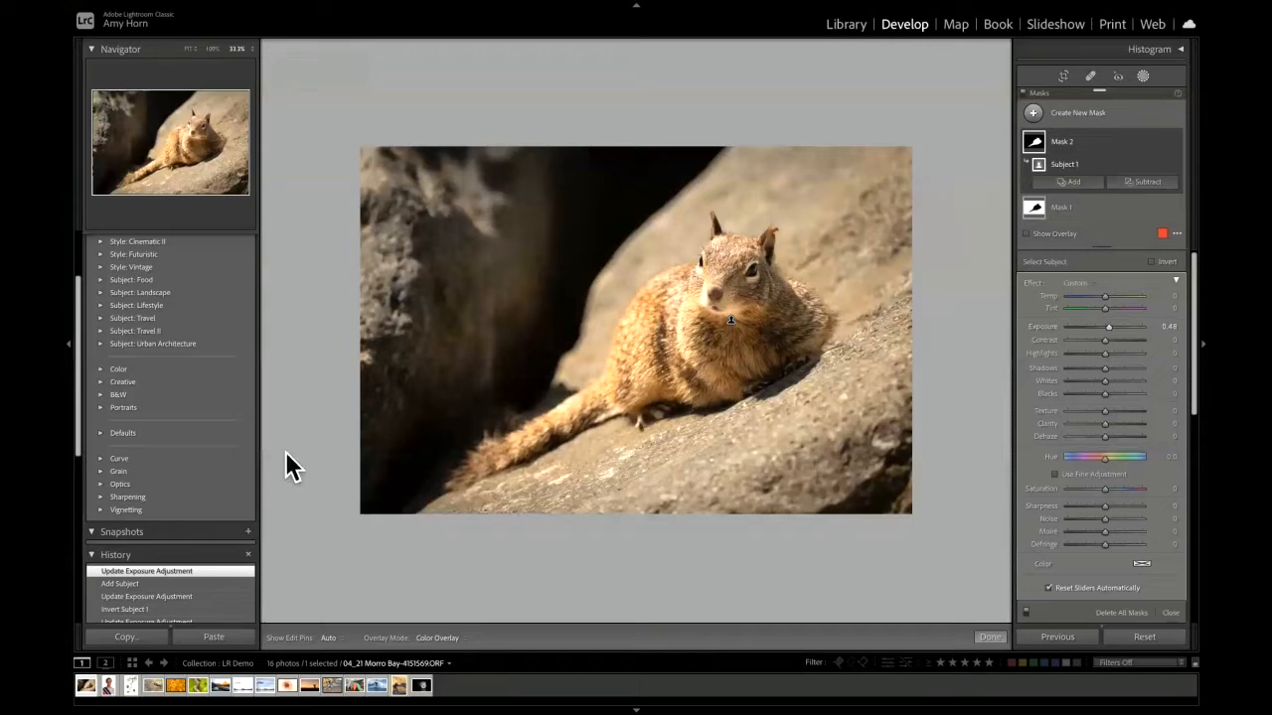
- Switch to the portrait of the man in the striped shirt and close the masking tools
click(109, 684)
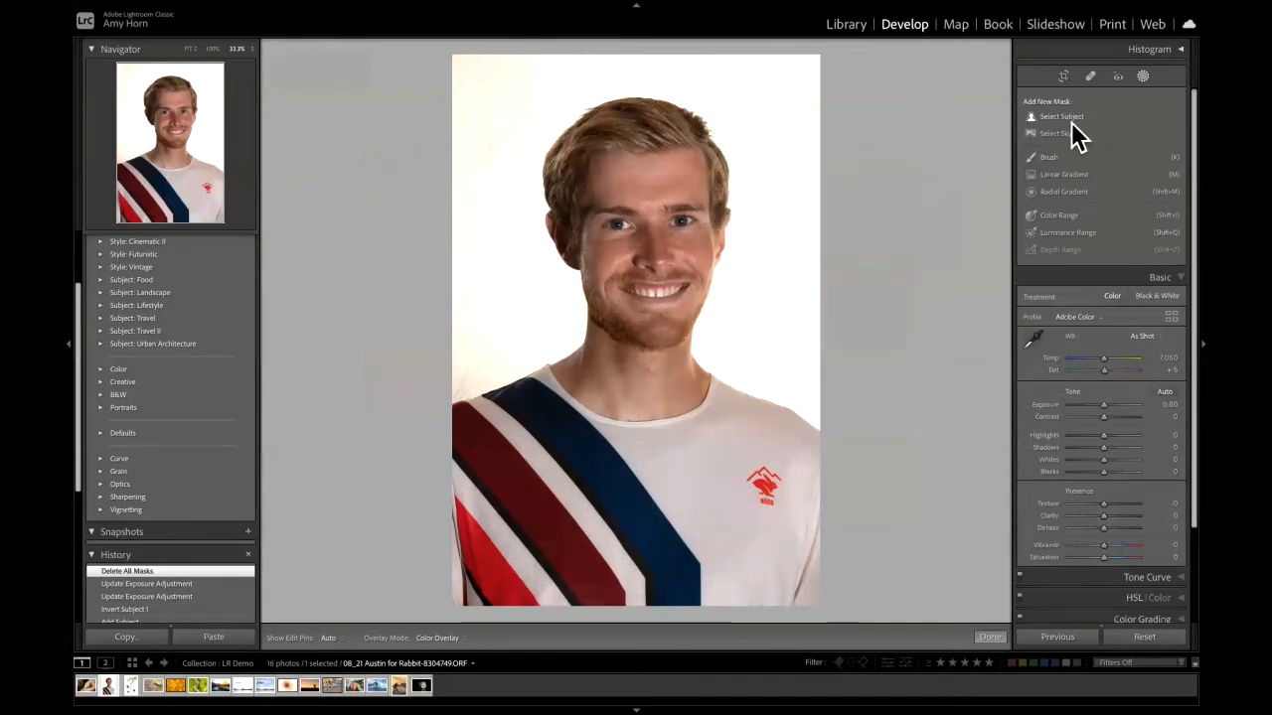
click(1144, 77)
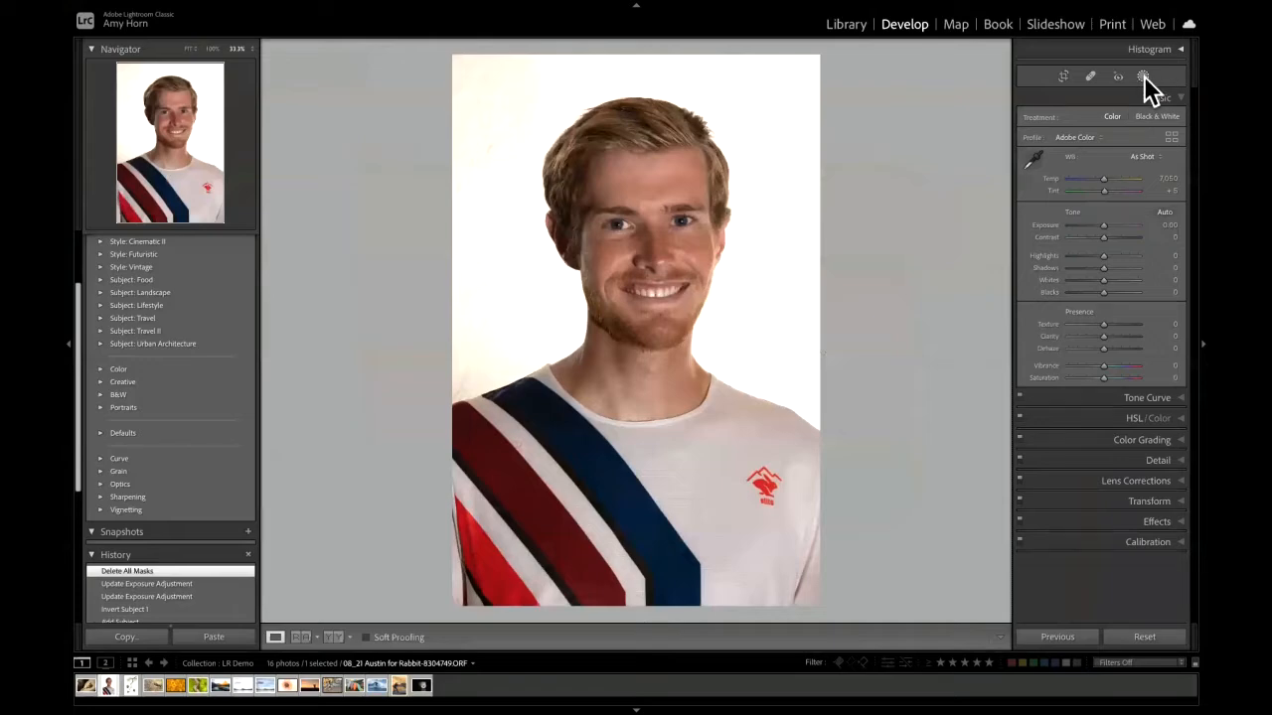
- Add a Select Subject mask on the man in the striped shirt and set its Exposure to 0.35
click(1142, 76)
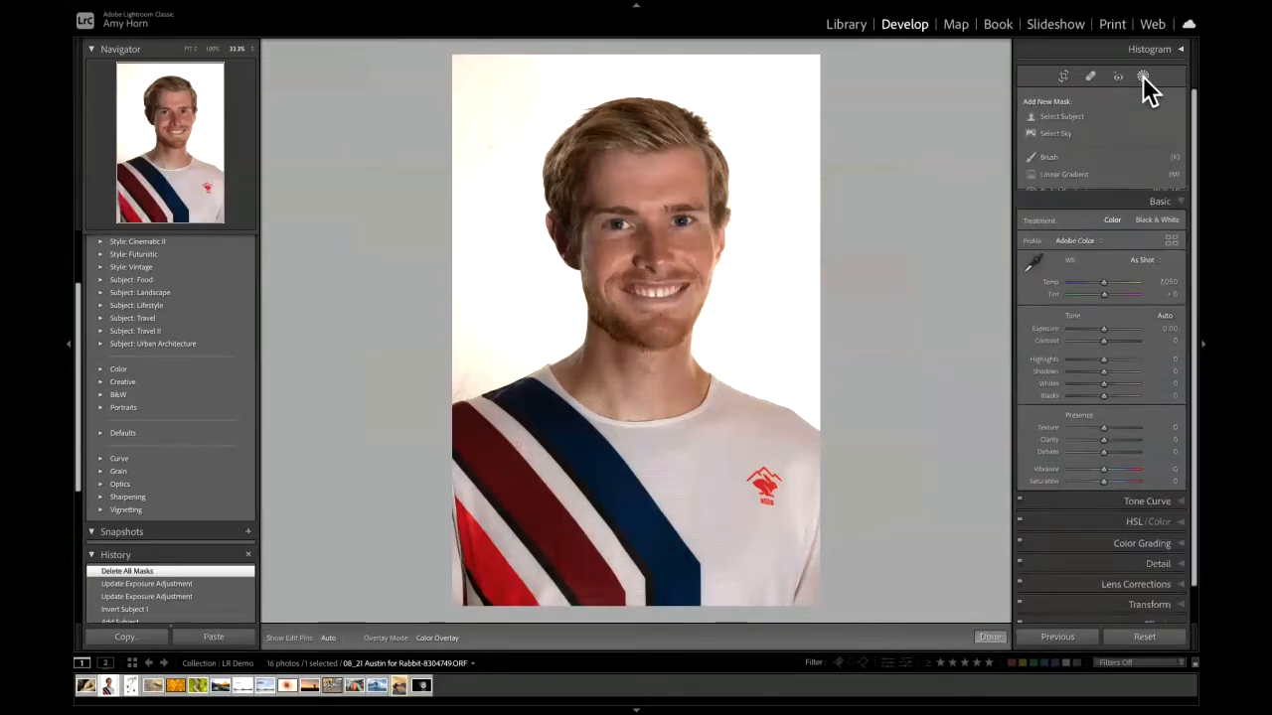
click(1055, 116)
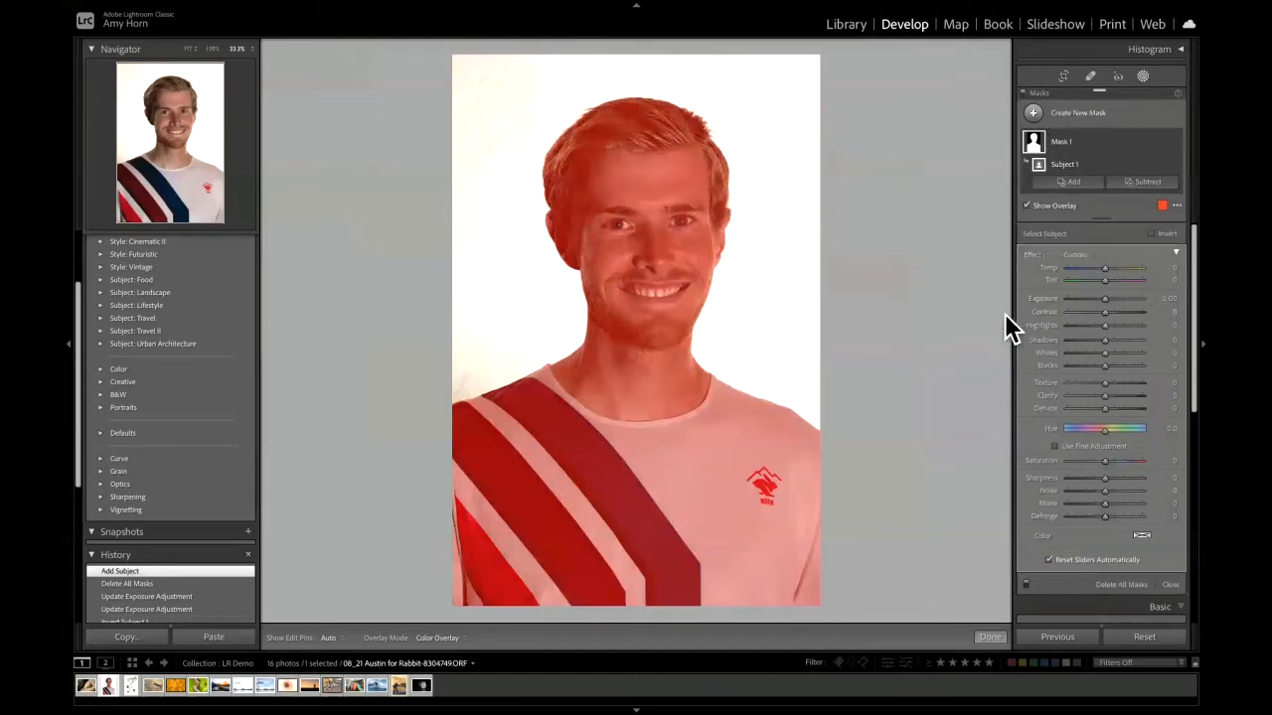
drag(1103, 299, 1106, 299)
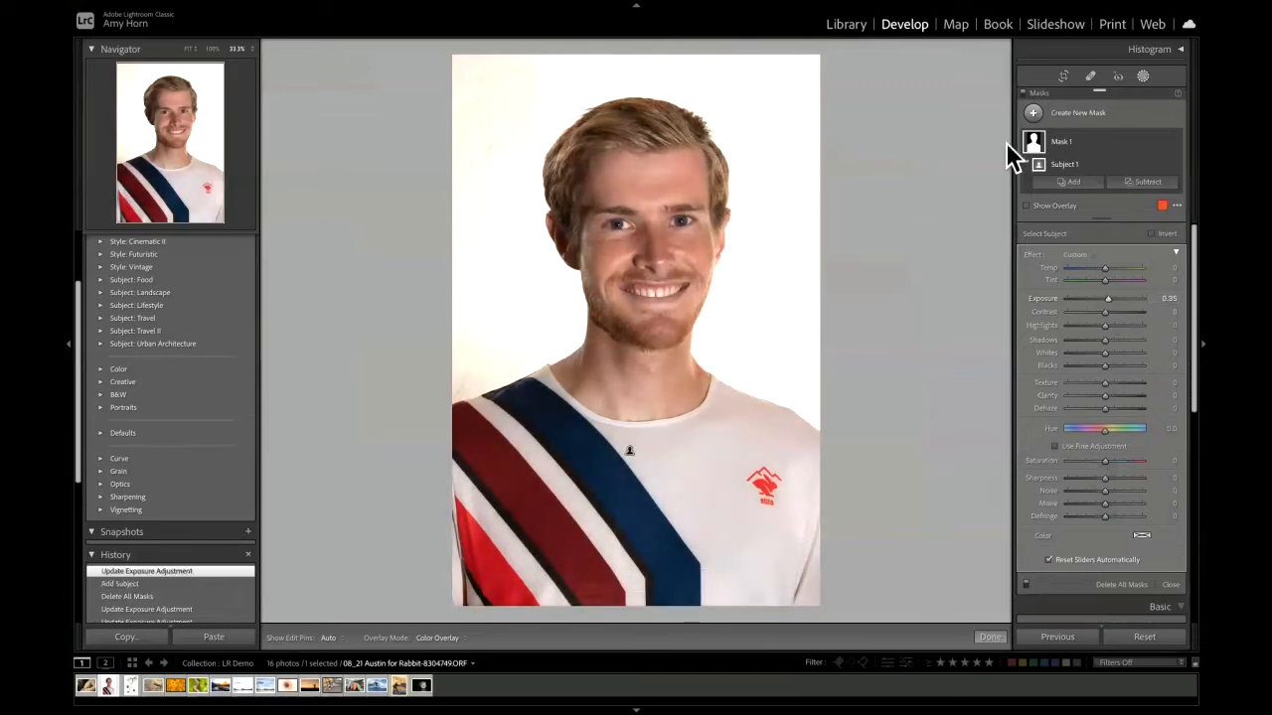
- Create a second Select Subject mask on the portrait and invert its Subject 1 component to cover the background
click(1033, 114)
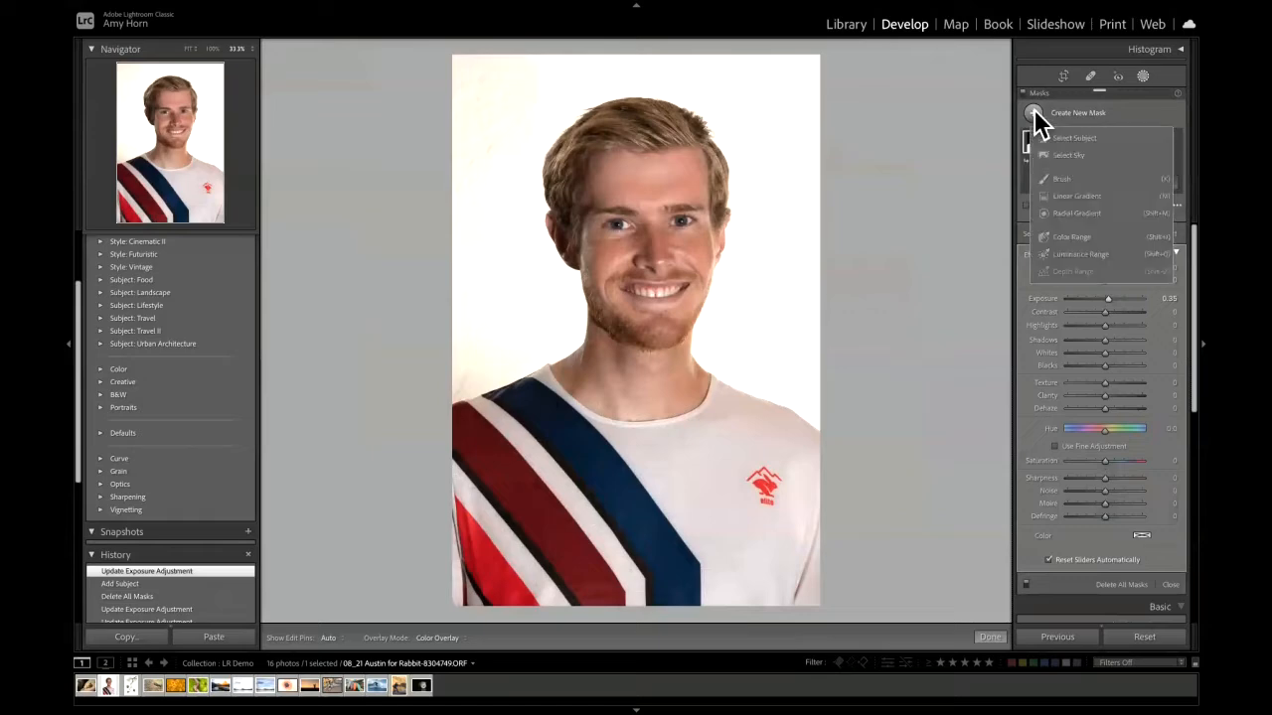
click(1074, 139)
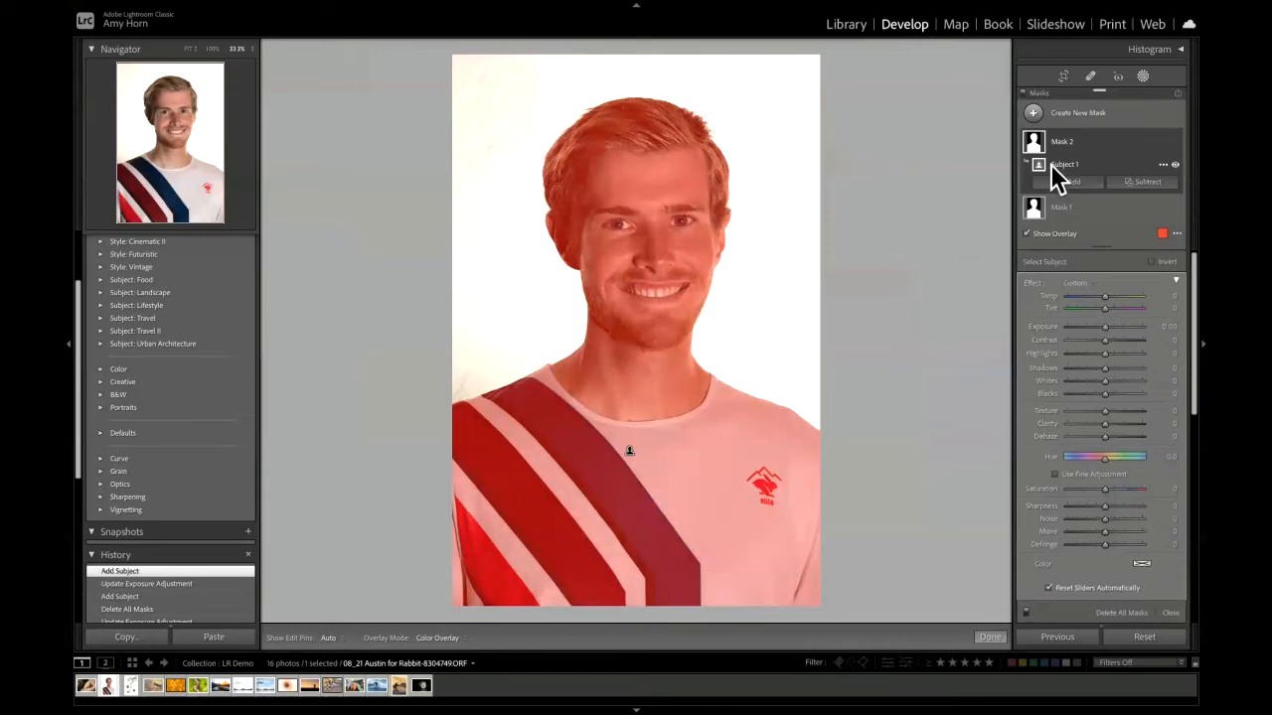
click(1164, 165)
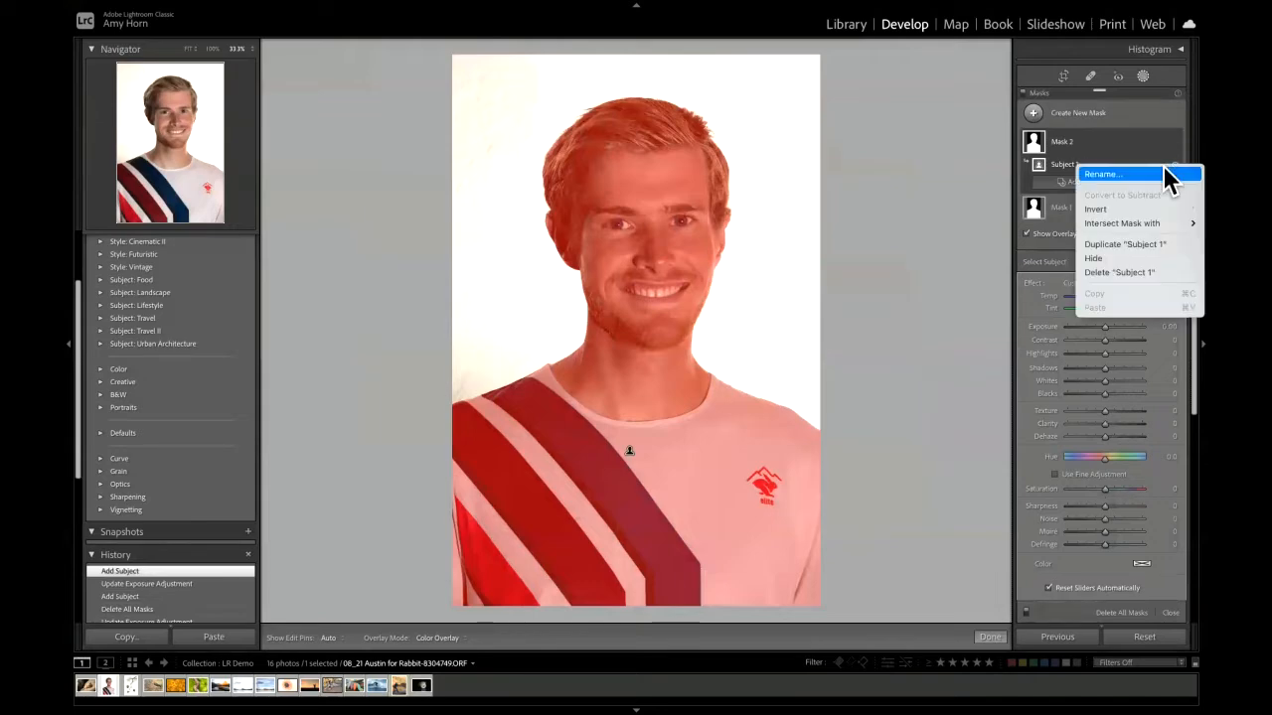
click(1110, 209)
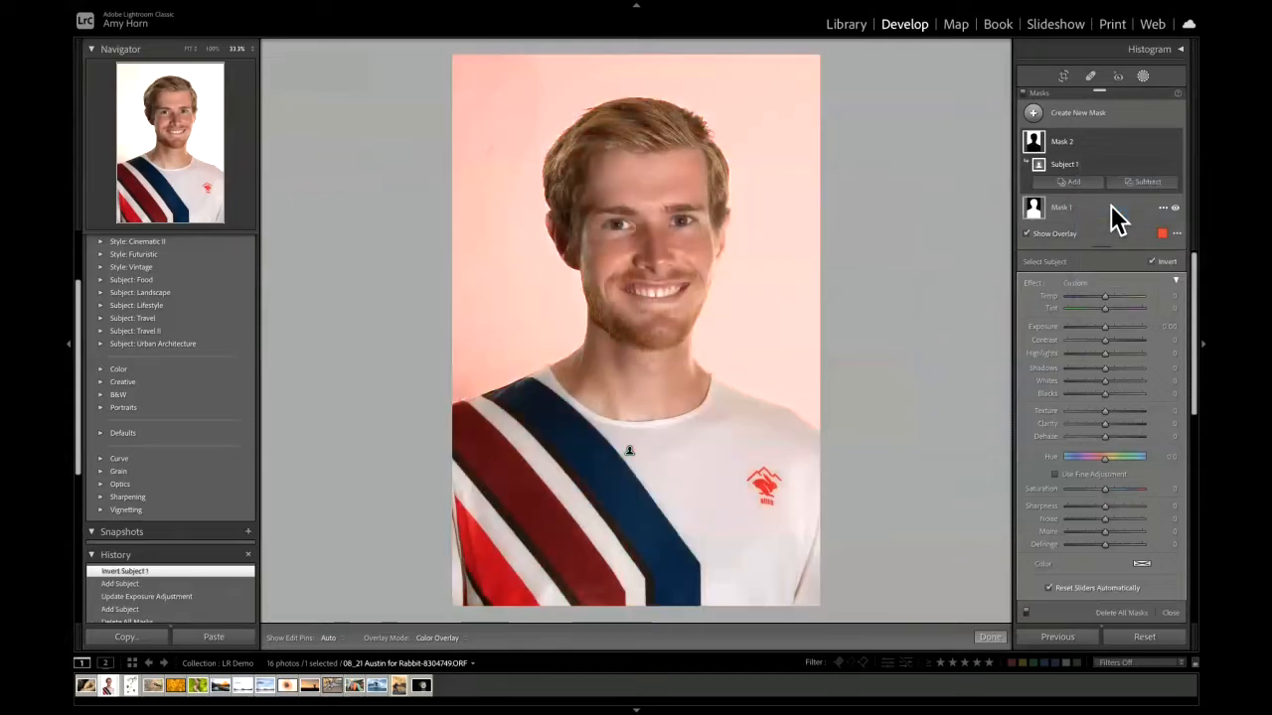
- Set the background mask's Exposure to 1.12 and Clarity to -100, and finish masking
drag(1103, 328, 1111, 329)
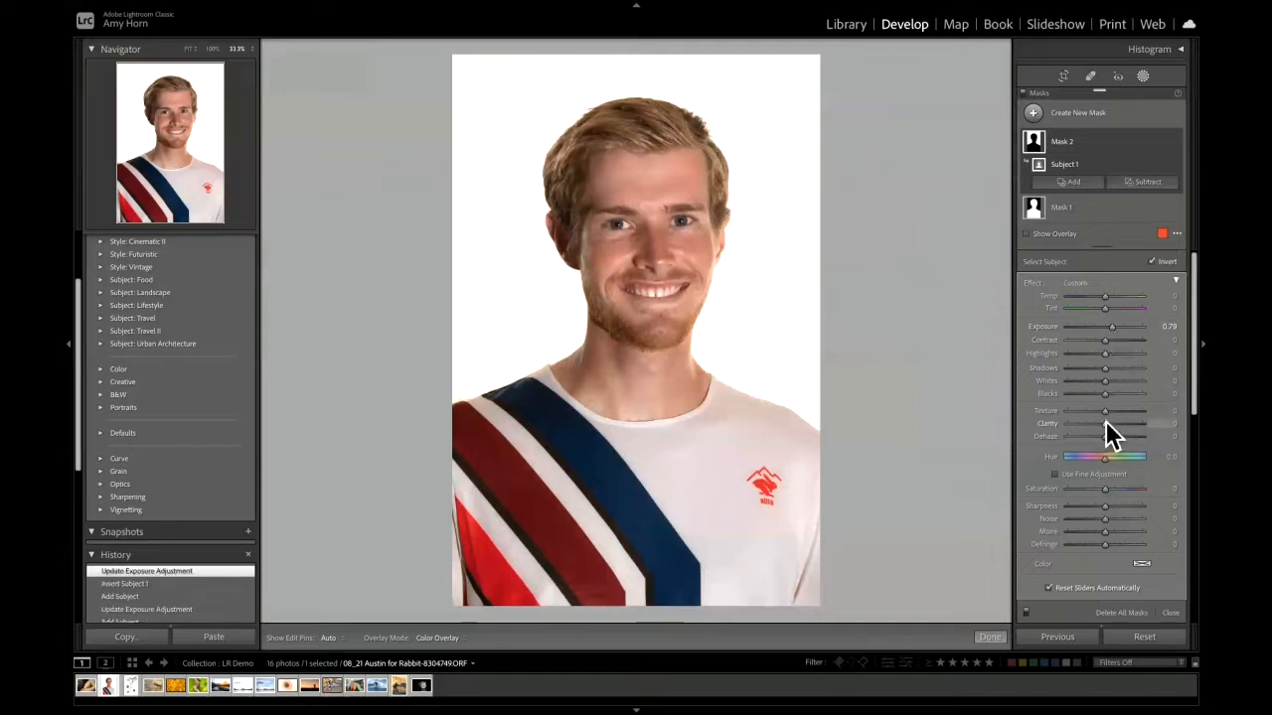
mouse_move(1065, 425)
mouse_down()
mouse_move(1053, 426)
mouse_move(1068, 425)
mouse_up()
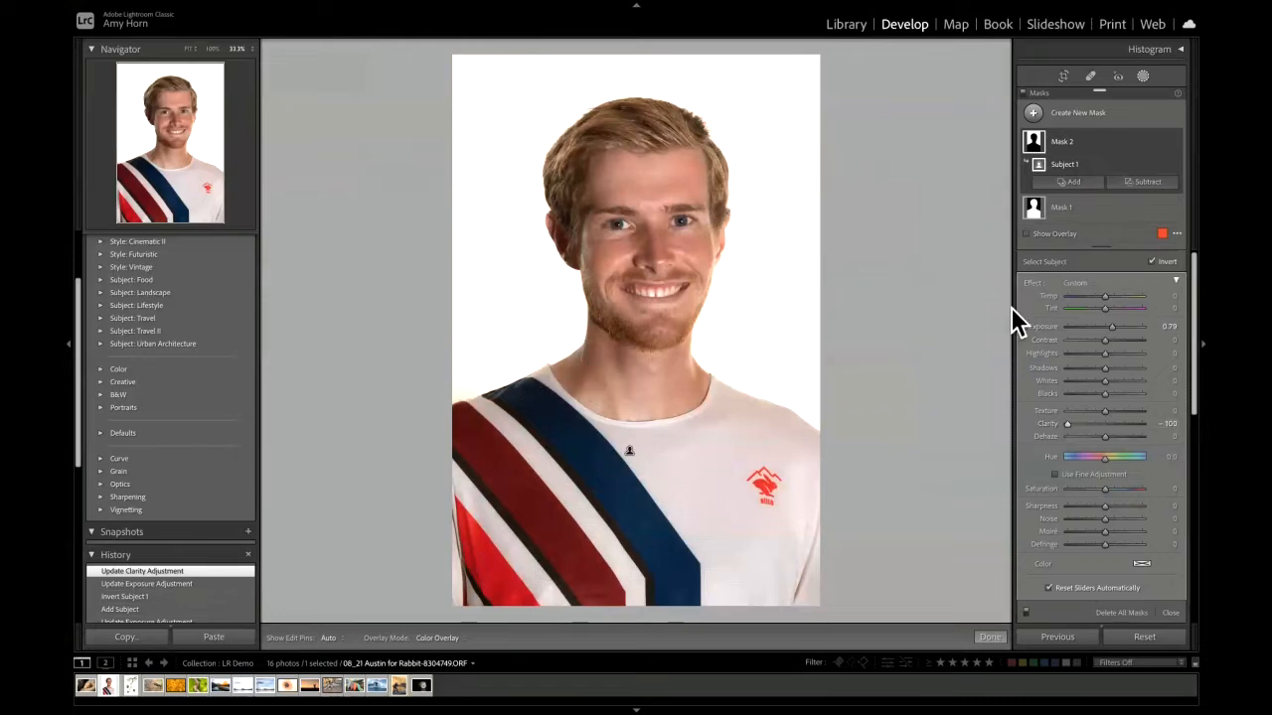
drag(1113, 327, 1116, 328)
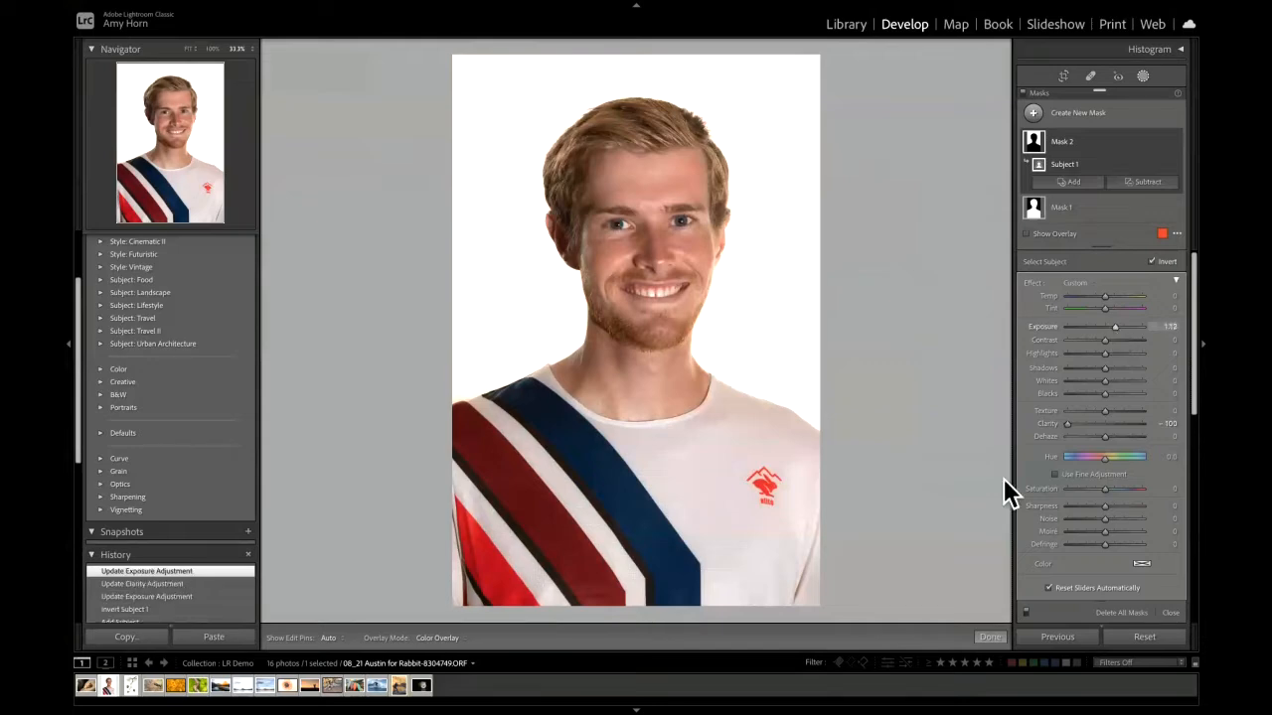
click(991, 637)
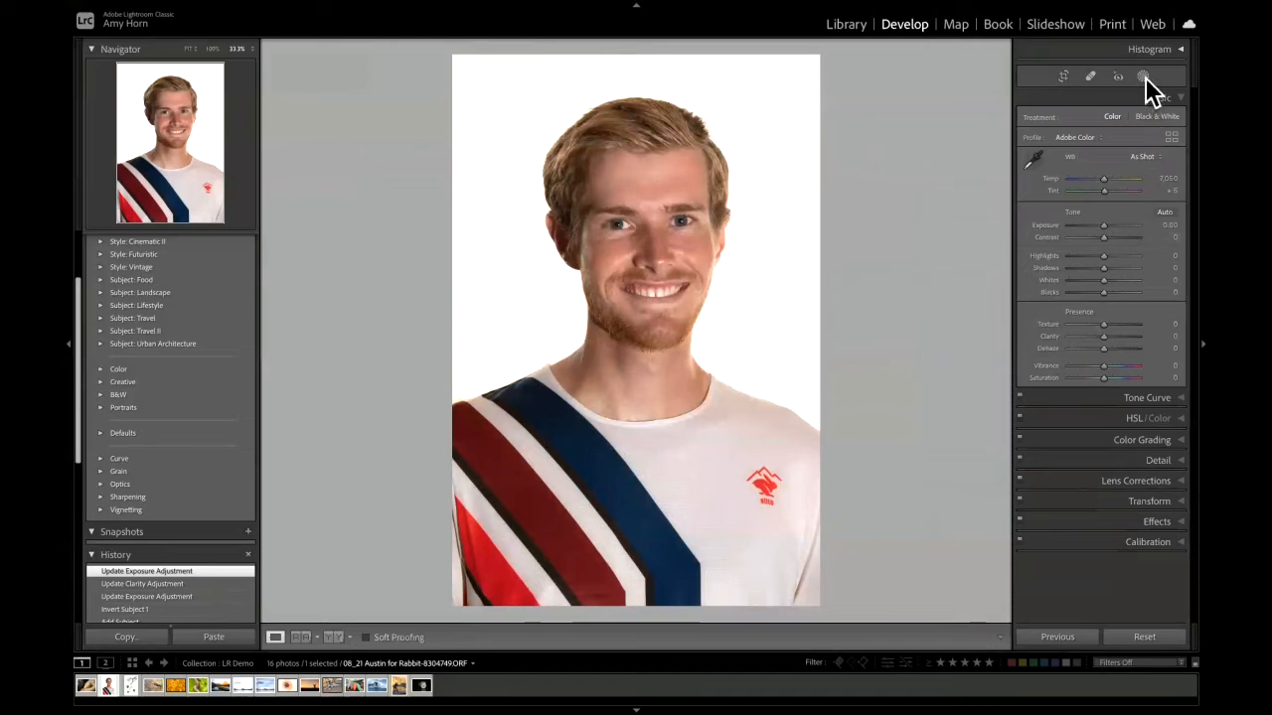
- Compare the brightened portrait with its original several times using the before/after view
key(backslash)
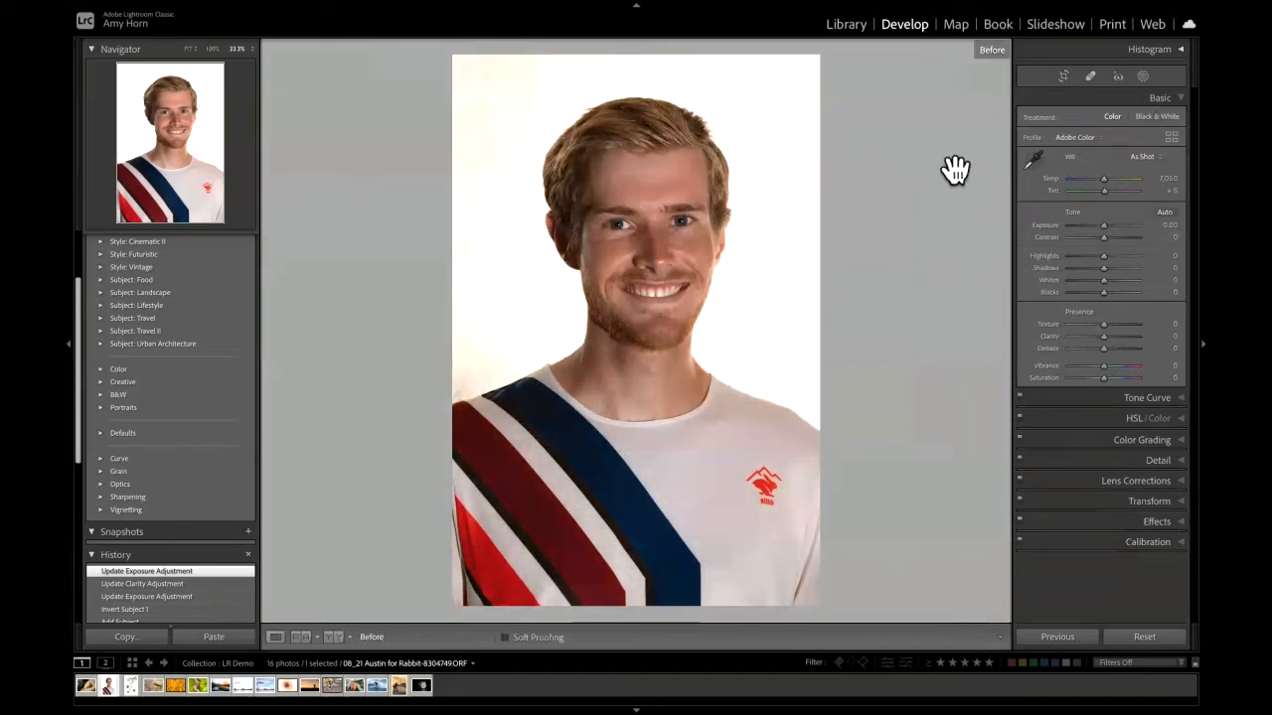
key(backslash)
key(backslash)
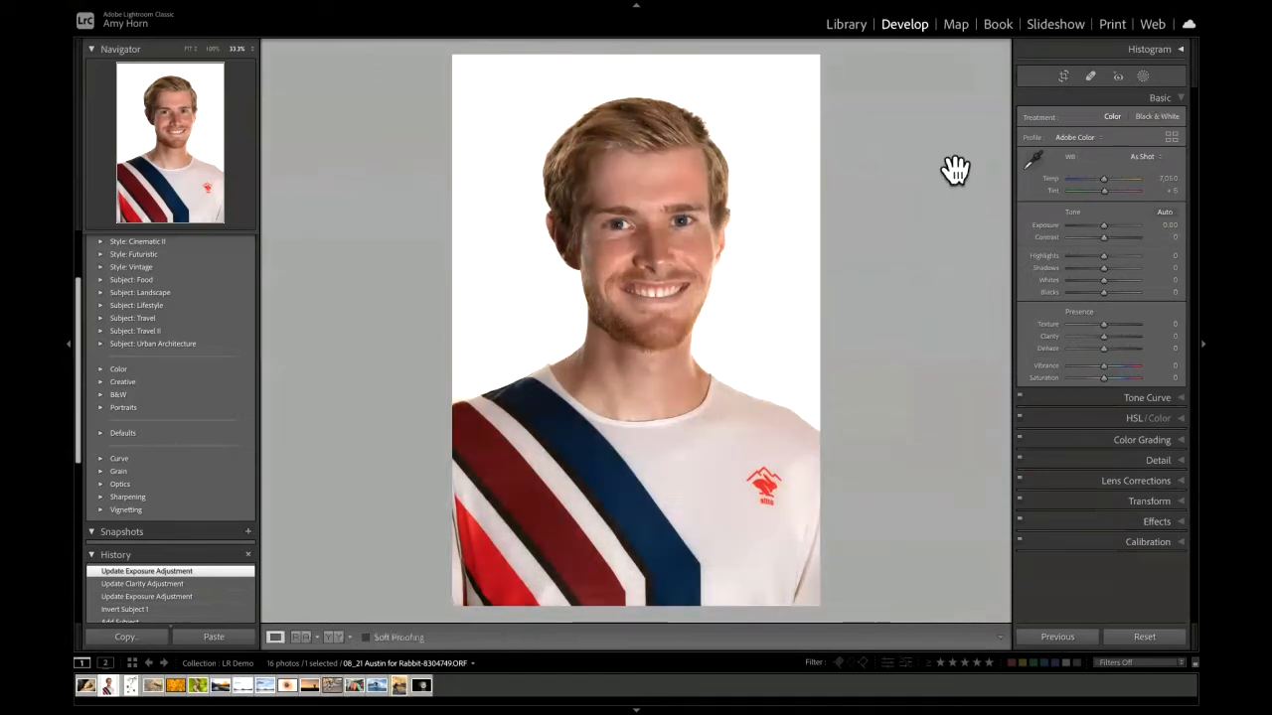
key(backslash)
key(backslash)
key(backslash)
- Reopen the portrait's masks and rename Mask 1 to "person"
click(1143, 78)
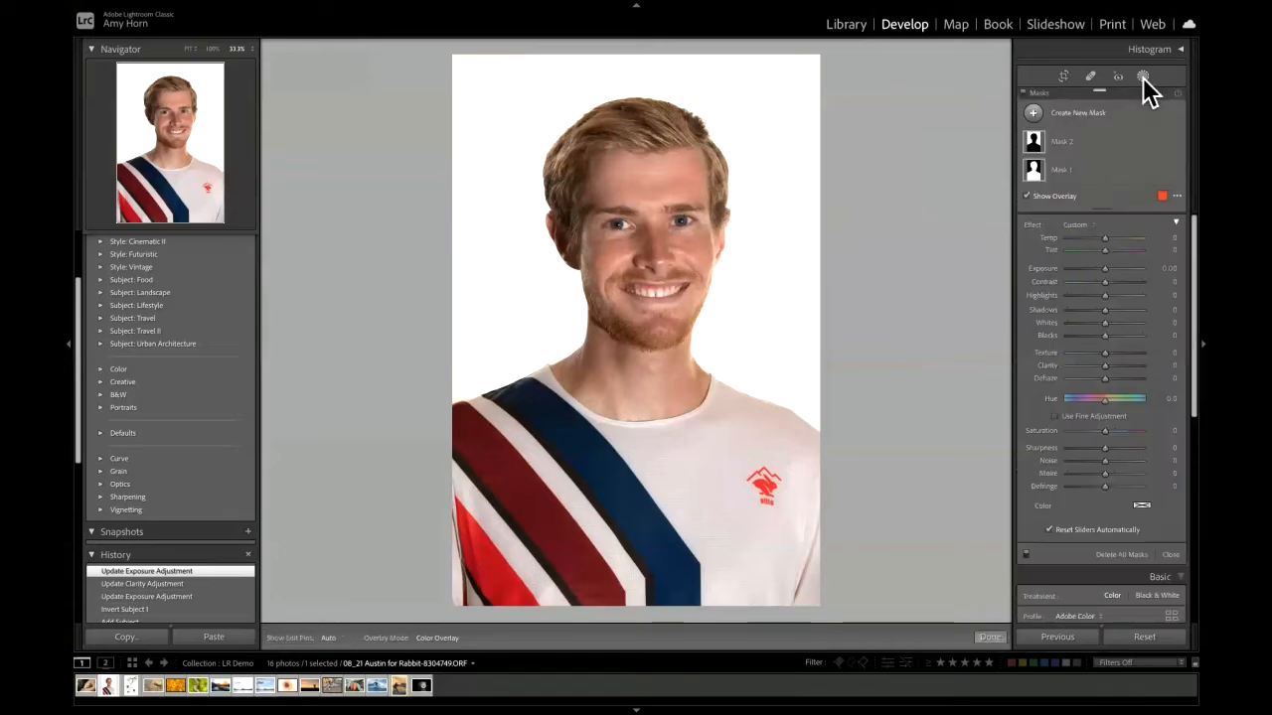
click(1075, 171)
mouse_move(1027, 171)
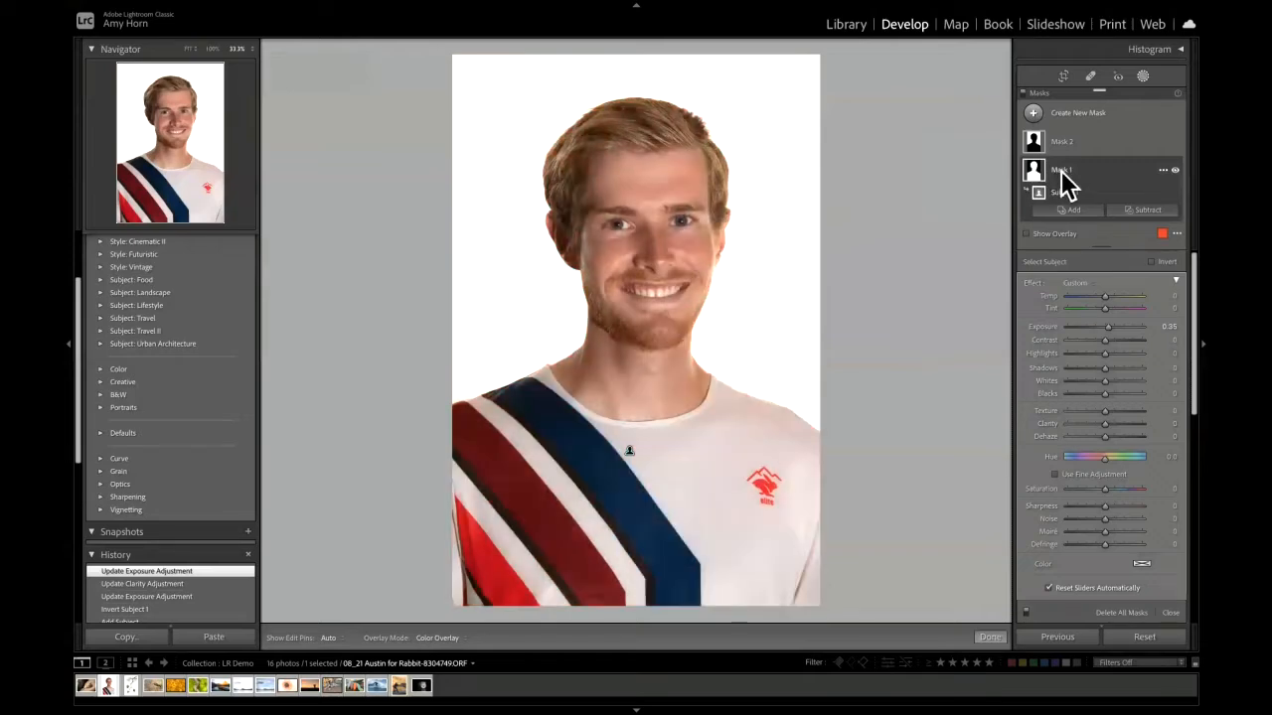
click(1066, 182)
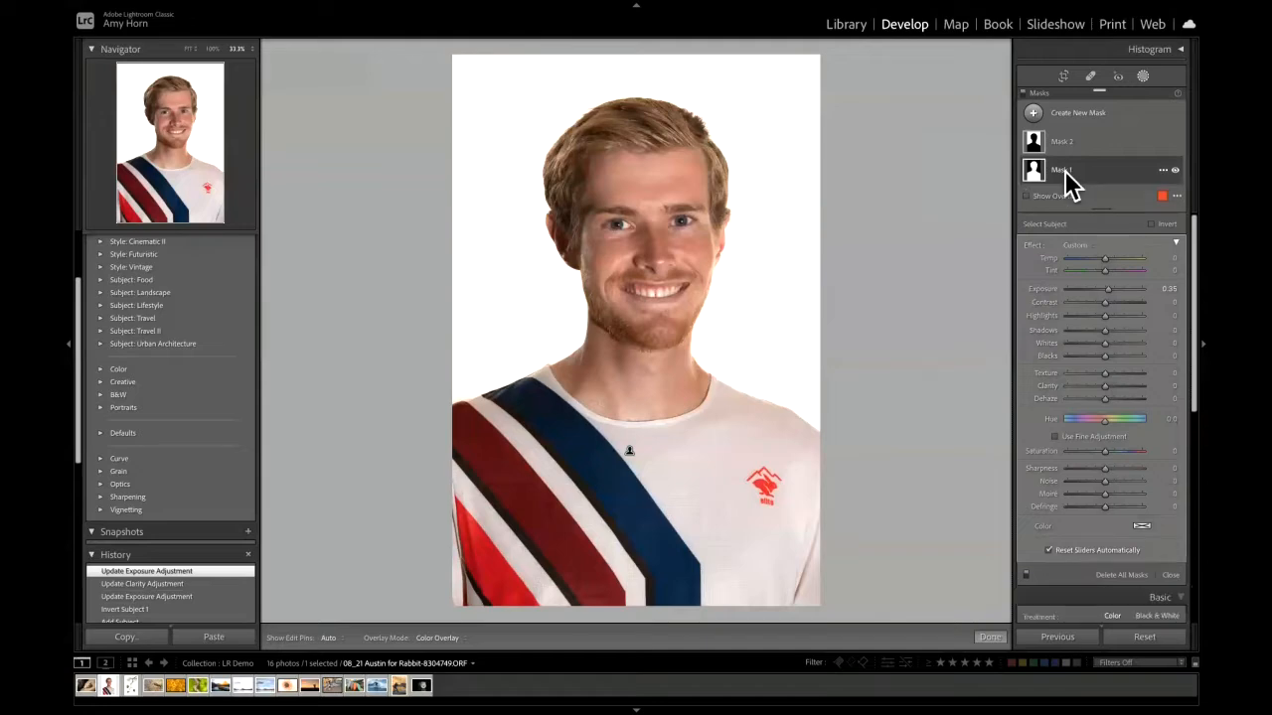
click(1162, 170)
click(1116, 181)
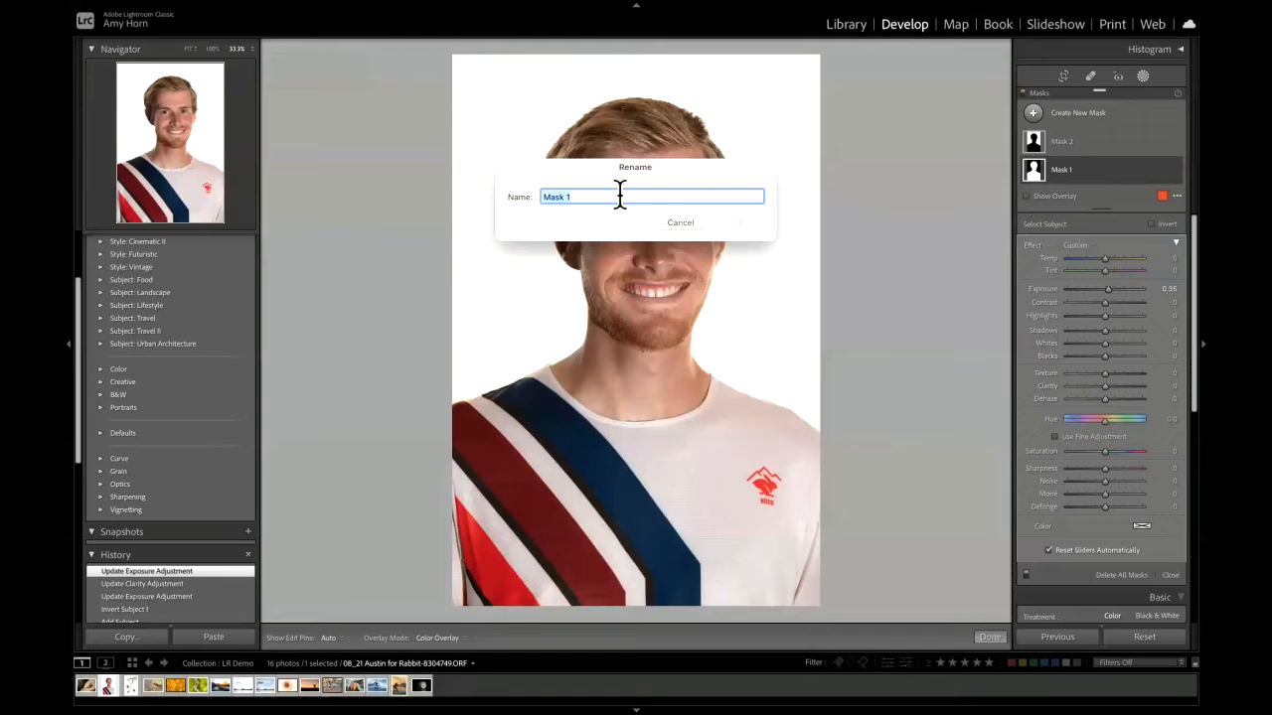
text(person)
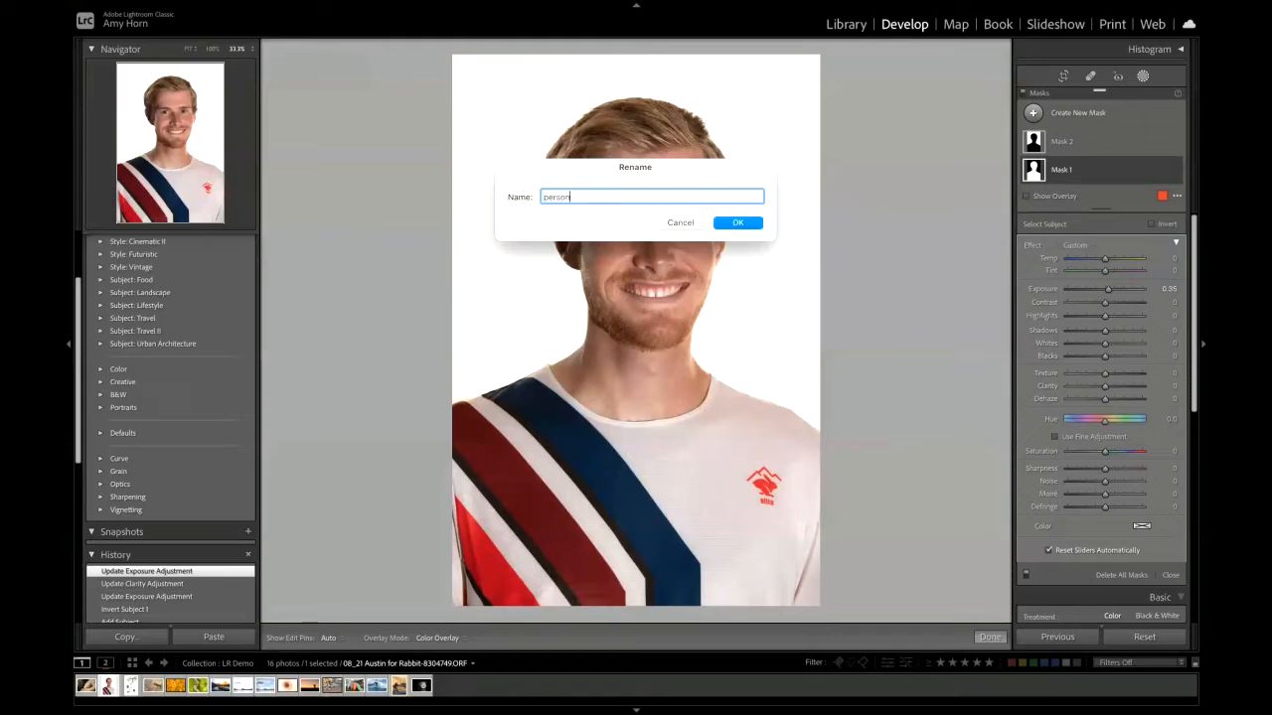
click(742, 221)
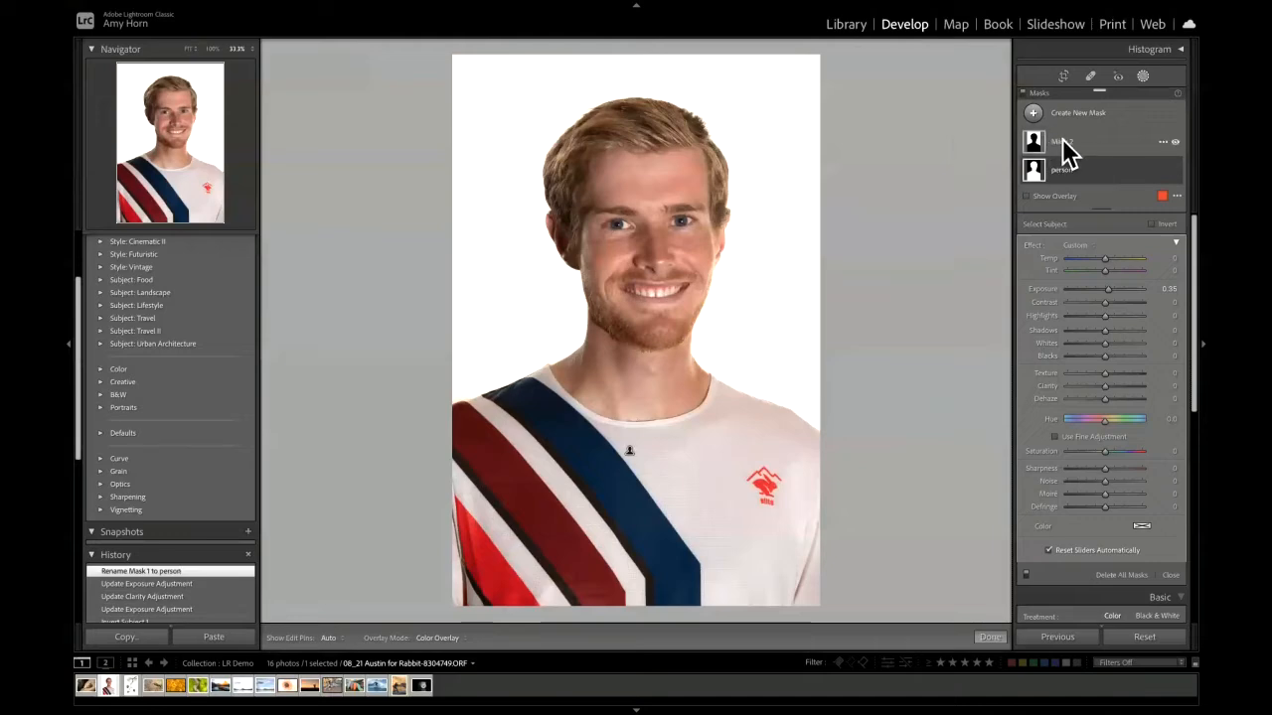
- Rename Mask 2, the inverted subject mask, to "Background"
mouse_move(1031, 141)
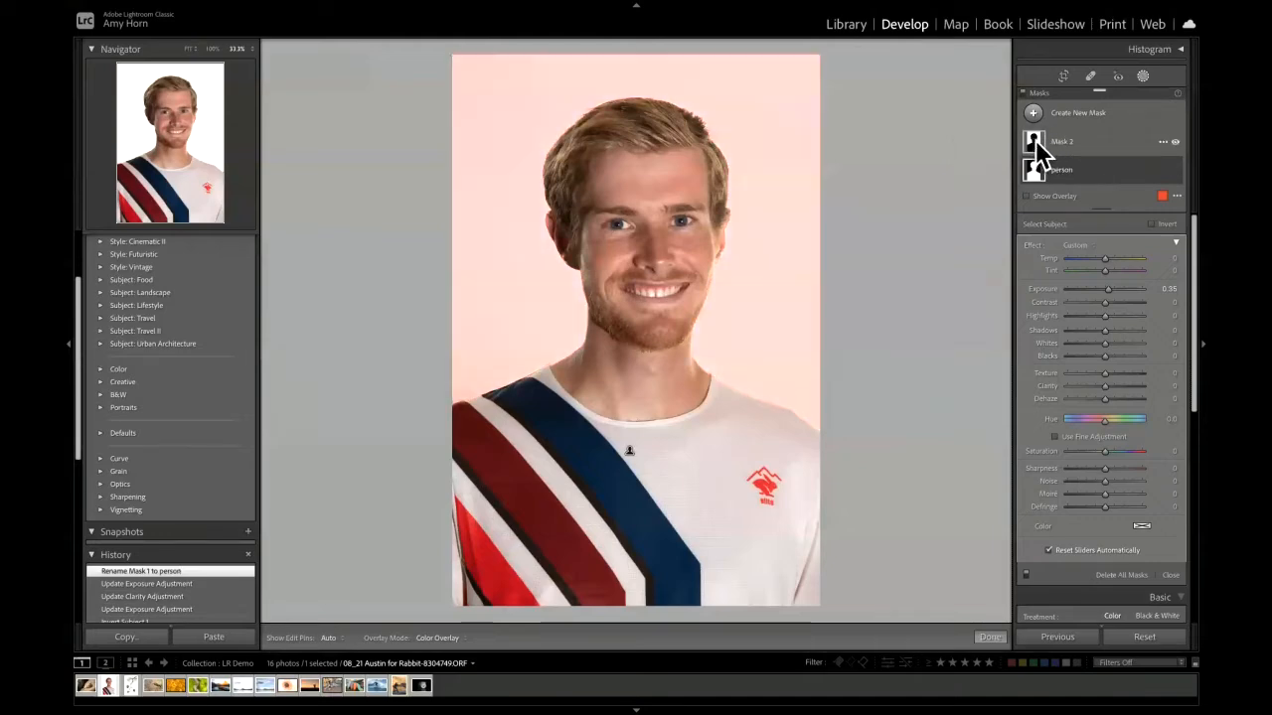
click(1065, 152)
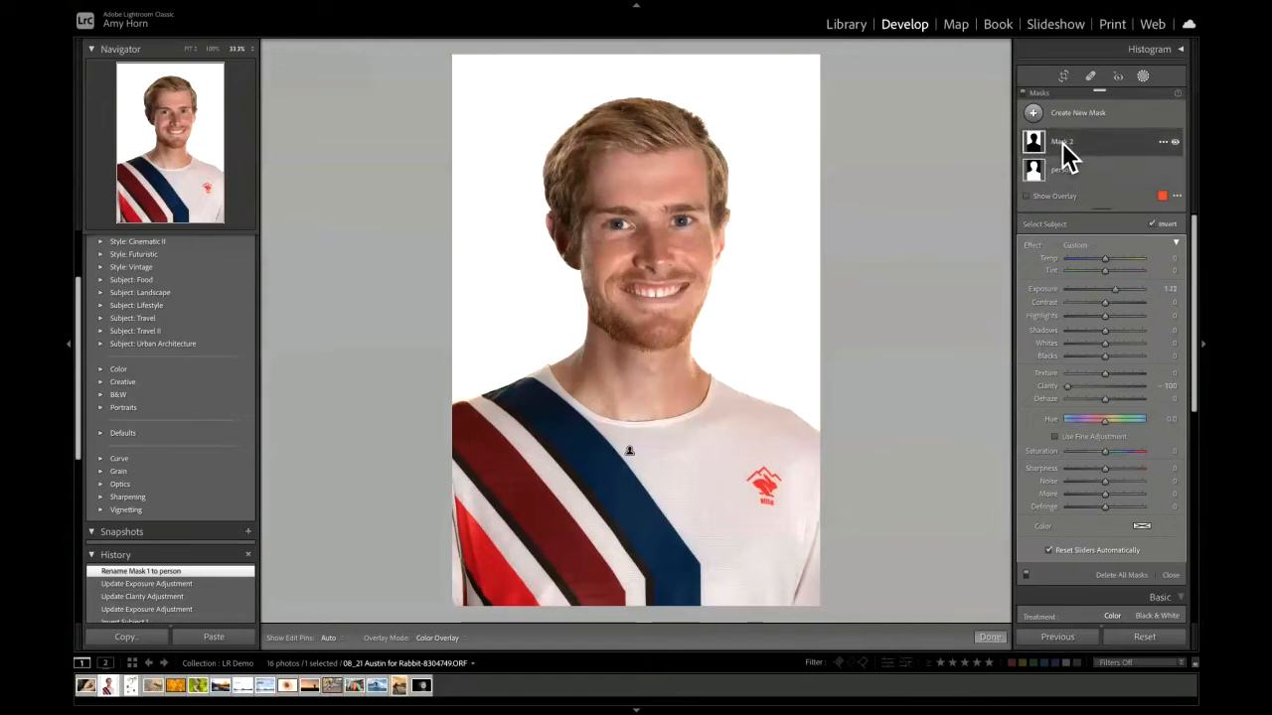
double_click(1063, 144)
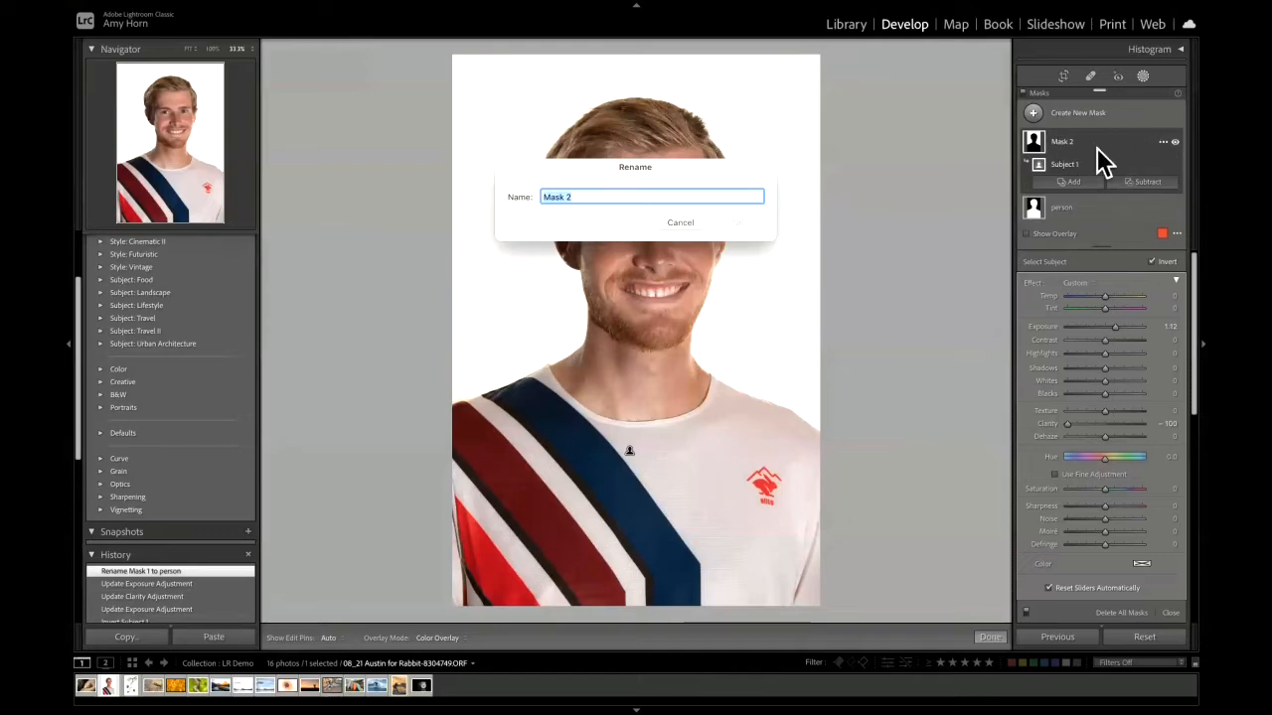
text(B)
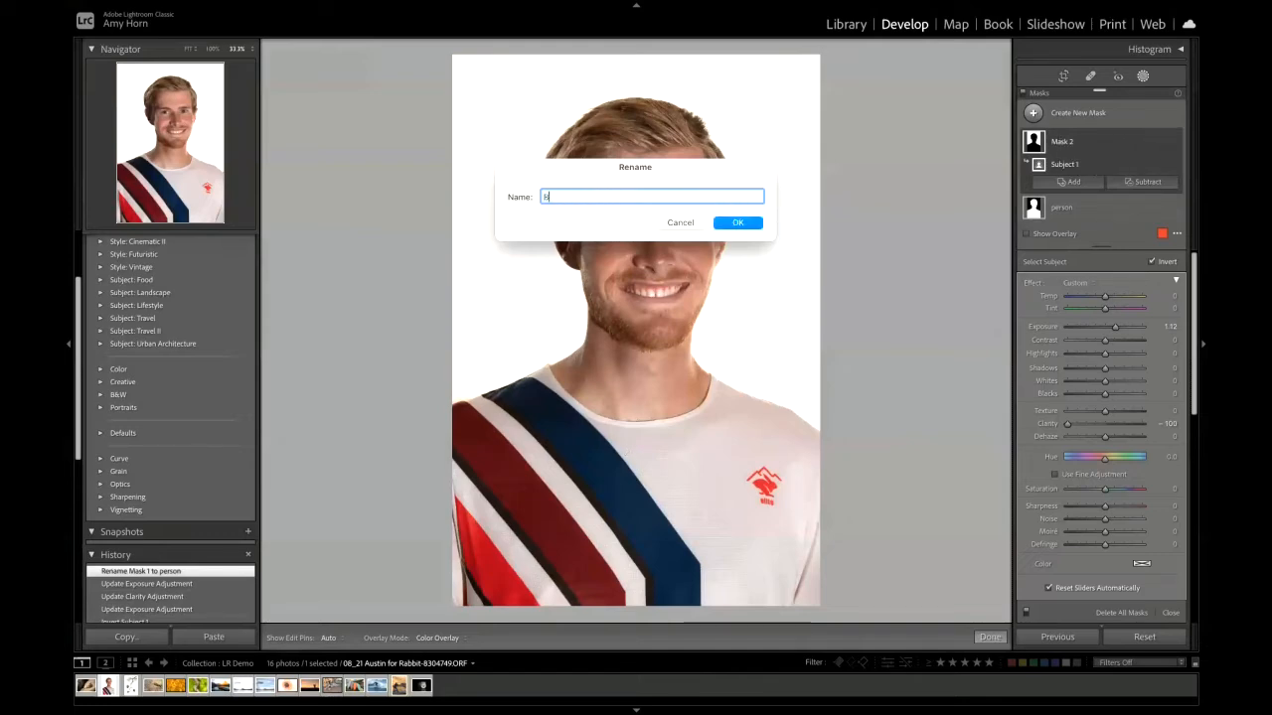
text(ackground)
click(736, 224)
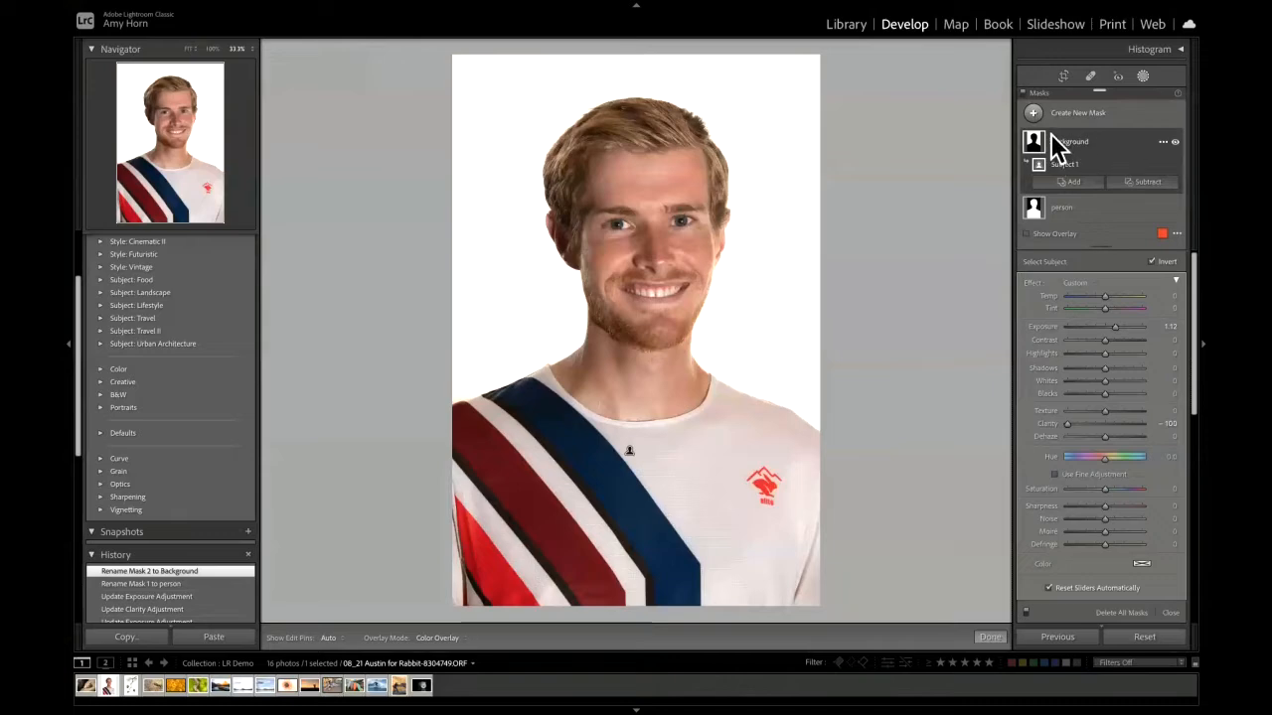
- Collapse and re-expand the Background mask to view its Subject 1 component and its Add and Subtract options
click(1086, 146)
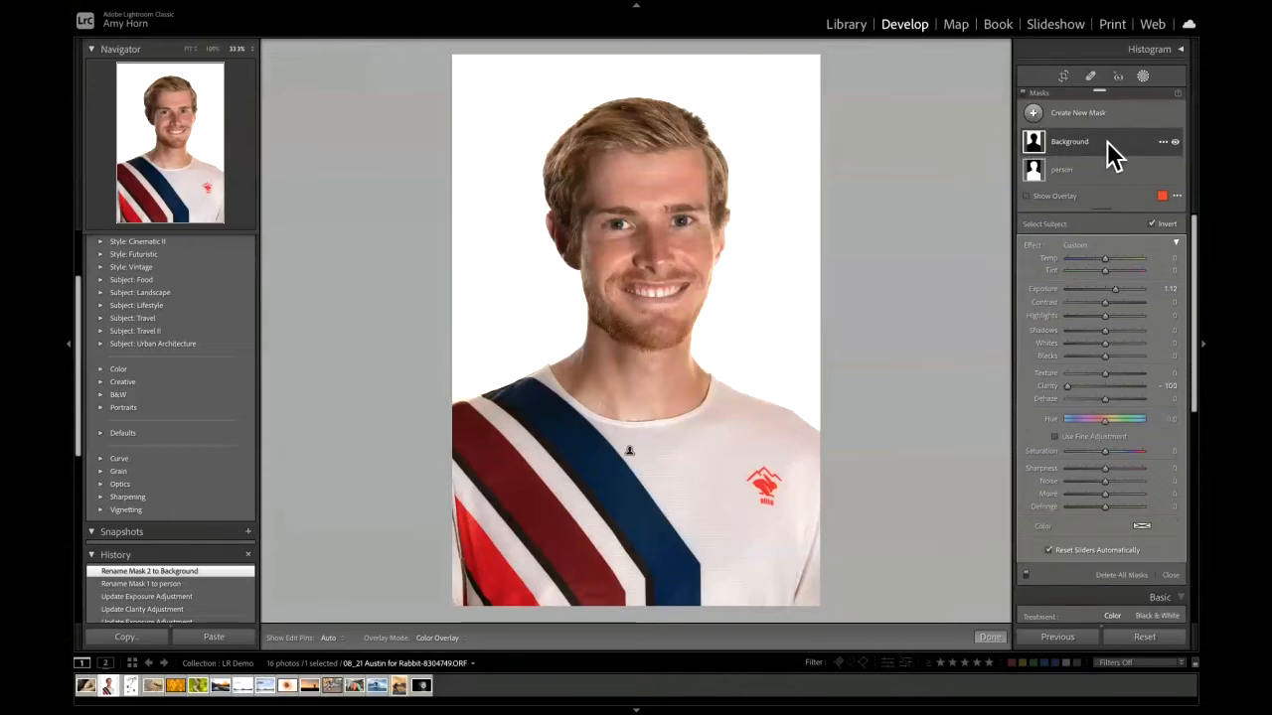
click(1110, 151)
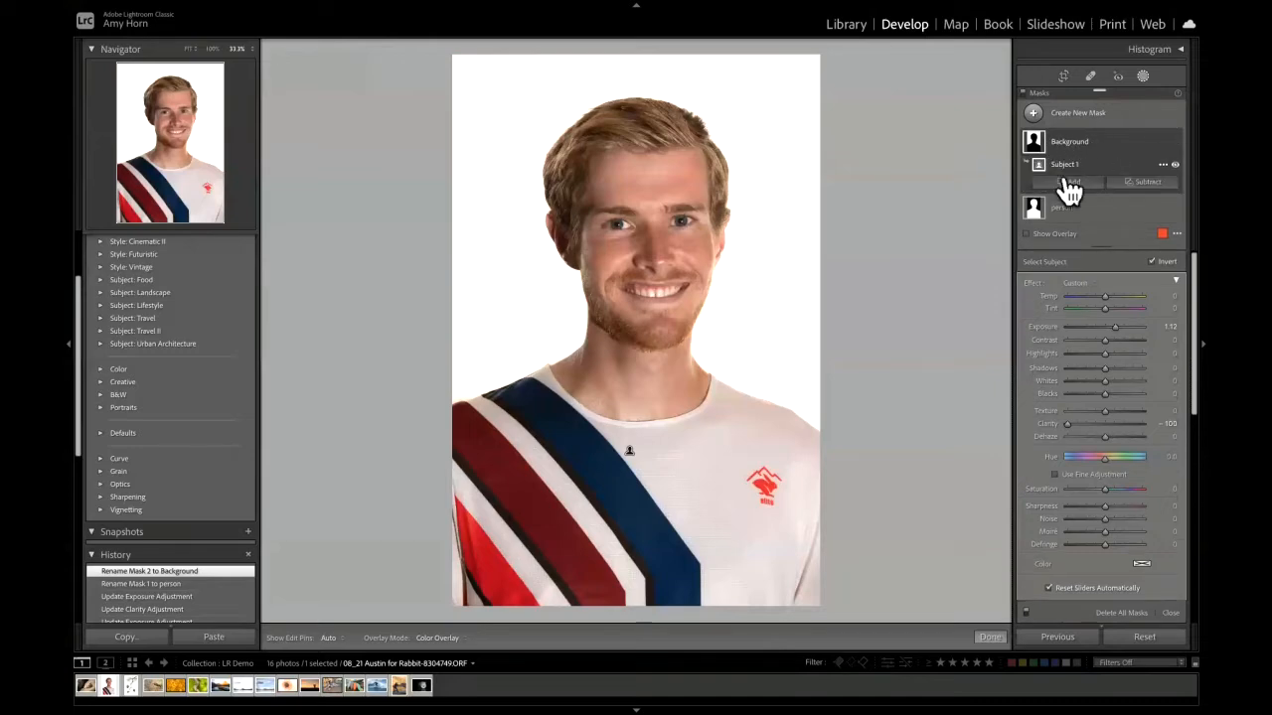
mouse_move(1075, 174)
- Switch to the Sedona photo of the photographer with a tripod, apply Select Subject, and inspect the mask's coverage
click(398, 688)
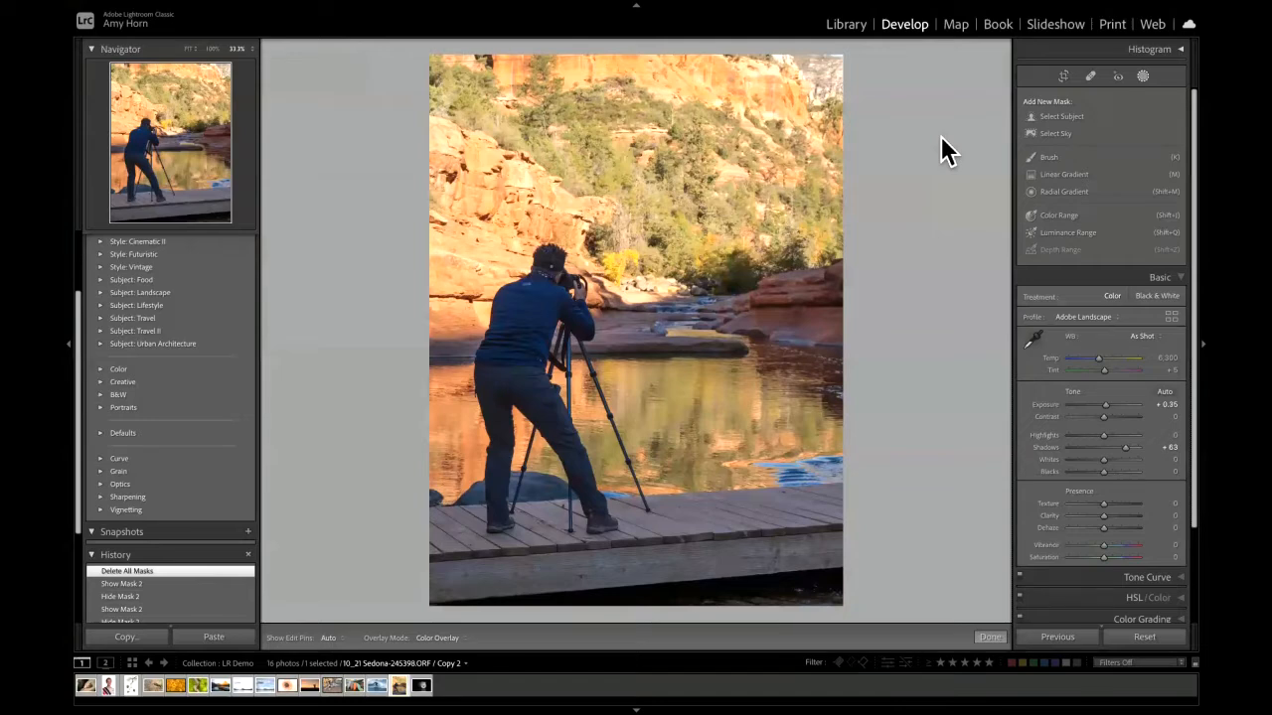
click(1062, 116)
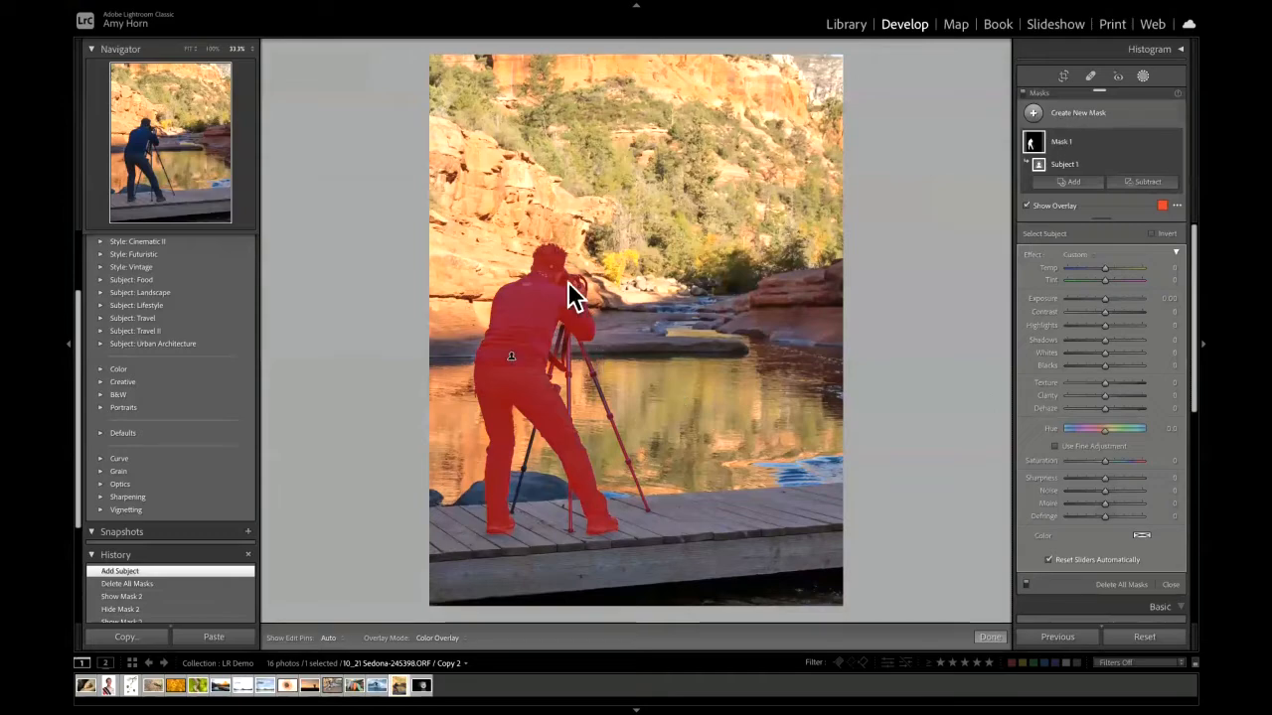
key(ctrl+=)
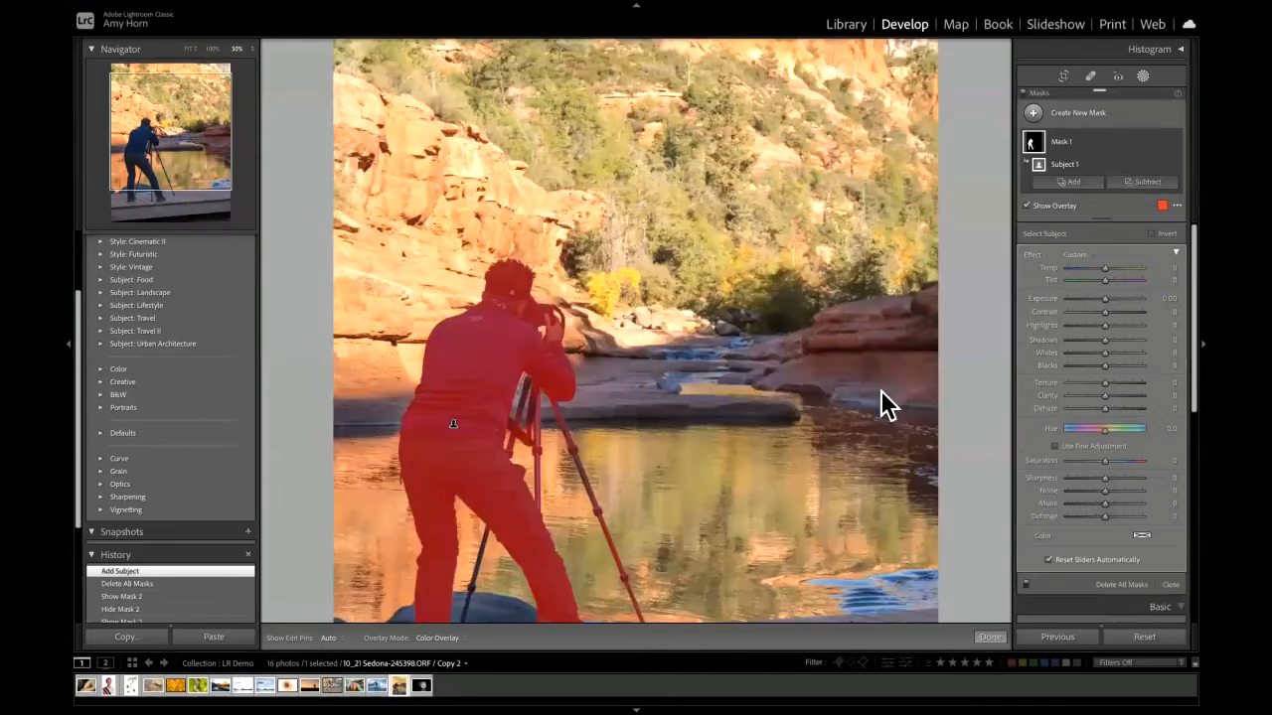
scroll(748, 456, down, 2)
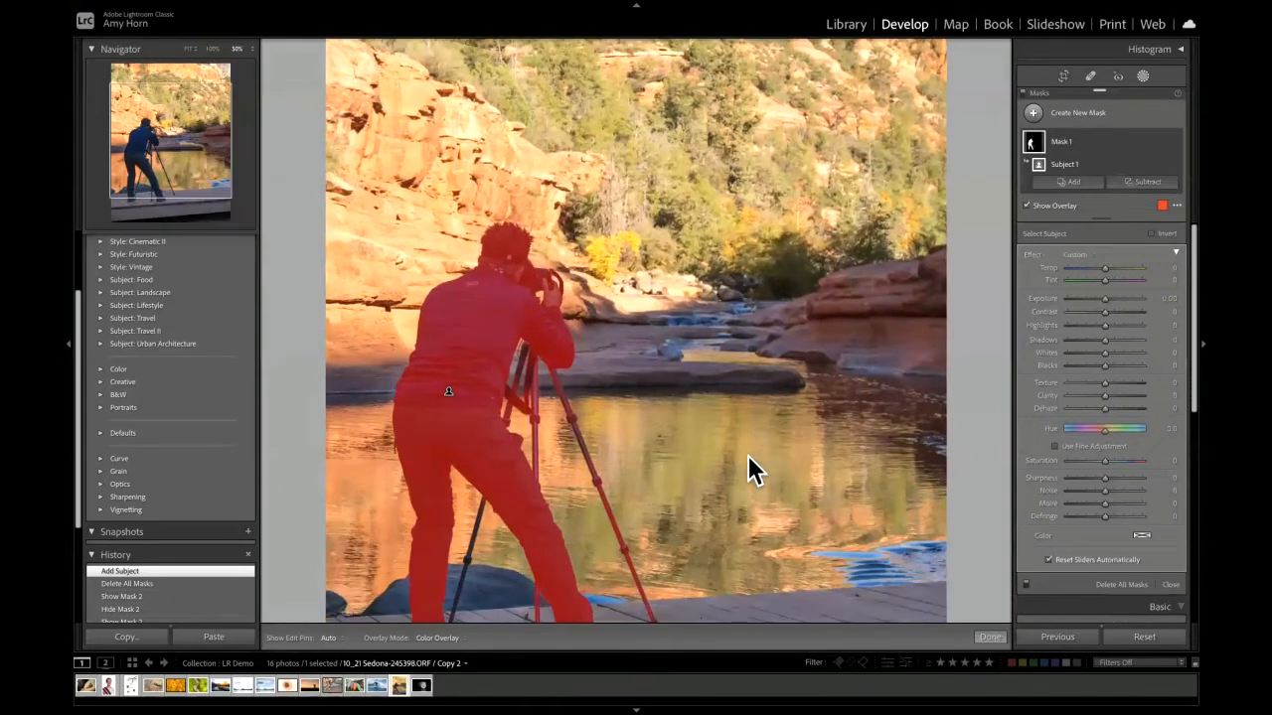
scroll(528, 264, down, 4)
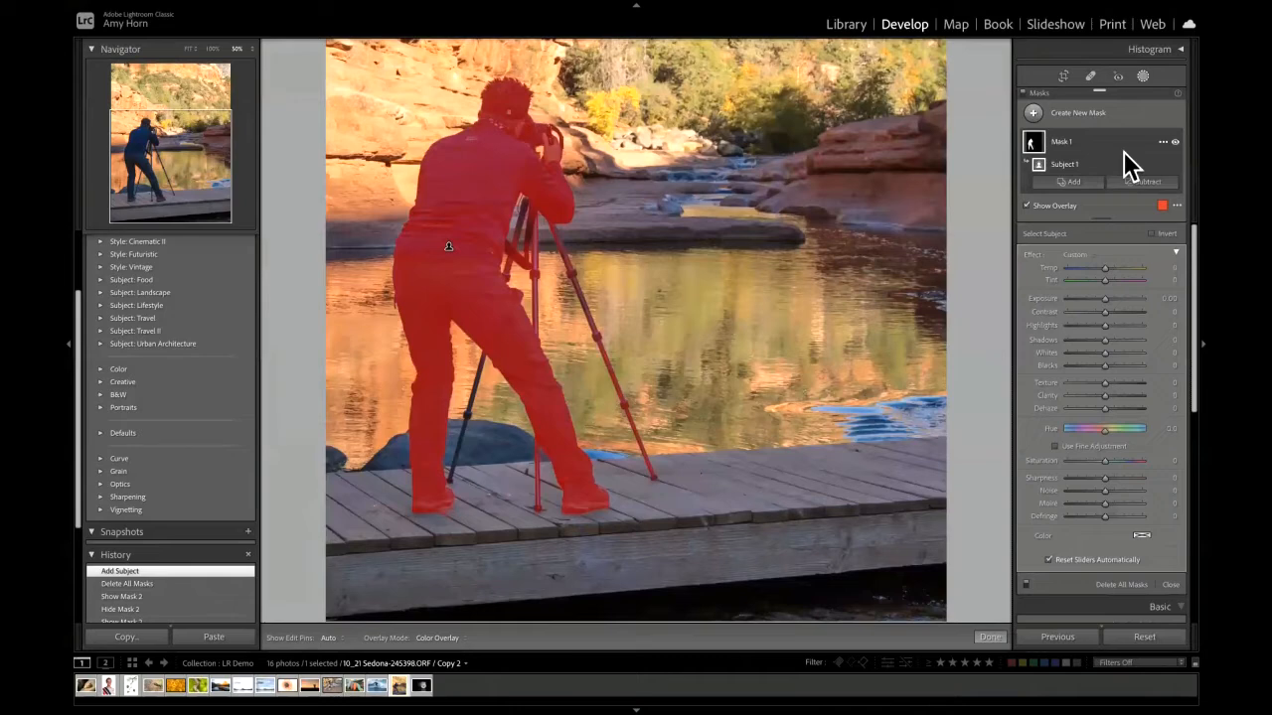
- Add to Mask 1 with a size 1 brush, painting over the unmasked rear tripod leg between the photographer's legs
click(1073, 183)
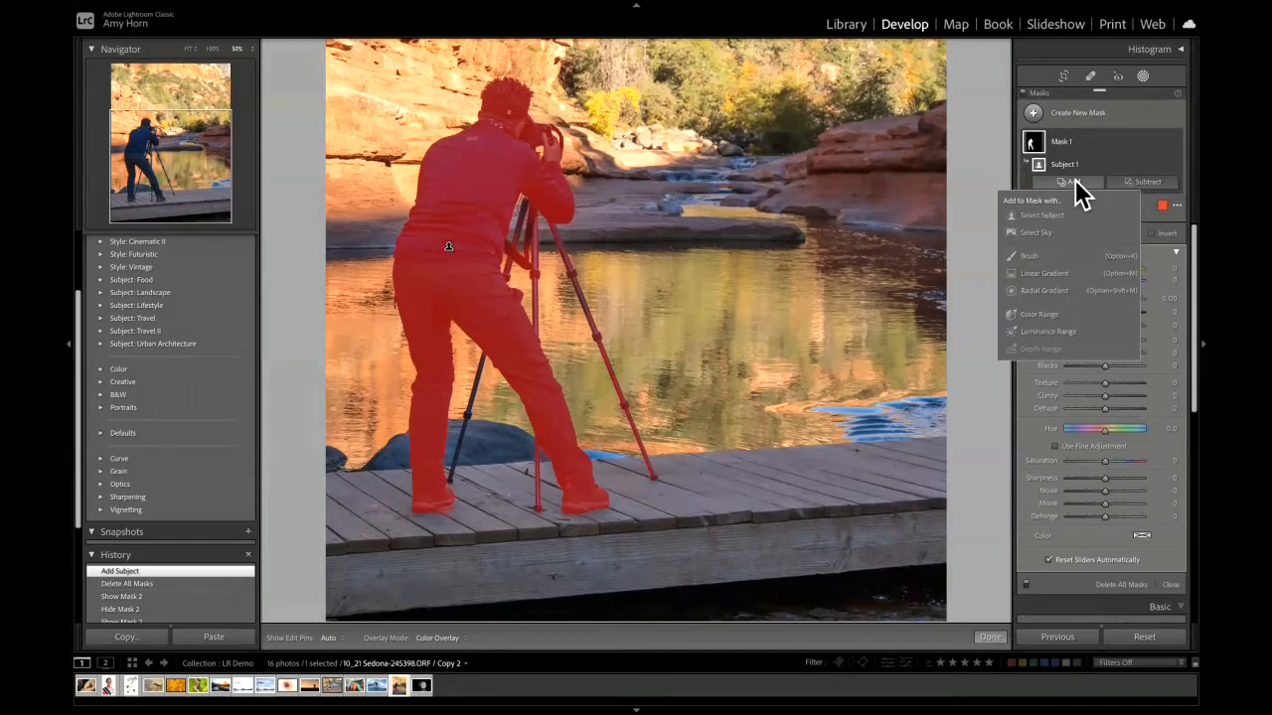
click(1039, 256)
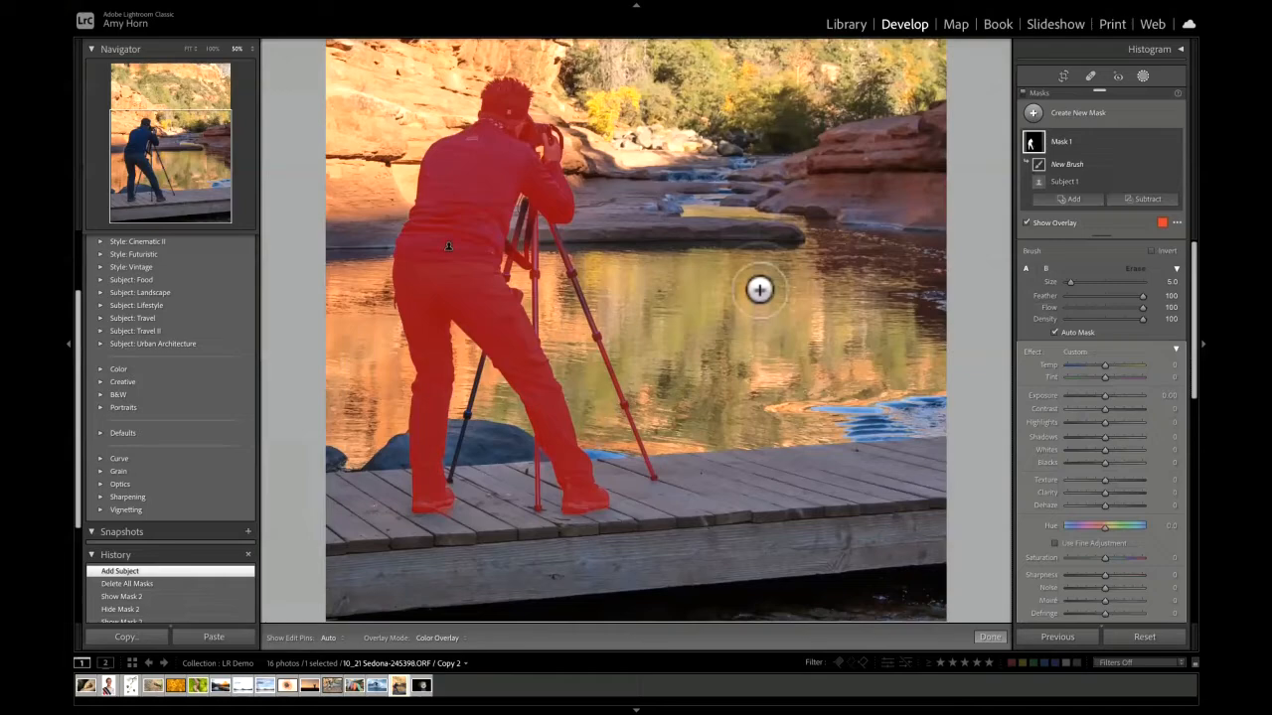
key(ctrl+equal)
key(ctrl+equal)
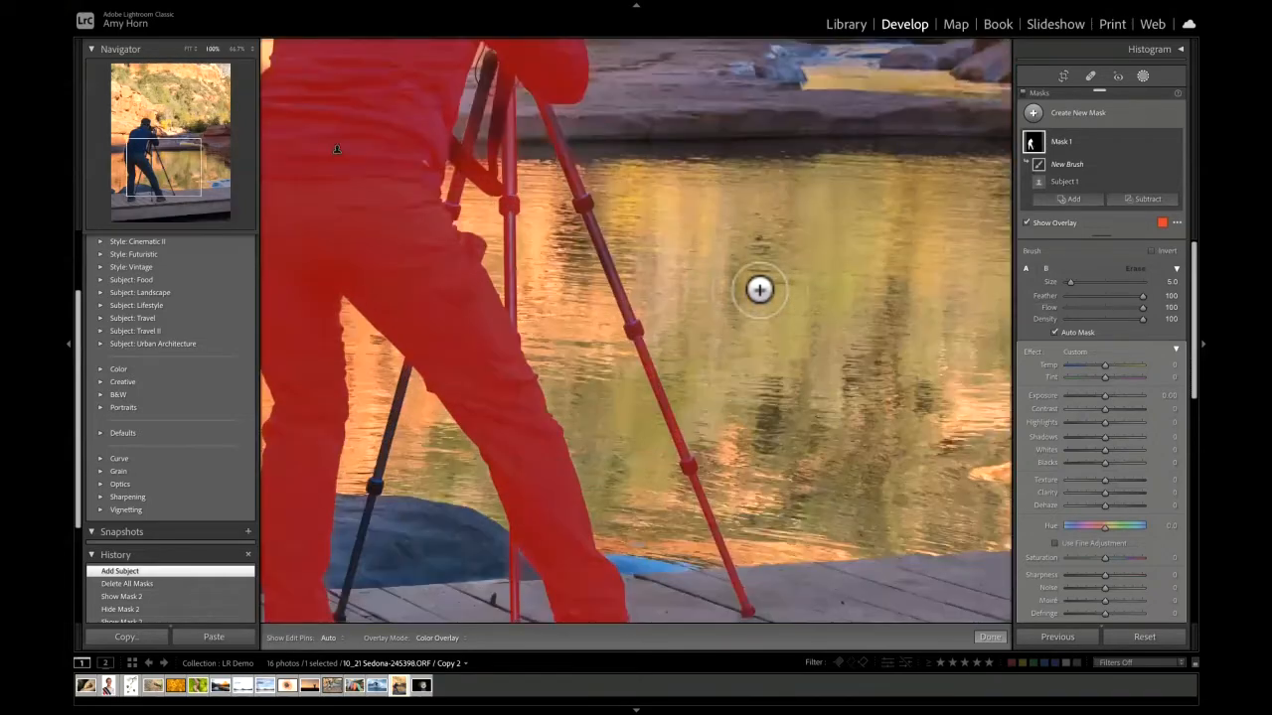
drag(557, 482, 798, 307)
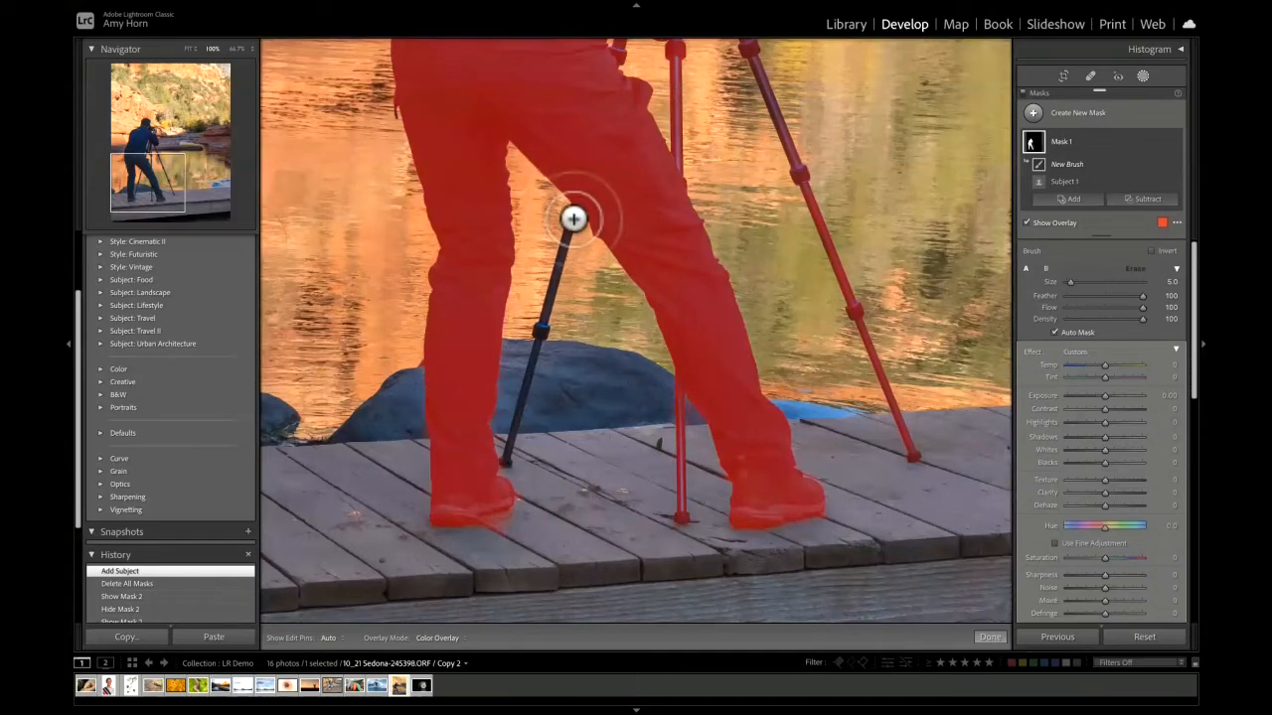
key(bracketleft)
key(bracketleft)
key(bracketleft)
key(bracketleft)
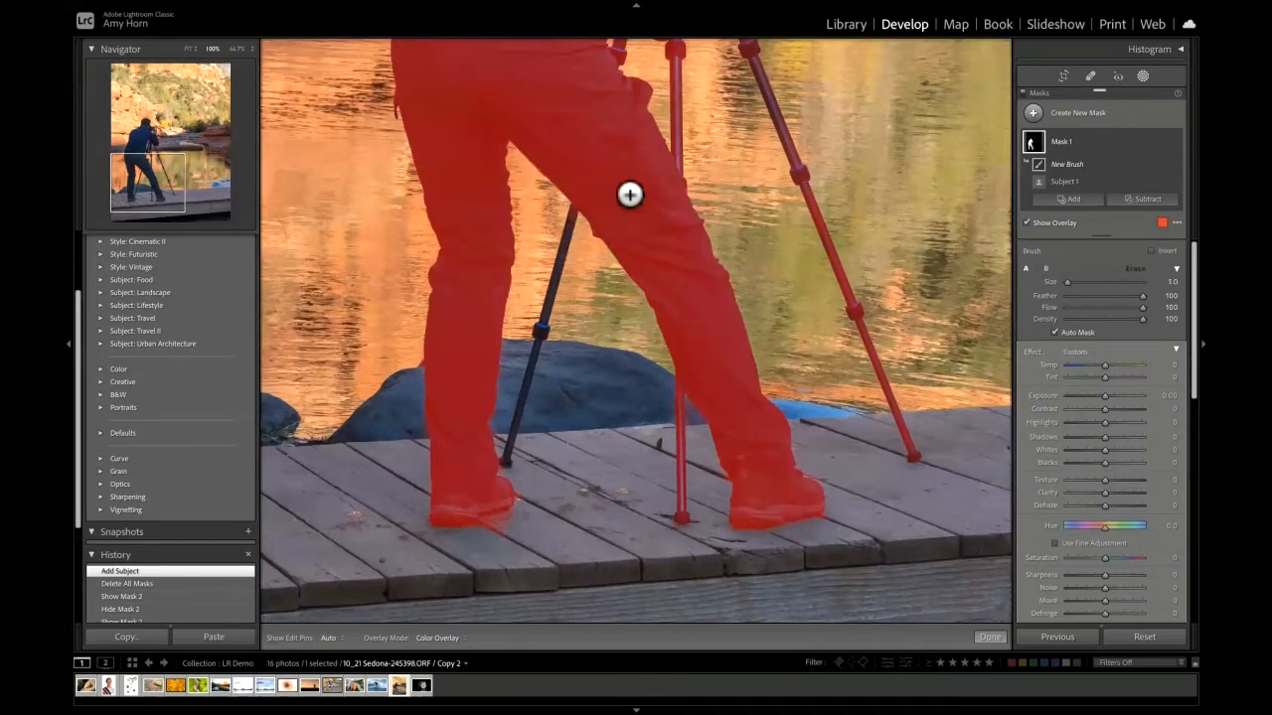
mouse_move(575, 211)
mouse_down()
mouse_move(509, 462)
mouse_move(573, 204)
mouse_move(537, 334)
mouse_move(557, 282)
mouse_move(542, 318)
mouse_up()
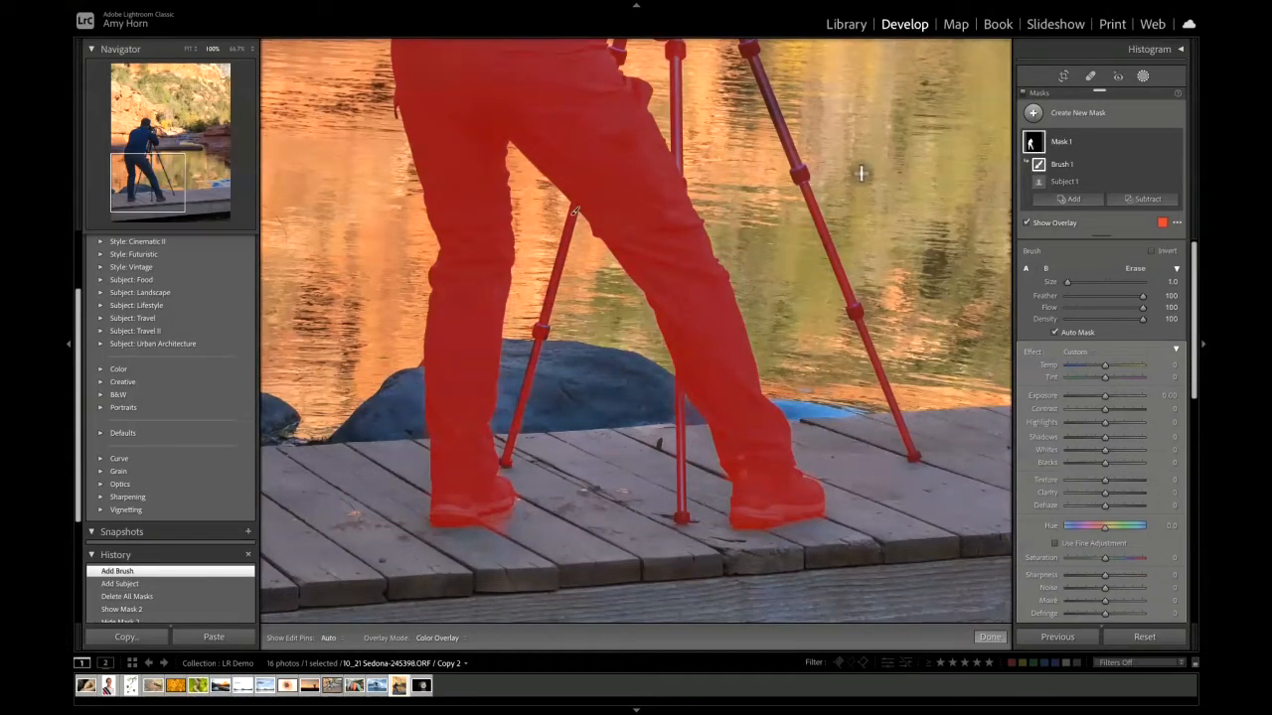
- Paint the missed parts of the front tripod leg and upper tripod into the mask with a size 2 brush
drag(860, 173, 820, 487)
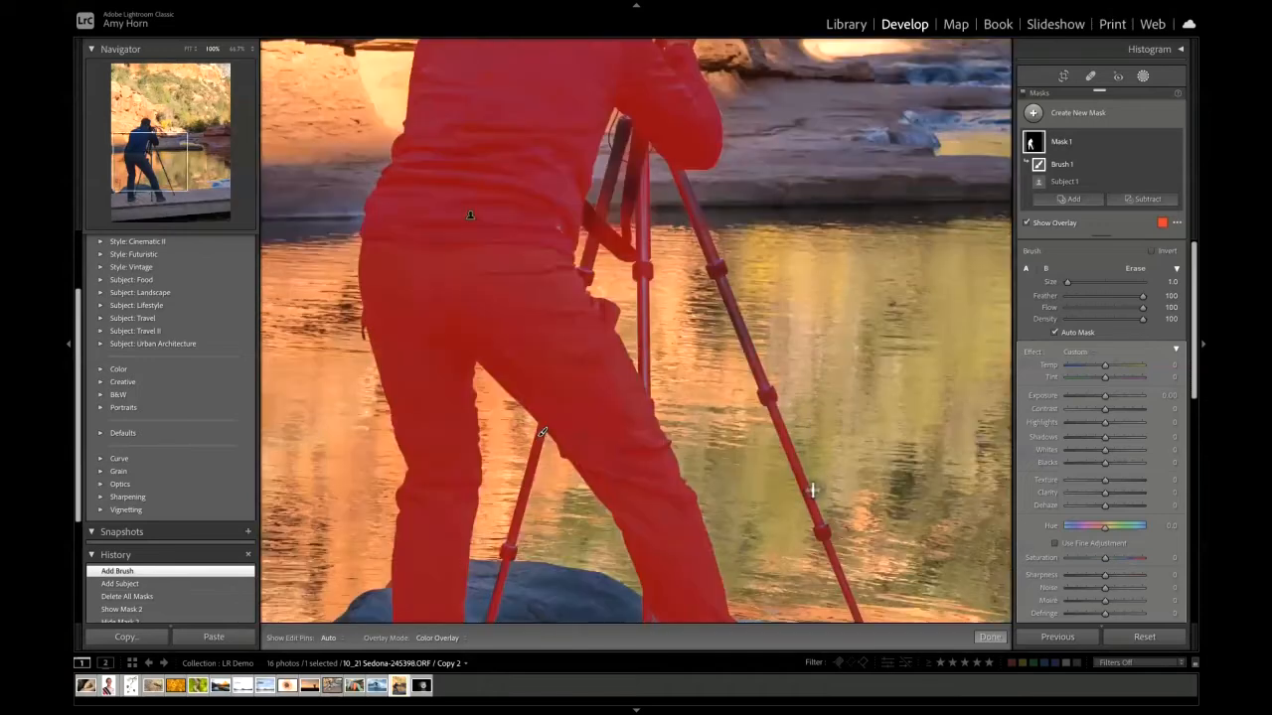
key(bracketright)
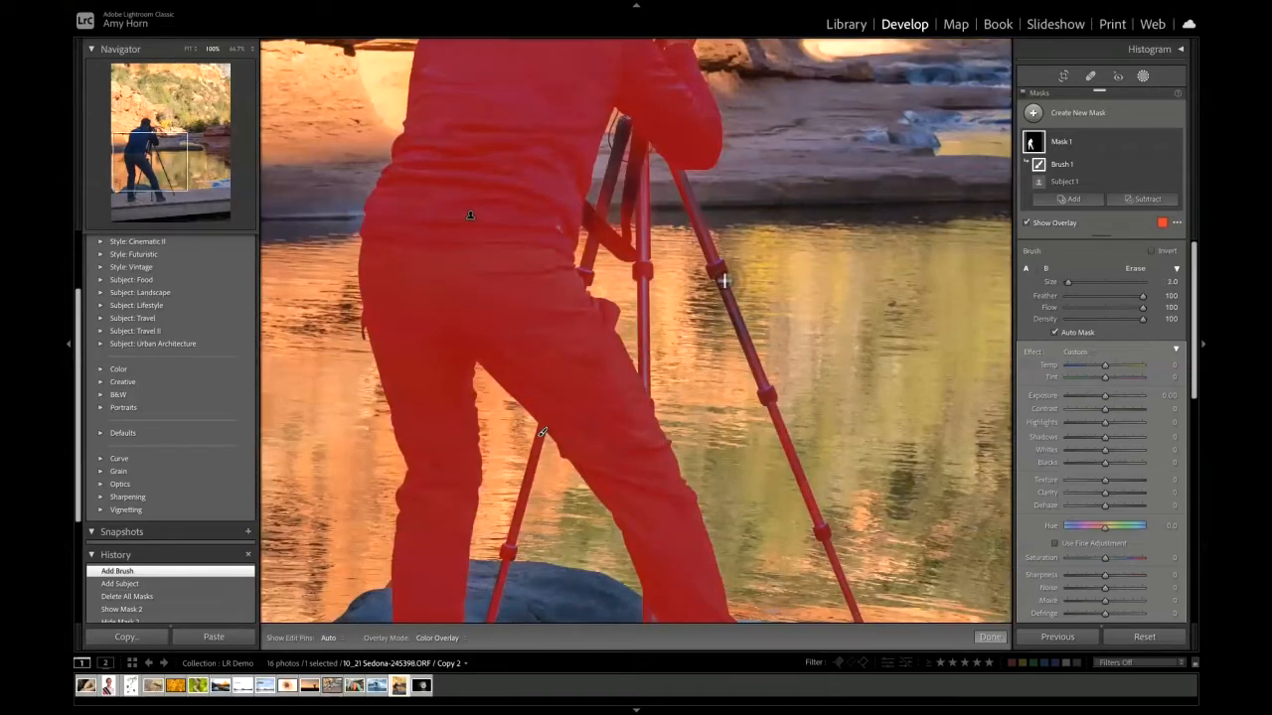
key(h)
drag(724, 281, 749, 345)
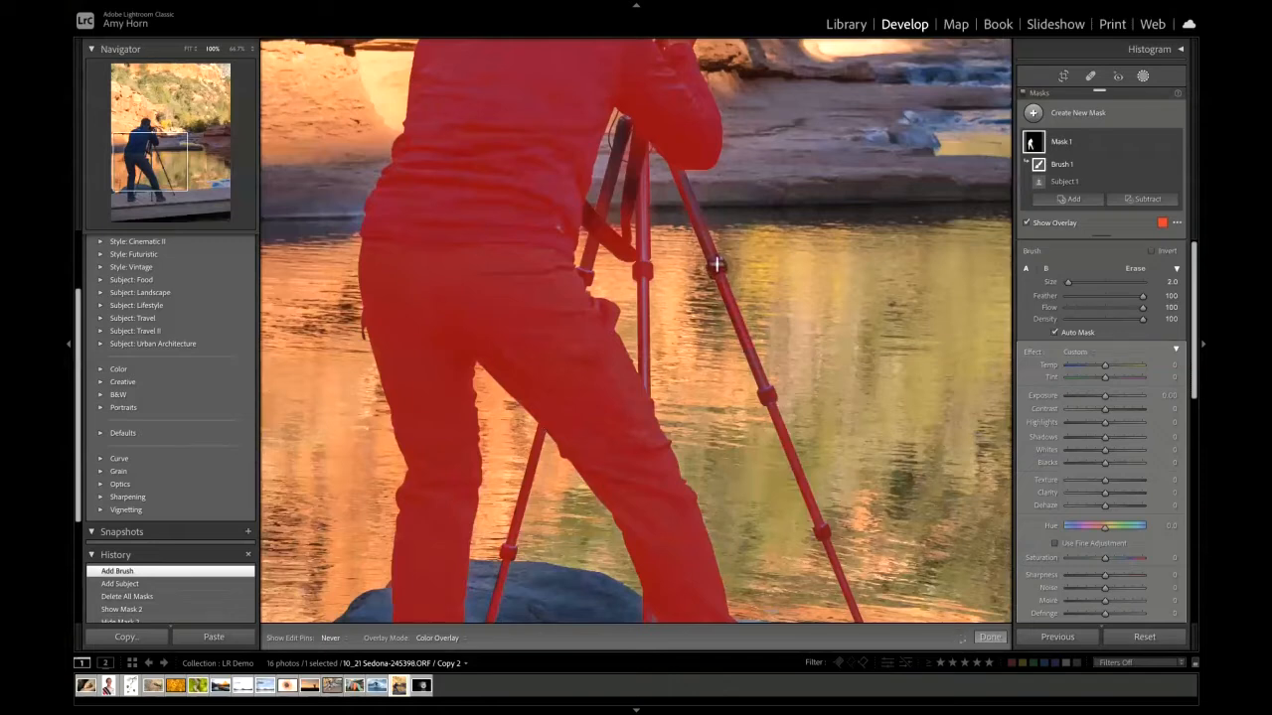
key(h)
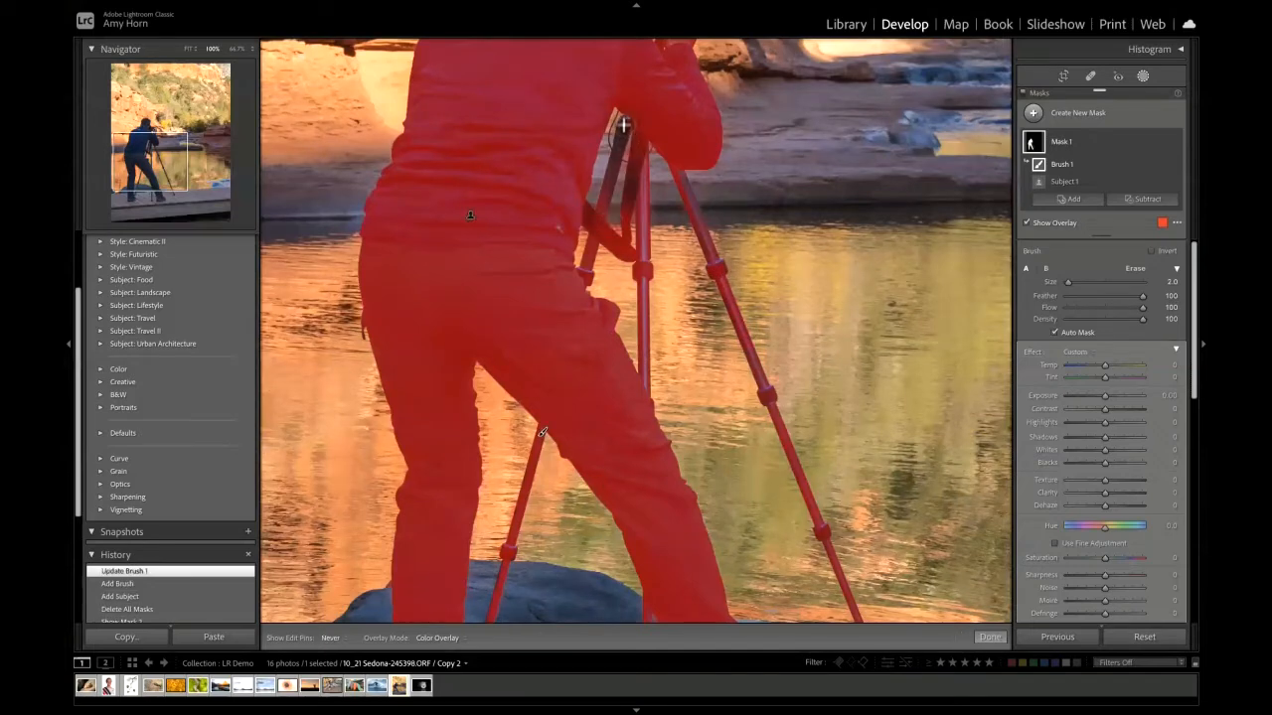
mouse_move(623, 125)
mouse_down()
mouse_move(608, 193)
mouse_move(638, 153)
mouse_move(628, 209)
mouse_move(636, 126)
mouse_move(622, 130)
mouse_move(600, 210)
mouse_up()
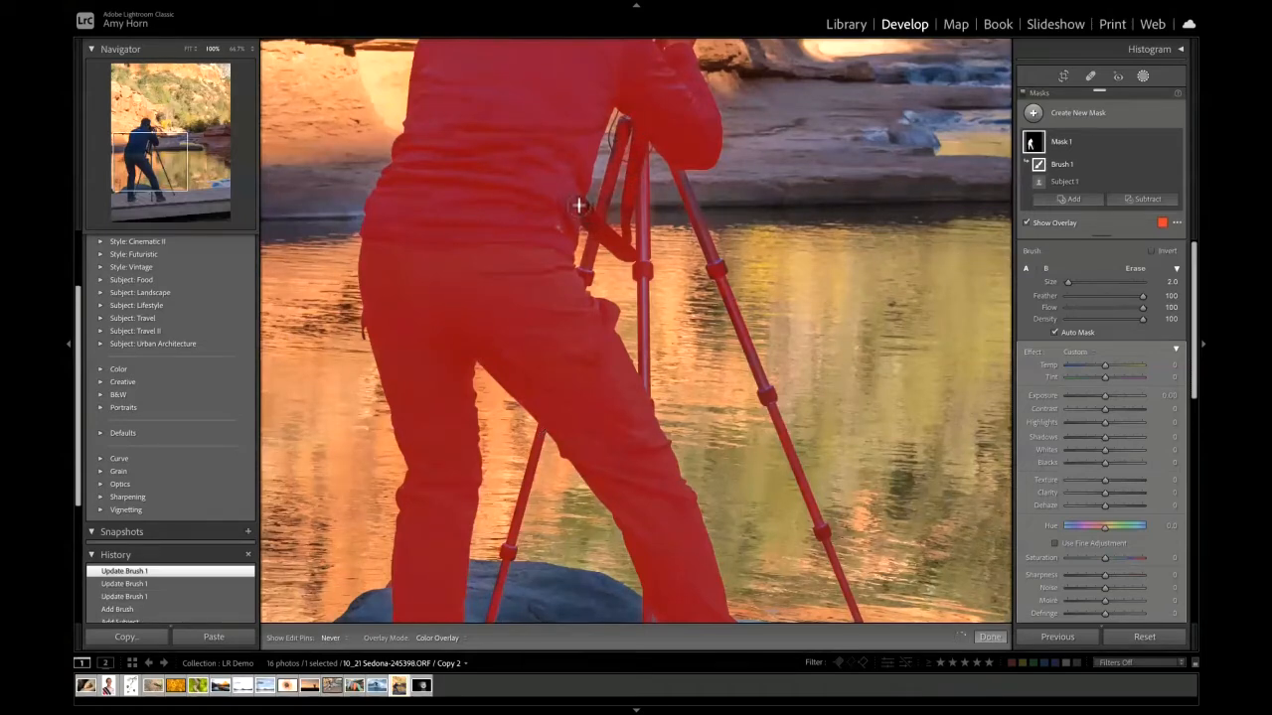
key(z)
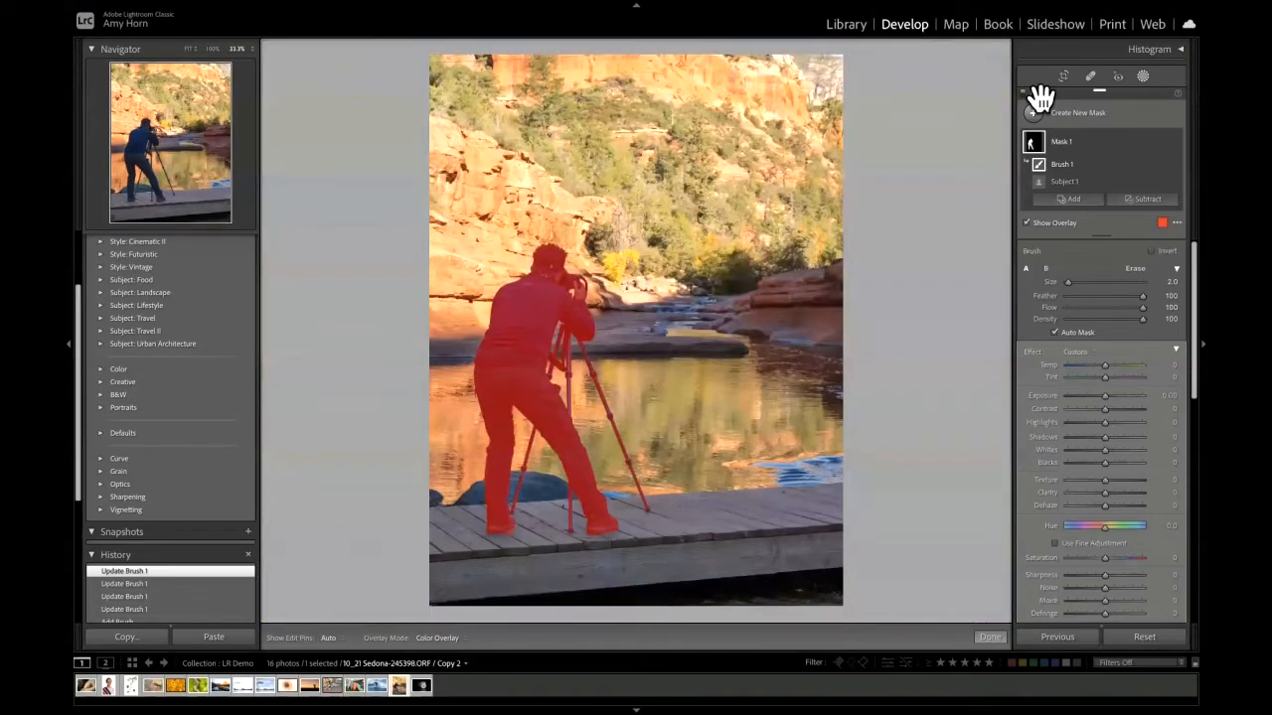
- Rename Mask 1 of the photographer photo to "person"
click(1162, 145)
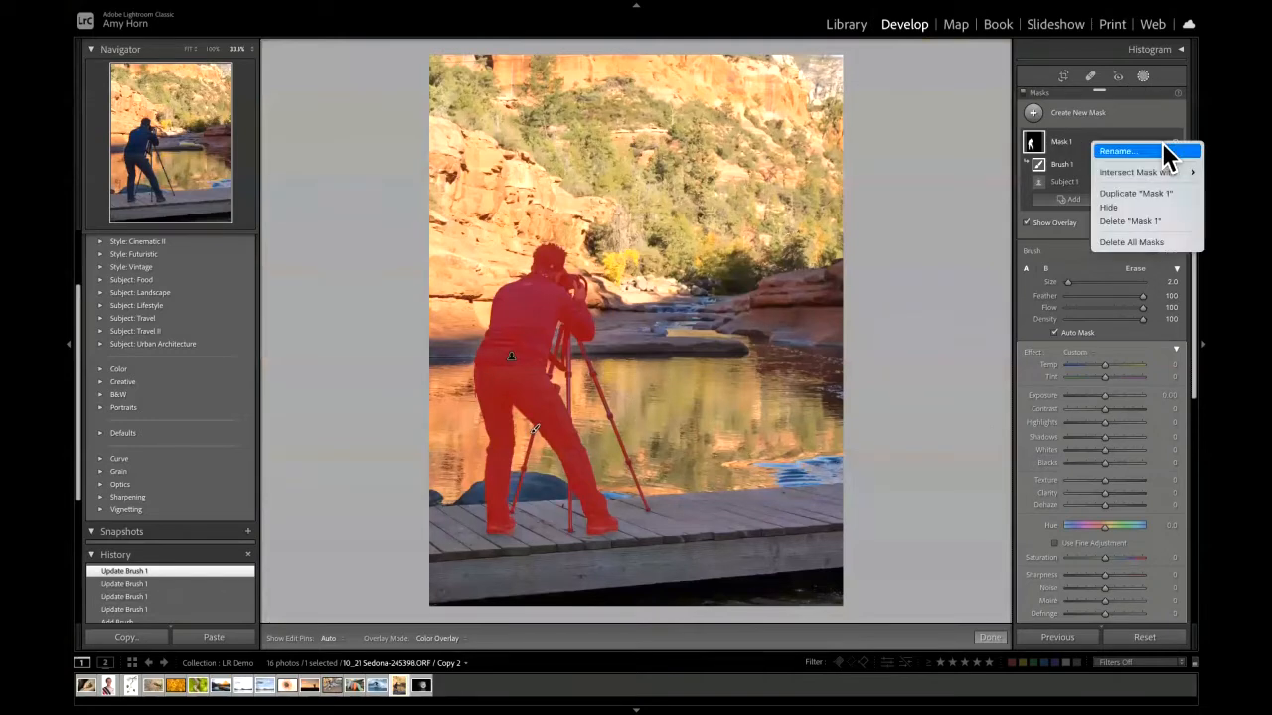
click(1116, 150)
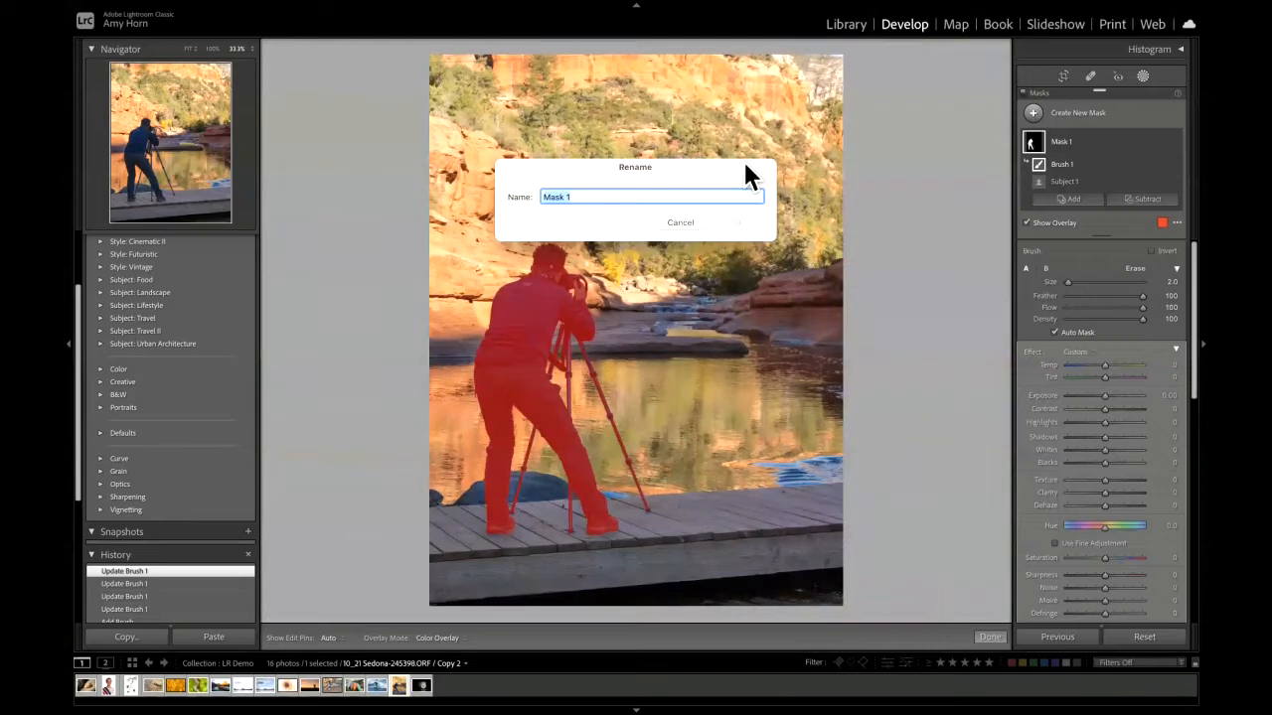
text(person)
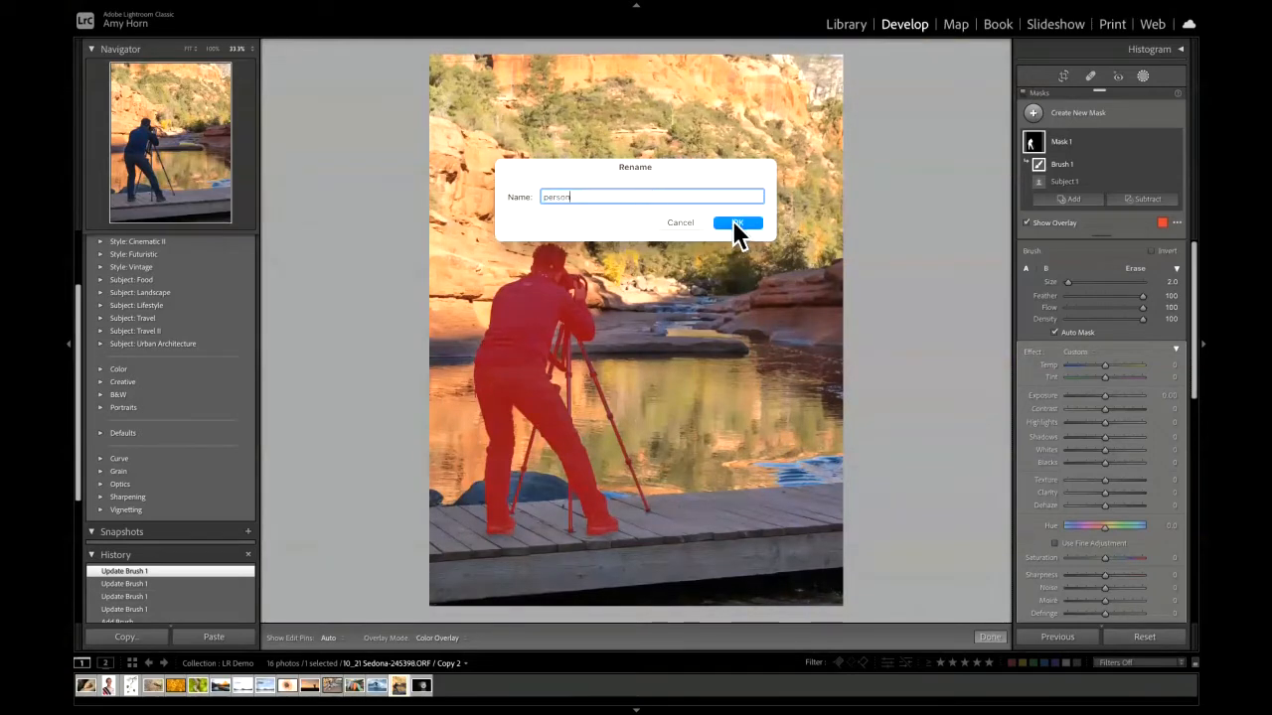
click(736, 223)
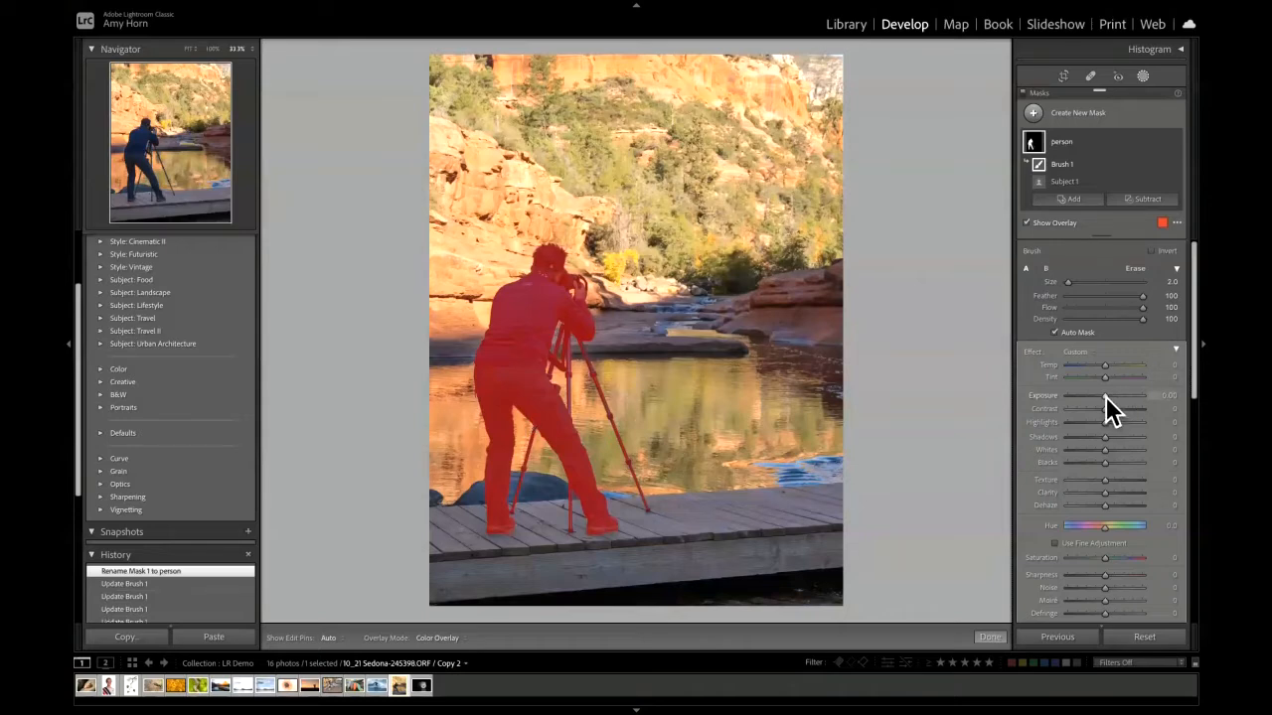
- Hide the mask overlay and set the person mask's Exposure to -0.27
key(o)
mouse_move(1106, 396)
mouse_down()
mouse_move(1063, 399)
mouse_move(1098, 397)
mouse_up()
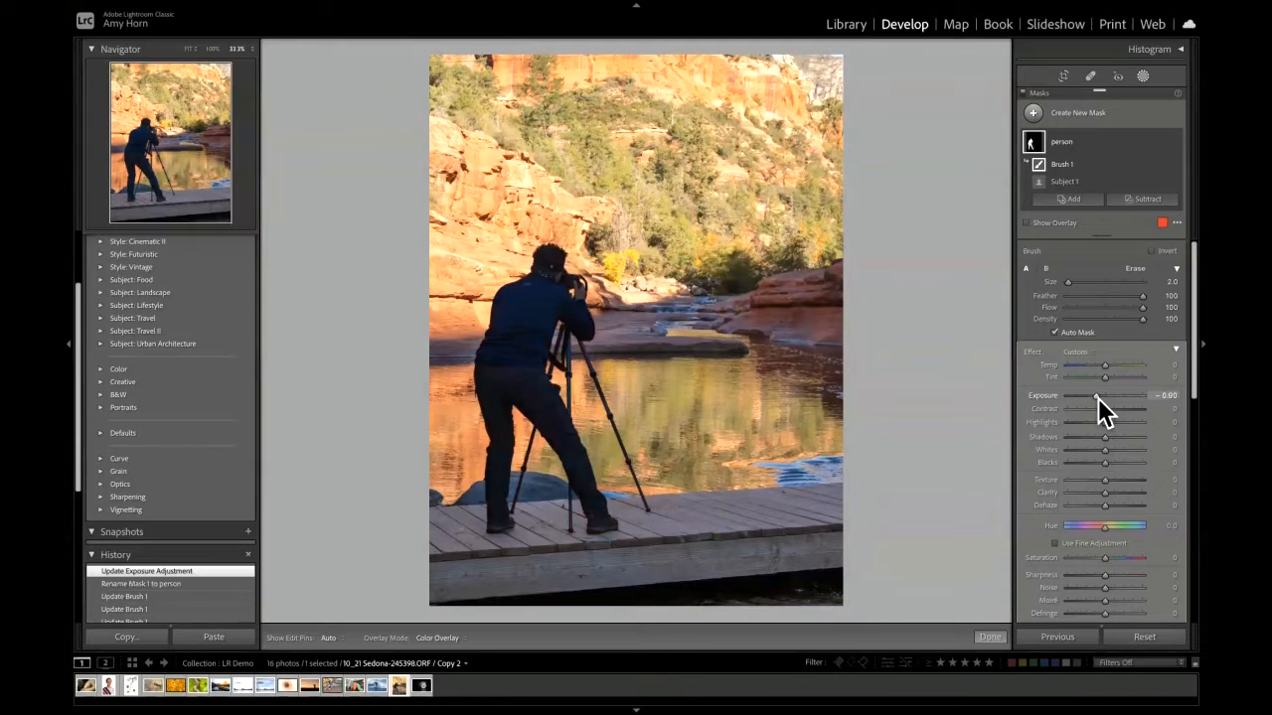
mouse_move(1097, 397)
mouse_down()
mouse_move(1129, 397)
mouse_move(1104, 400)
mouse_up()
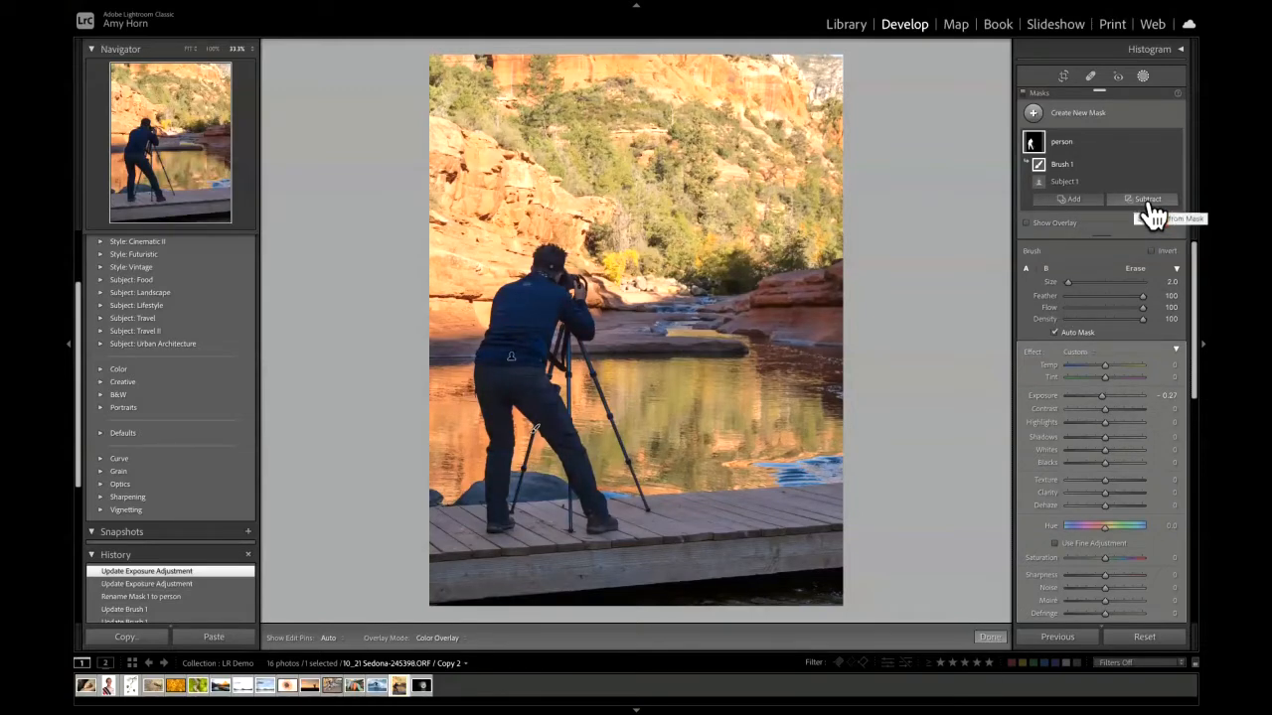
- Switch to the white orchid photo, apply Select Subject, and toggle the overlay to check the mask's coverage
click(130, 683)
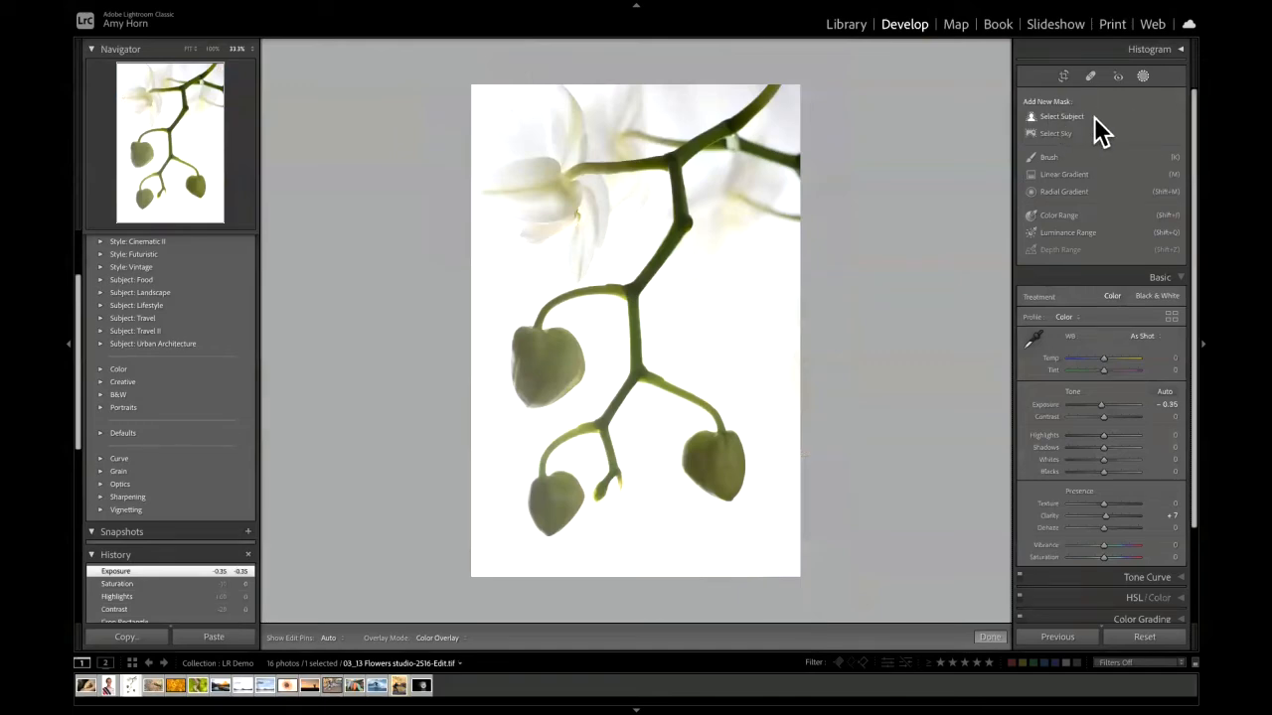
click(1061, 116)
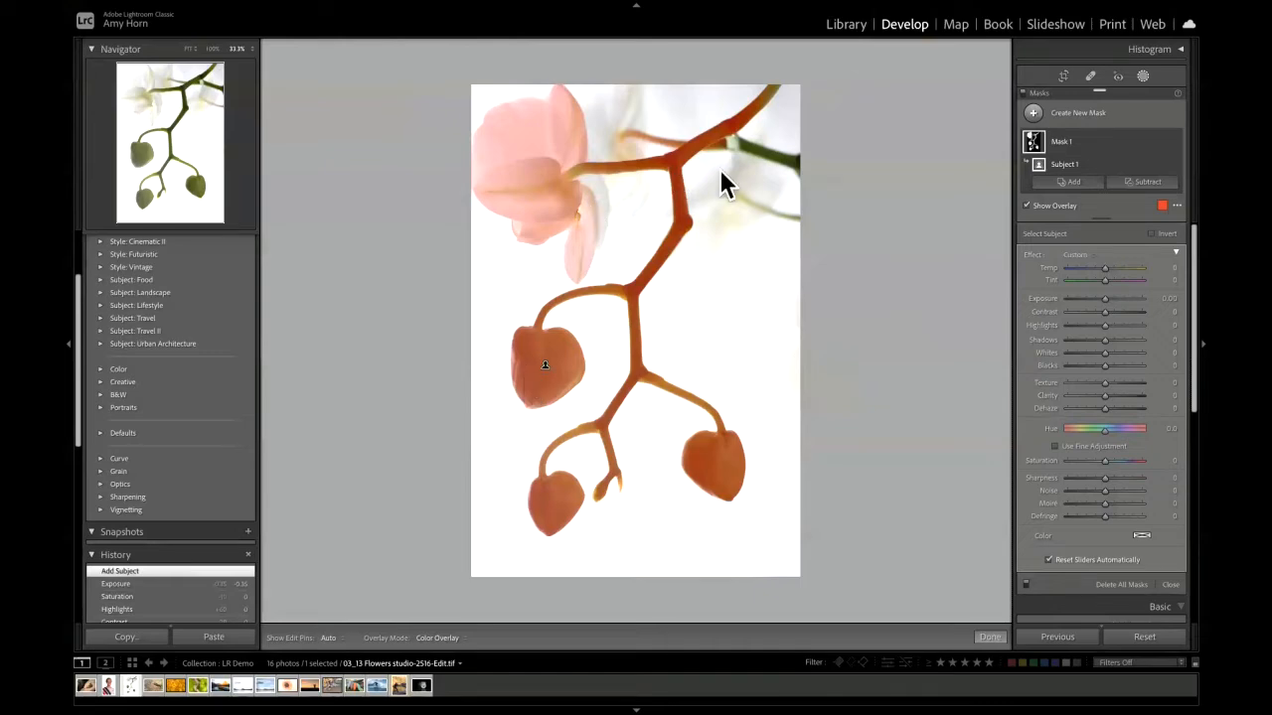
click(1028, 206)
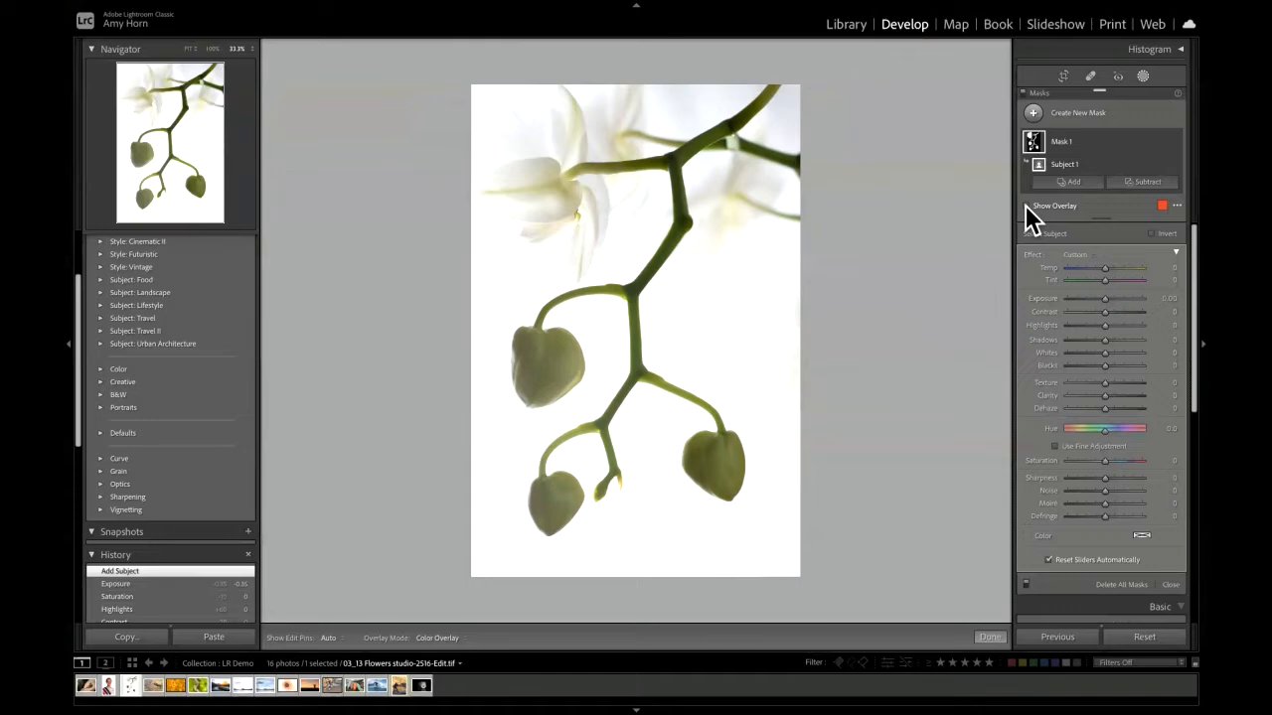
click(1027, 206)
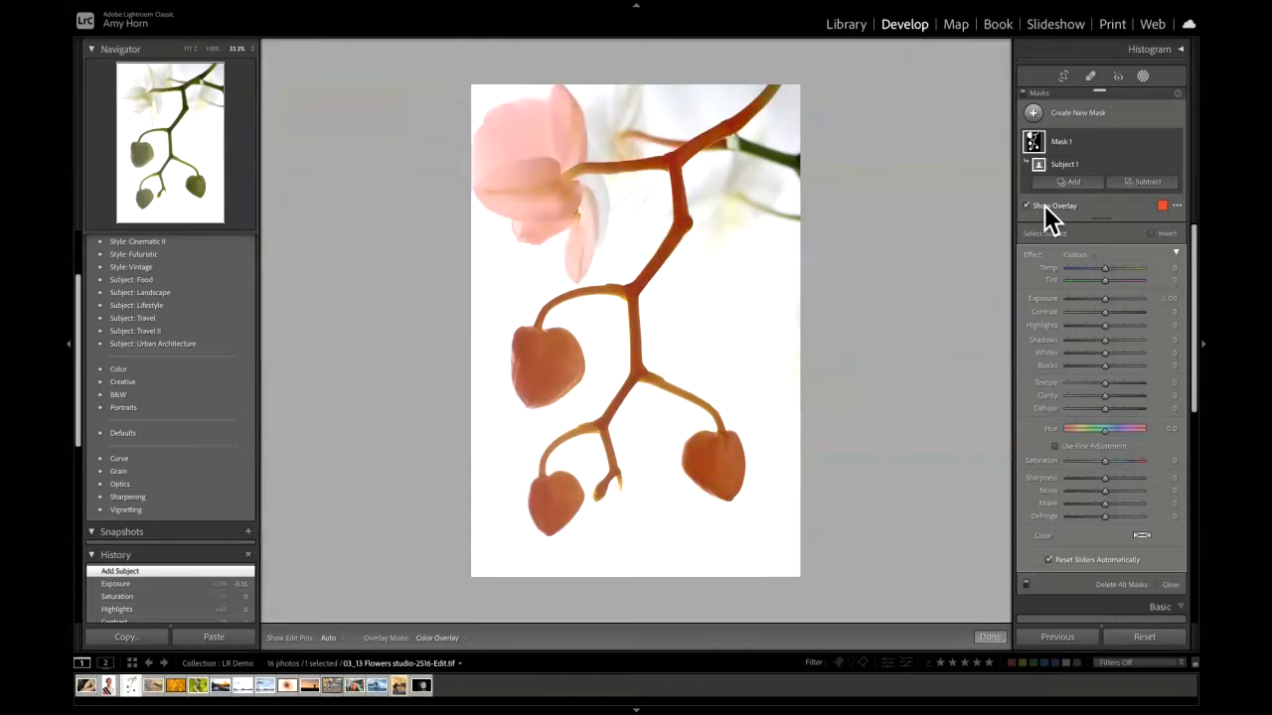
- Subtract the white blossom from the orchid's subject mask using a size 7 brush with Auto Mask off
click(1133, 184)
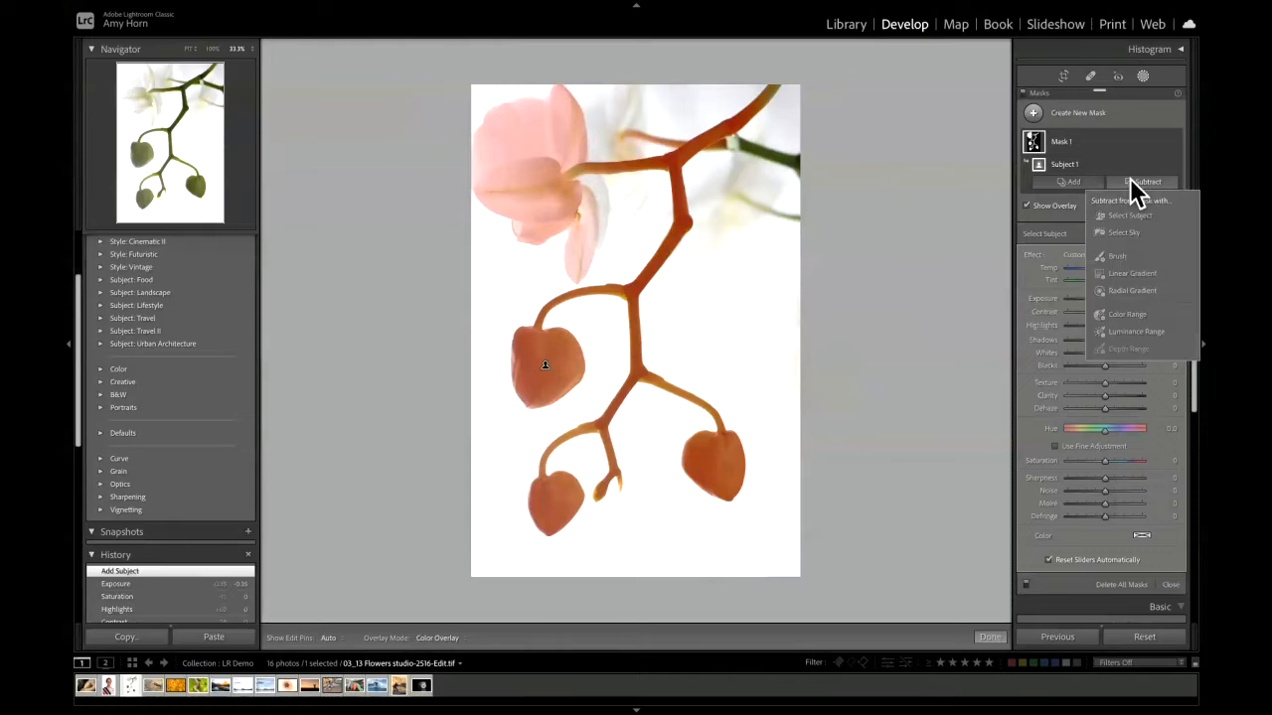
click(1117, 256)
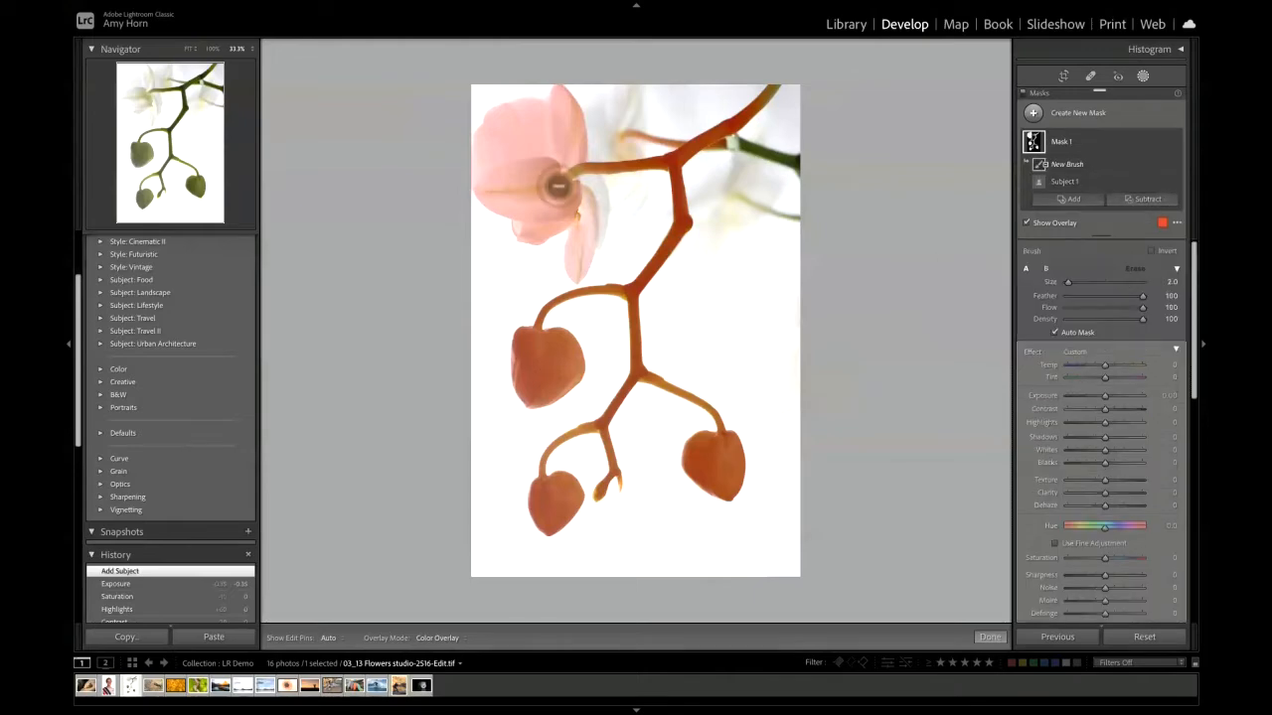
scroll(511, 156, up, 5)
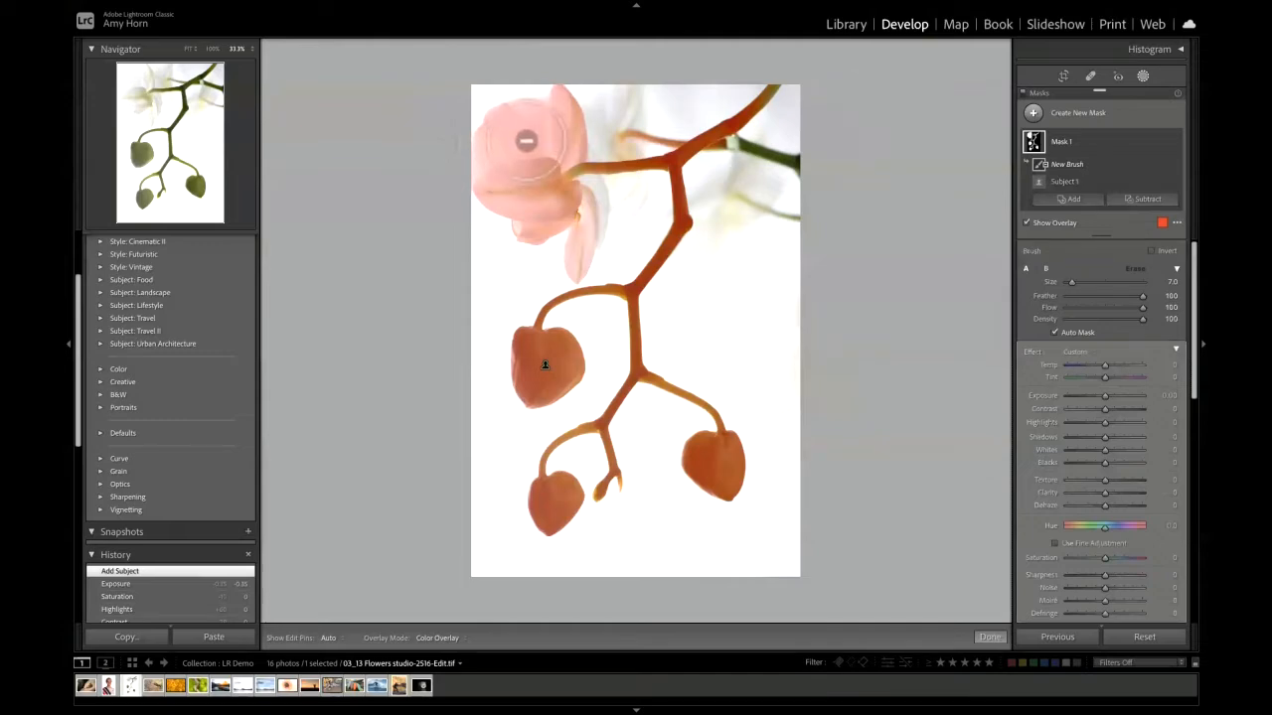
mouse_move(532, 131)
mouse_down()
mouse_move(565, 106)
mouse_move(556, 89)
mouse_move(485, 125)
mouse_move(472, 154)
mouse_move(504, 241)
mouse_move(488, 111)
mouse_move(502, 87)
mouse_move(531, 215)
mouse_move(545, 149)
mouse_move(560, 174)
mouse_move(554, 194)
mouse_move(573, 180)
mouse_move(520, 214)
mouse_move(599, 193)
mouse_move(519, 240)
mouse_move(583, 227)
mouse_move(582, 274)
mouse_move(562, 269)
mouse_move(577, 276)
mouse_move(594, 202)
mouse_move(567, 220)
mouse_move(509, 204)
mouse_move(559, 147)
mouse_move(556, 159)
mouse_move(580, 149)
mouse_move(566, 84)
mouse_move(581, 115)
mouse_move(570, 135)
mouse_move(563, 88)
mouse_move(518, 193)
mouse_move(543, 192)
mouse_move(497, 200)
mouse_up()
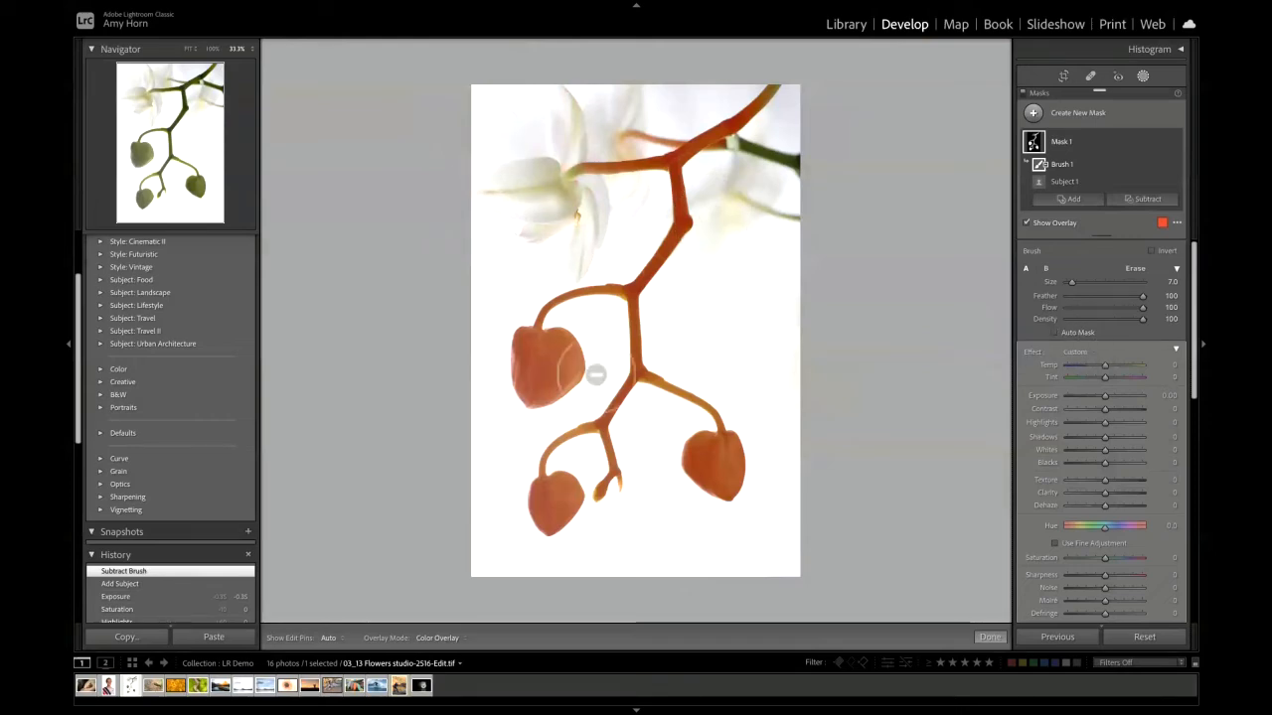
- Subtract the three green buds from the orchid mask with a smaller brush, leaving only the stems masked
key(bracketleft)
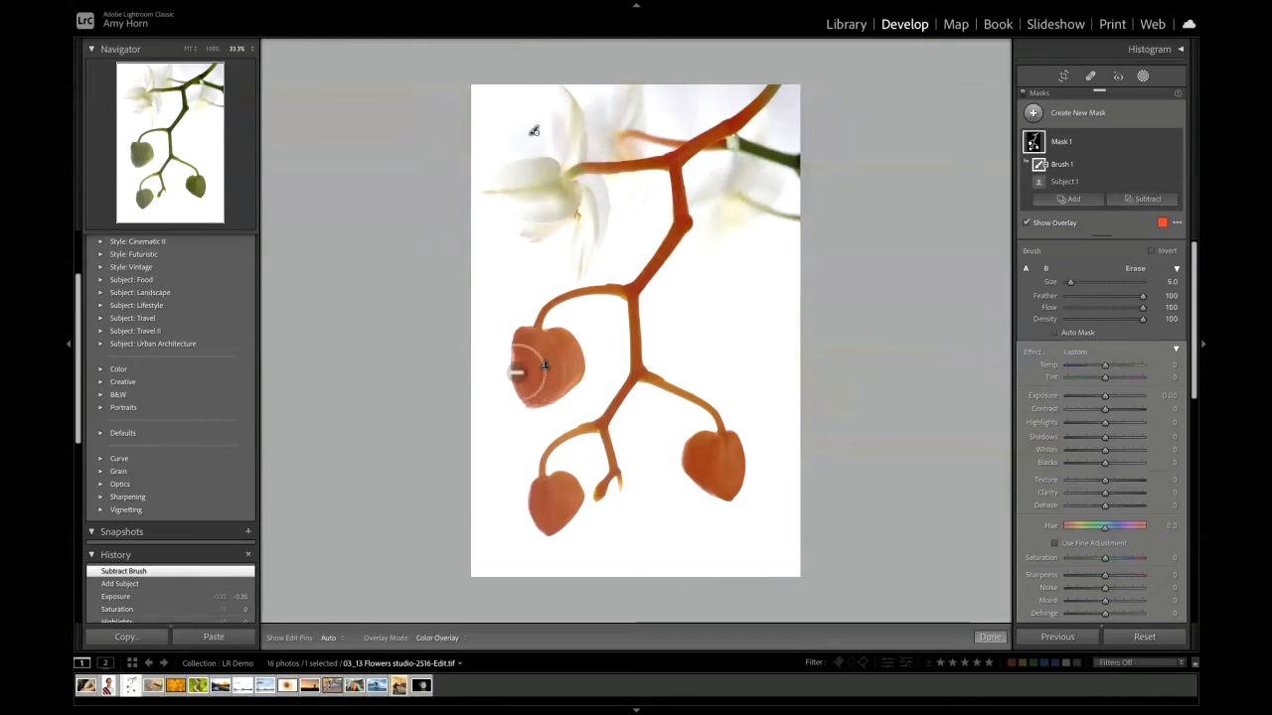
mouse_move(544, 365)
mouse_down()
mouse_move(530, 393)
mouse_move(568, 376)
mouse_move(531, 396)
mouse_move(572, 354)
mouse_move(526, 349)
mouse_move(540, 359)
mouse_move(518, 344)
mouse_move(572, 335)
mouse_move(533, 364)
mouse_move(505, 344)
mouse_move(515, 331)
mouse_move(509, 366)
mouse_move(572, 376)
mouse_up()
key(h)
mouse_move(575, 488)
mouse_down()
mouse_move(547, 499)
mouse_move(576, 517)
mouse_move(532, 534)
mouse_move(532, 487)
mouse_move(544, 484)
mouse_move(554, 517)
mouse_move(557, 498)
mouse_move(548, 529)
mouse_move(723, 479)
mouse_move(703, 447)
mouse_move(681, 443)
mouse_move(723, 448)
mouse_move(674, 453)
mouse_move(720, 486)
mouse_move(701, 467)
mouse_move(689, 476)
mouse_move(713, 482)
mouse_move(716, 458)
mouse_move(732, 494)
mouse_move(749, 457)
mouse_move(716, 502)
mouse_move(735, 438)
mouse_up()
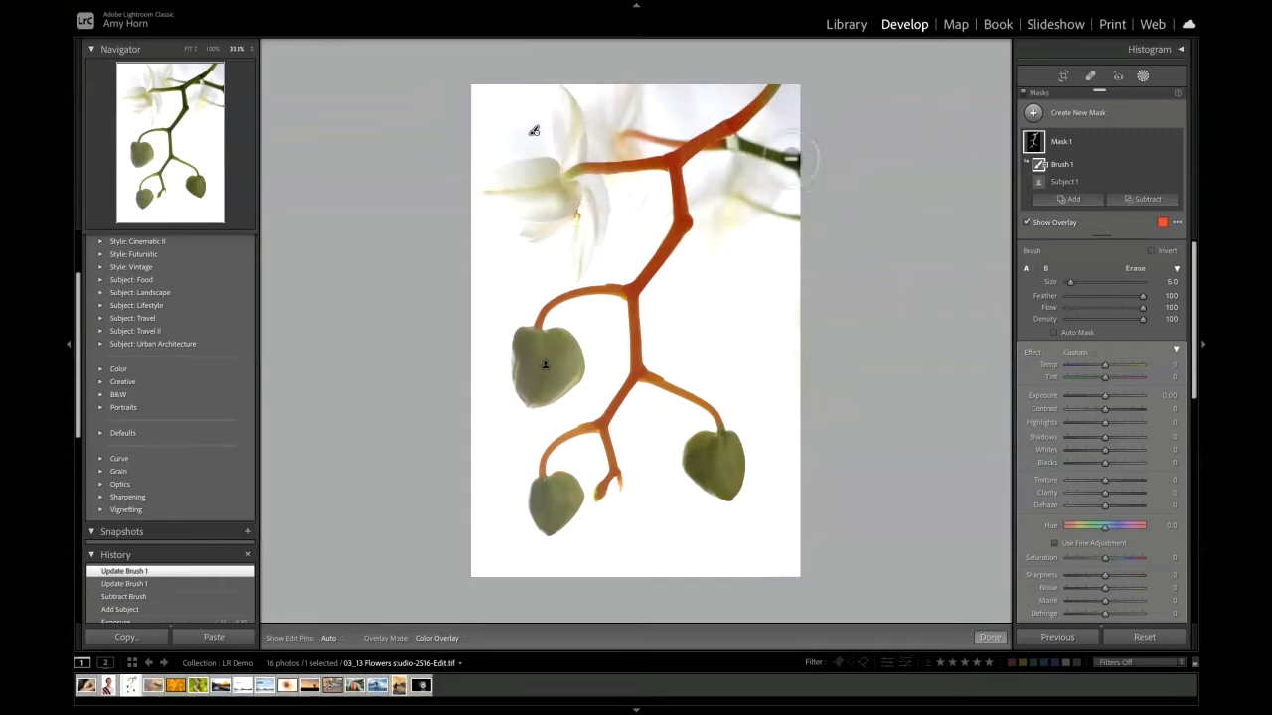
- Add the missing upper stem sections to the orchid mask with a size 2 brush and set the mask's Exposure to 0.15
click(1073, 199)
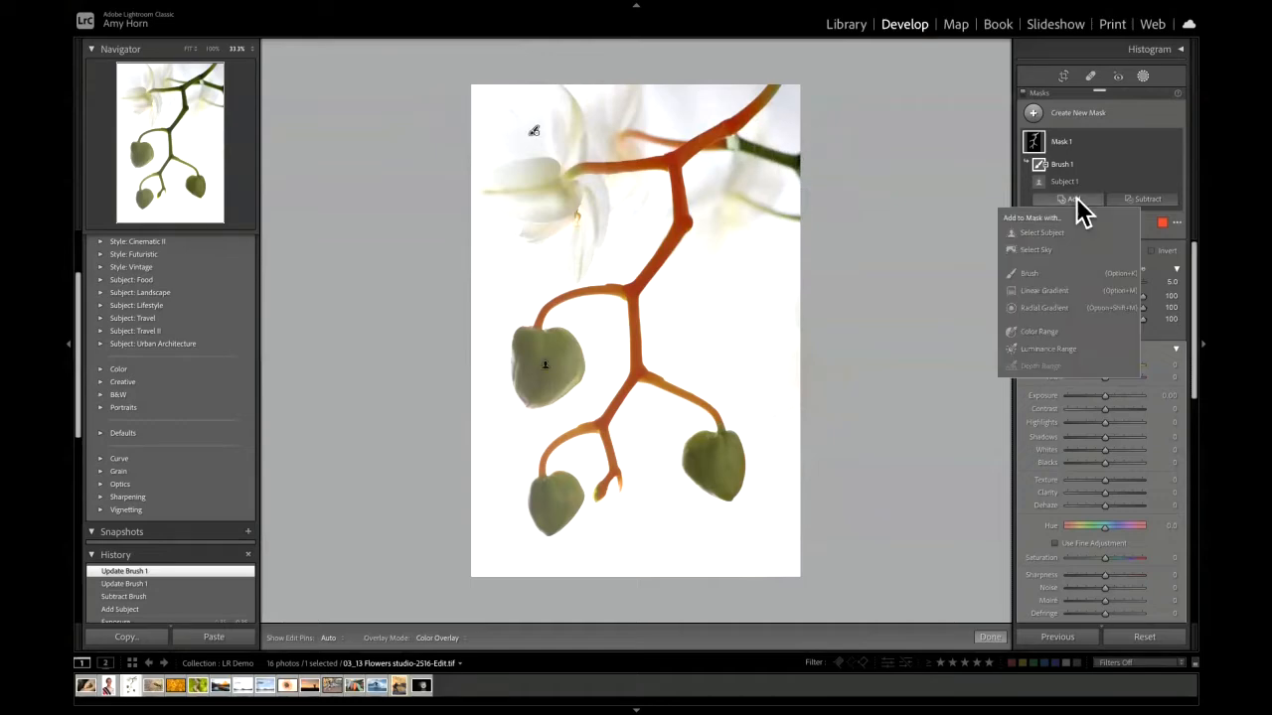
click(1029, 273)
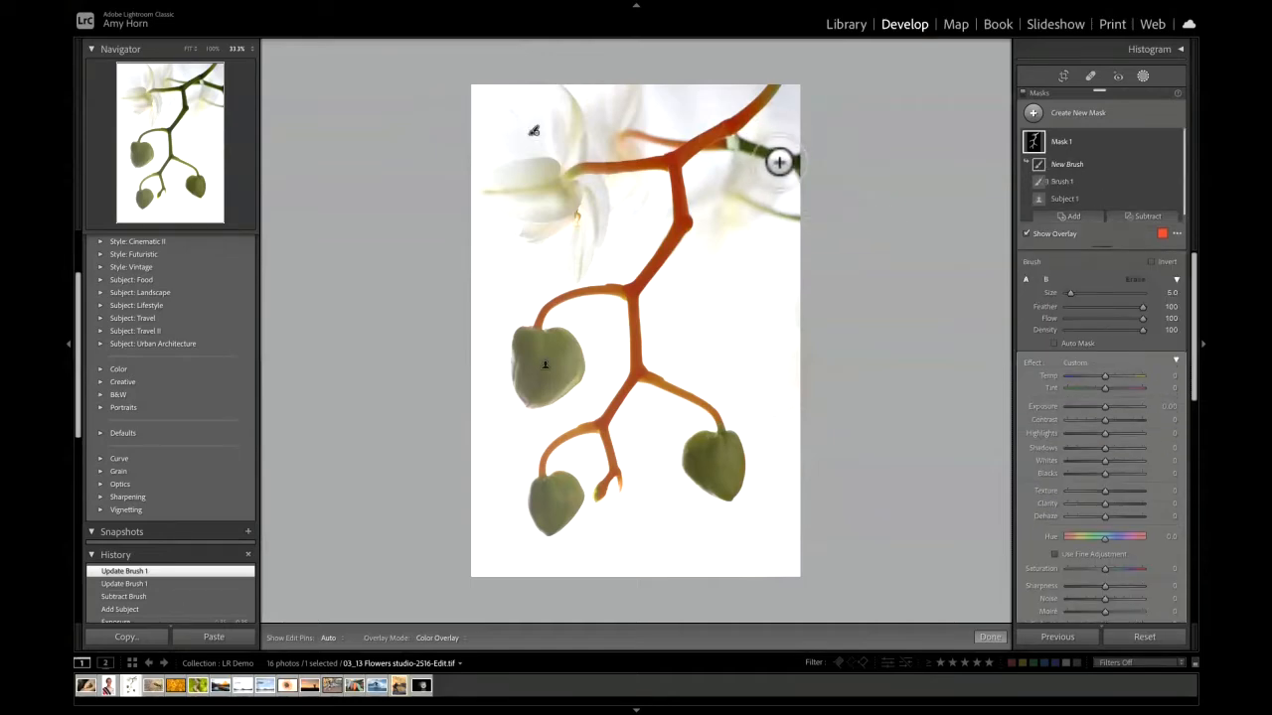
scroll(779, 163, down, 3)
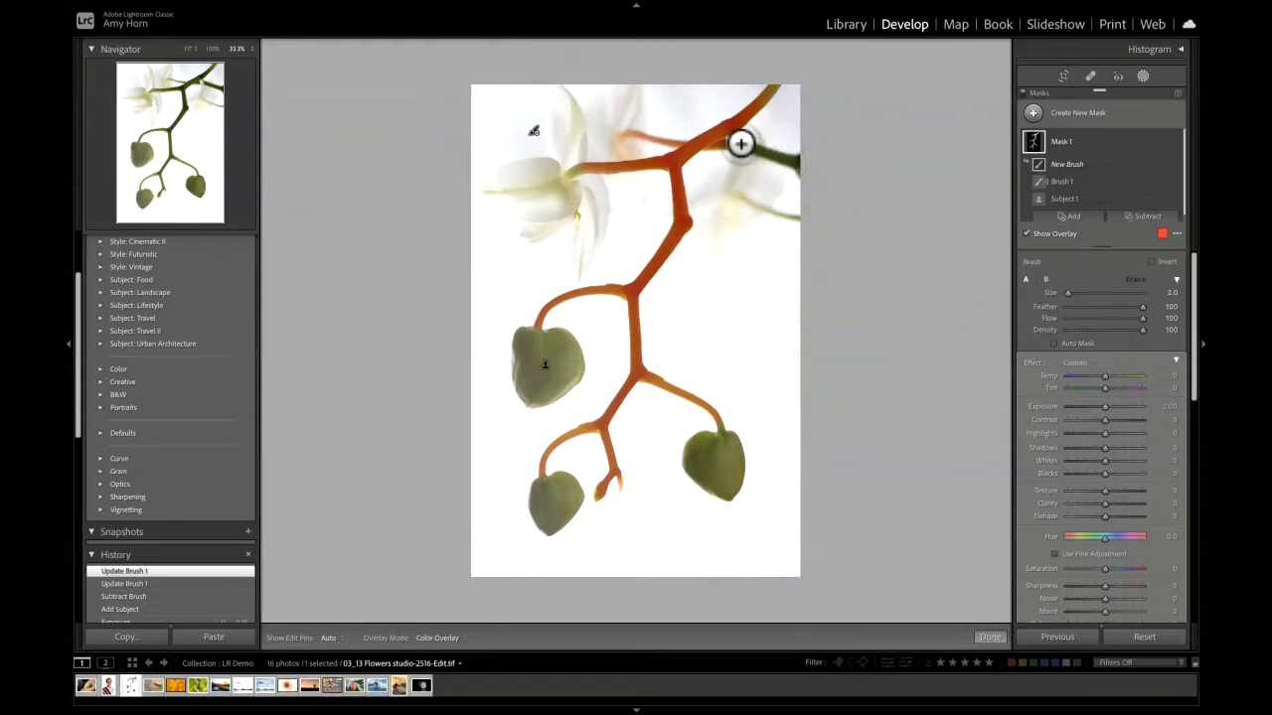
drag(740, 142, 801, 162)
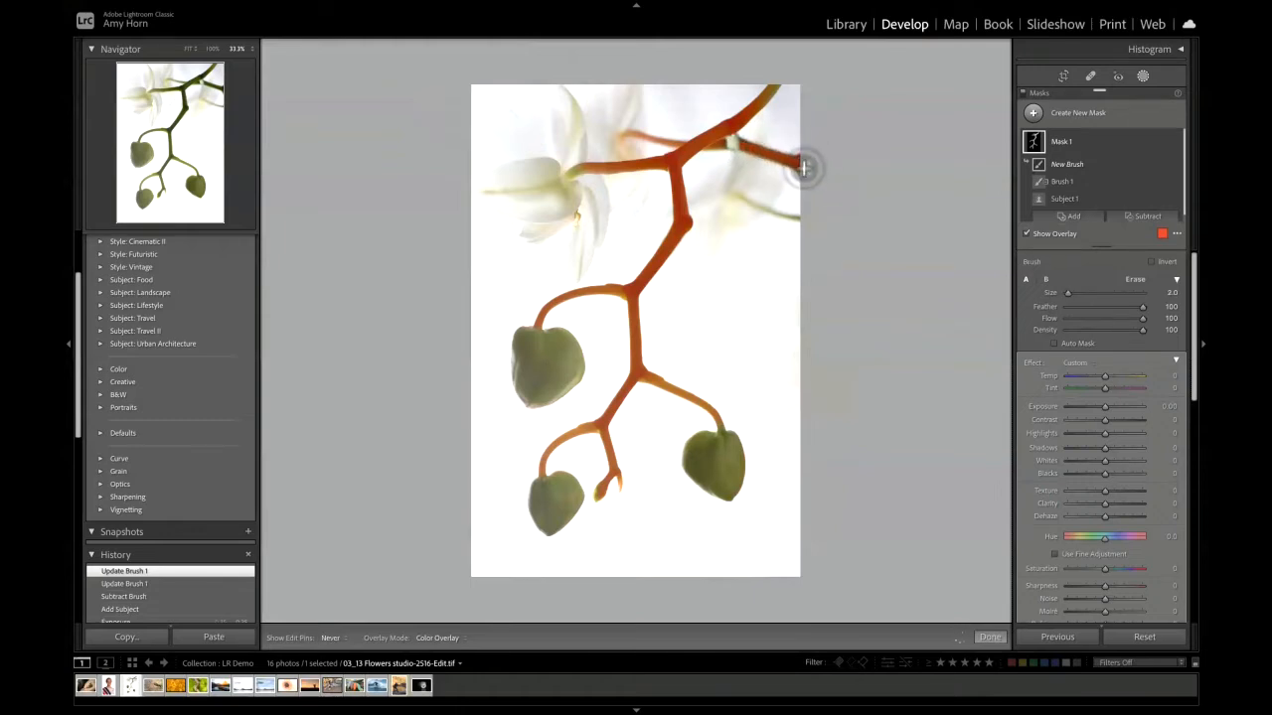
drag(776, 88, 780, 80)
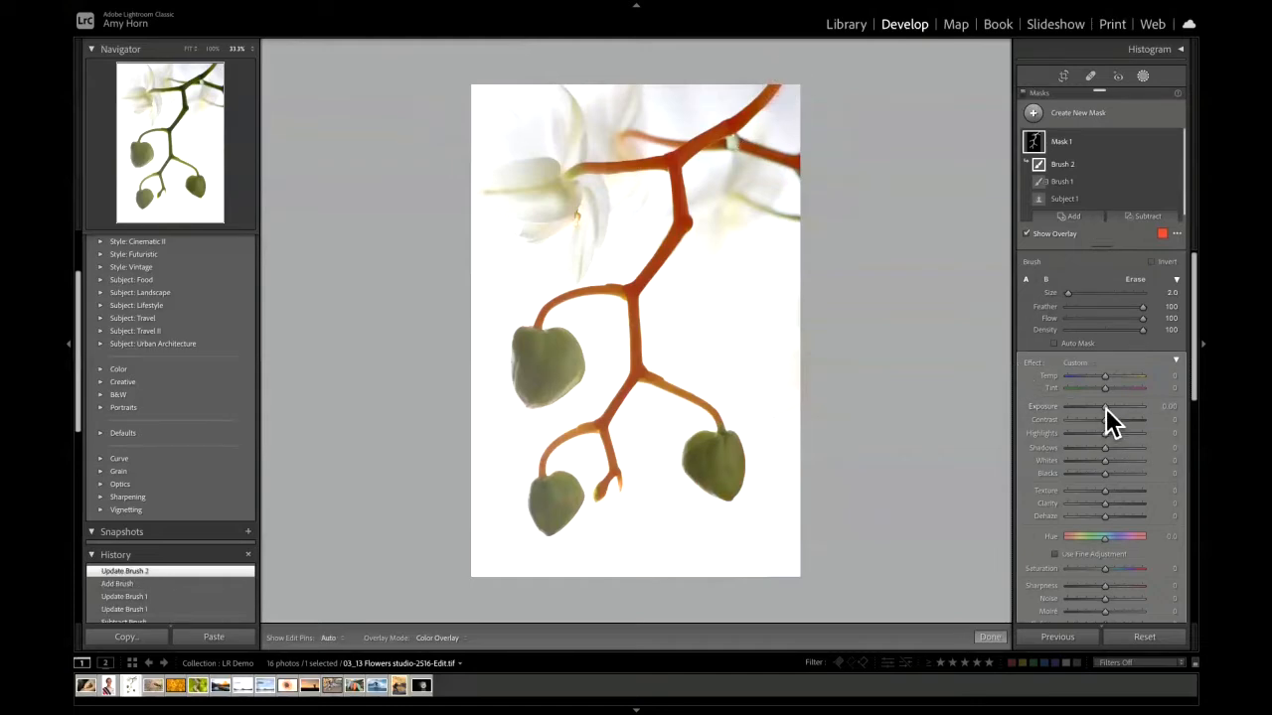
mouse_move(1105, 407)
mouse_down()
mouse_move(1150, 411)
mouse_move(1064, 415)
mouse_move(1107, 418)
mouse_up()
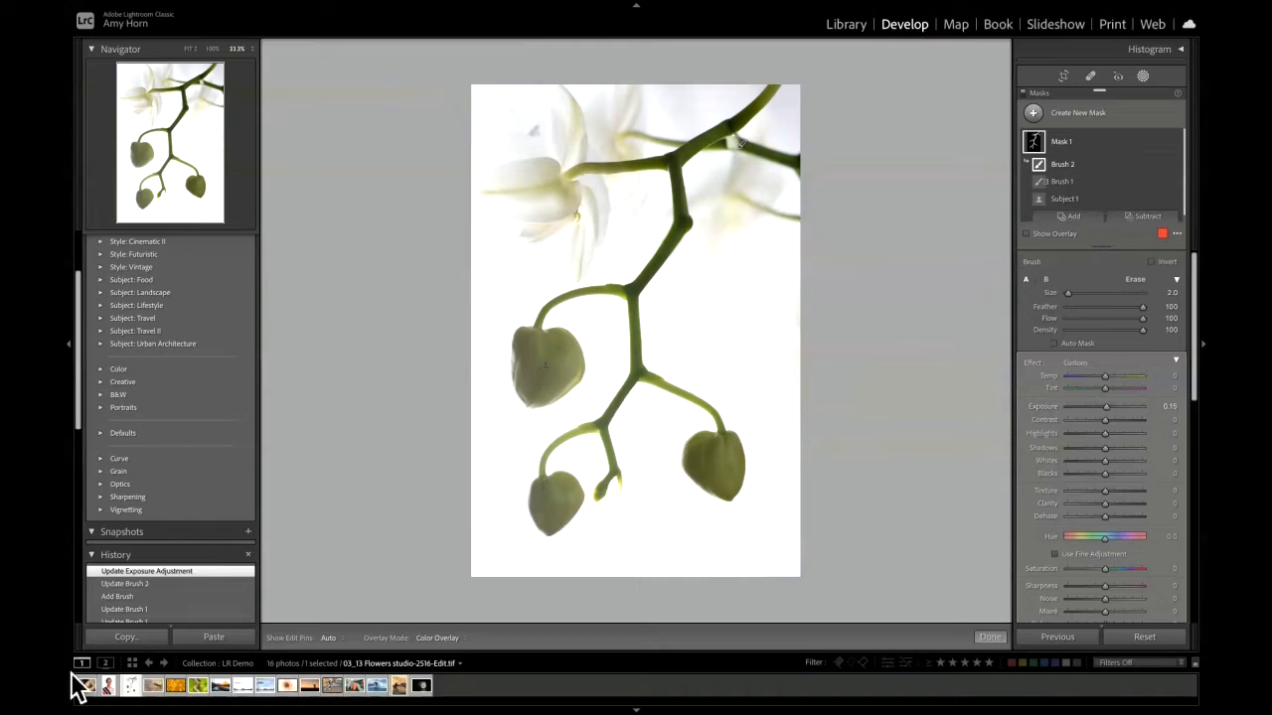
- Switch to the heron photo and mask the bird with Select Subject
click(154, 686)
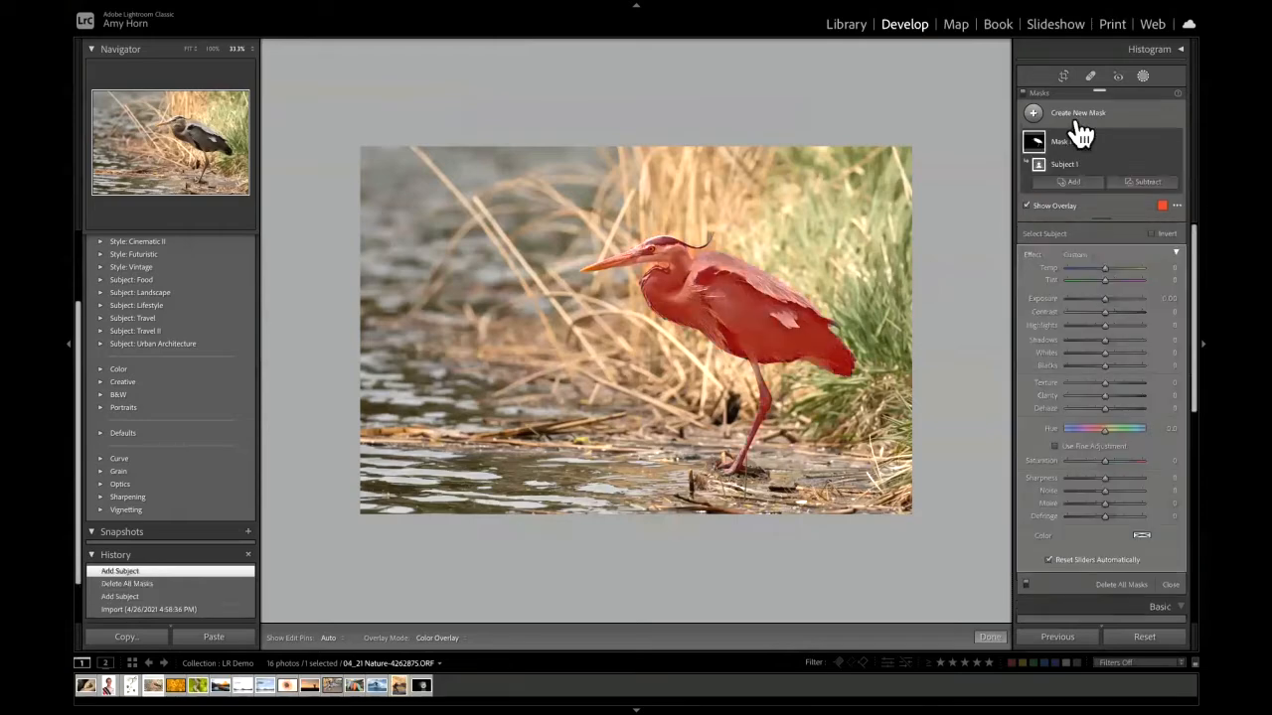
- Subtract the background gaps beneath the heron's head plume and under its chin from the subject mask with a size 2 brush
key(super+=)
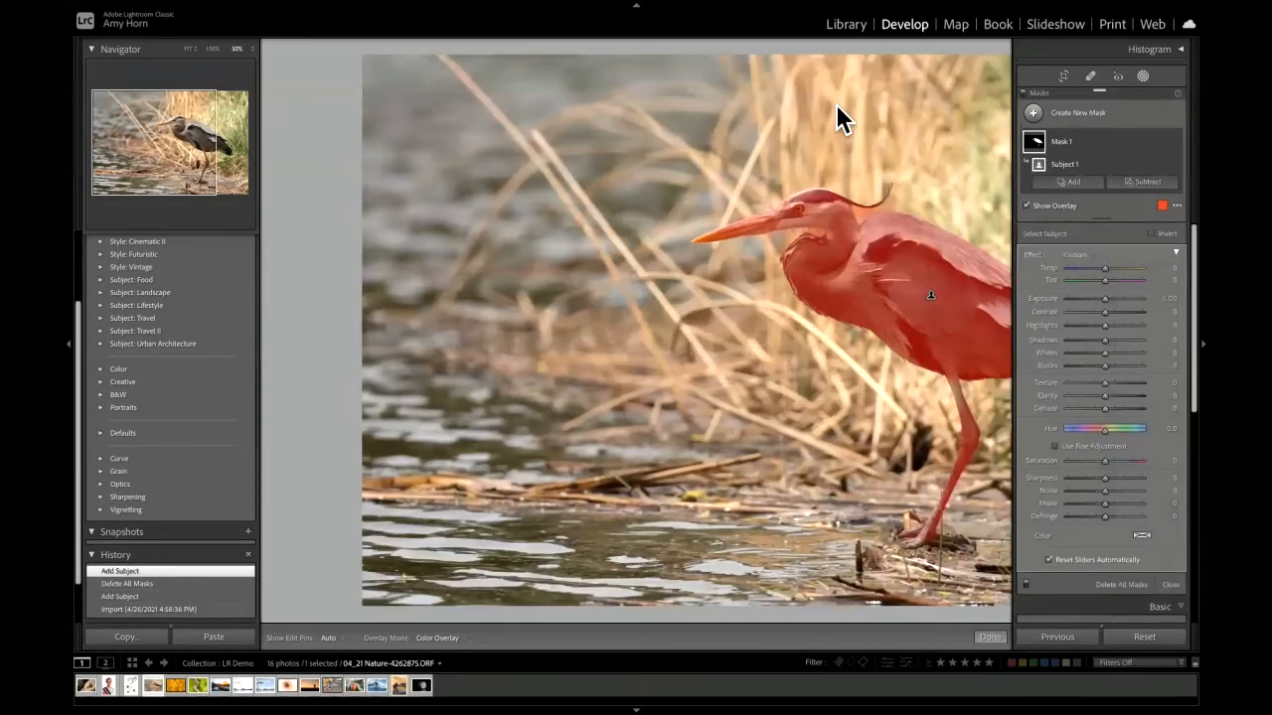
key(super+=)
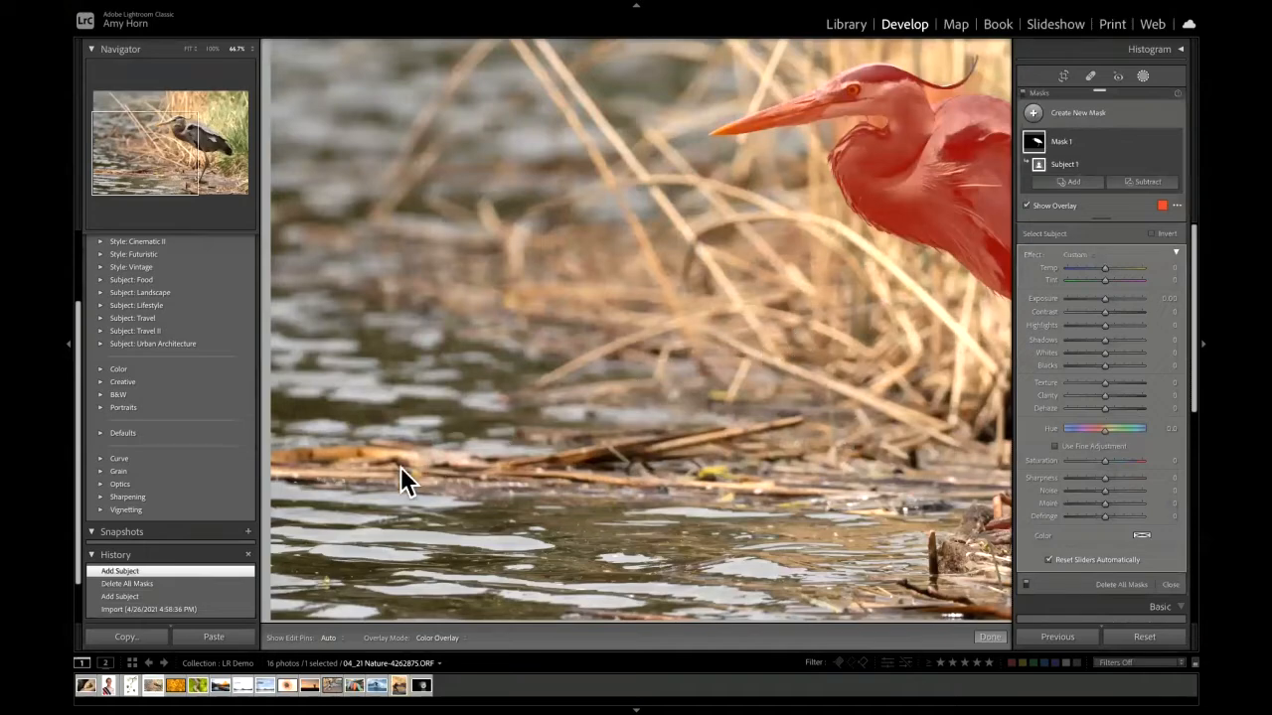
drag(811, 244, 478, 409)
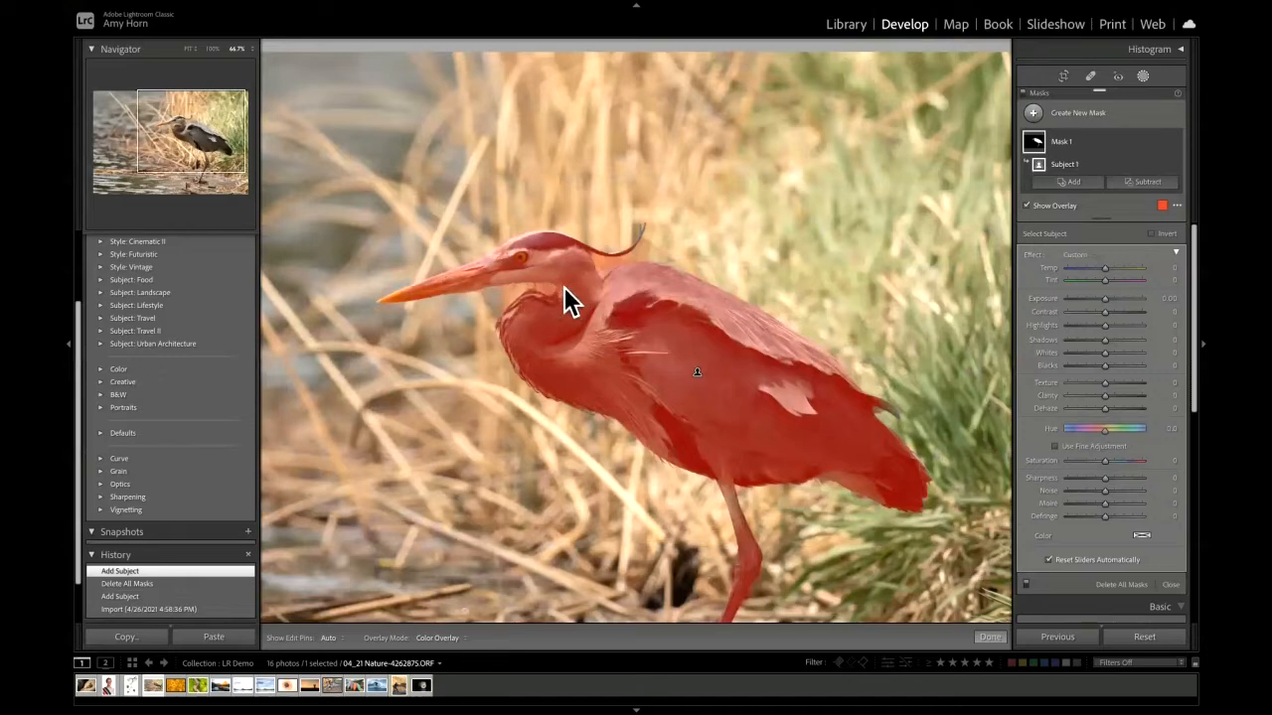
click(1143, 183)
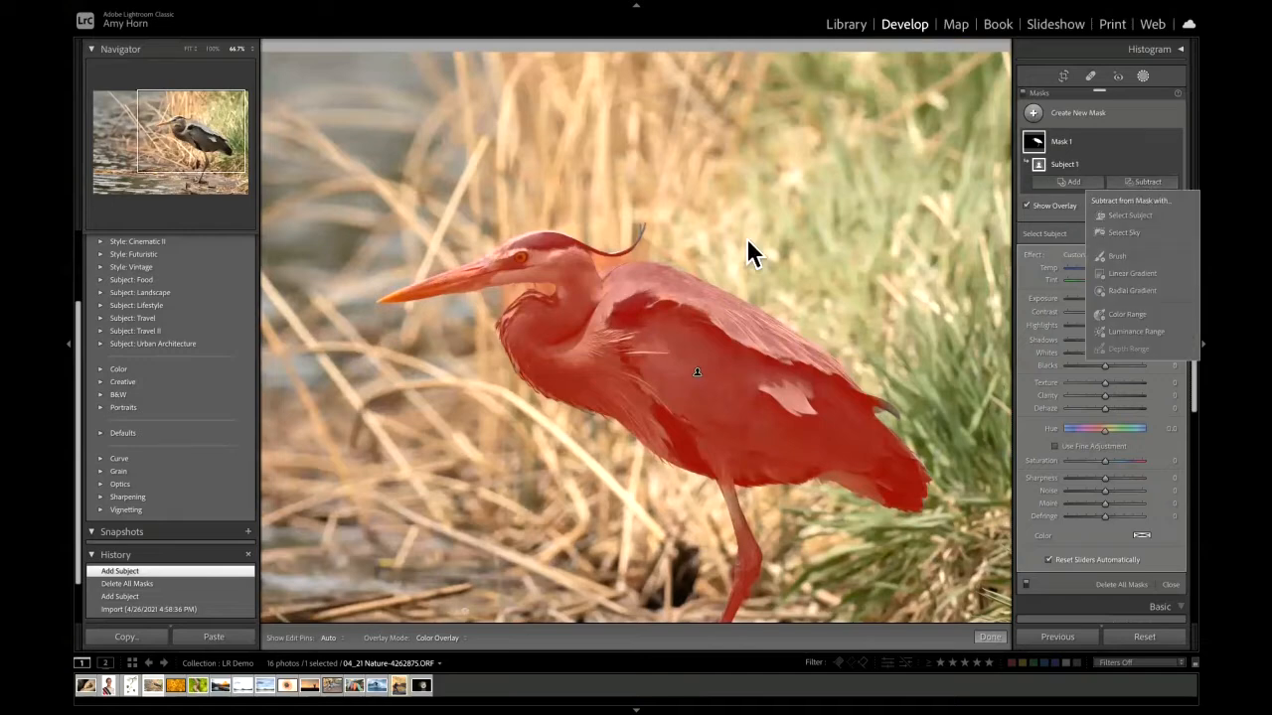
click(1118, 256)
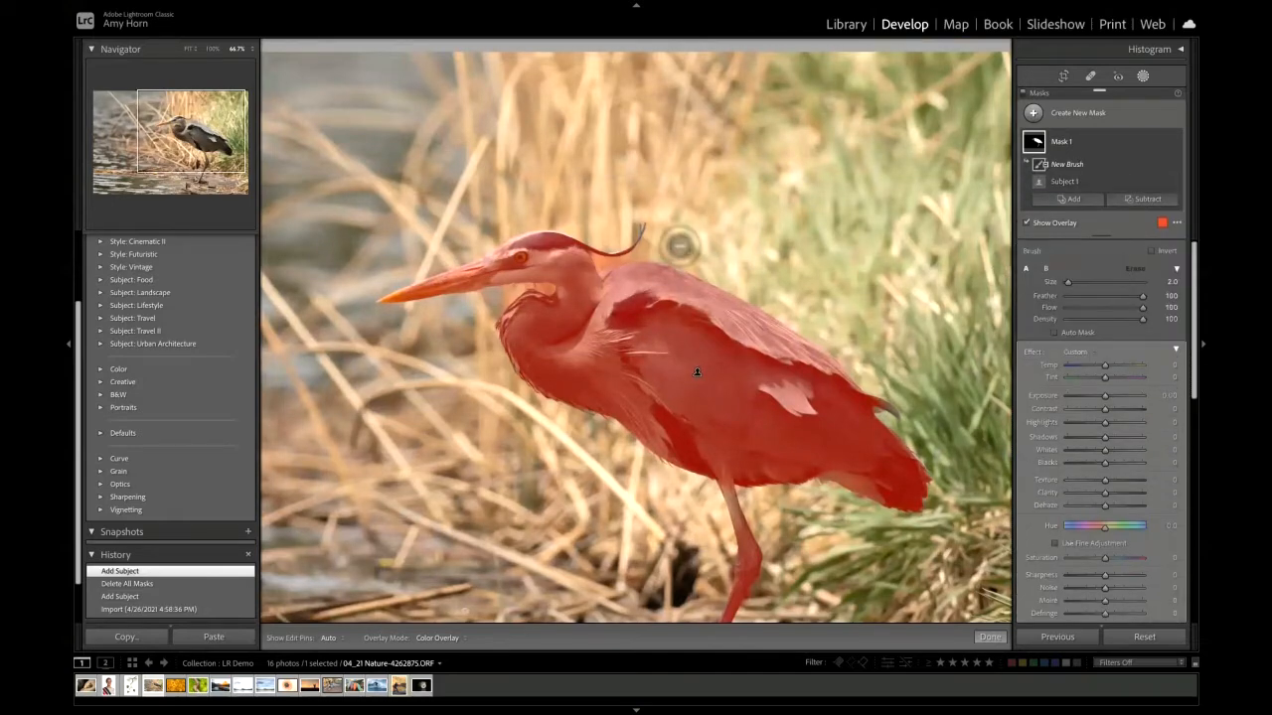
scroll(680, 245, down, 5)
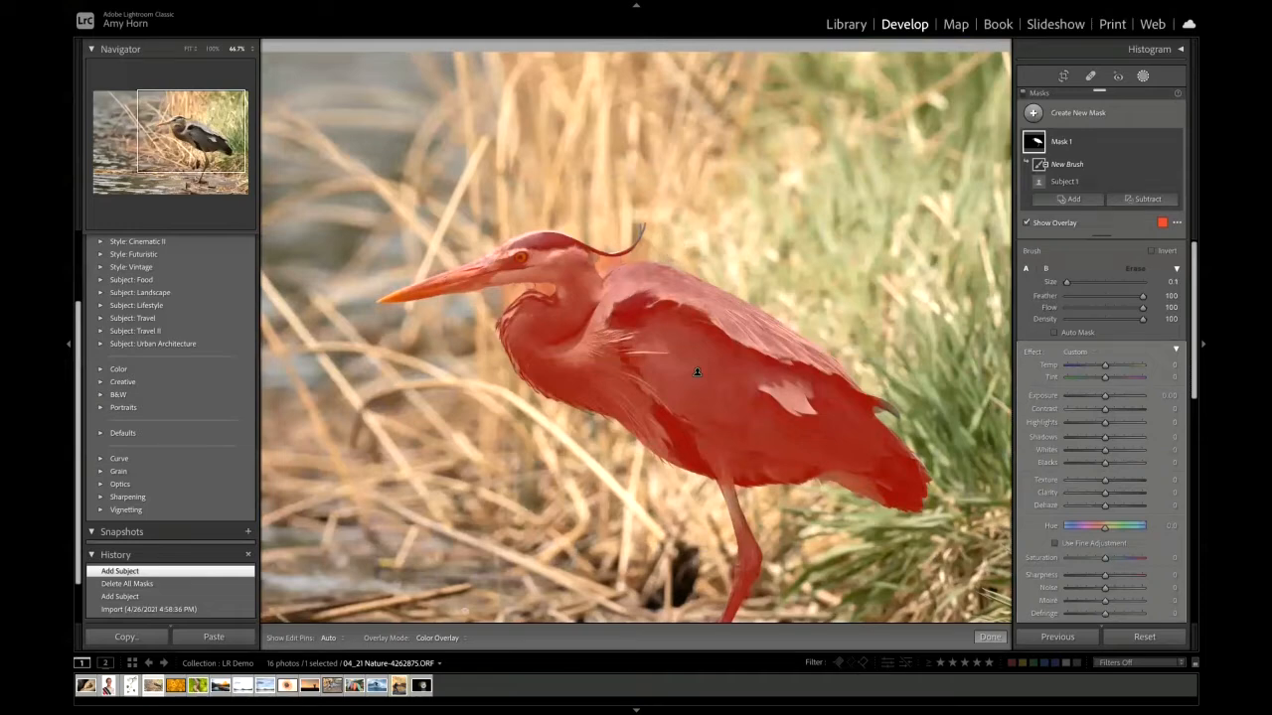
click(596, 260)
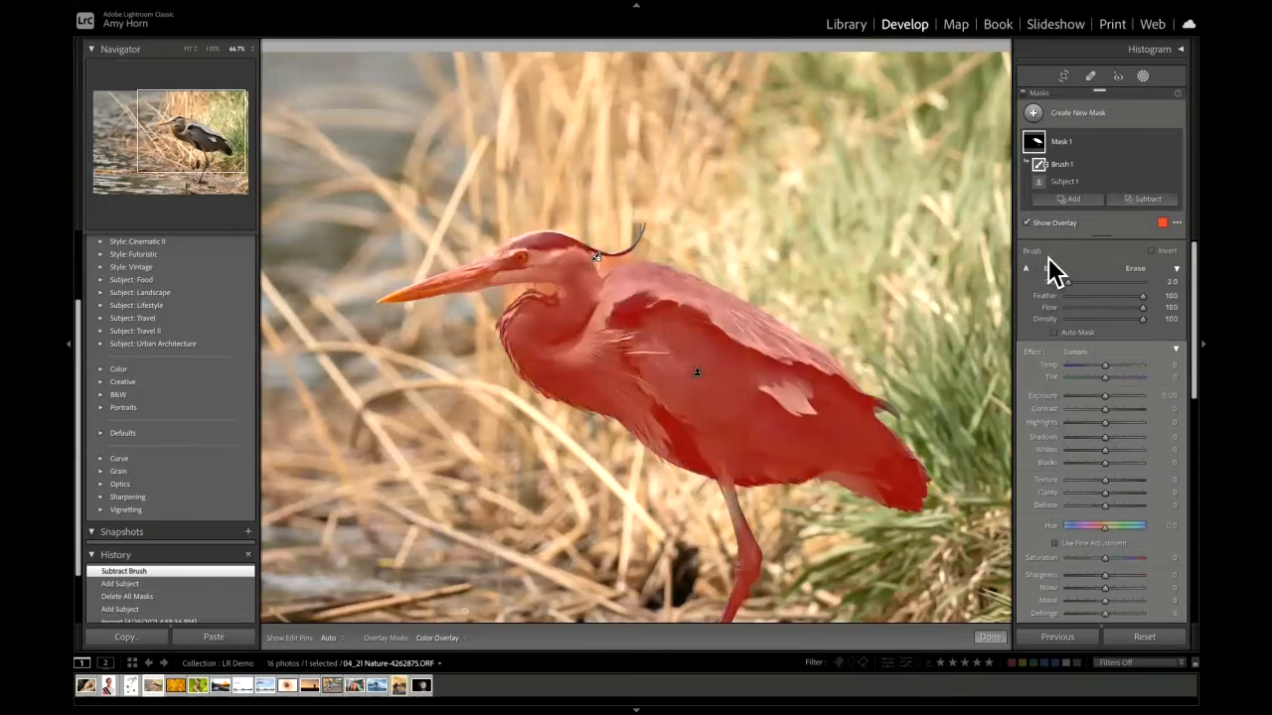
key(h)
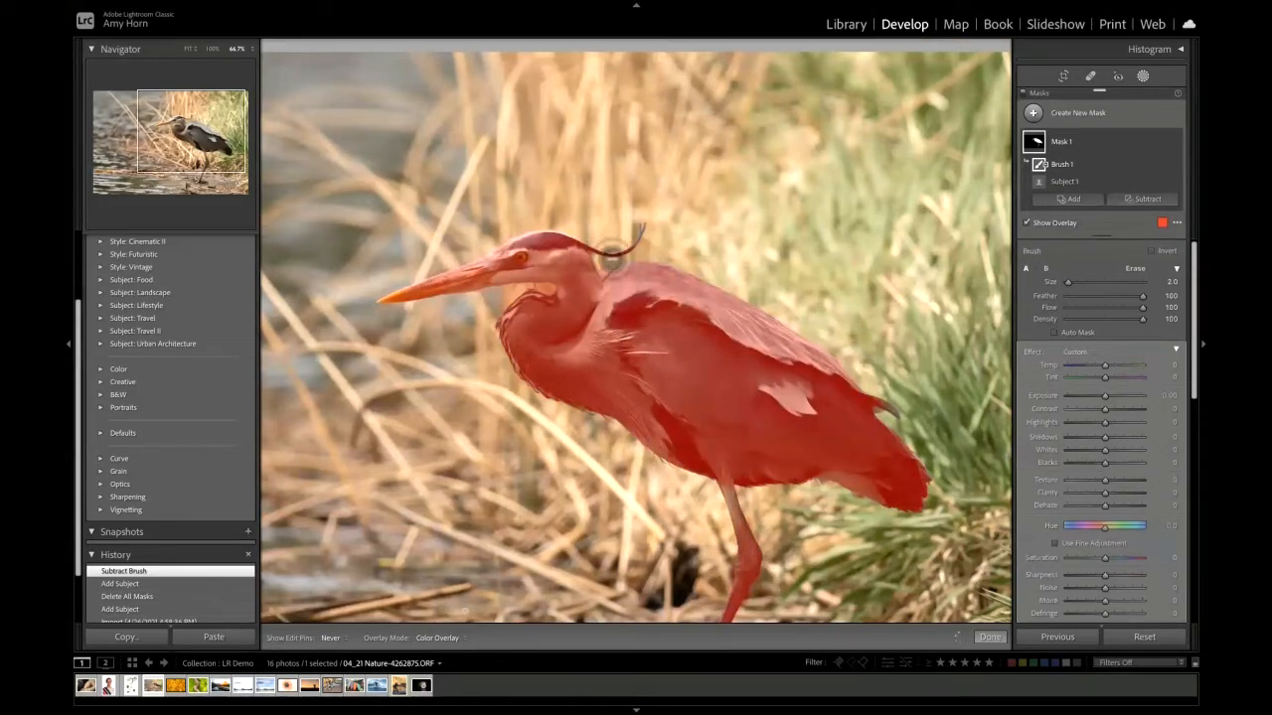
key(h)
key(h)
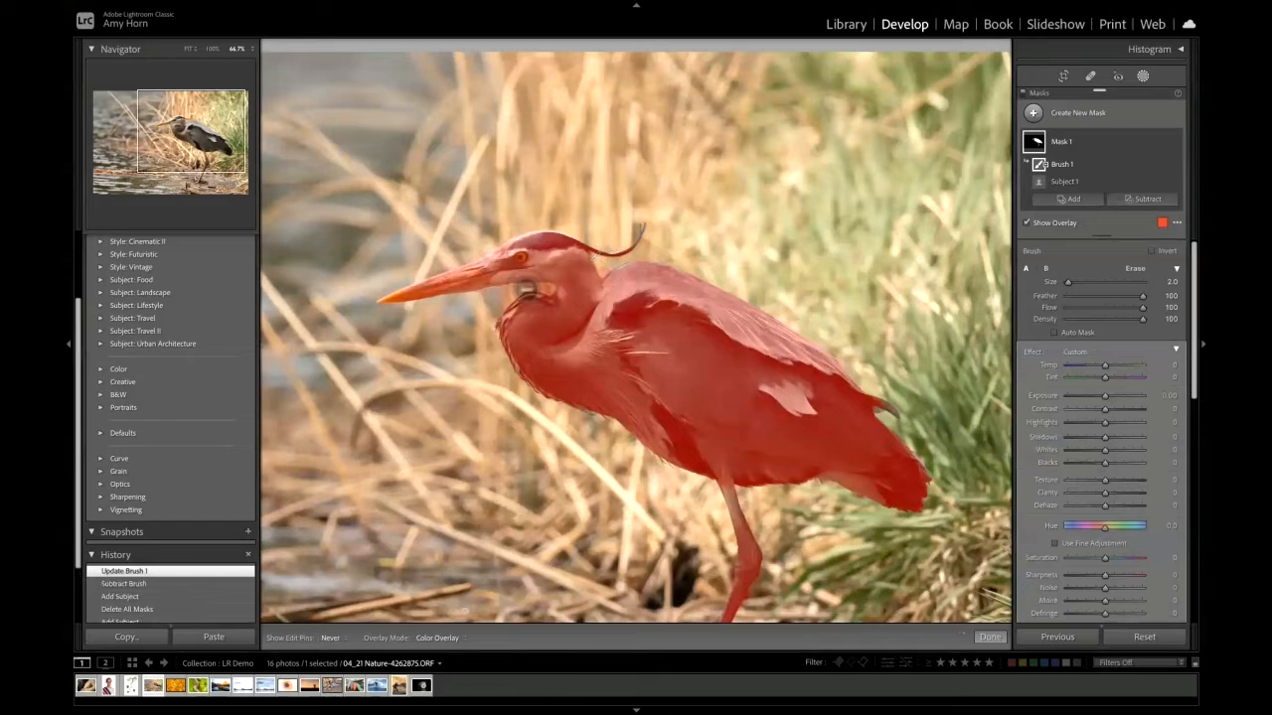
drag(547, 287, 496, 294)
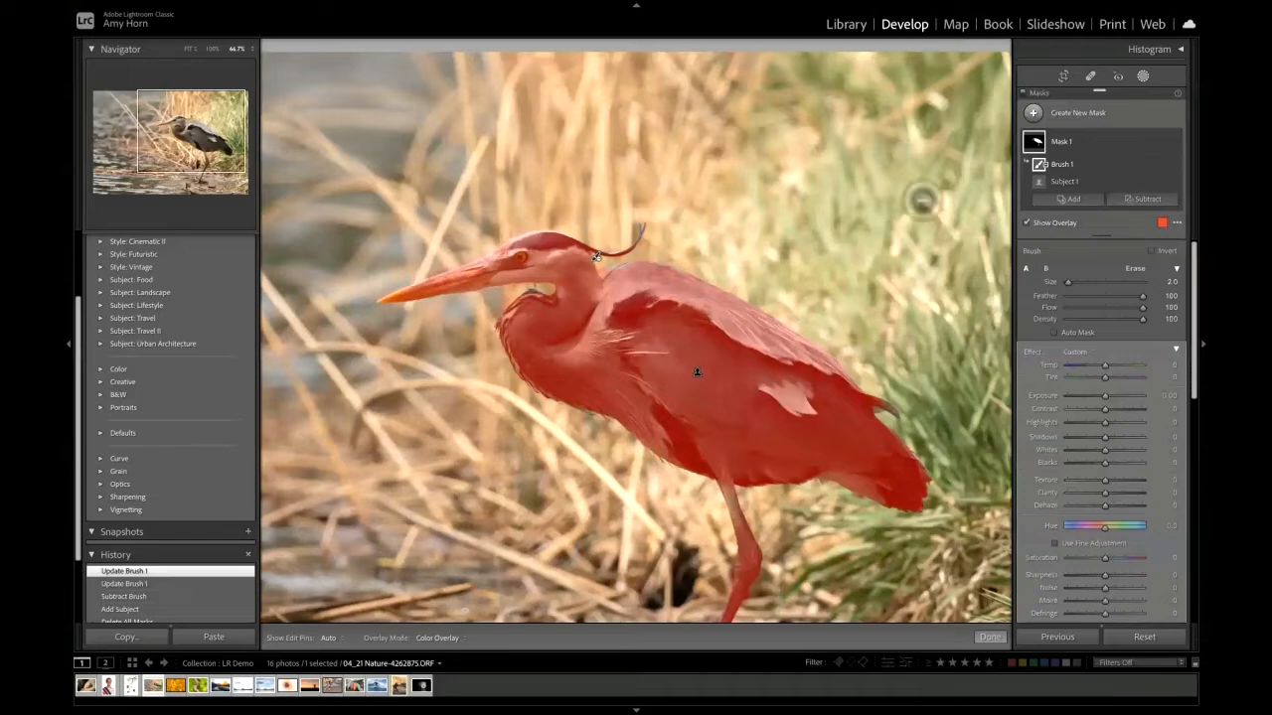
- Hide the mask overlay and set the heron mask's Exposure to 0.28
key(ctrl+minus)
key(ctrl+minus)
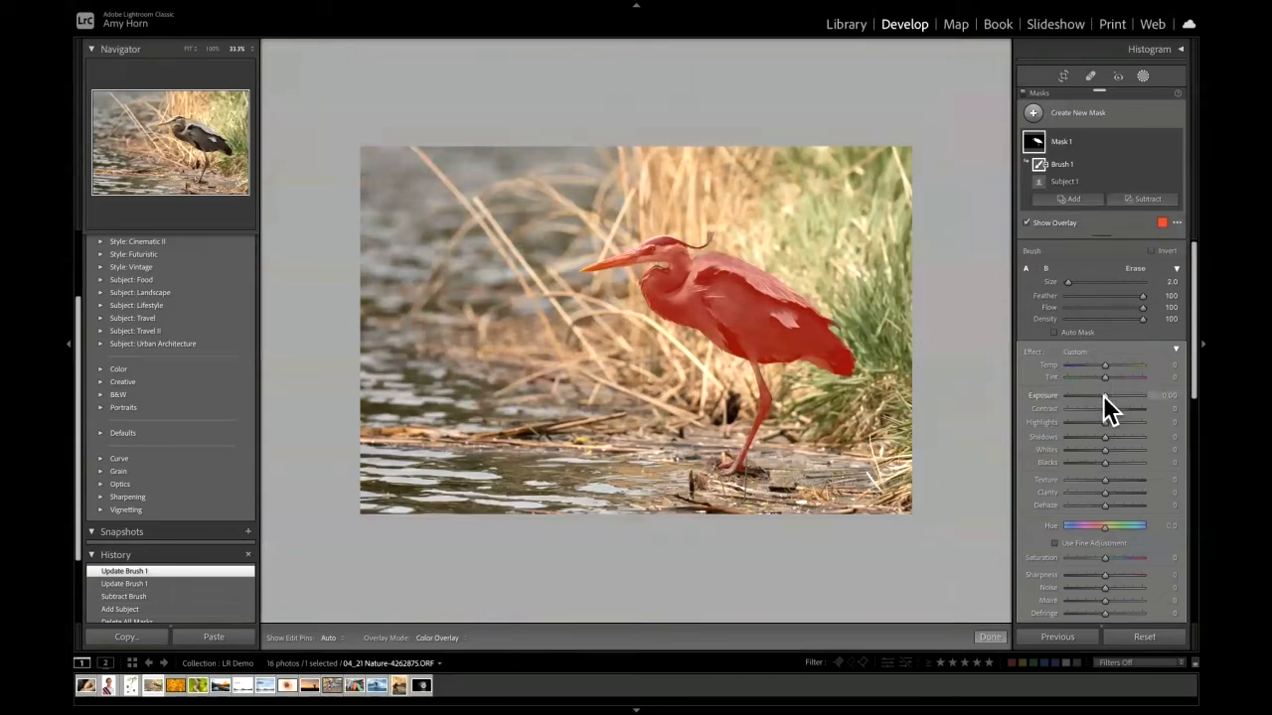
key(o)
drag(1103, 395, 1103, 395)
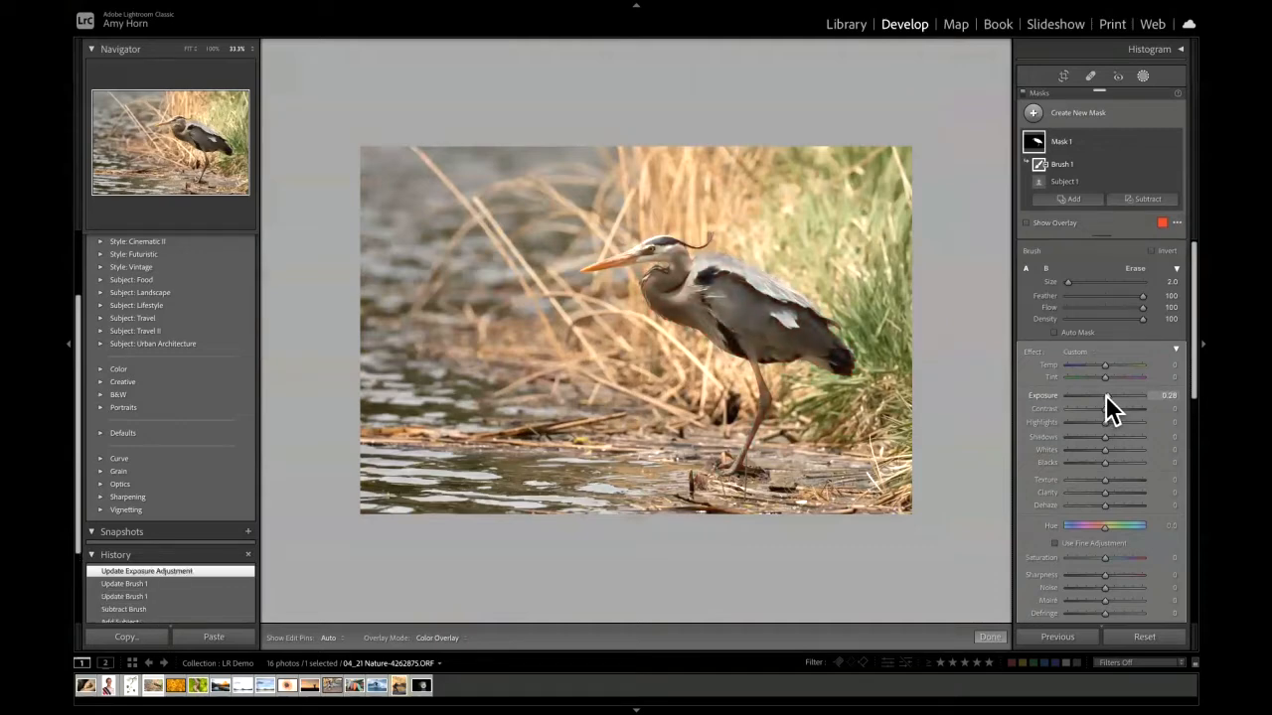
- Switch to the yellow flowers photo and paint a mask over the uppermost full flower with a size 5 brush and Auto Mask on
click(175, 687)
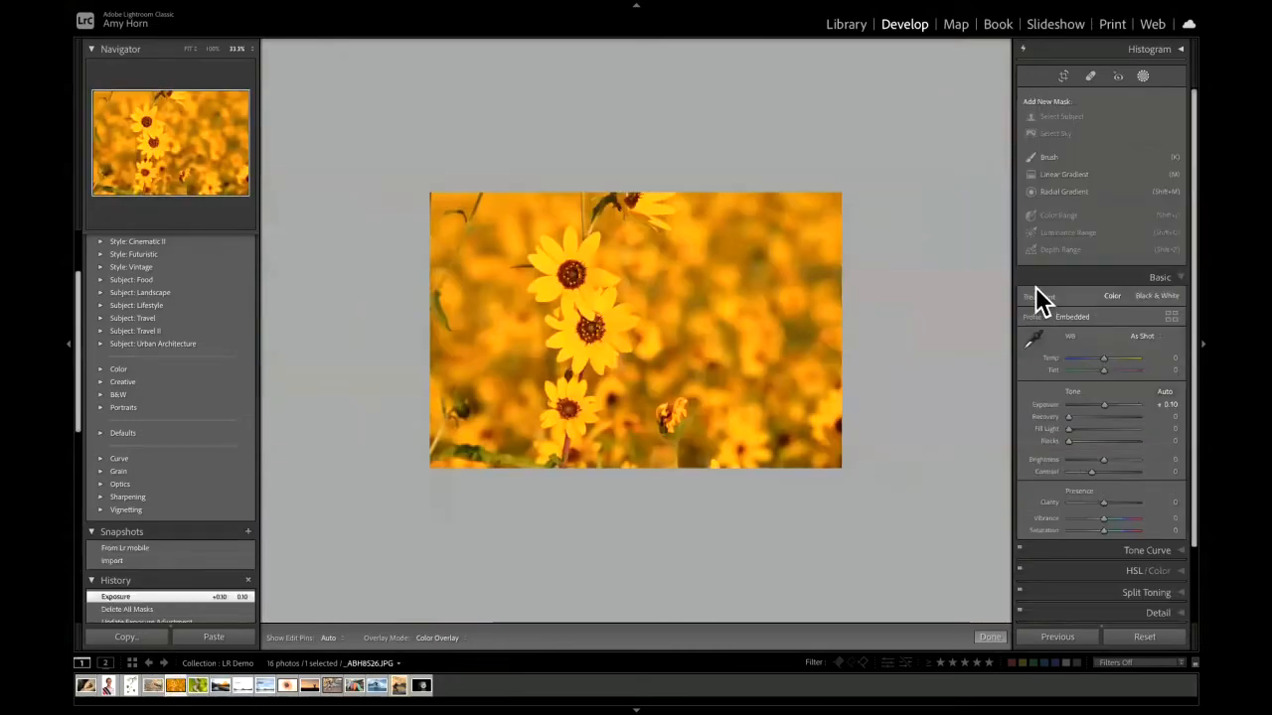
key(ctrl+minus)
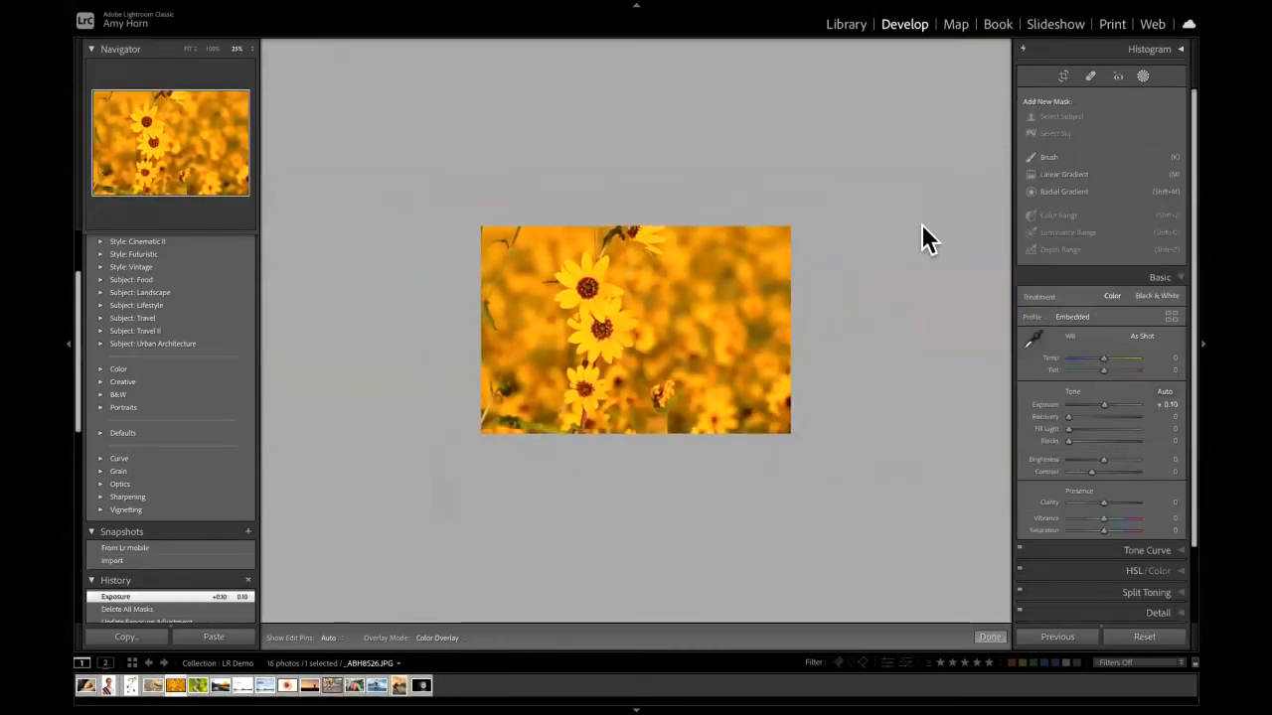
key(ctrl+equal)
key(ctrl+equal)
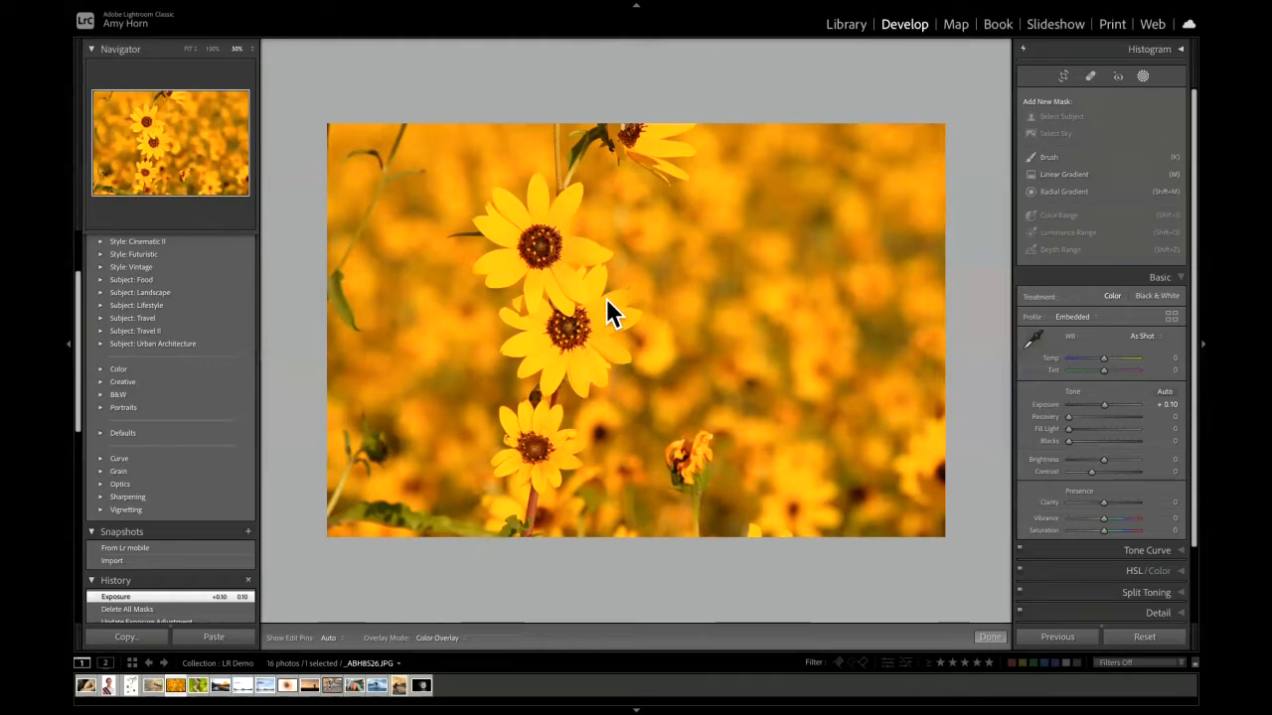
click(1057, 159)
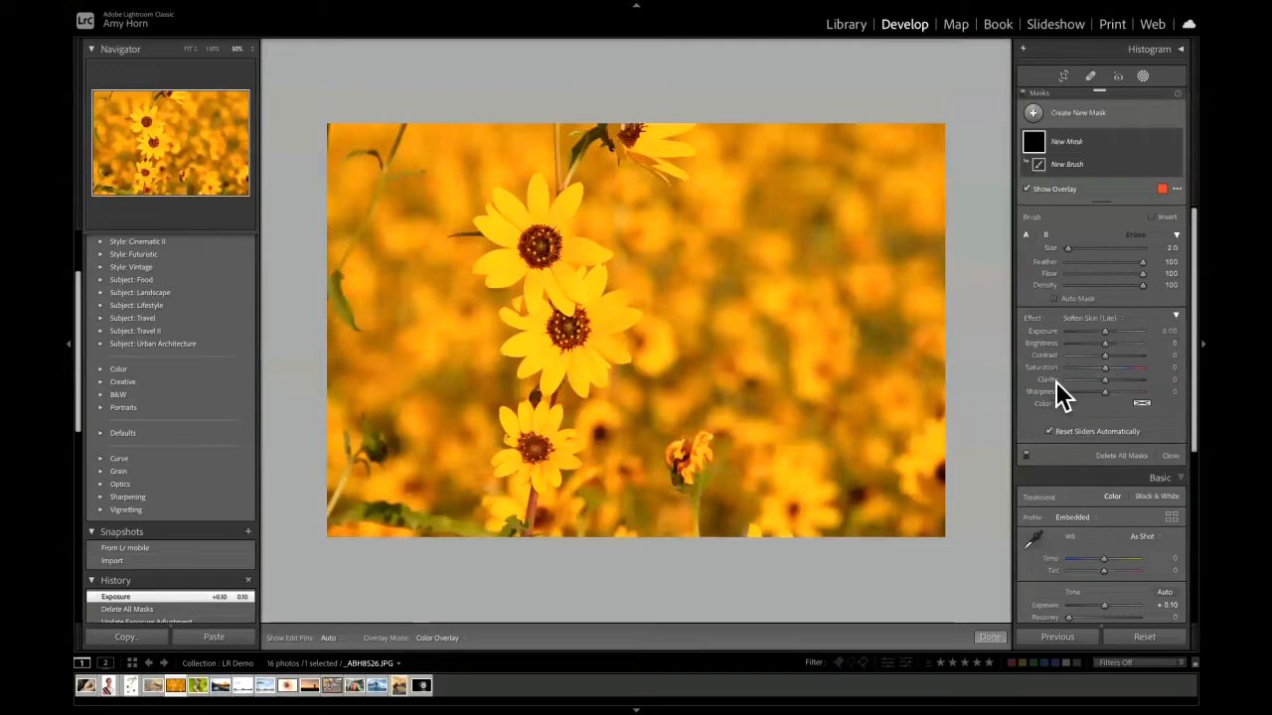
click(1055, 298)
key(bracketright)
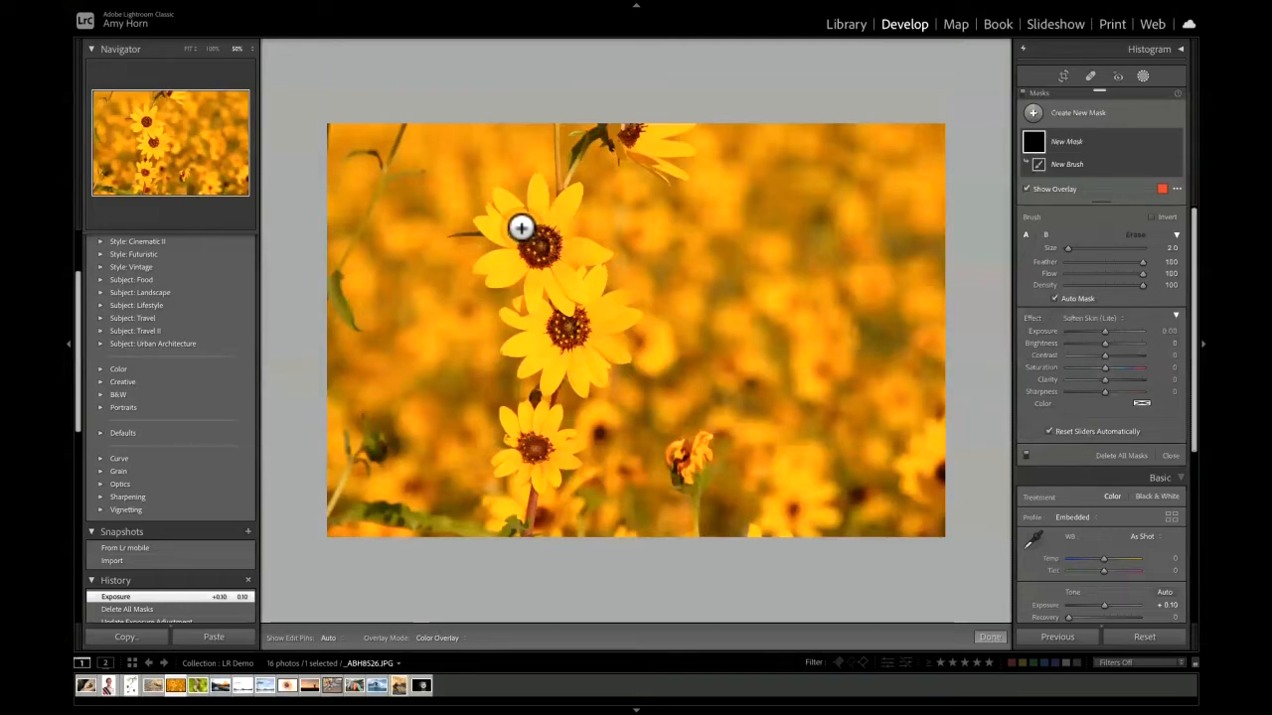
key(bracketright)
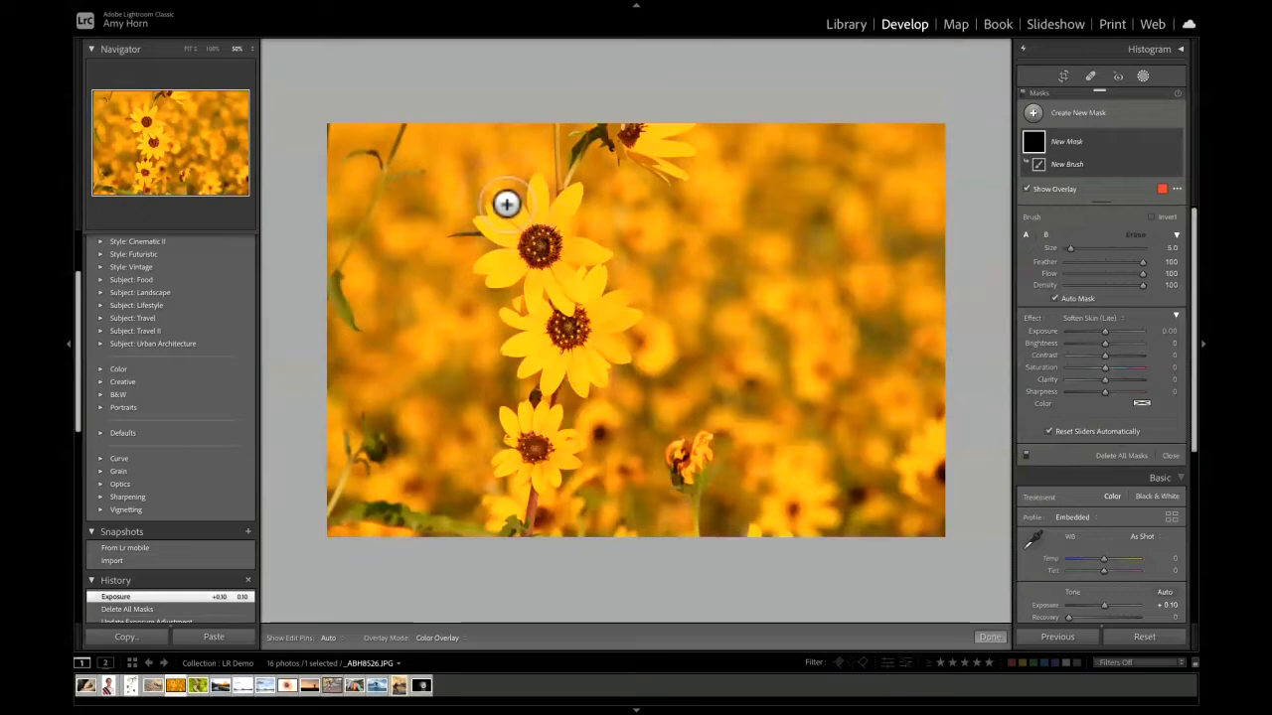
mouse_move(506, 204)
mouse_down()
mouse_move(481, 219)
mouse_move(523, 241)
mouse_move(523, 257)
mouse_move(482, 268)
mouse_move(510, 256)
mouse_move(502, 281)
mouse_move(536, 265)
mouse_move(539, 310)
mouse_move(549, 266)
mouse_move(567, 302)
mouse_move(567, 283)
mouse_move(579, 293)
mouse_move(541, 248)
mouse_move(596, 253)
mouse_move(543, 222)
mouse_move(571, 194)
mouse_move(537, 202)
mouse_move(537, 181)
mouse_move(553, 217)
mouse_up()
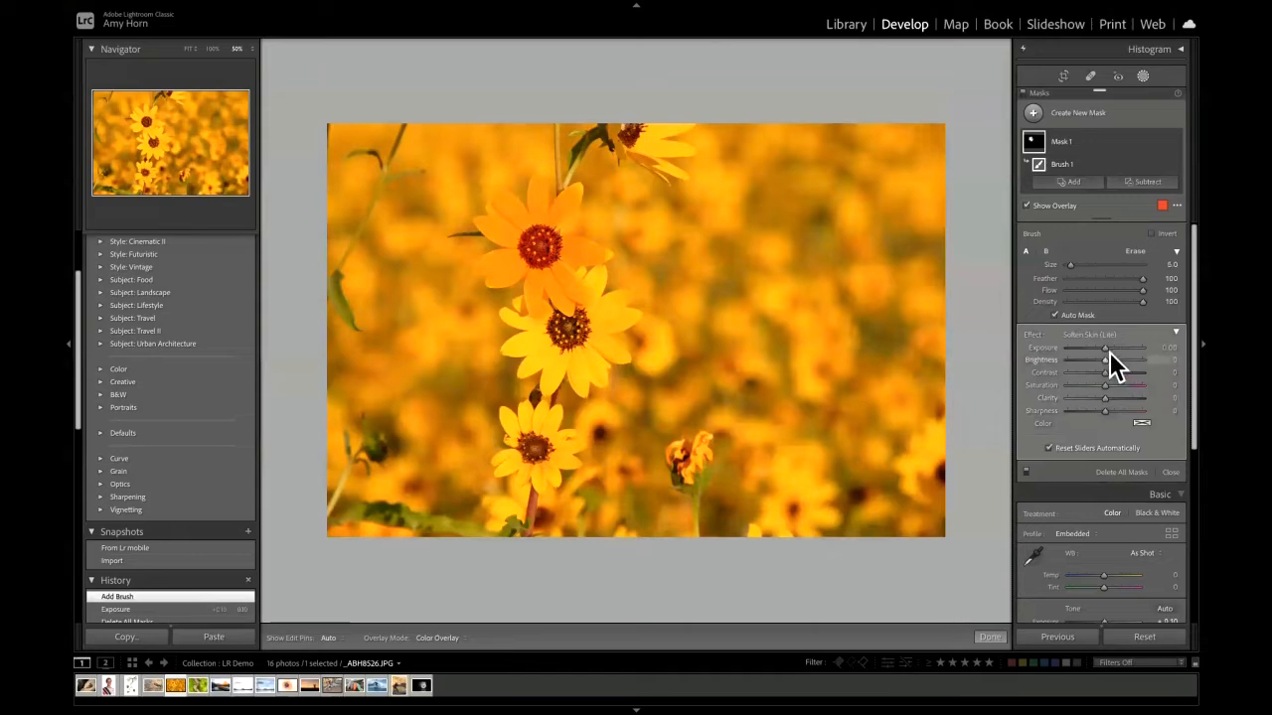
- Replace the mask's Soften Skin (Lite) effect with the Exposure preset and set its Exposure to 0.15
click(1177, 334)
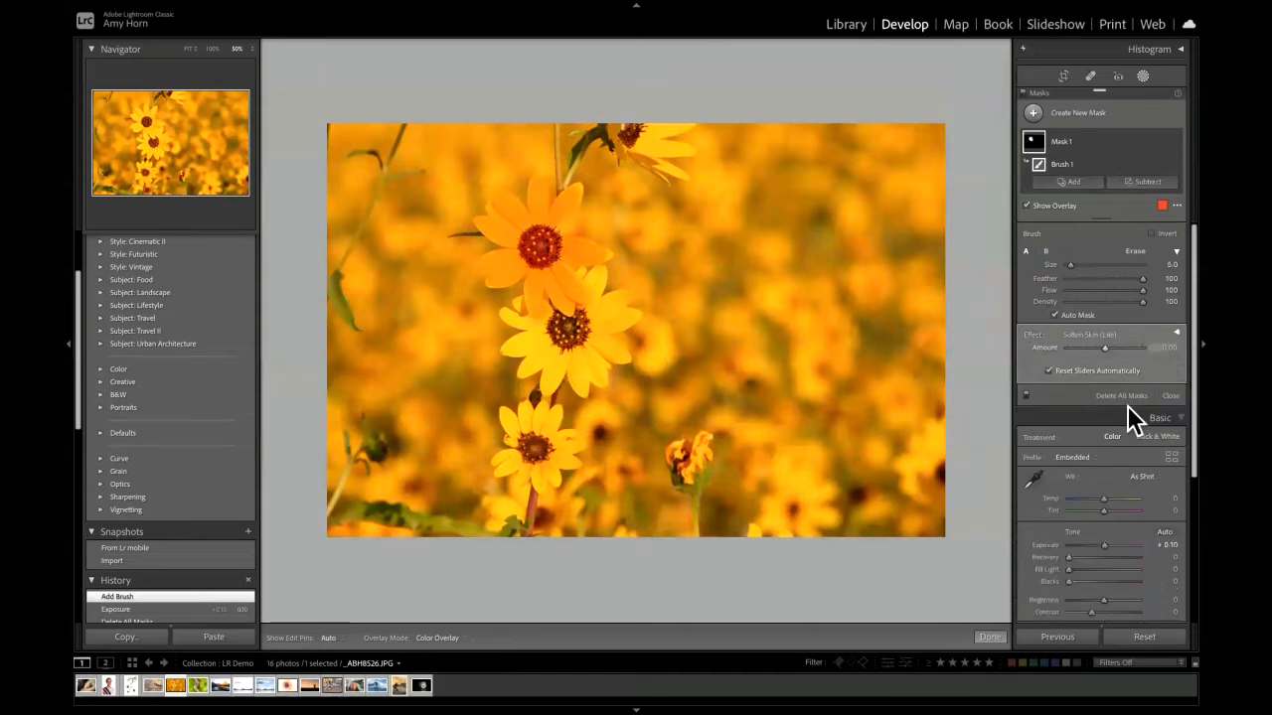
click(1178, 334)
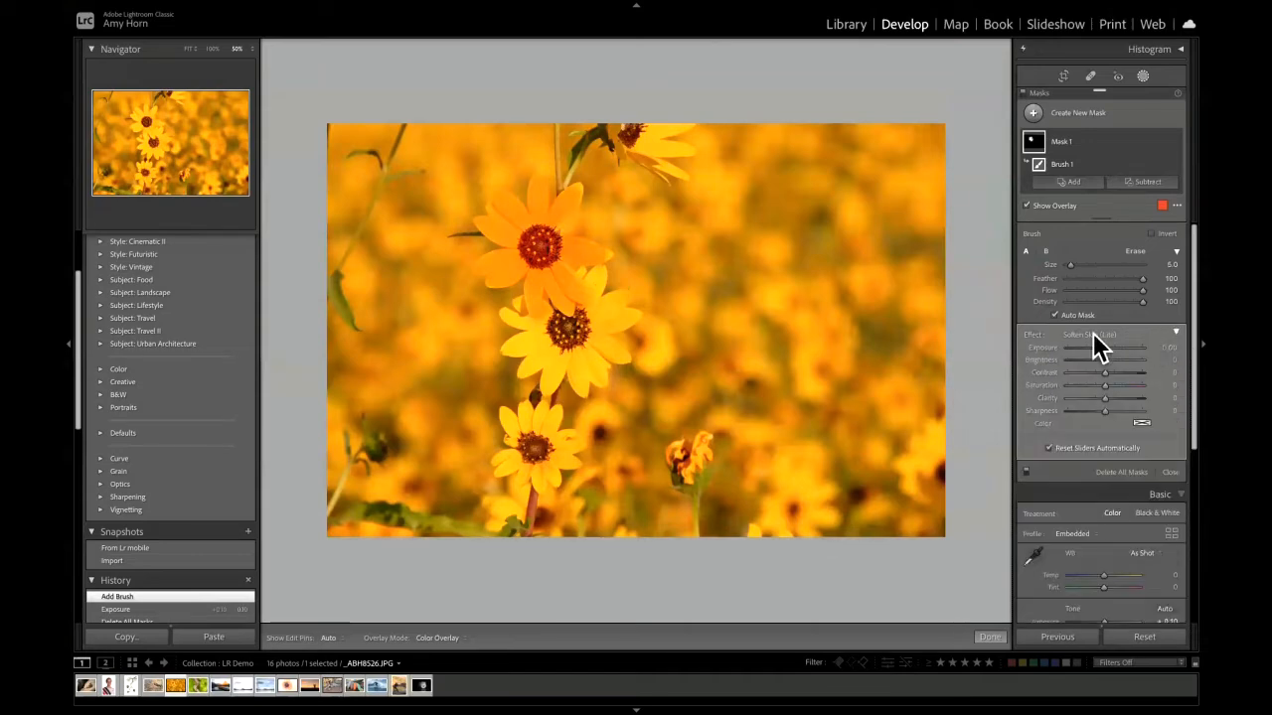
click(1093, 334)
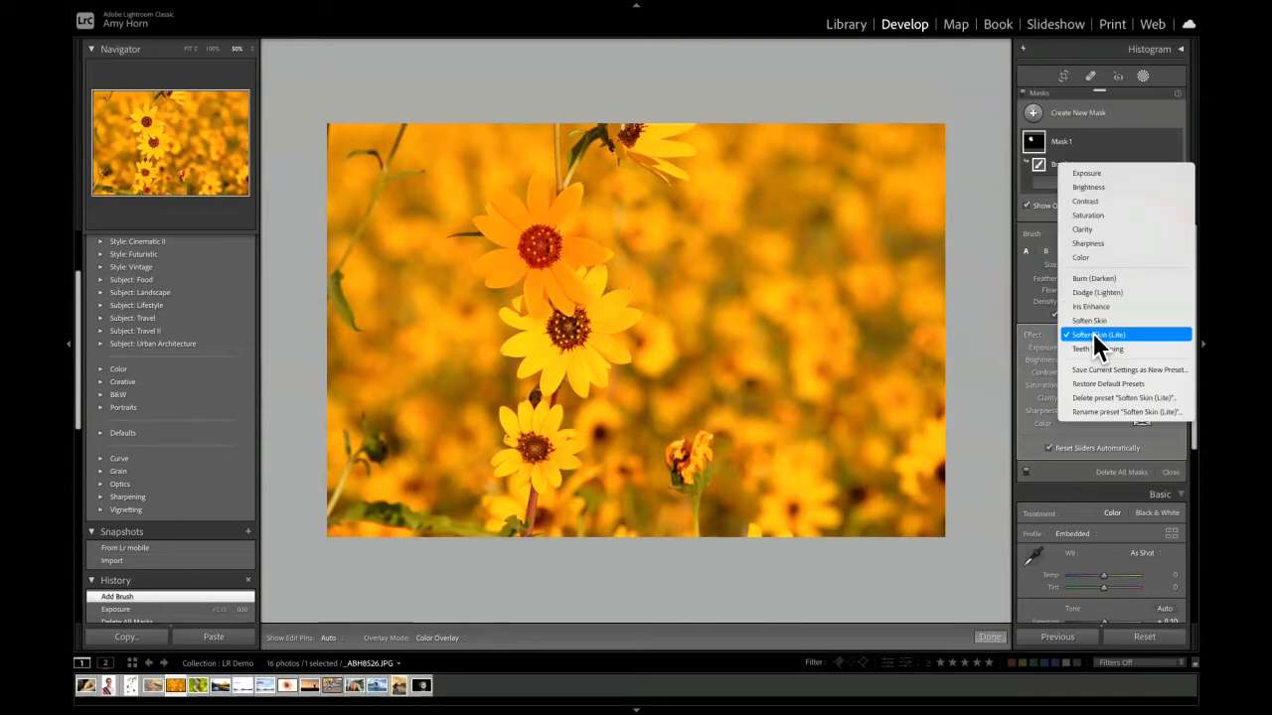
click(1088, 174)
mouse_move(1114, 348)
mouse_down()
mouse_move(1127, 348)
mouse_move(1094, 352)
mouse_move(1129, 351)
mouse_move(1090, 354)
mouse_move(1116, 354)
mouse_move(1104, 356)
mouse_up()
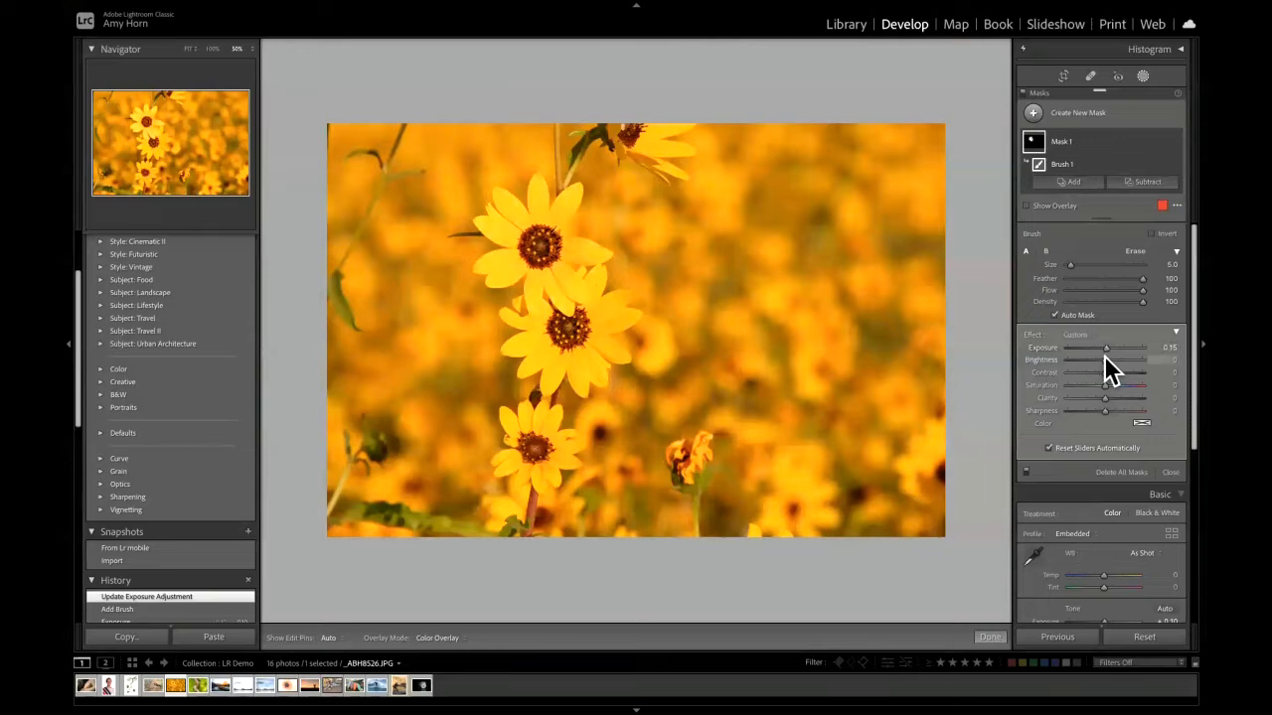
- Switch to the mossy branch photo, mask the branch with Select Subject and invert the mask to cover the moss
click(199, 686)
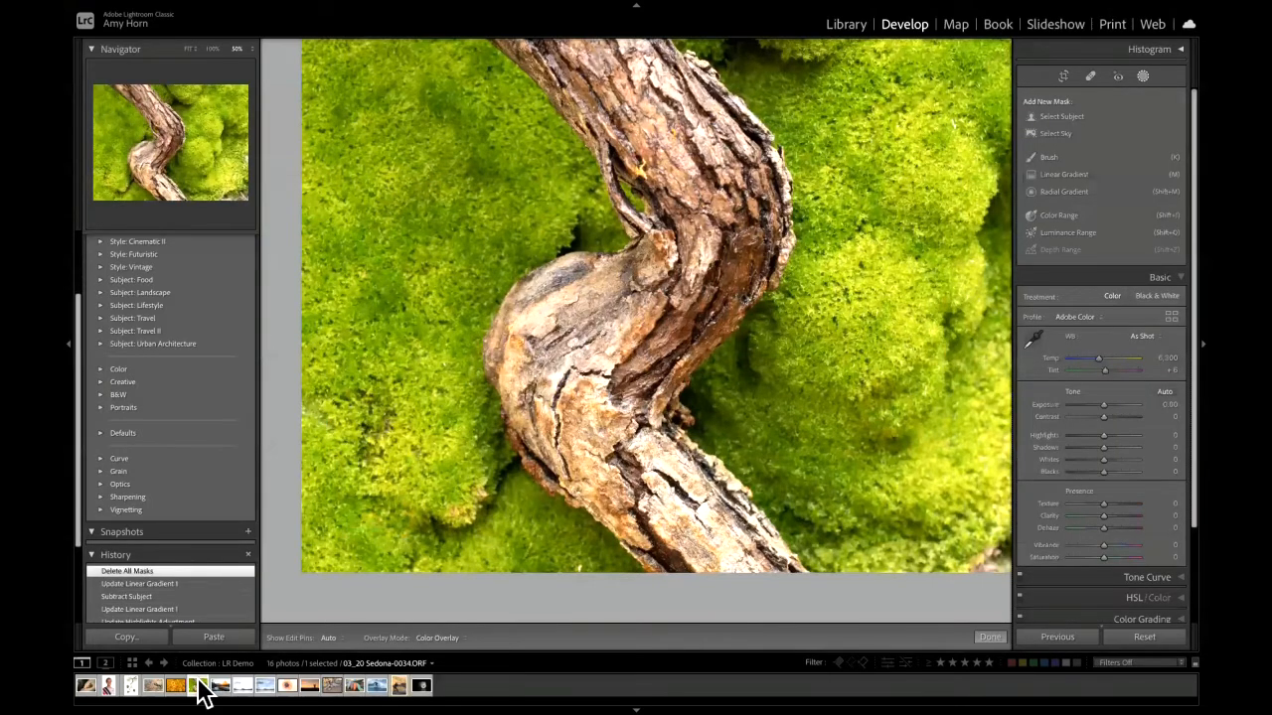
key(ctrl+minus)
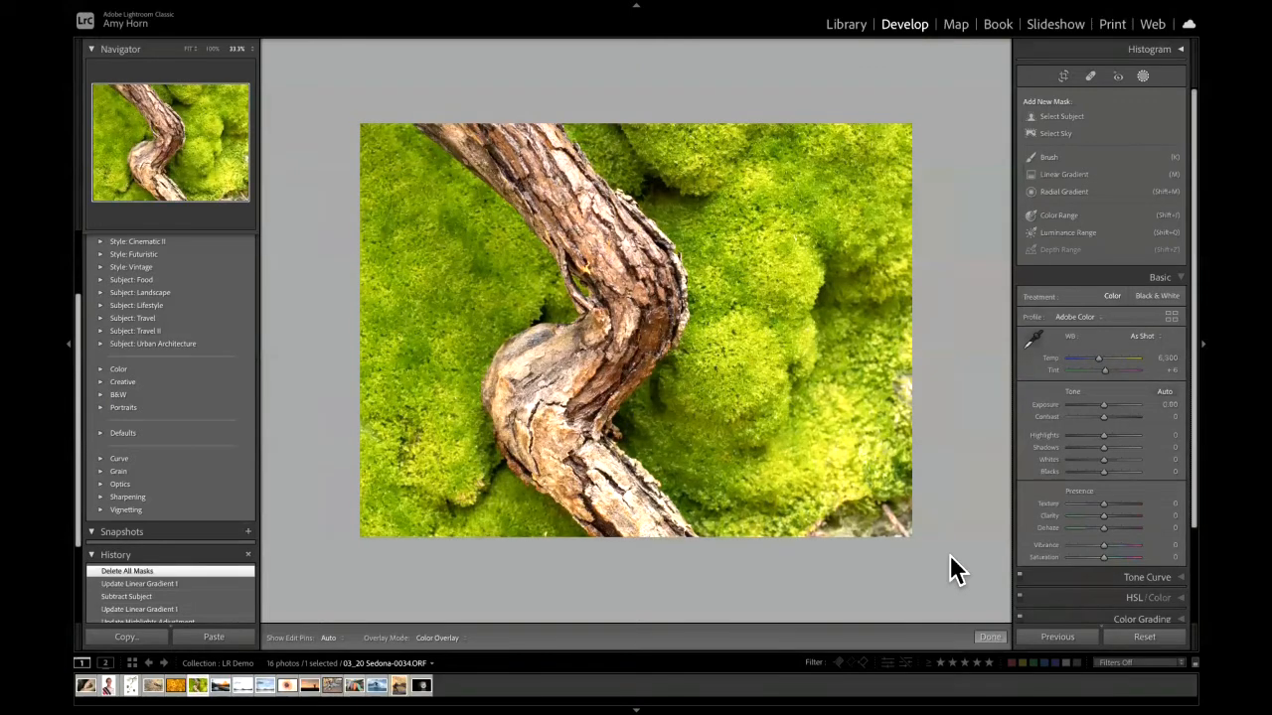
click(1070, 118)
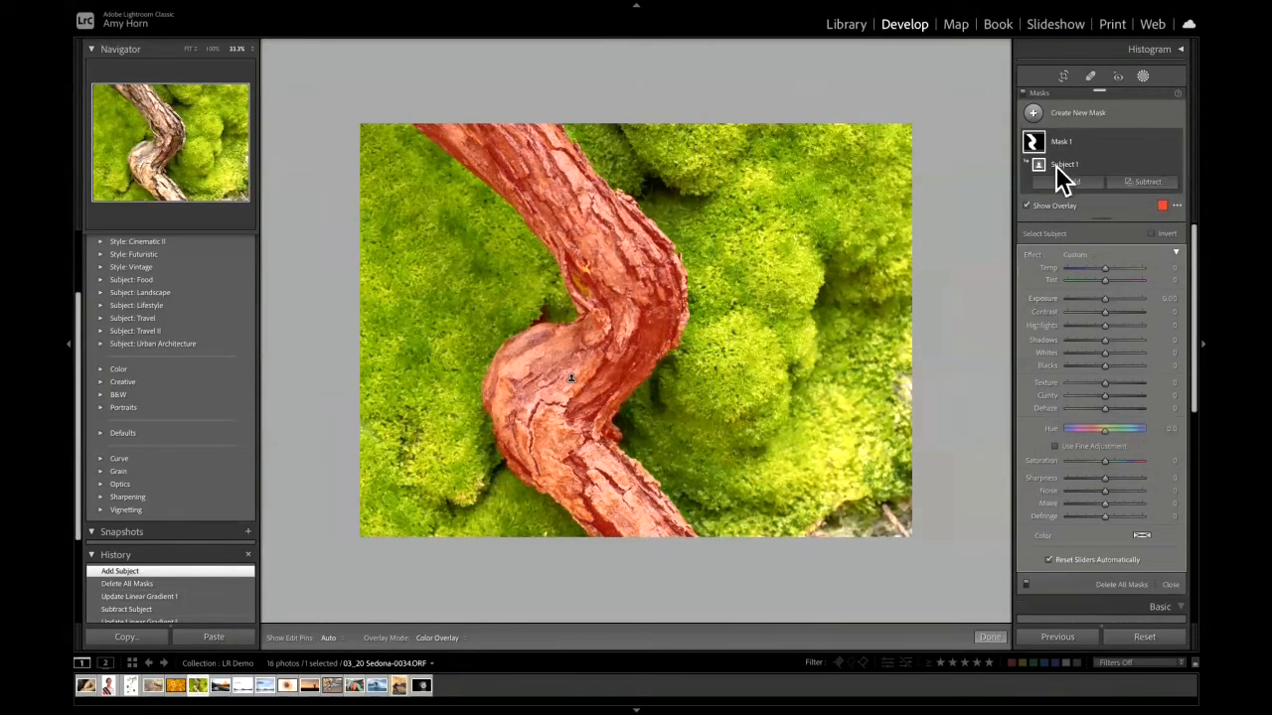
mouse_move(1092, 165)
click(1165, 167)
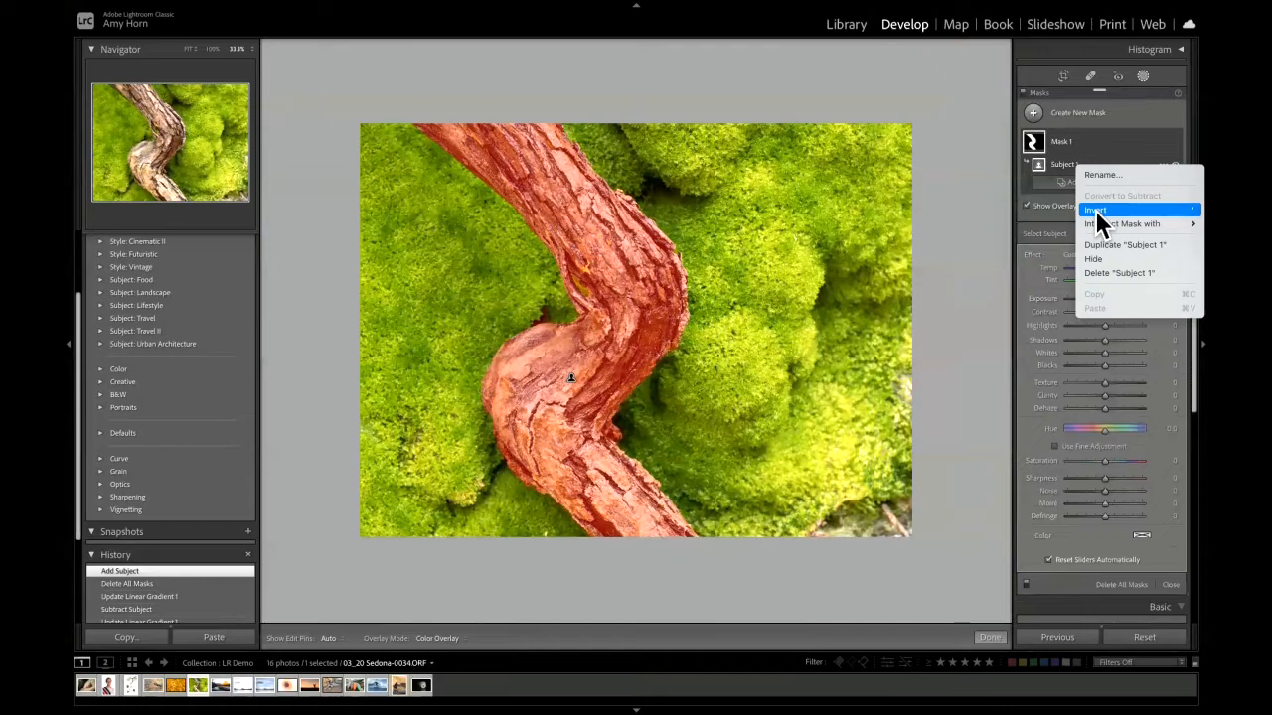
click(1096, 211)
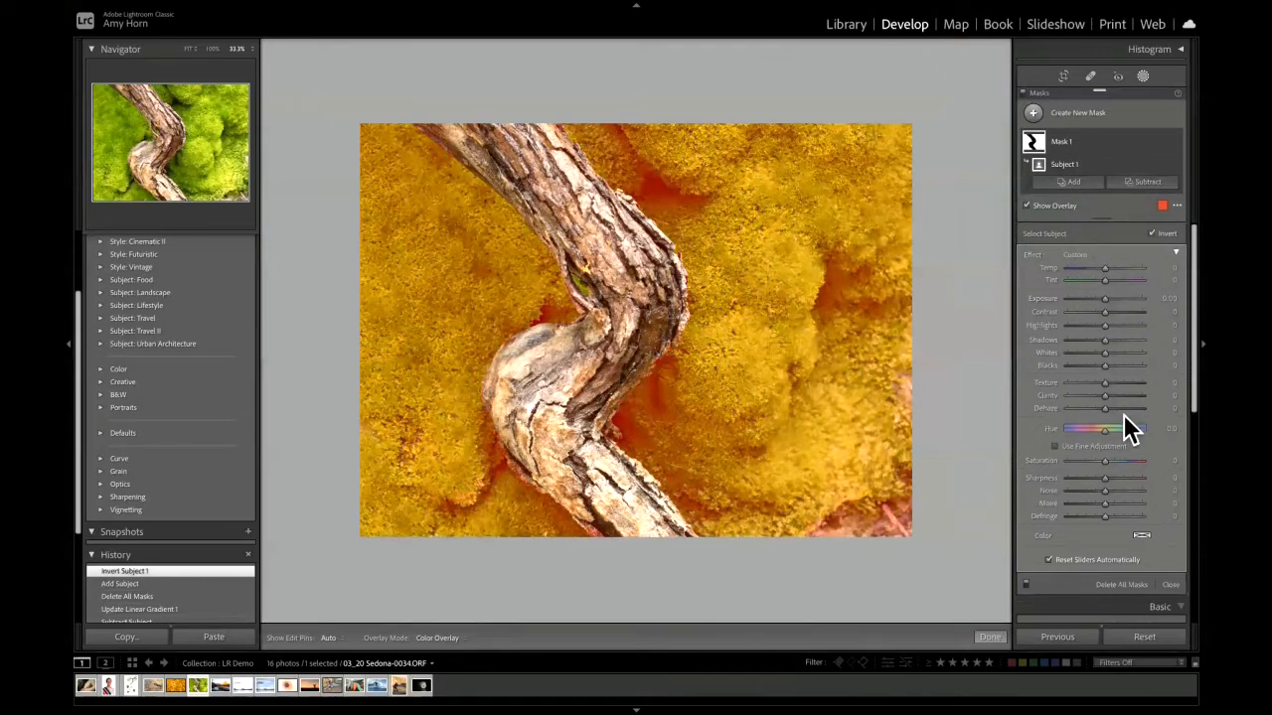
- Hide the overlay and set the moss mask's Exposure to -0.36 and Highlights to -39
key(o)
drag(1104, 300, 1099, 300)
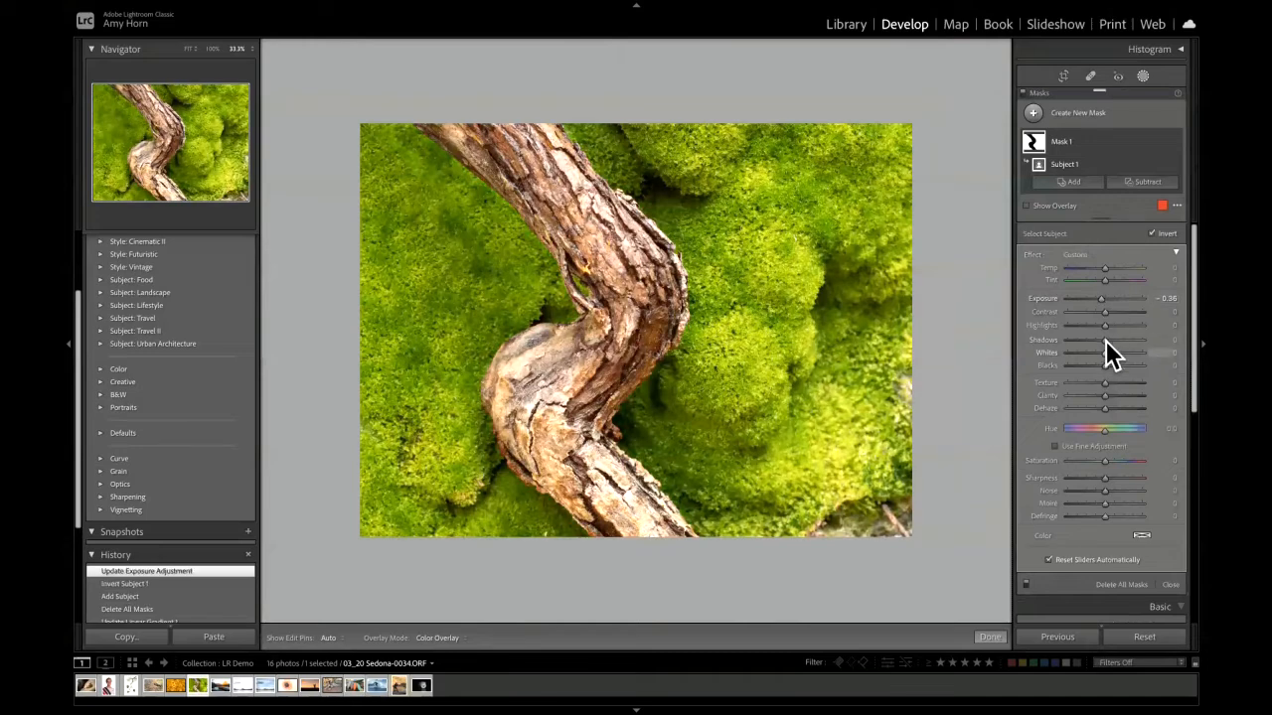
drag(1093, 324, 1086, 325)
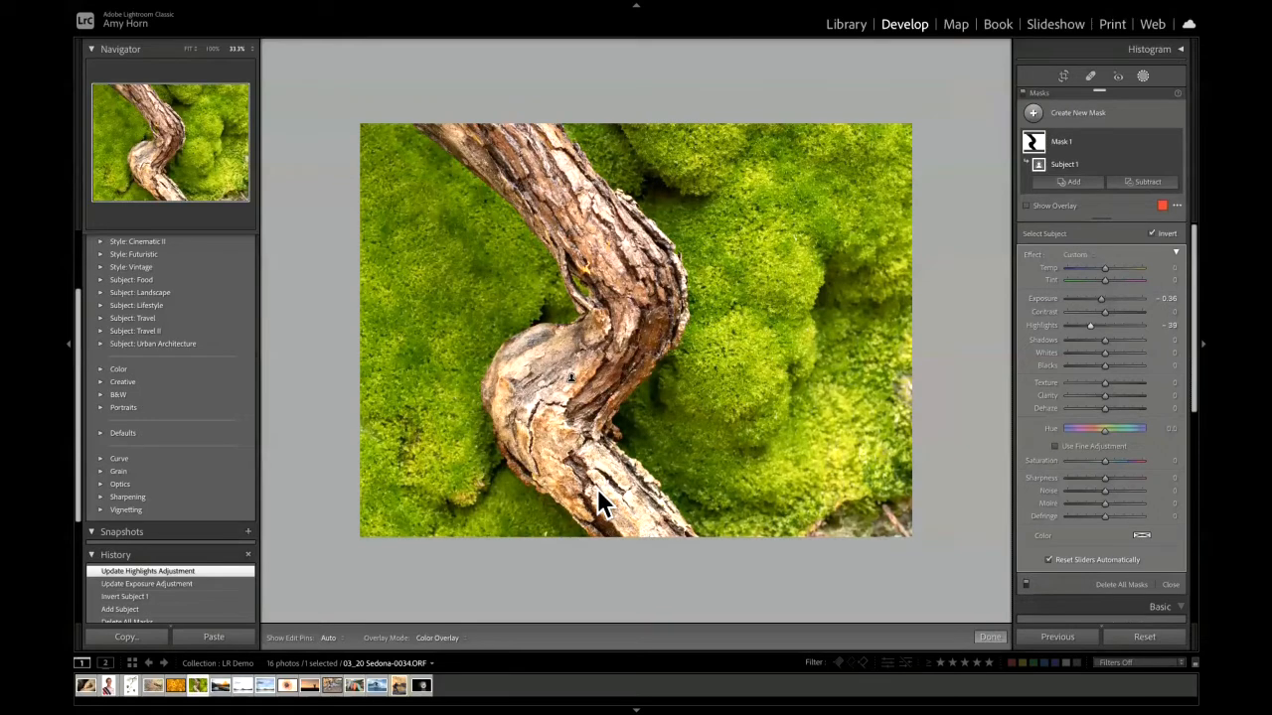
- Create a second Select Subject mask on the branch with Texture 31 and Clarity 55, and compare the photo before and after
click(1033, 114)
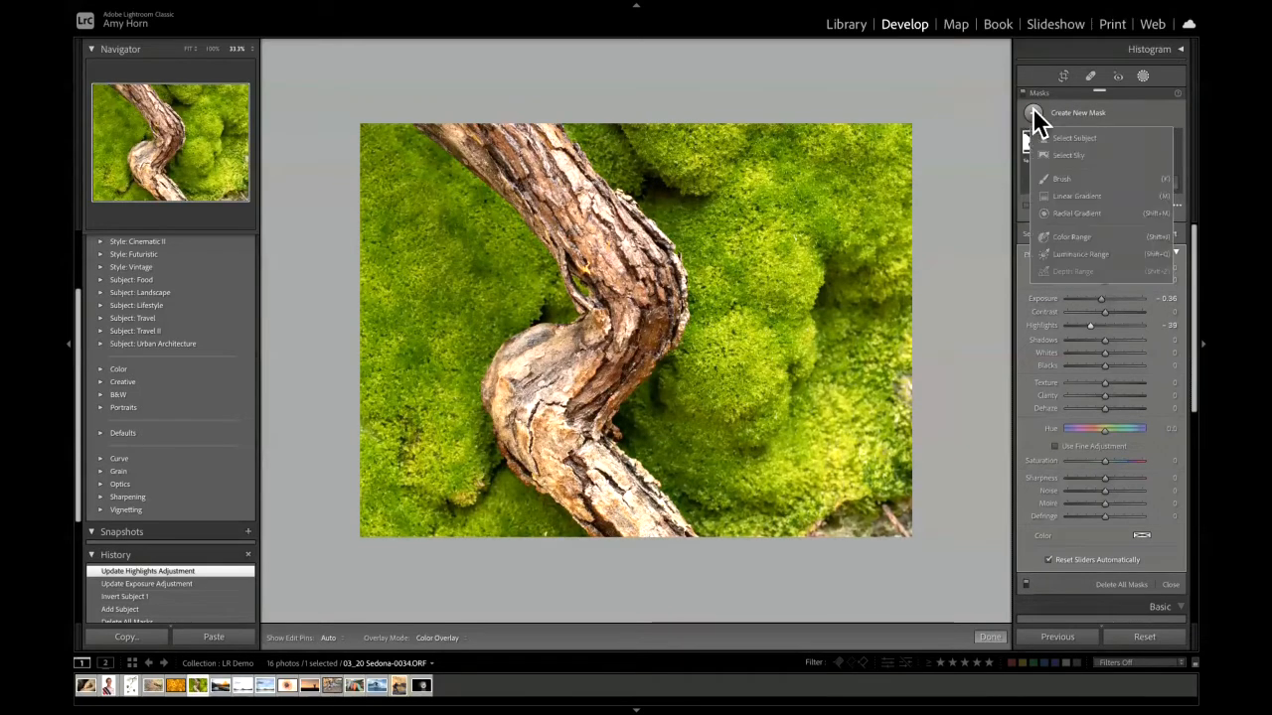
click(1103, 138)
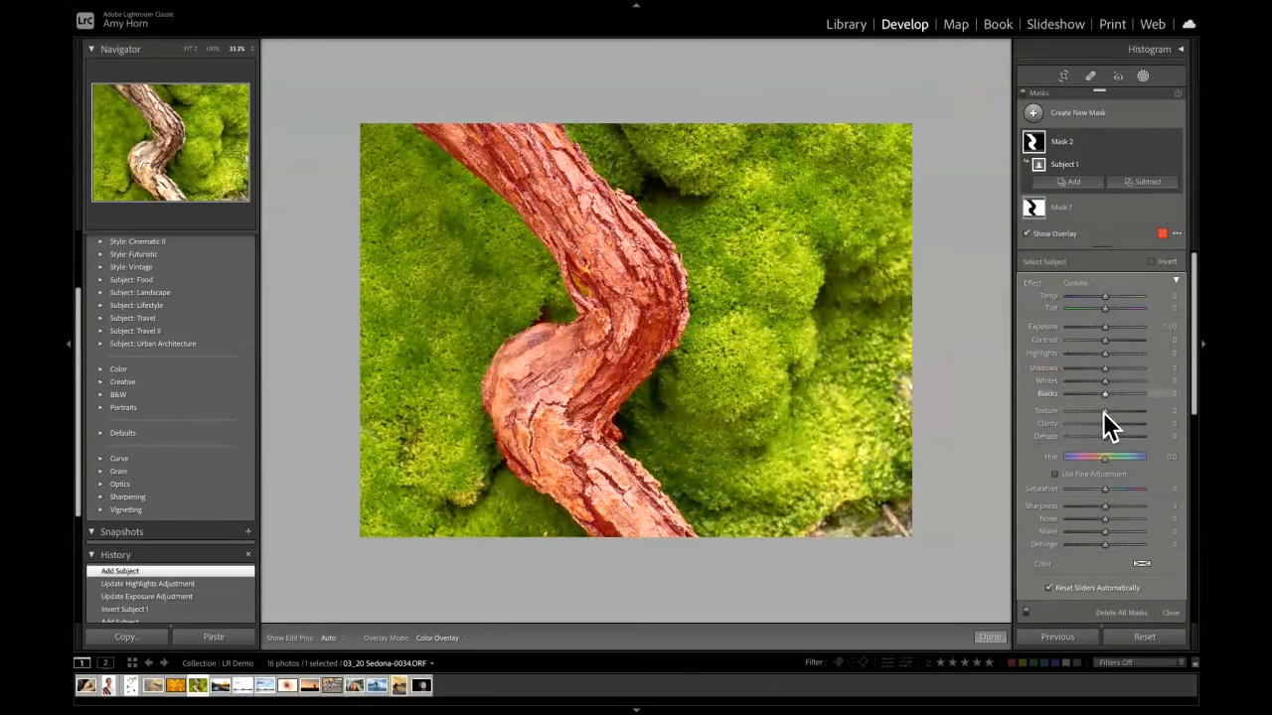
drag(1106, 410, 1125, 425)
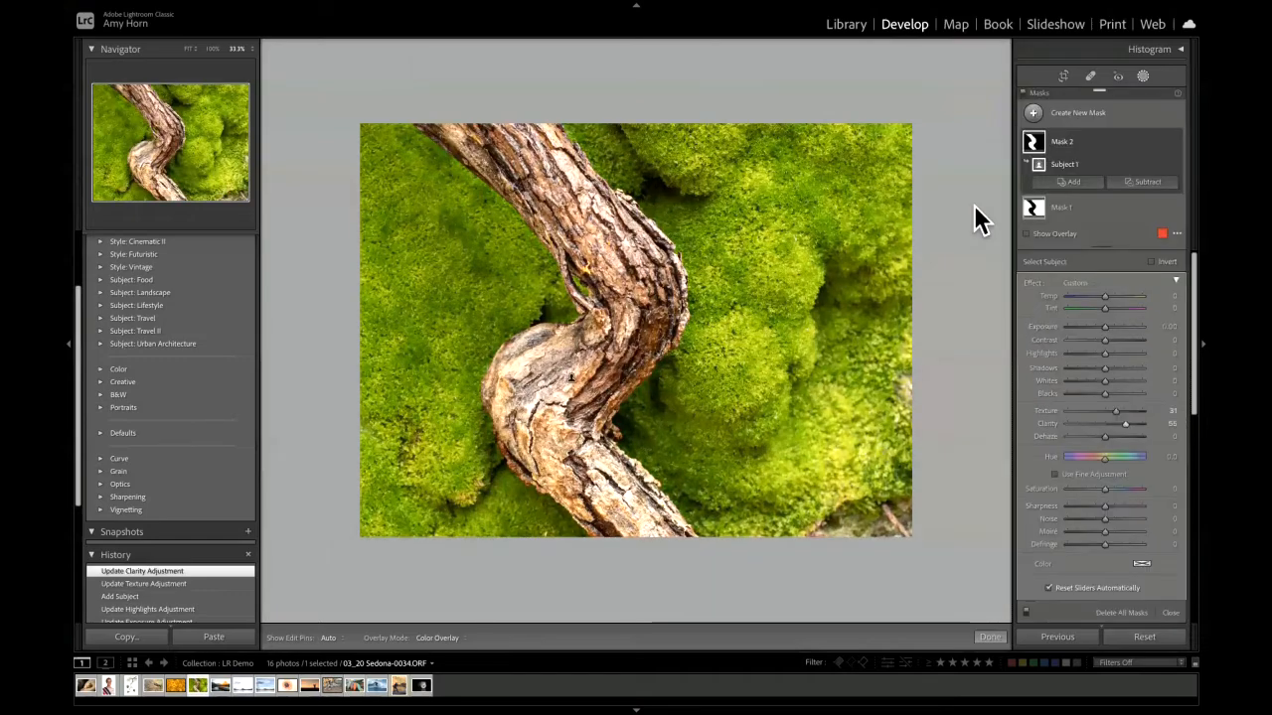
key(backslash)
key(backslash)
key(backslash)
key(backslash)
- Switch to the mountain lake photo with the canoes and mask the sky with Select Sky
click(219, 685)
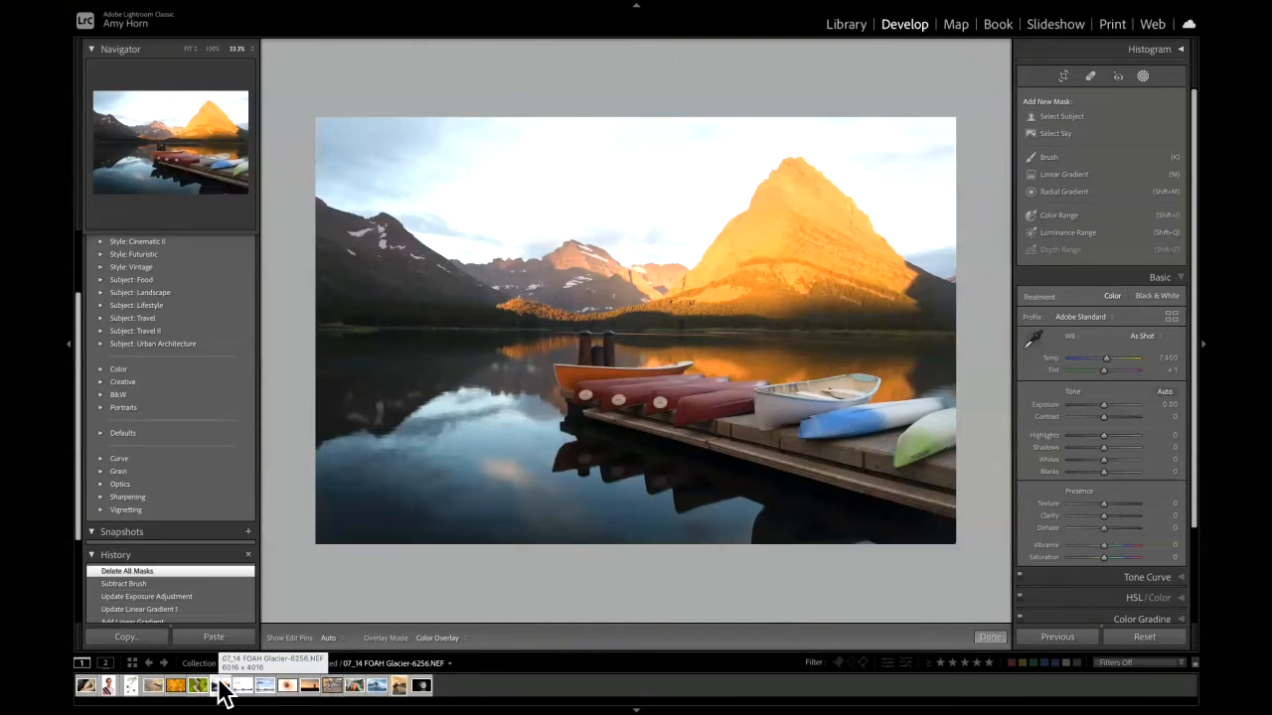
click(1060, 134)
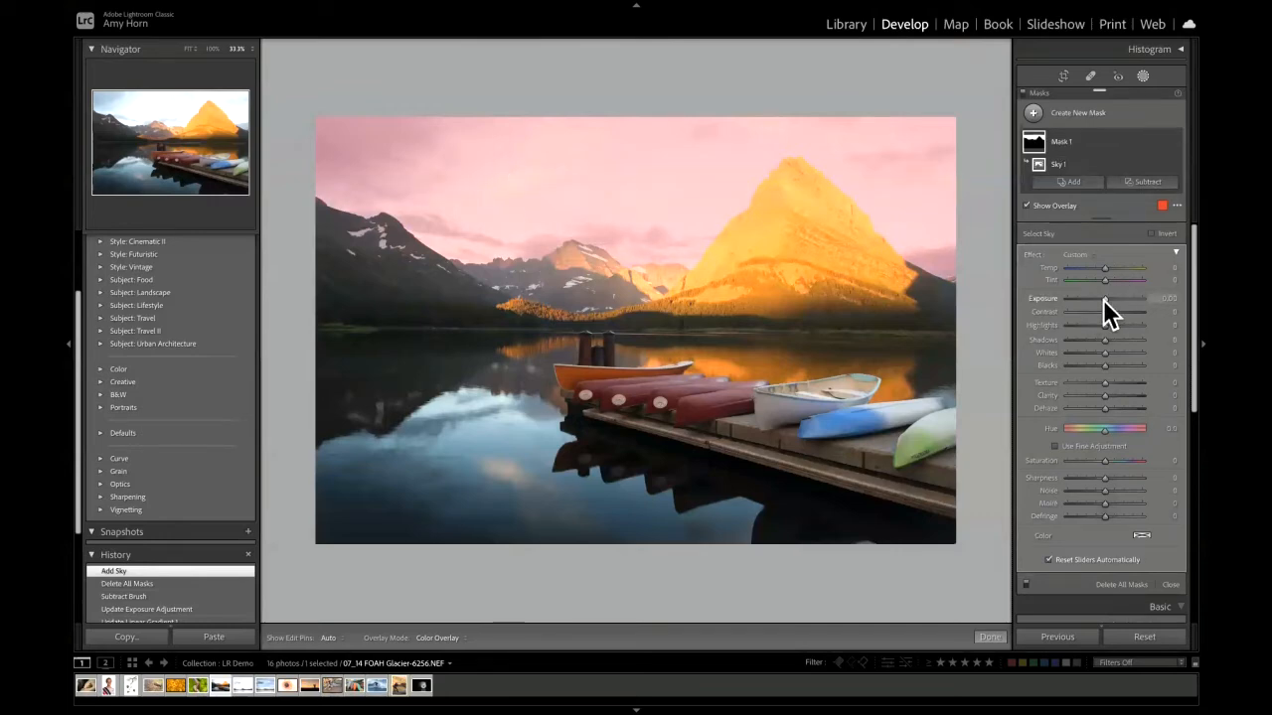
- Set the sky mask's Exposure to -0.53, Highlights to -57 and Temp to about -15, and compare the photo before and after
drag(1103, 299, 1084, 325)
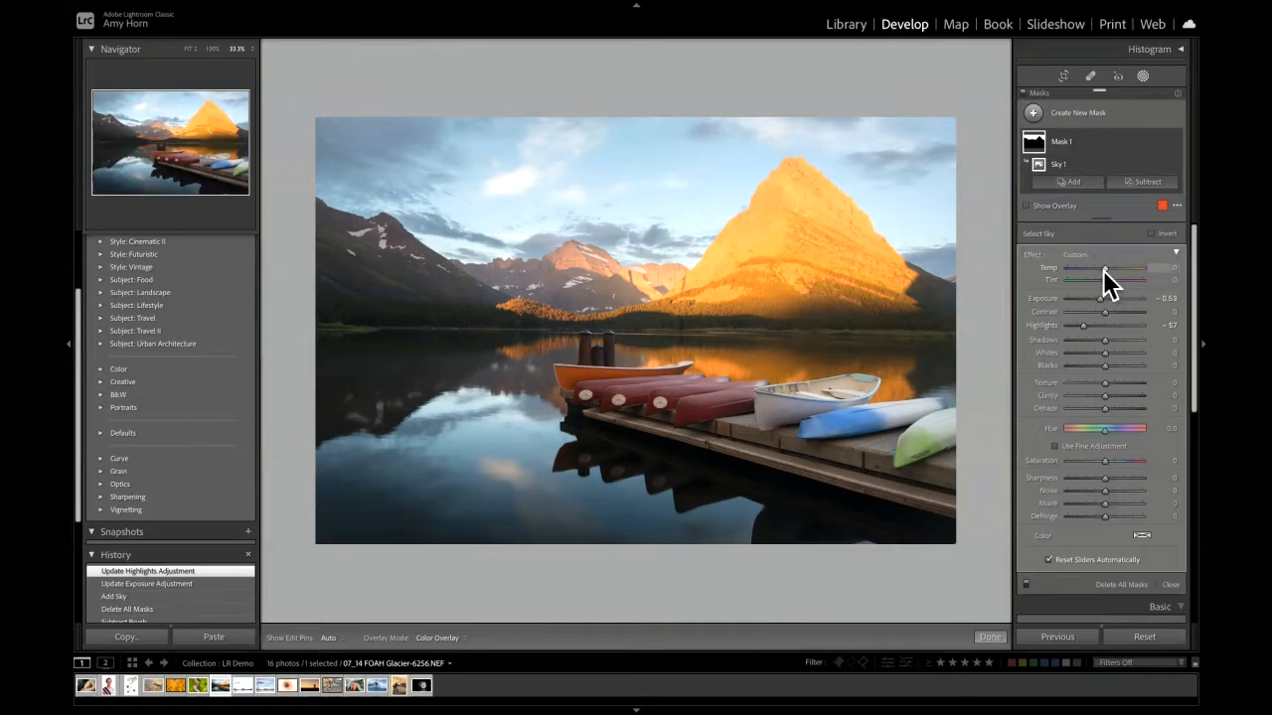
mouse_move(1103, 270)
mouse_down()
mouse_move(1076, 270)
mouse_move(1100, 271)
mouse_up()
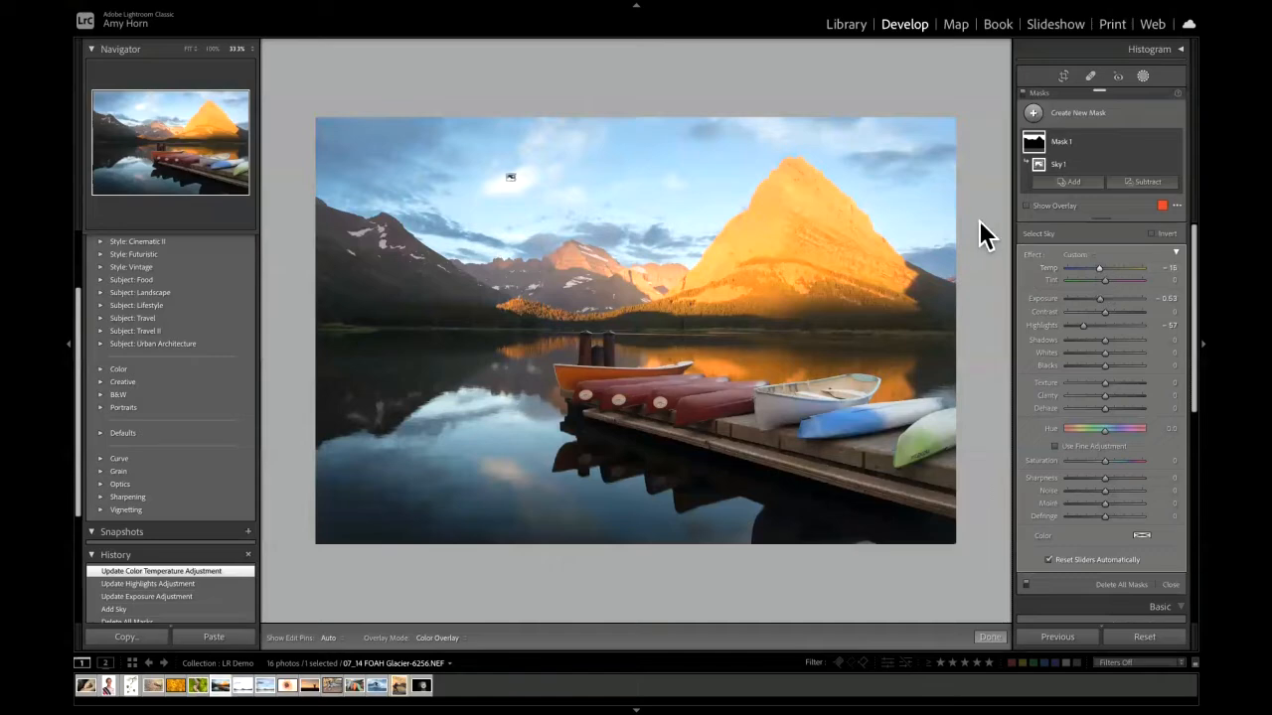
key(backslash)
key(backslash)
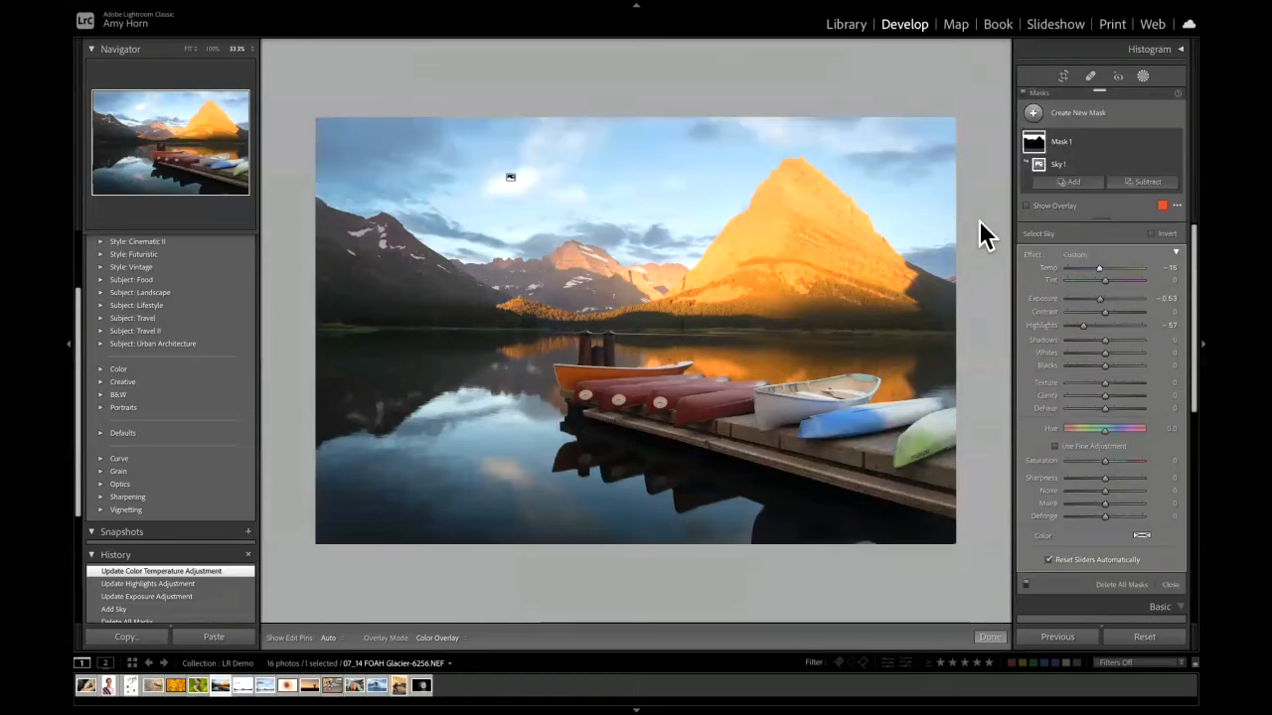
key(backslash)
key(backslash)
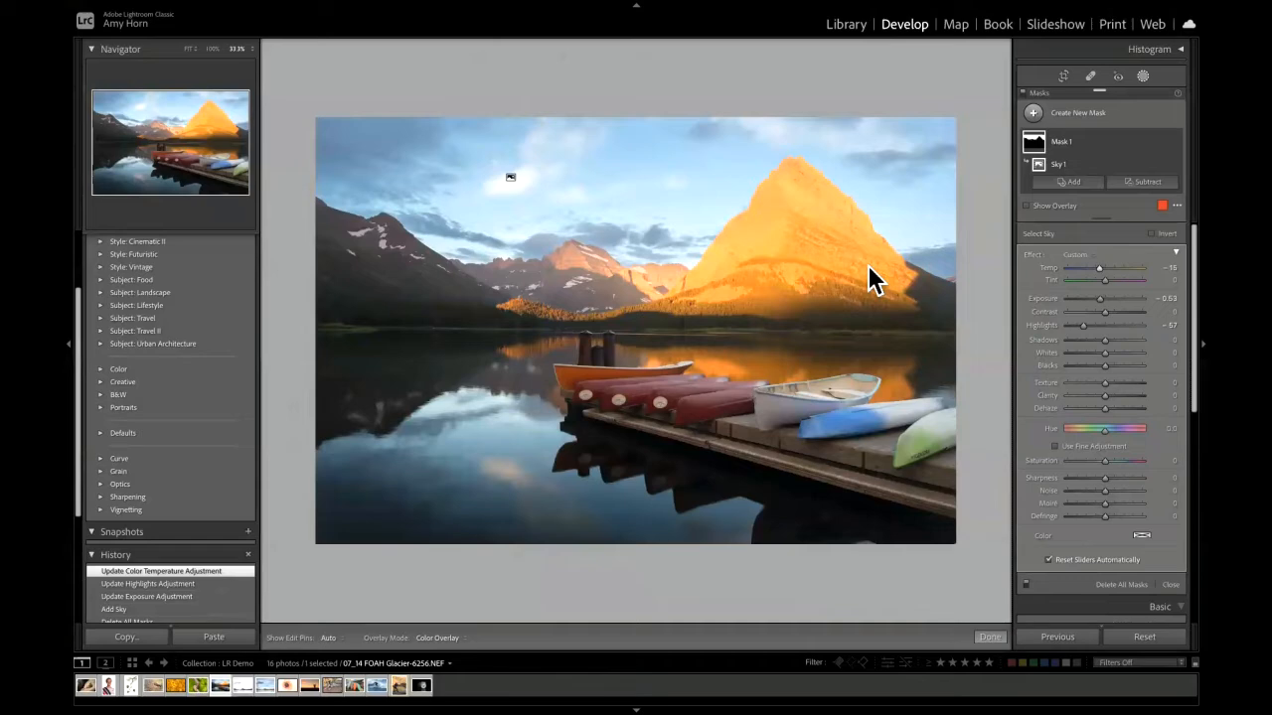
- Create a Color Range mask by sampling the sunlit orange mountain, and hide the mask overlay
click(1035, 113)
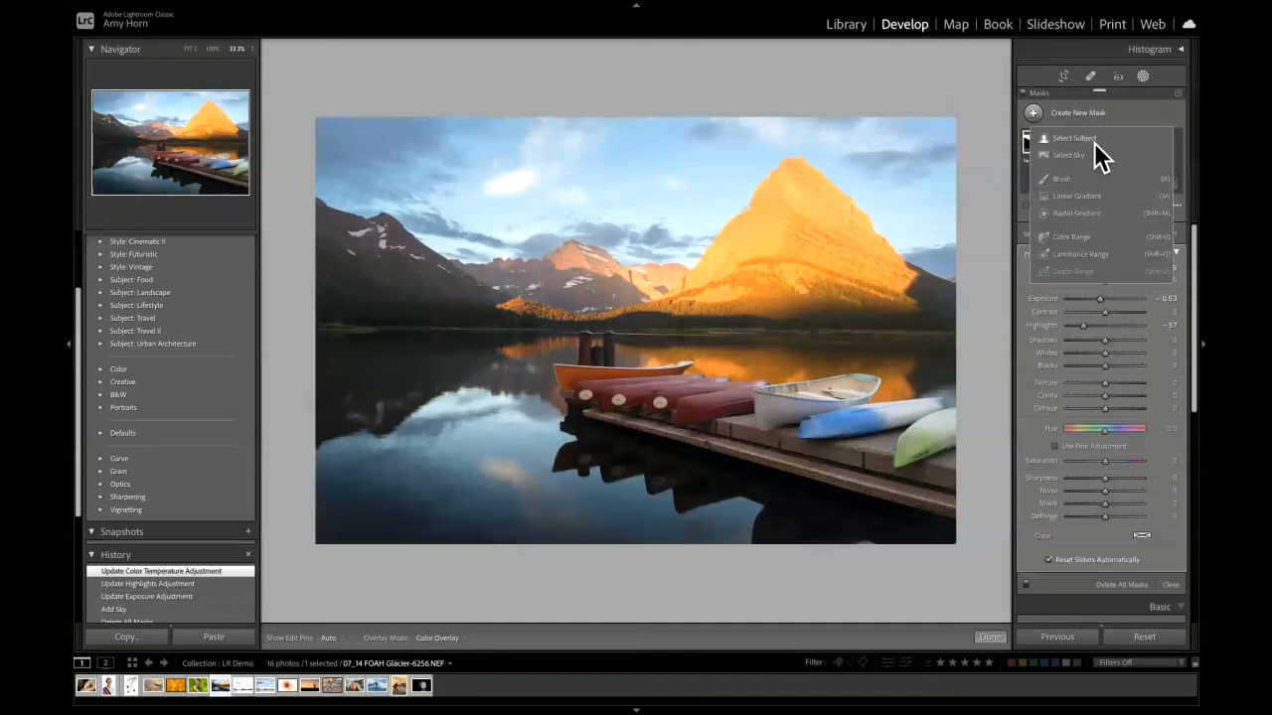
click(1070, 237)
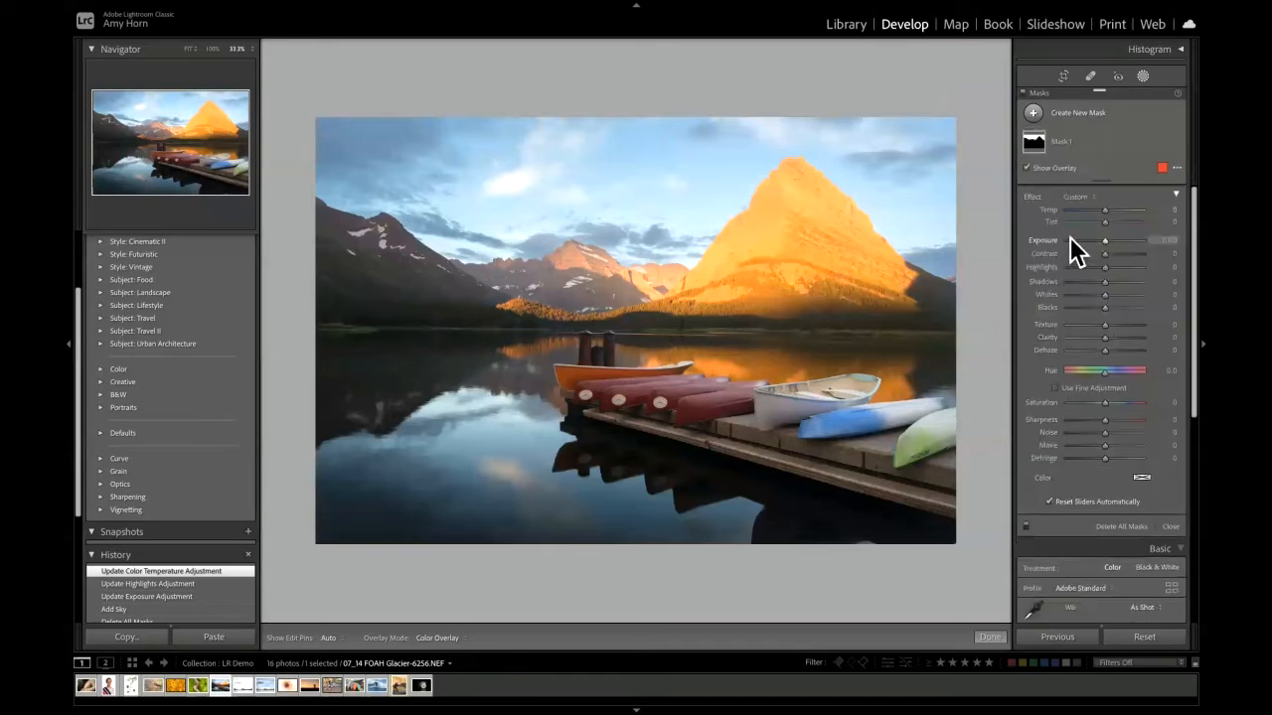
click(782, 197)
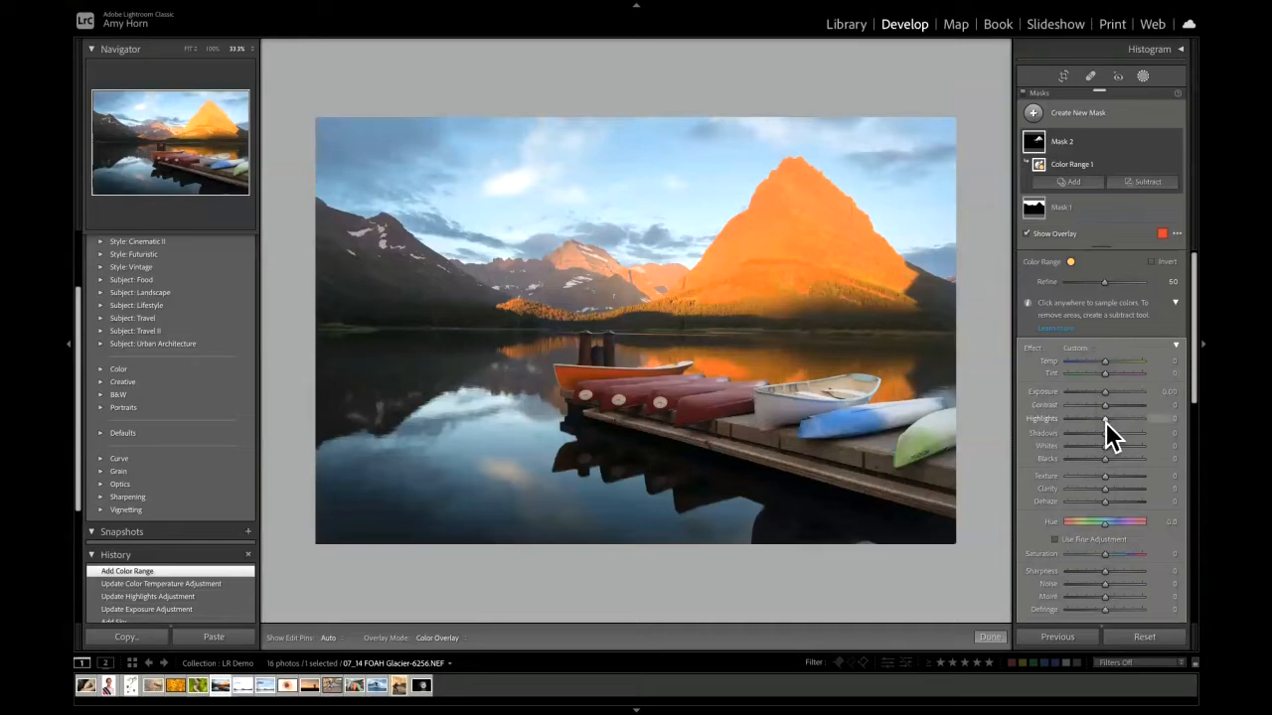
key(o)
- Try lowering the mountain mask's Highlights, reset them to 0 and check the masked area with the overlay
drag(1095, 420, 1089, 420)
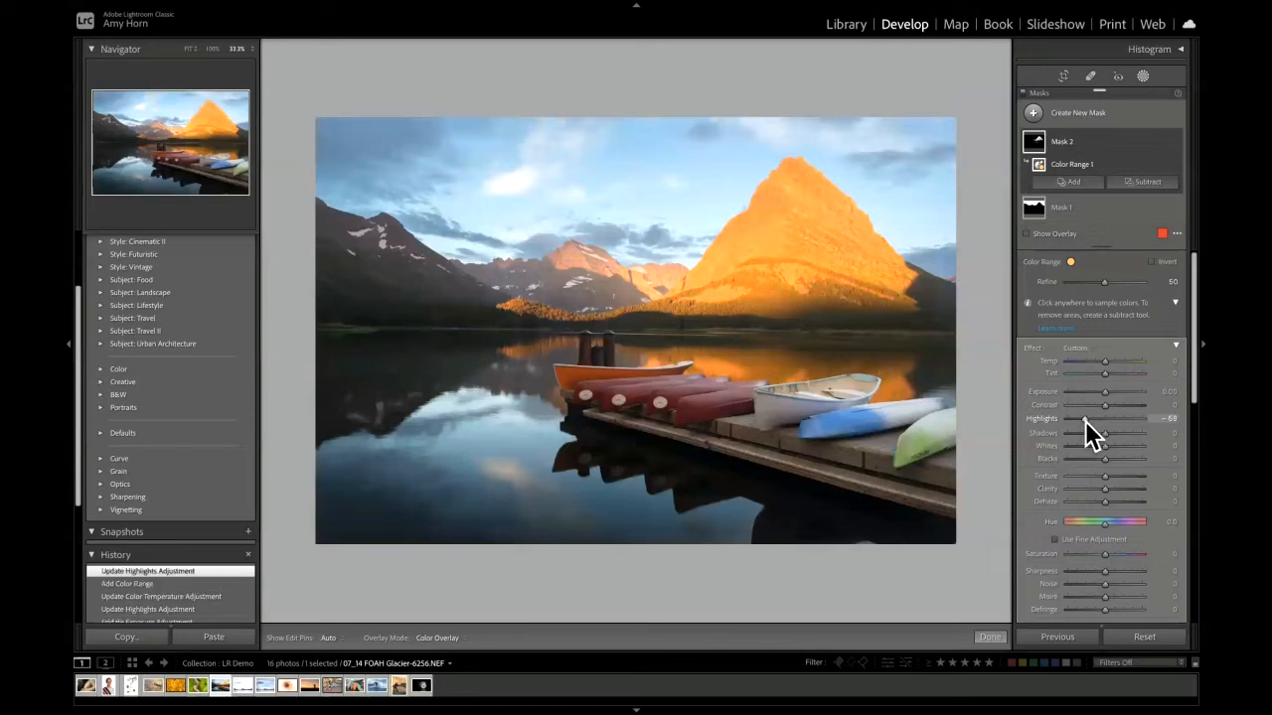
double_click(1084, 419)
key(o)
key(o)
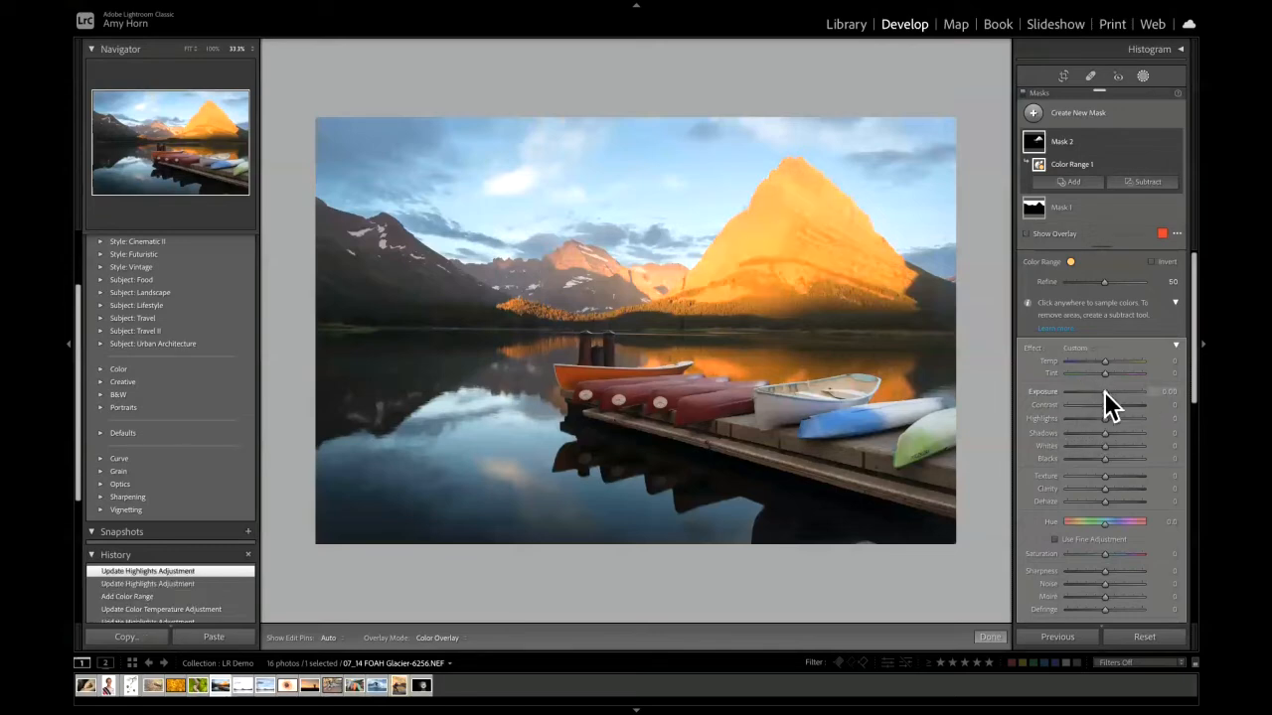
- Lower the mountain mask's Exposure to about -0.55 and compare the photo before and after
drag(1103, 392, 1099, 391)
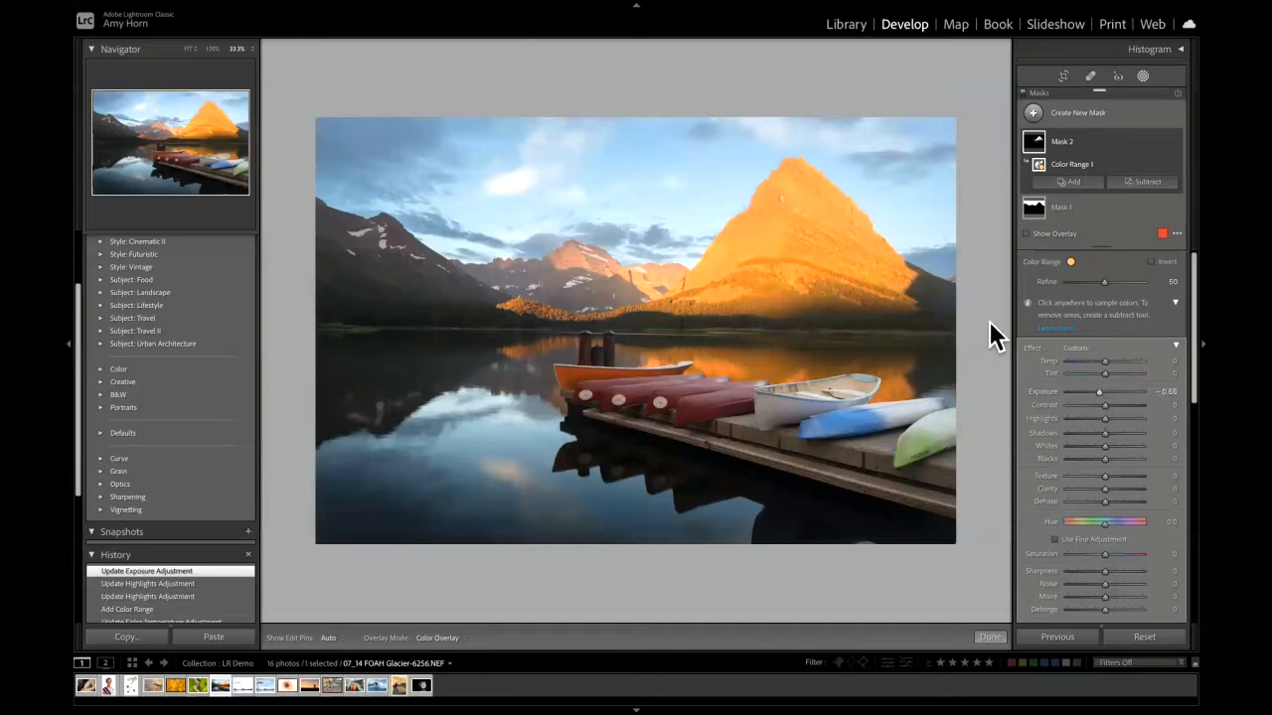
key(backslash)
key(backslash)
key(backslash)
key(backslash)
key(backslash)
key(backslash)
key(backslash)
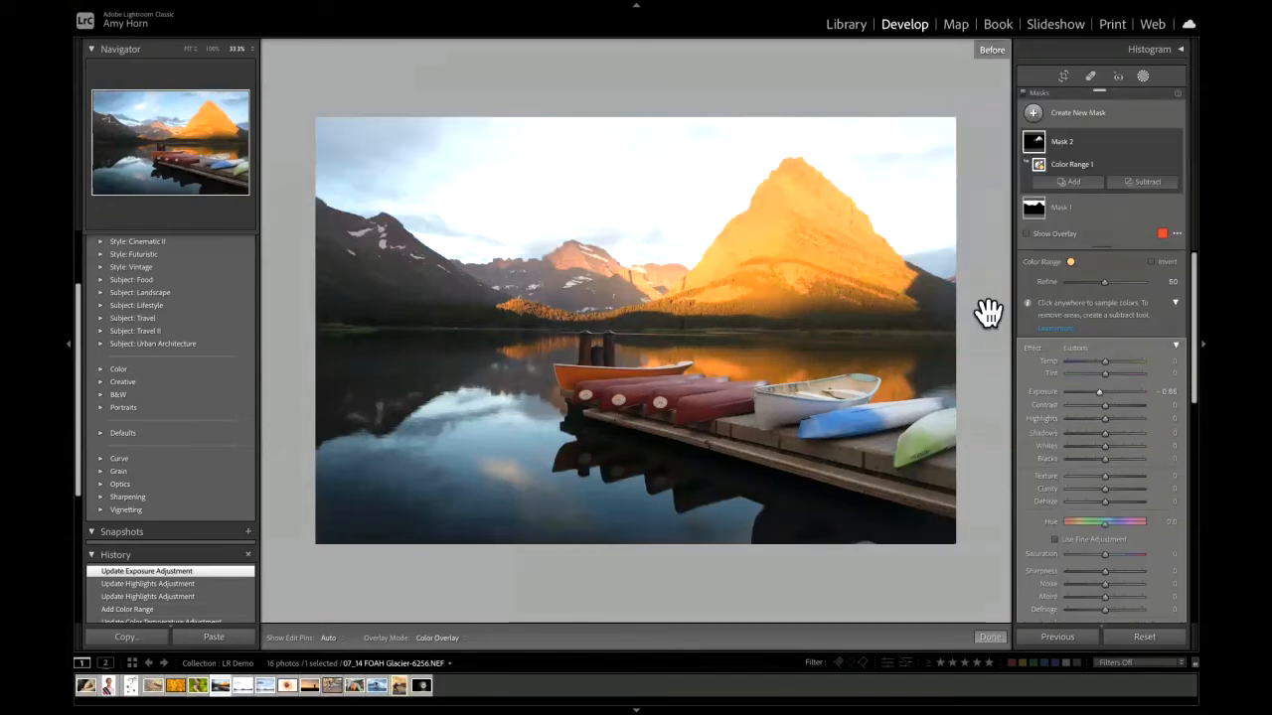
key(backslash)
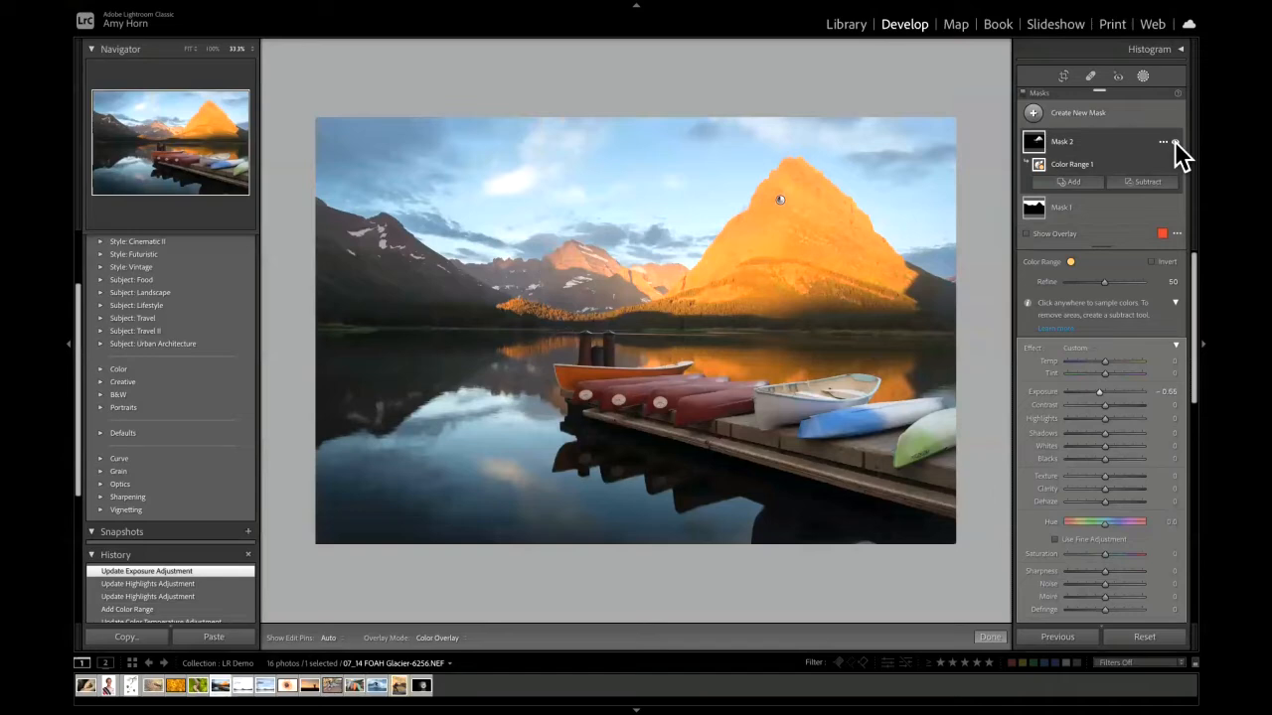
- Try a Luminance Range mask sampled on the mountain with Mask 2 hidden, delete it and show Mask 2 again
click(1175, 143)
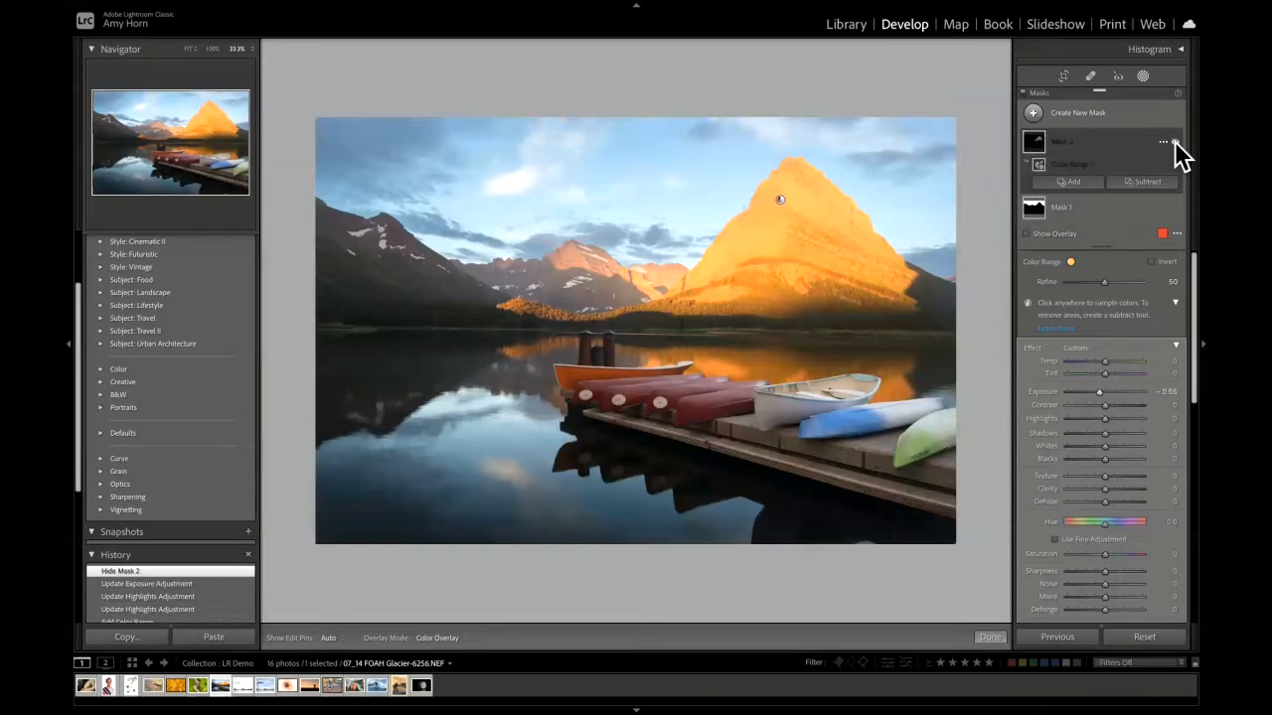
click(1033, 112)
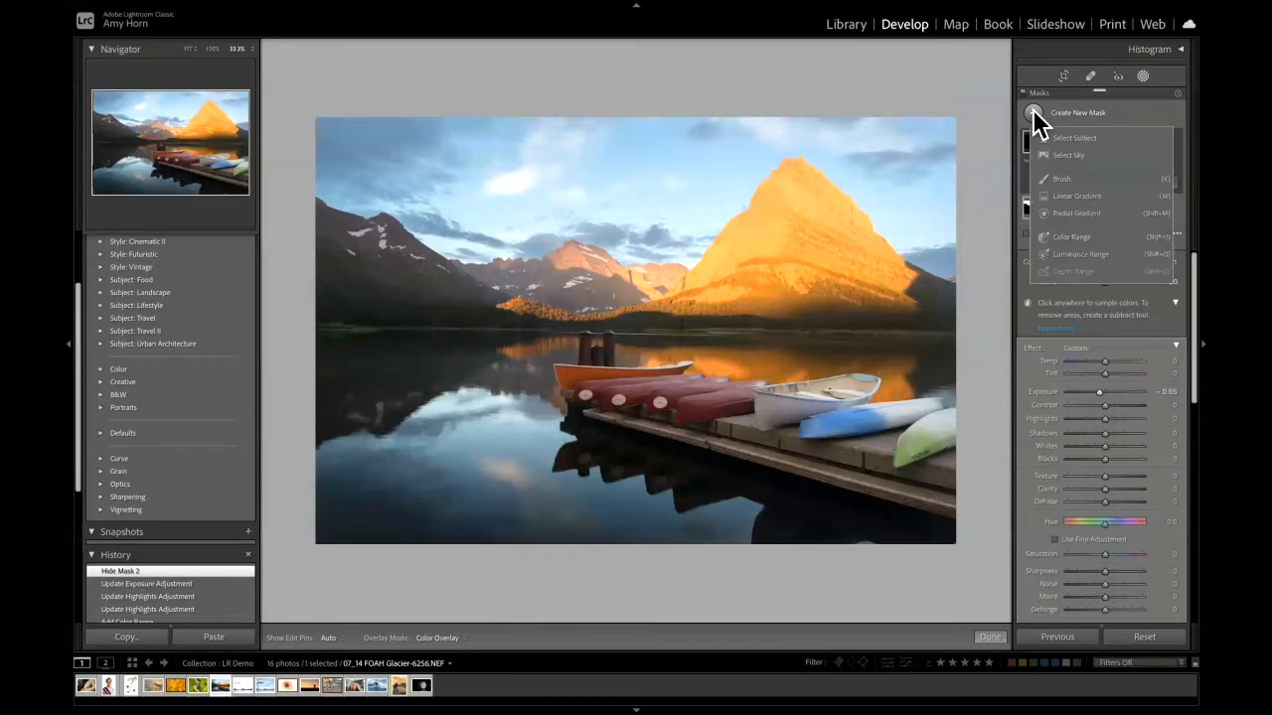
click(1068, 253)
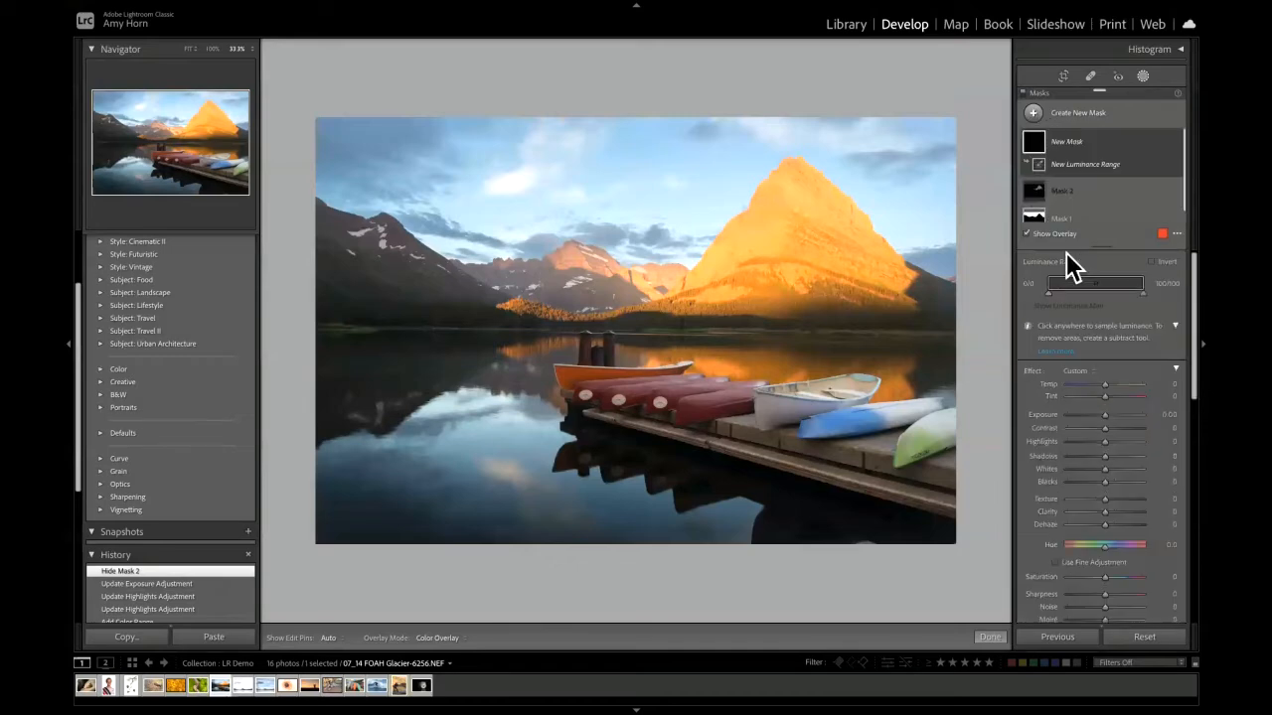
click(765, 223)
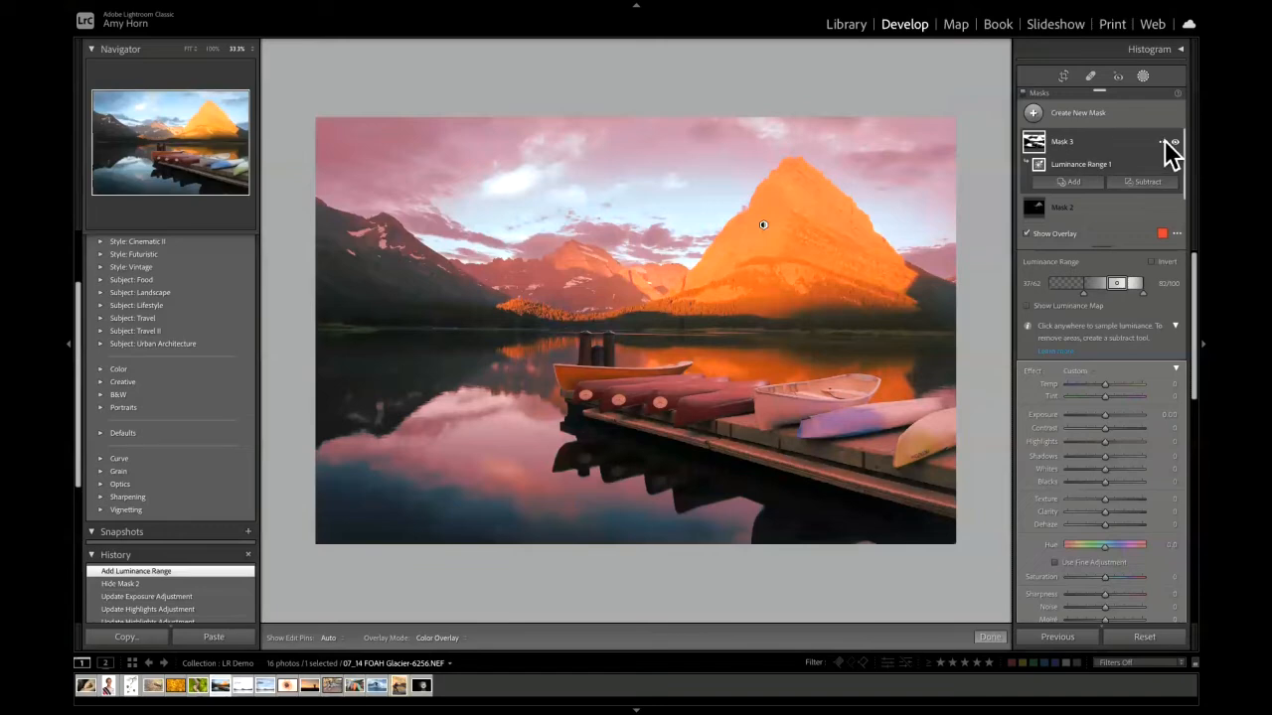
click(1164, 142)
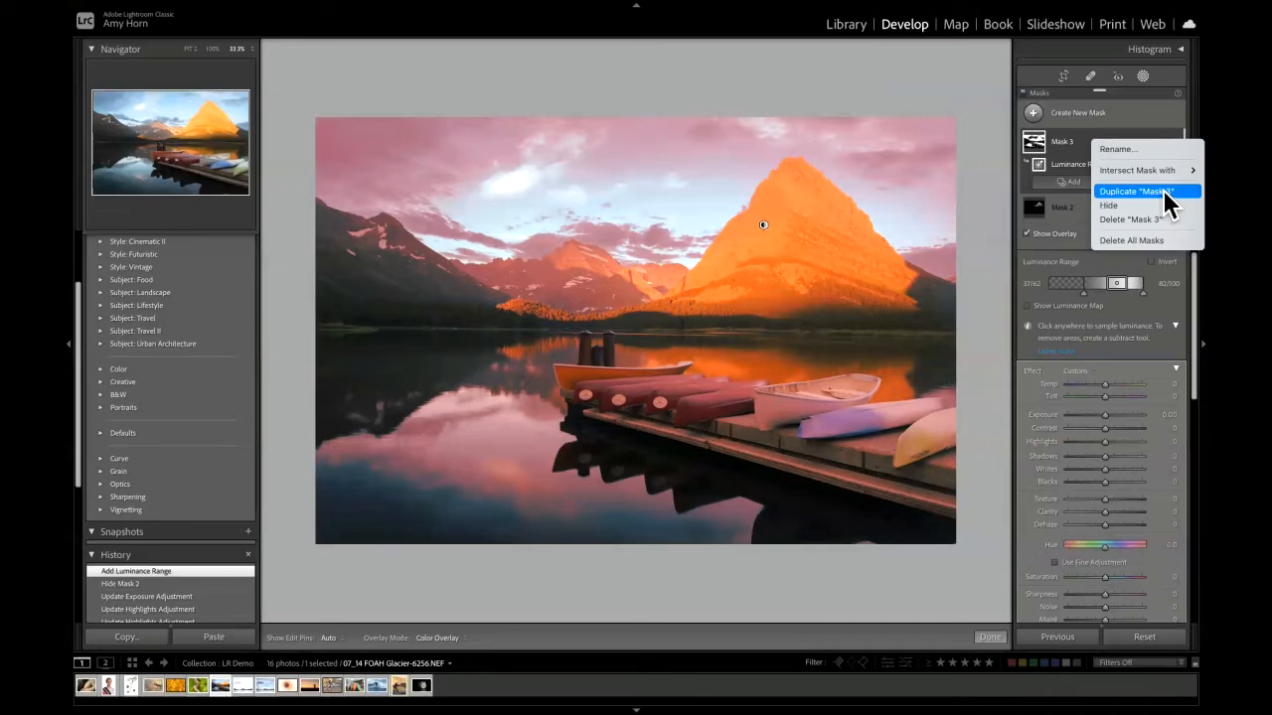
click(1134, 219)
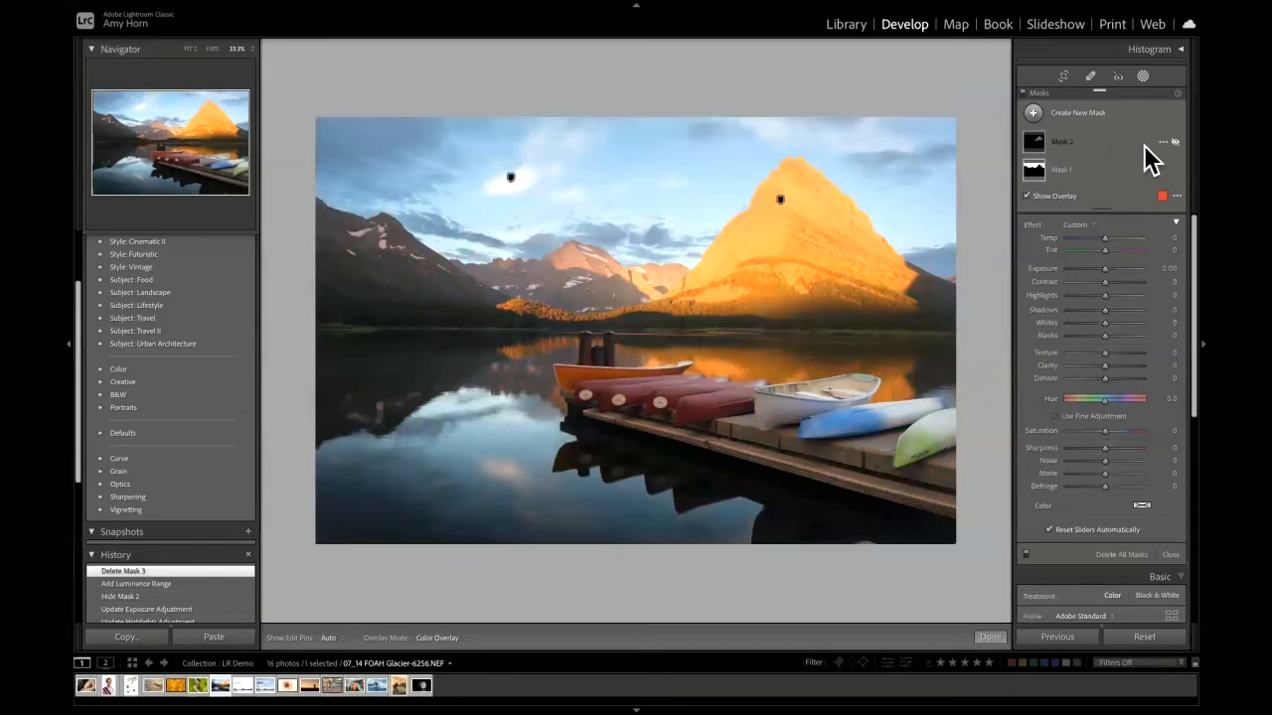
click(1175, 141)
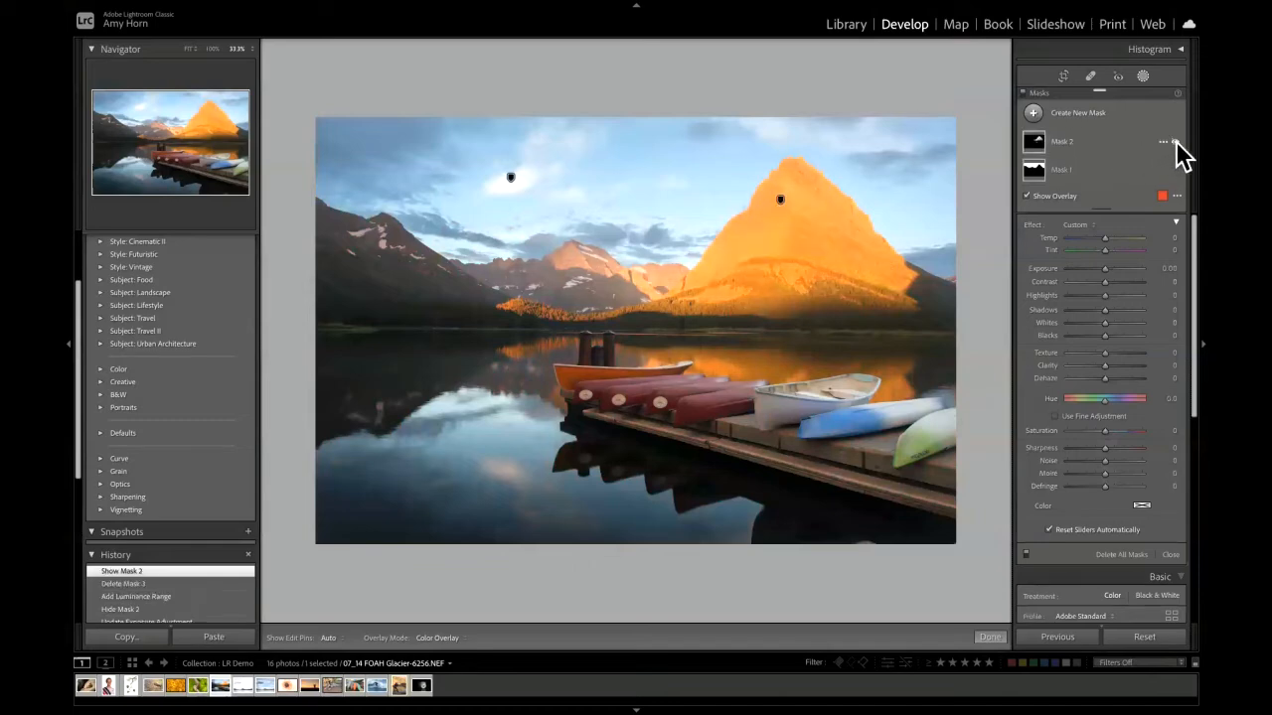
- Select the mountain's Color Range mask and set its Exposure to -0.27
click(1033, 141)
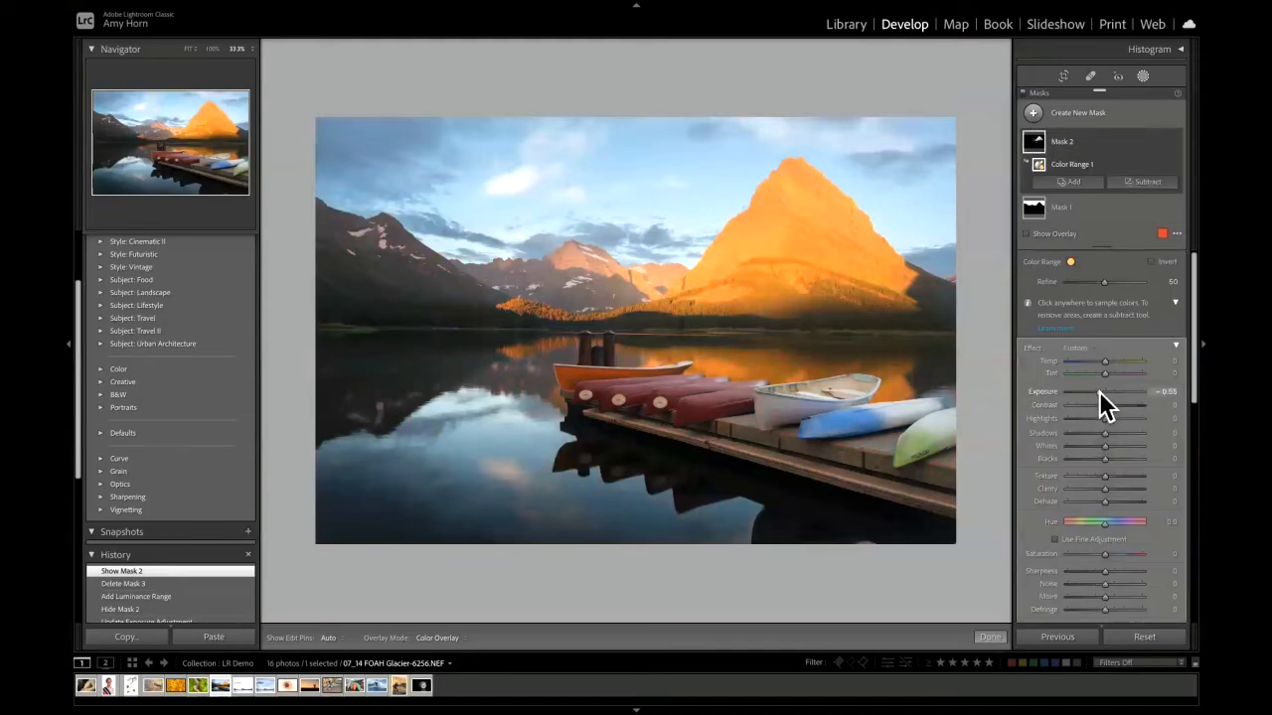
drag(1100, 390, 1101, 391)
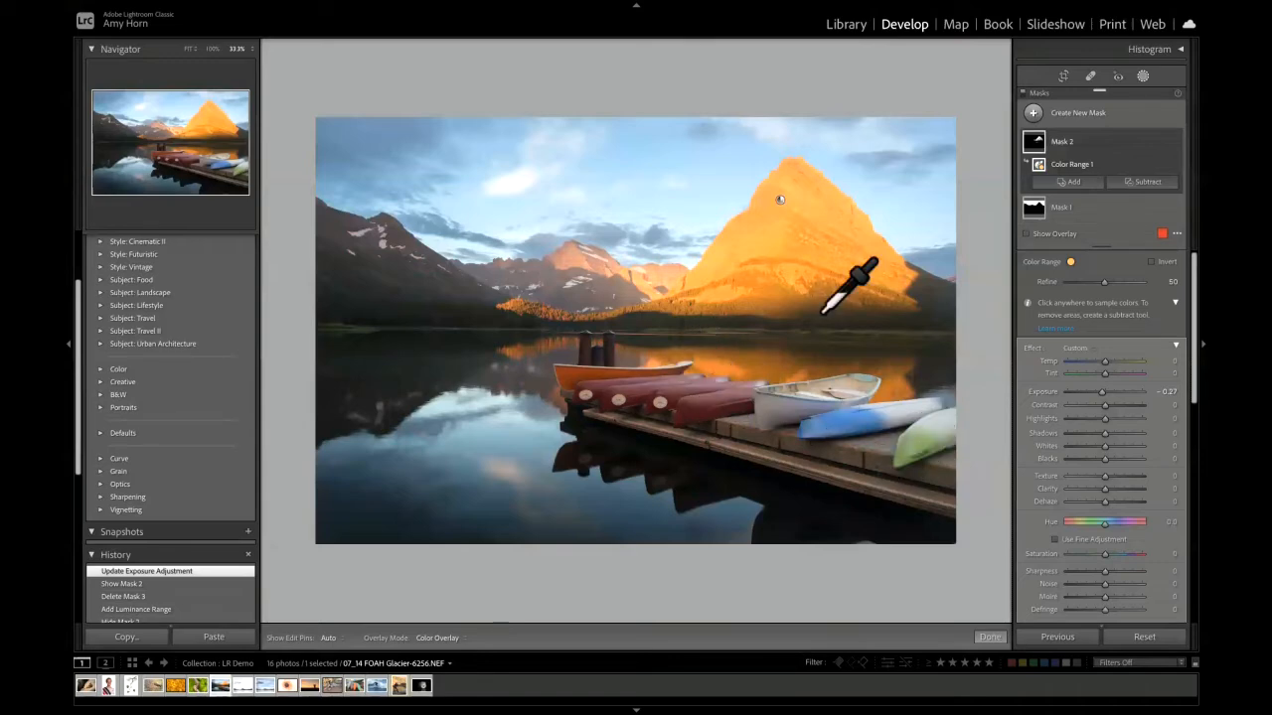
- Create a Radial Gradient mask, rotate it to follow the dock's angle and position it over the canoes
click(1033, 112)
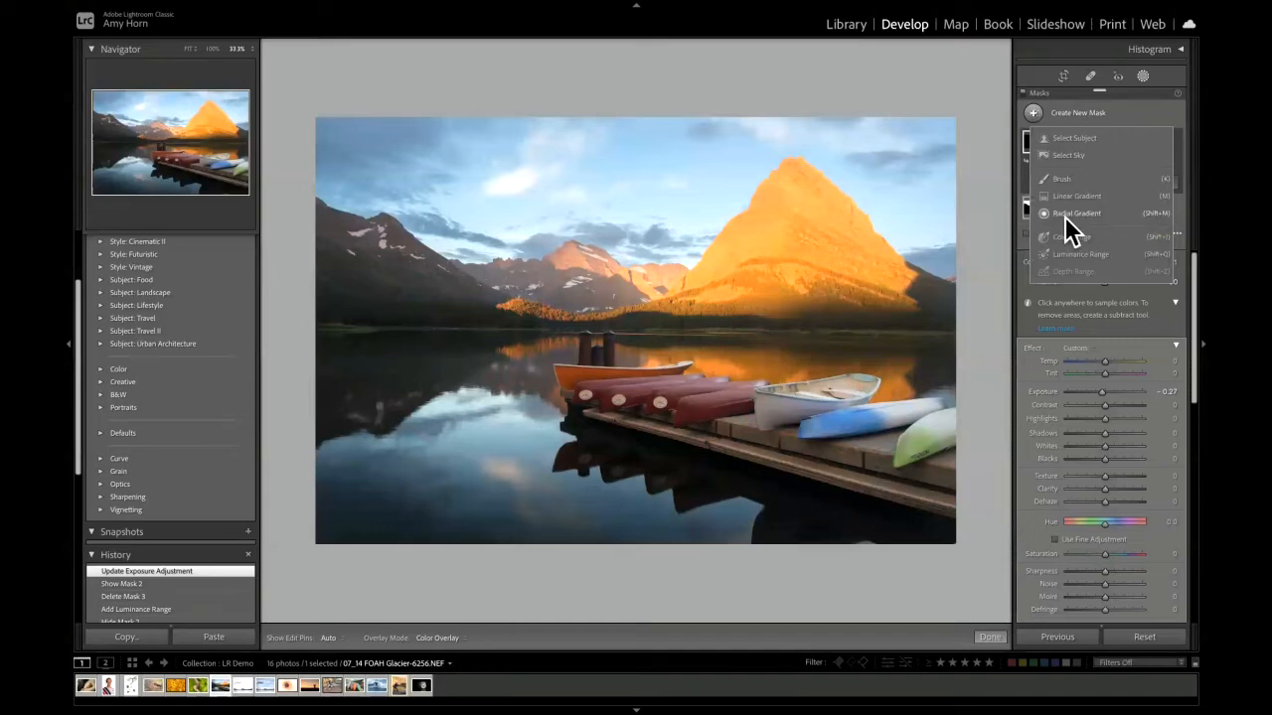
click(1073, 214)
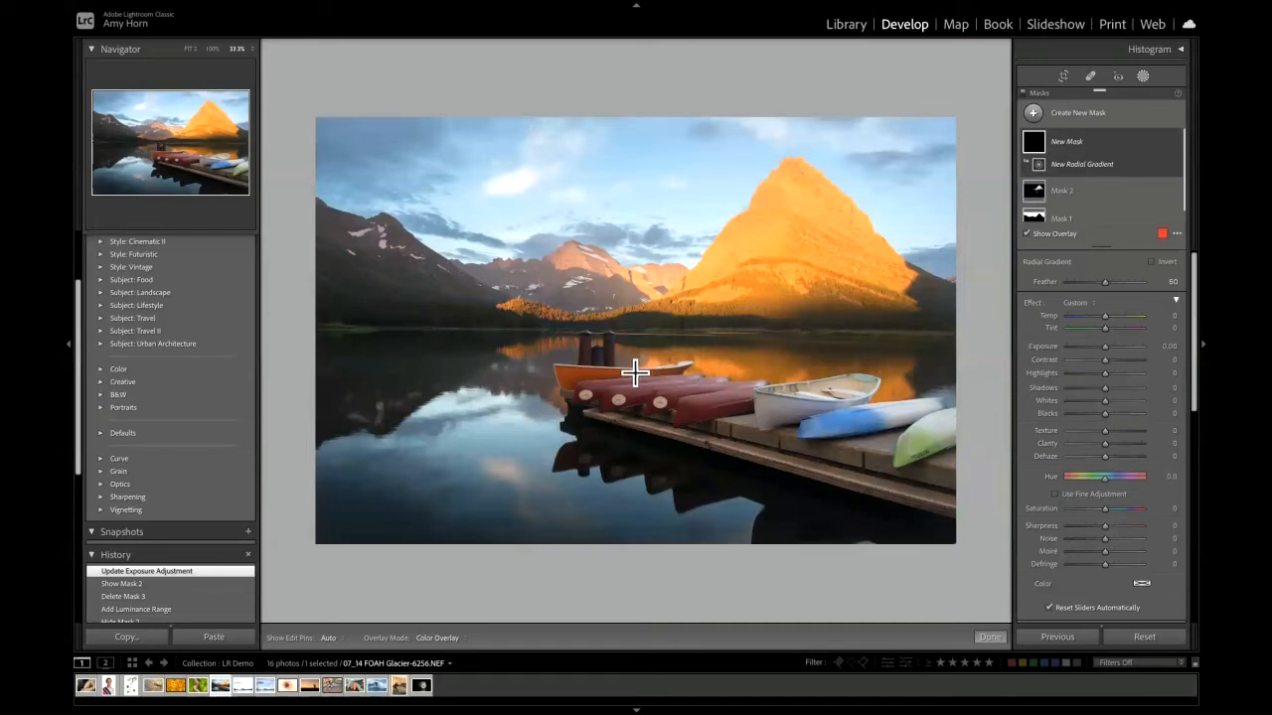
drag(647, 373, 813, 408)
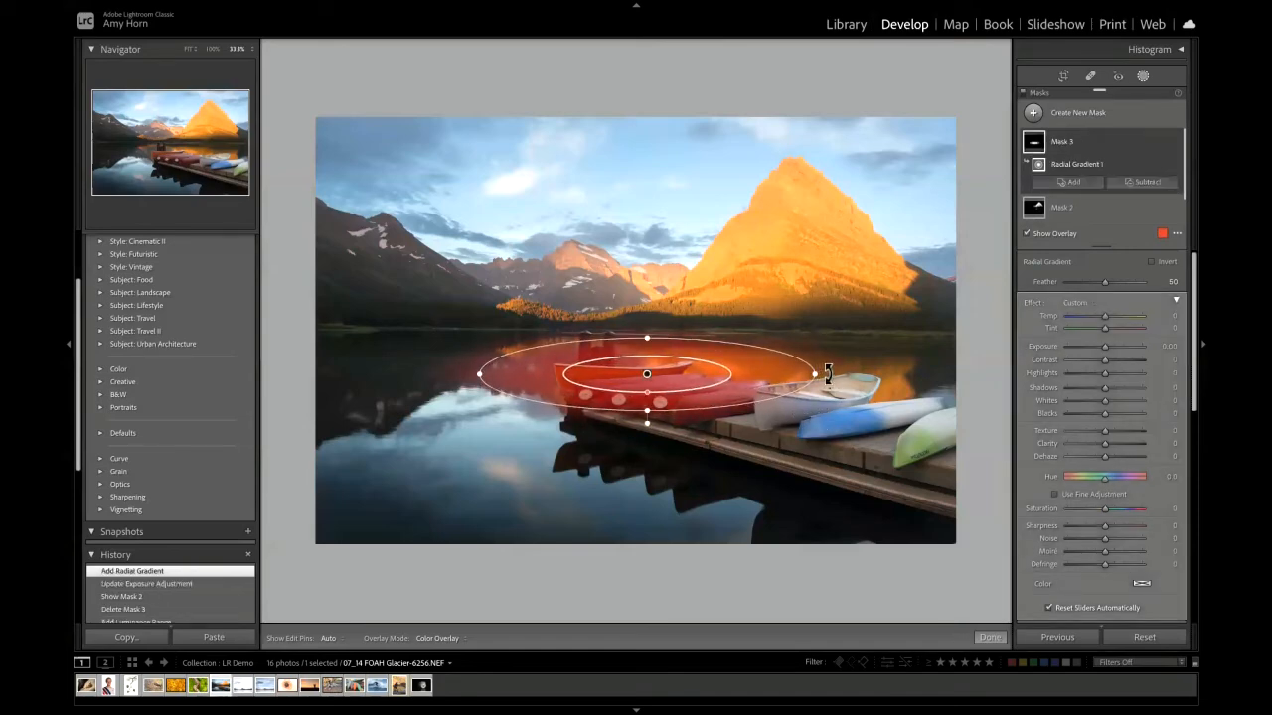
drag(828, 373, 813, 420)
drag(647, 374, 729, 410)
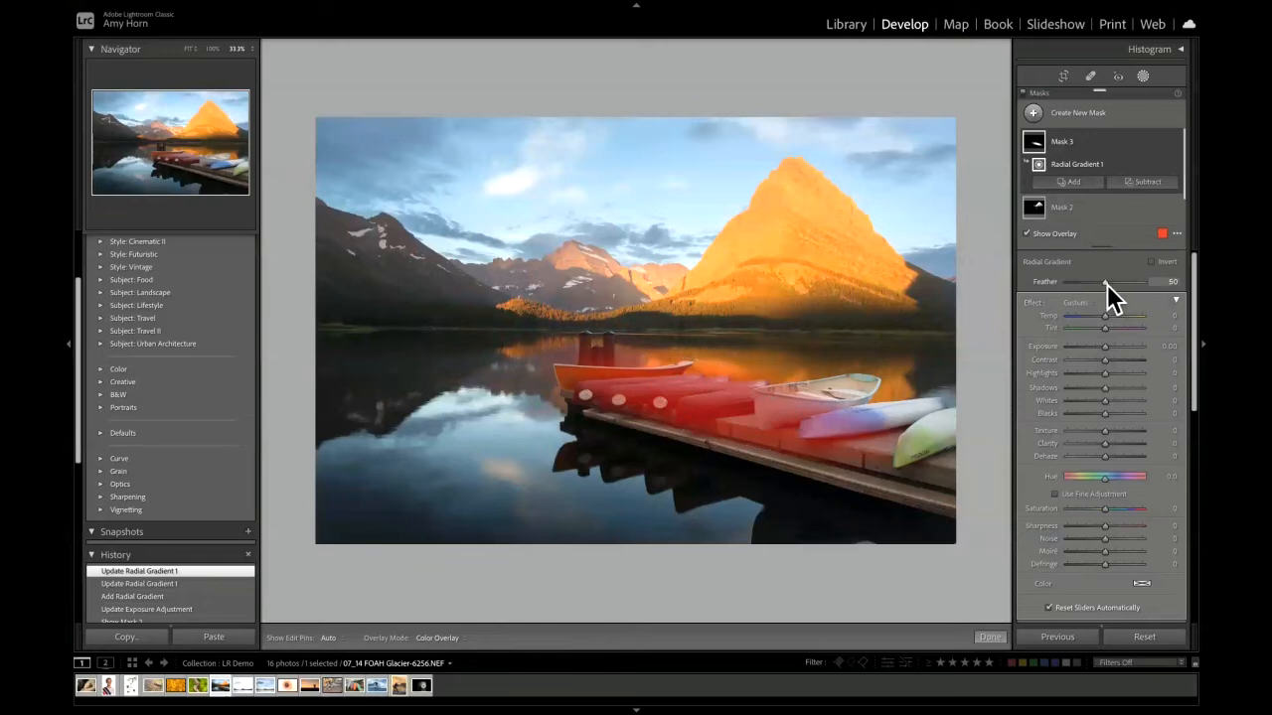
- Try the canoe gradient's Feather at 0 and set it to 68, hide the overlay and raise the Exposure to 0.55
drag(1149, 284, 1049, 280)
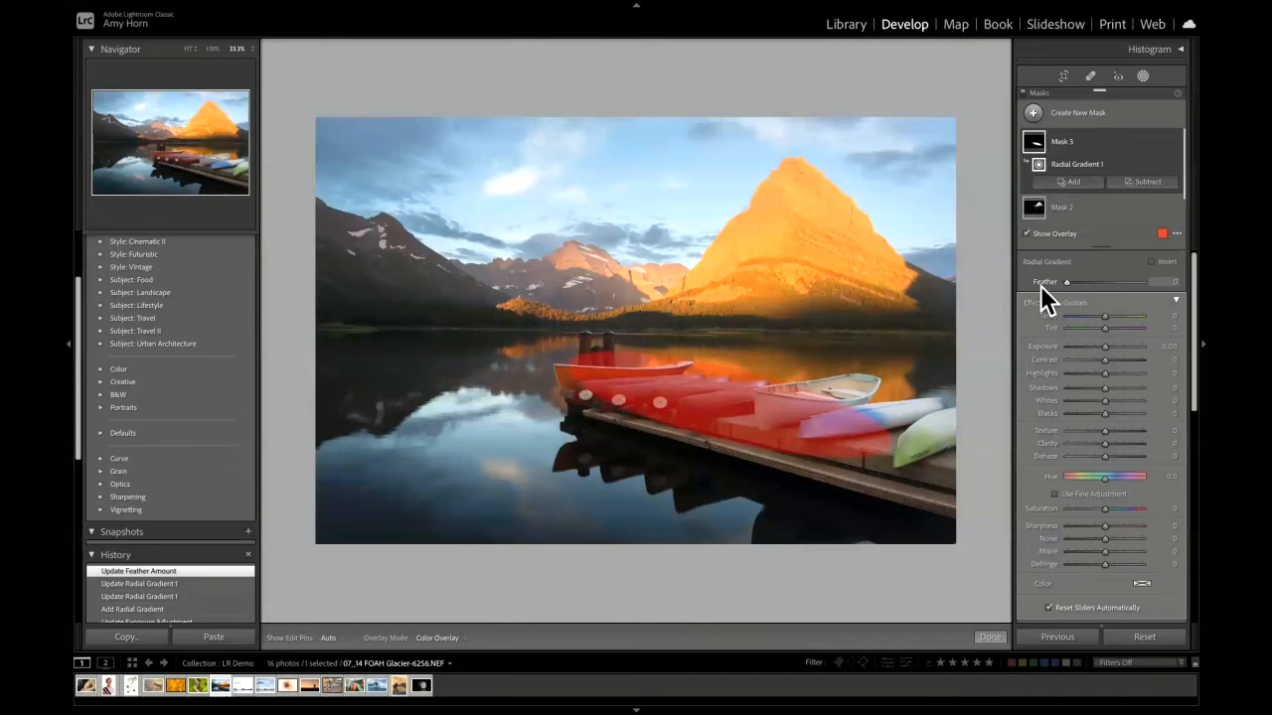
drag(1041, 285, 1119, 288)
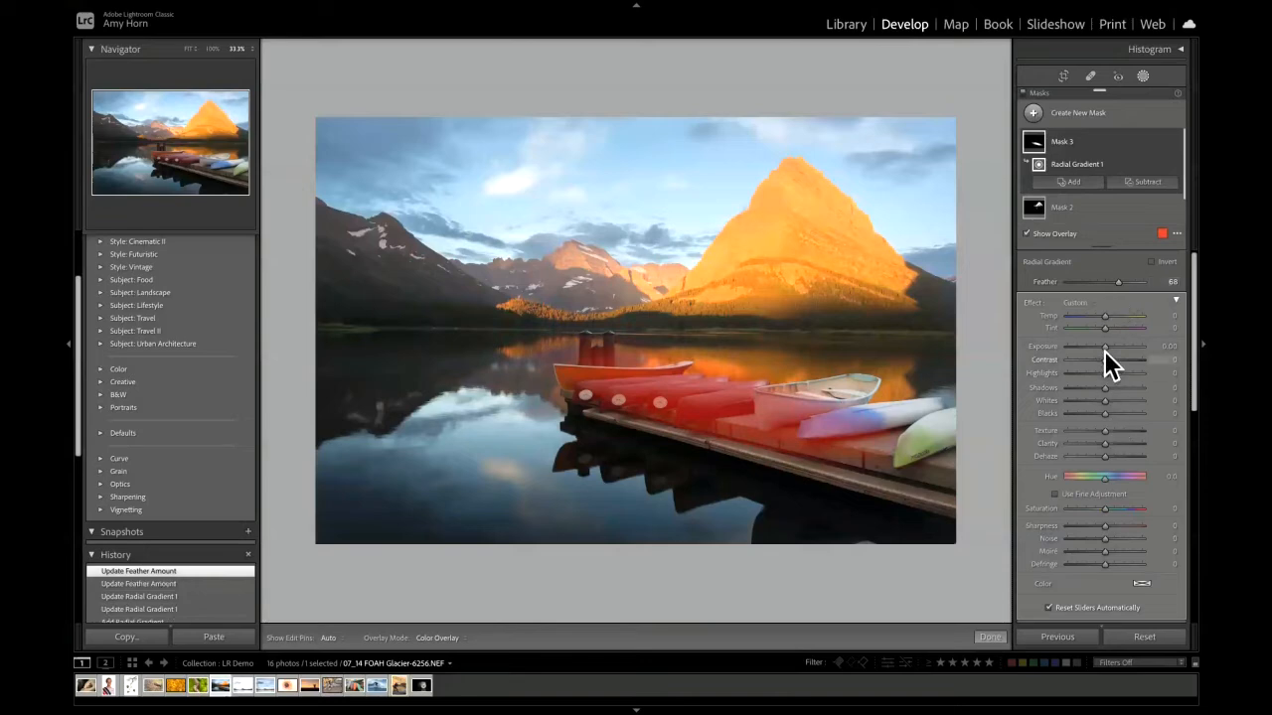
key(o)
mouse_move(1105, 347)
mouse_down()
mouse_move(1163, 351)
mouse_move(1108, 356)
mouse_up()
- Widen the radial gradient and reposition it around the canoes and dock, and set its Exposure to 1.02
drag(710, 411, 676, 502)
drag(702, 420, 719, 414)
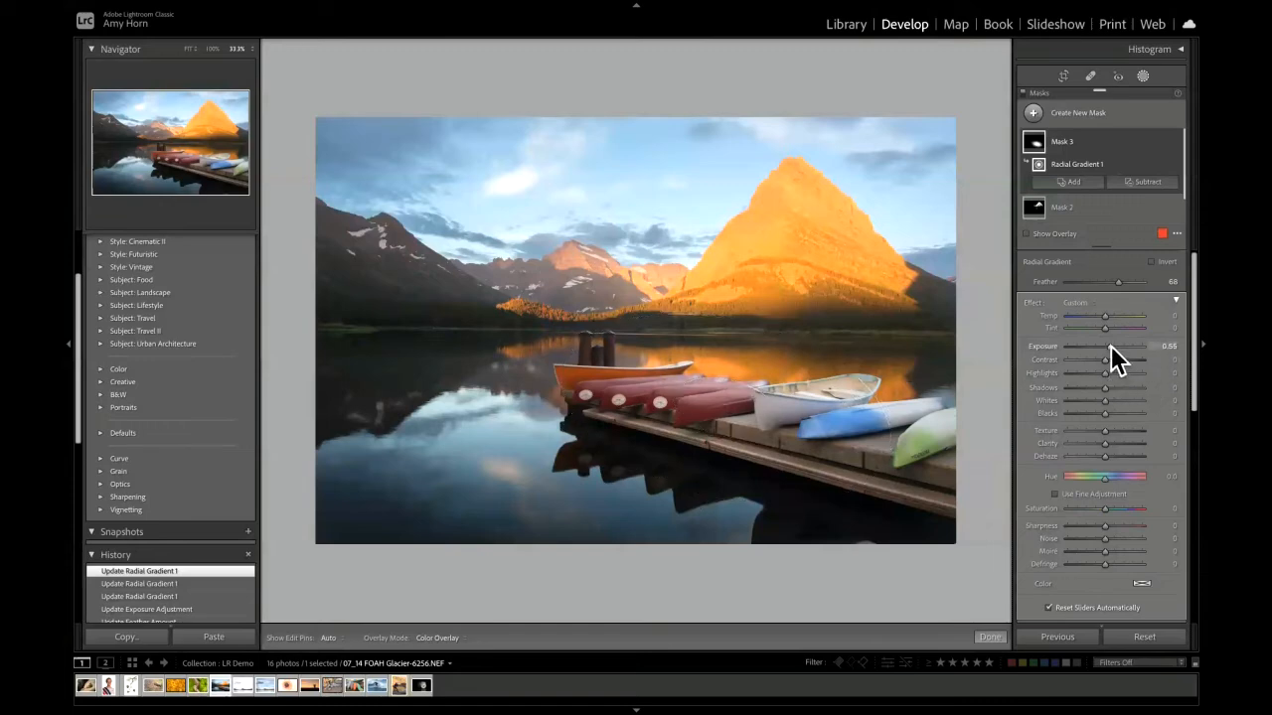
drag(1111, 346, 1115, 356)
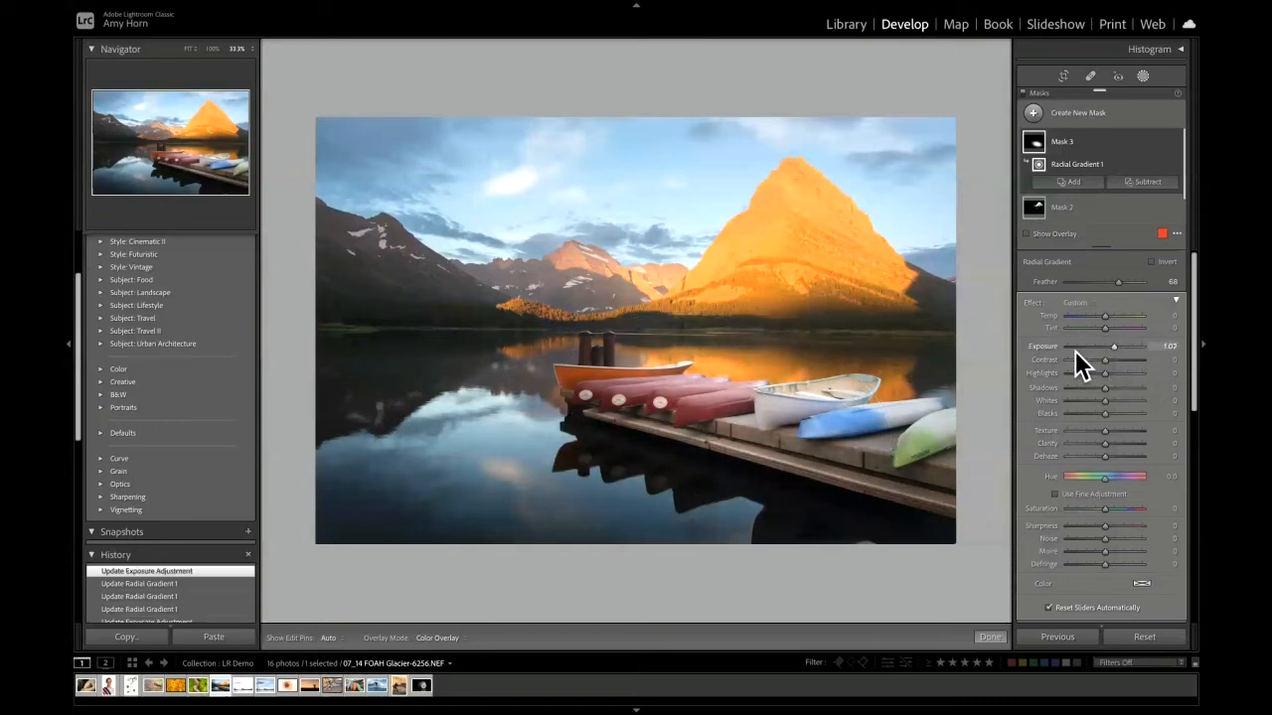
mouse_move(699, 416)
mouse_down()
mouse_move(670, 407)
mouse_move(684, 401)
mouse_up()
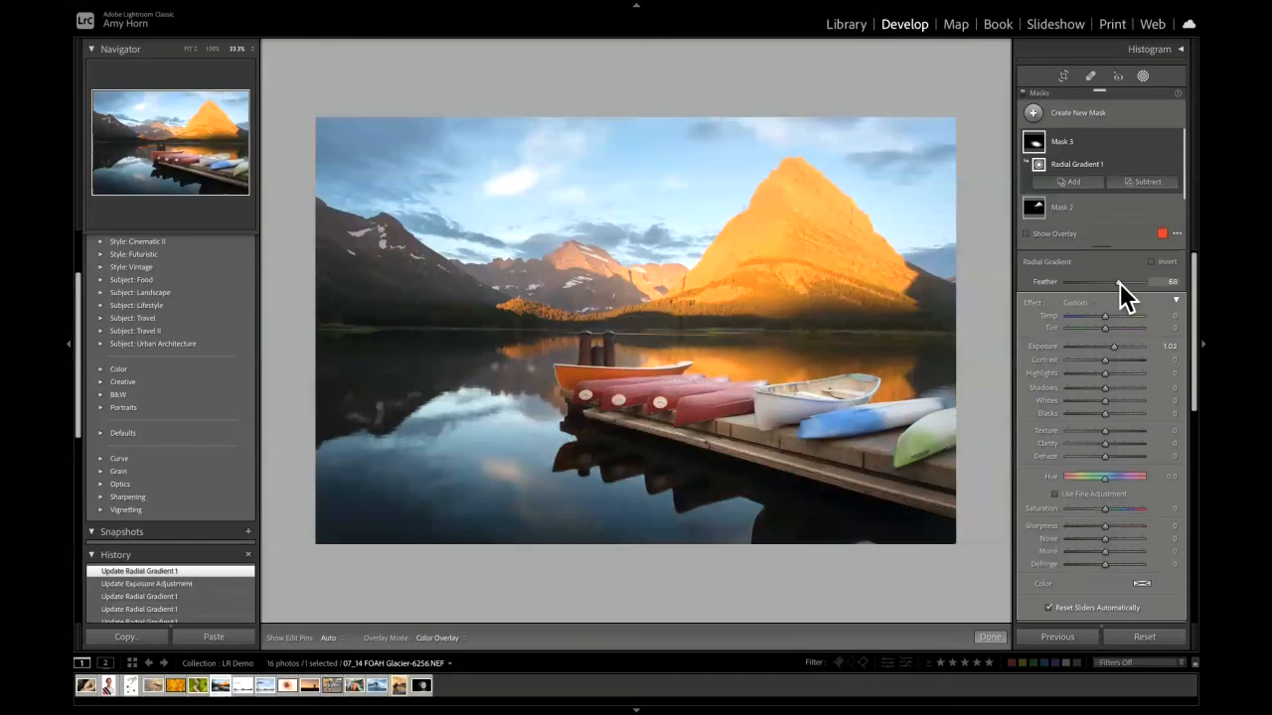
- Set the canoe gradient's Feather to 45, recentre it over the canoes and compare the photo before and after
drag(1112, 282, 1101, 283)
drag(702, 416, 718, 421)
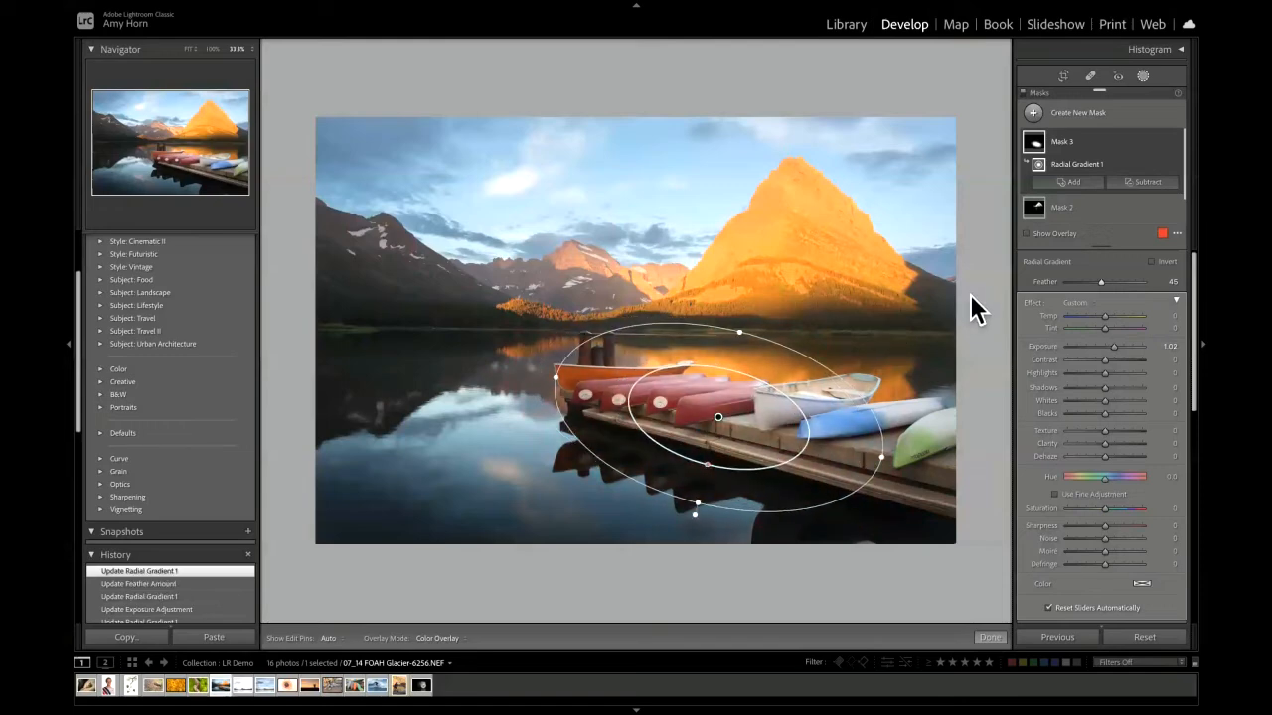
key(backslash)
key(backslash)
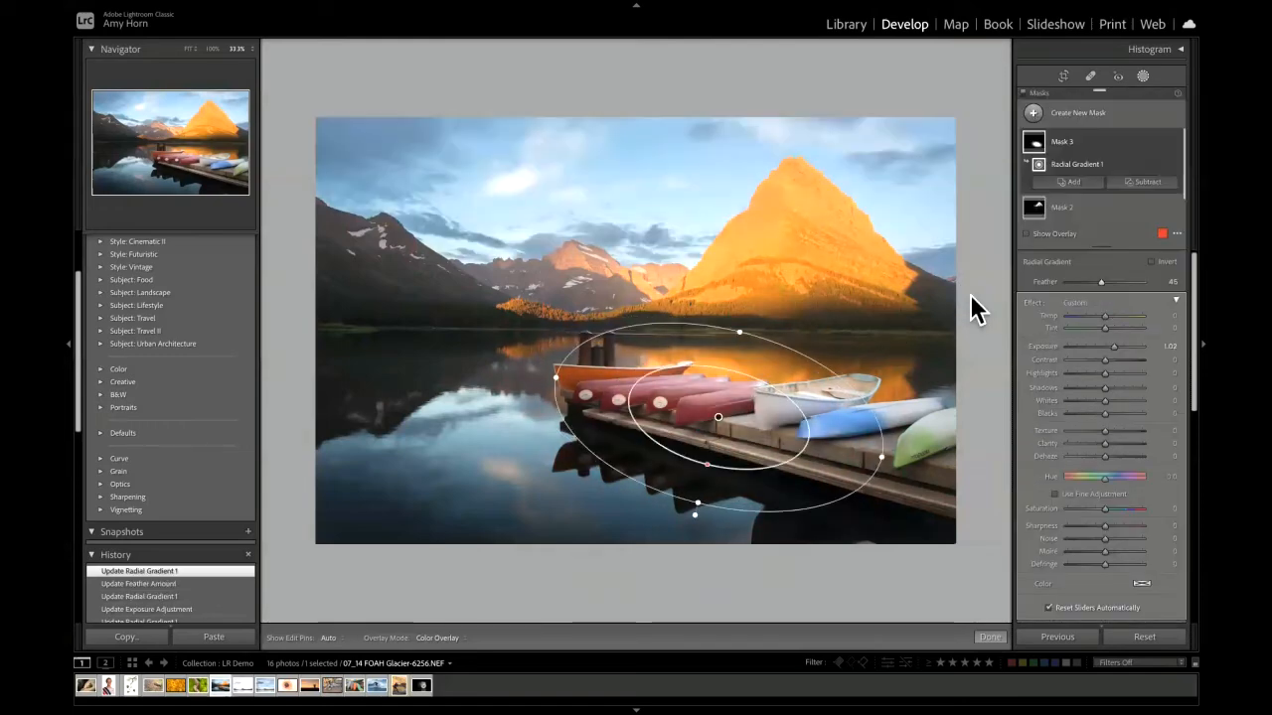
key(backslash)
key(backslash)
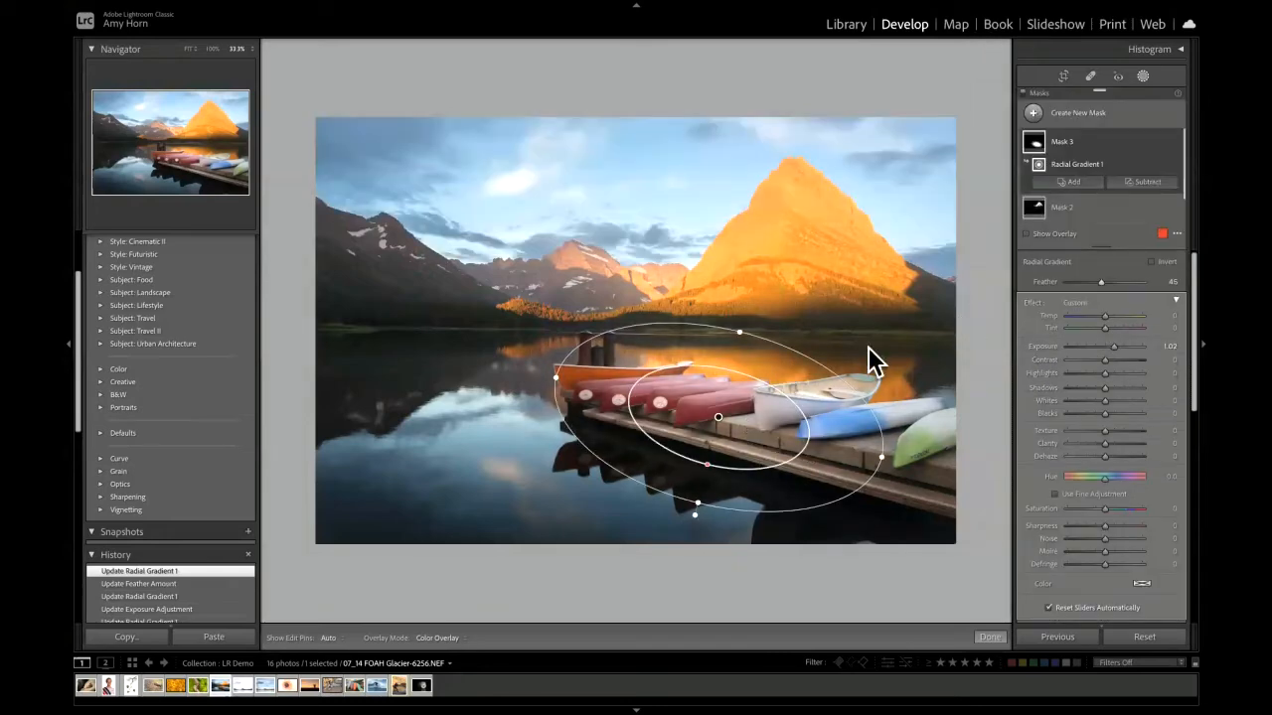
- Rename the radial gradient mask over the boats, Mask 3, as canoes
double_click(1061, 144)
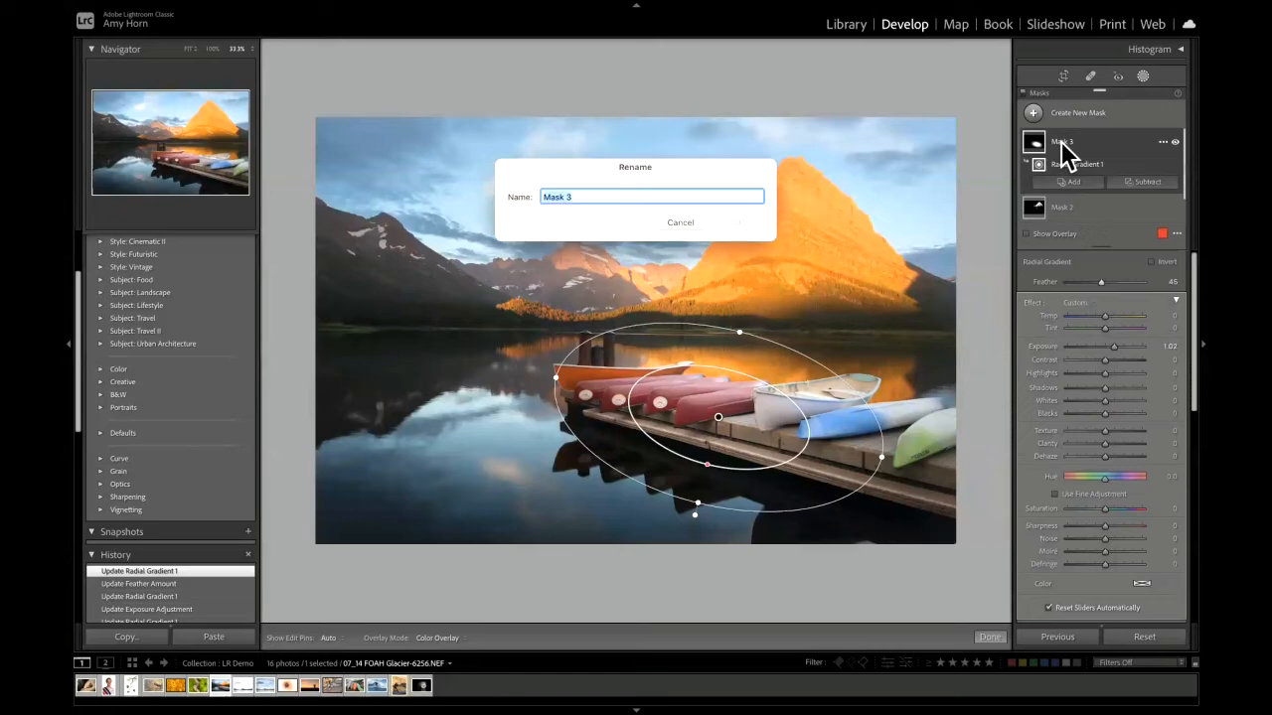
text(canoes)
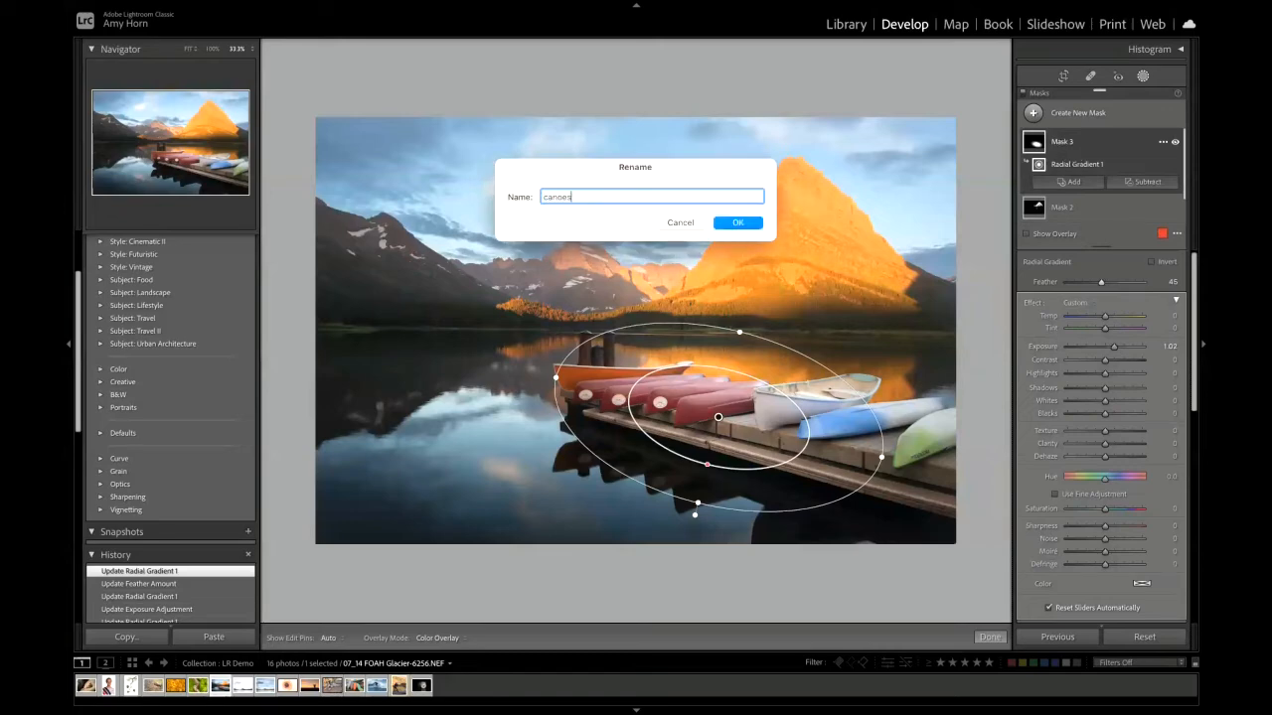
key(Return)
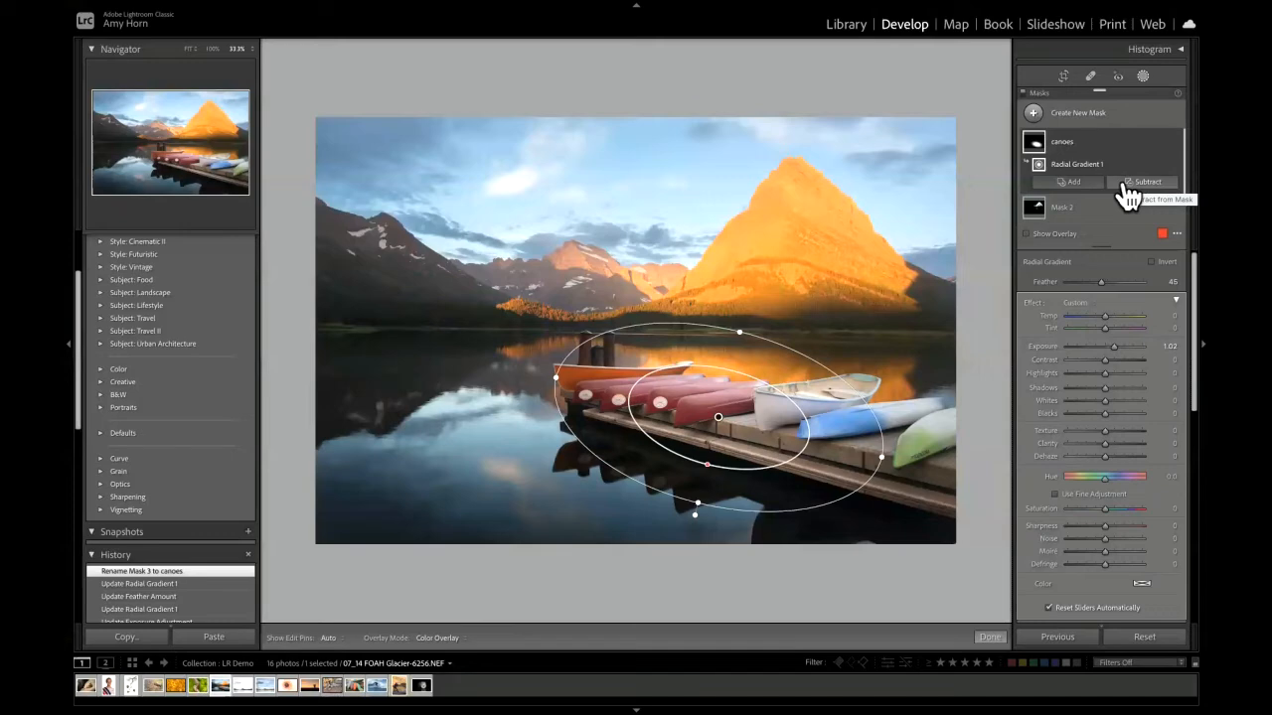
- Compare the edited Prescott lake photo with its unedited version and open 04_20 Prescott-1627.ORF / Copy 1 for editing
click(244, 692)
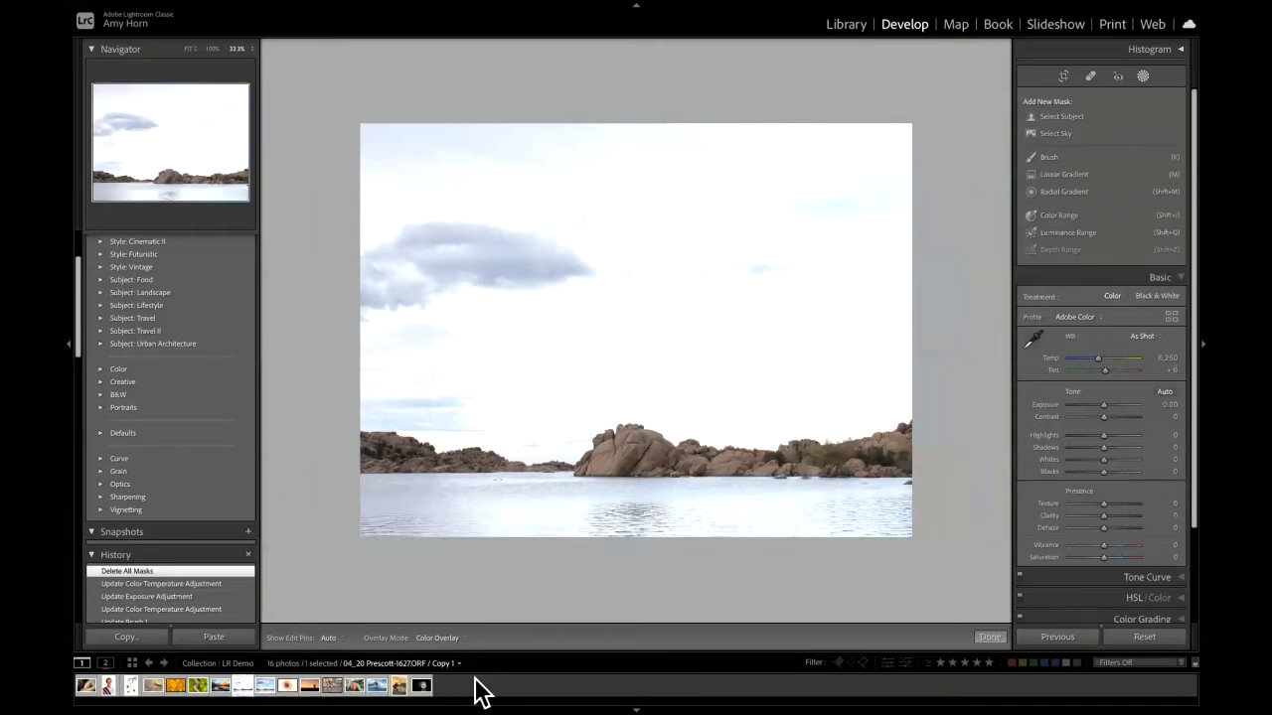
click(268, 693)
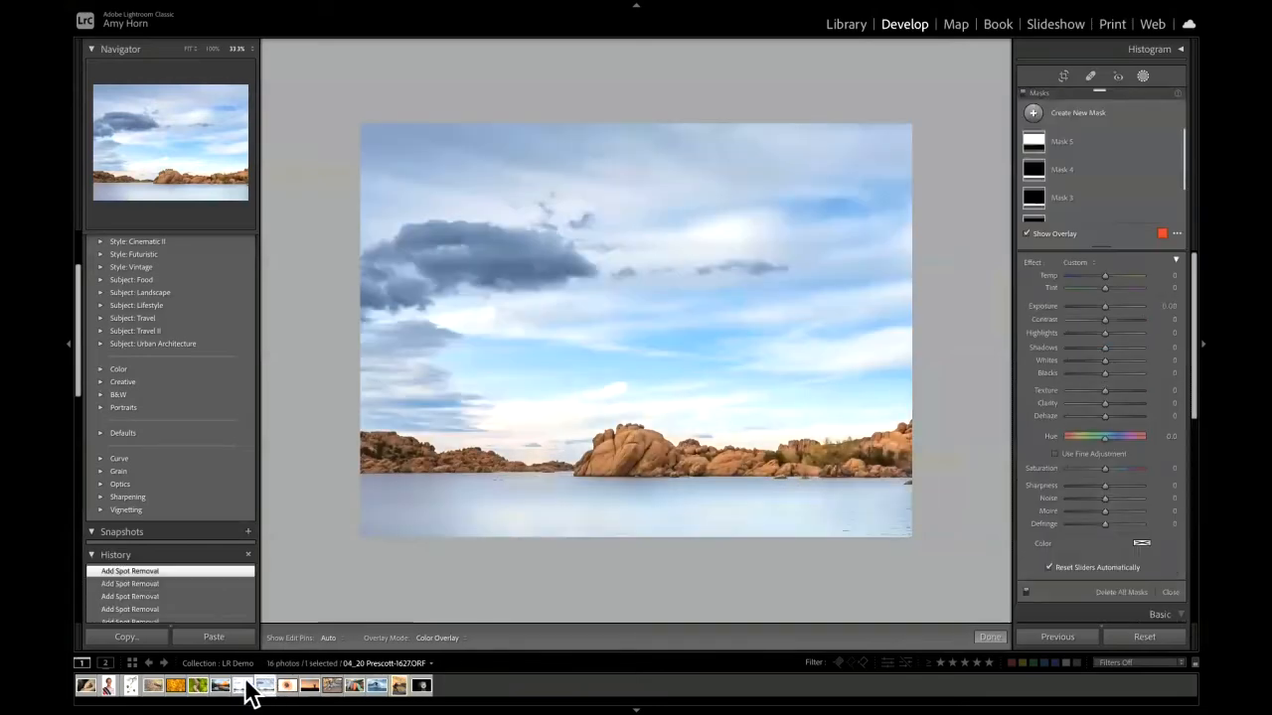
click(244, 690)
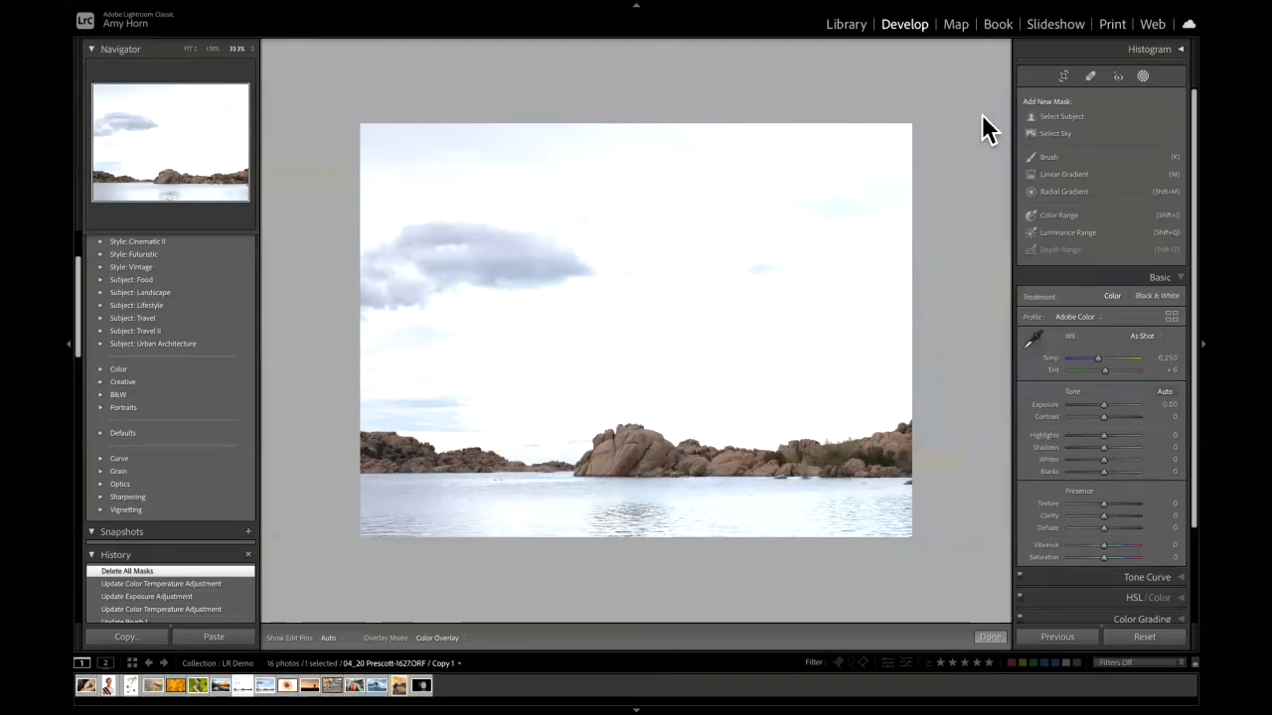
- Create a Select Sky mask, hide its overlay, and set Highlights to -100 and Temp to -28
click(1055, 134)
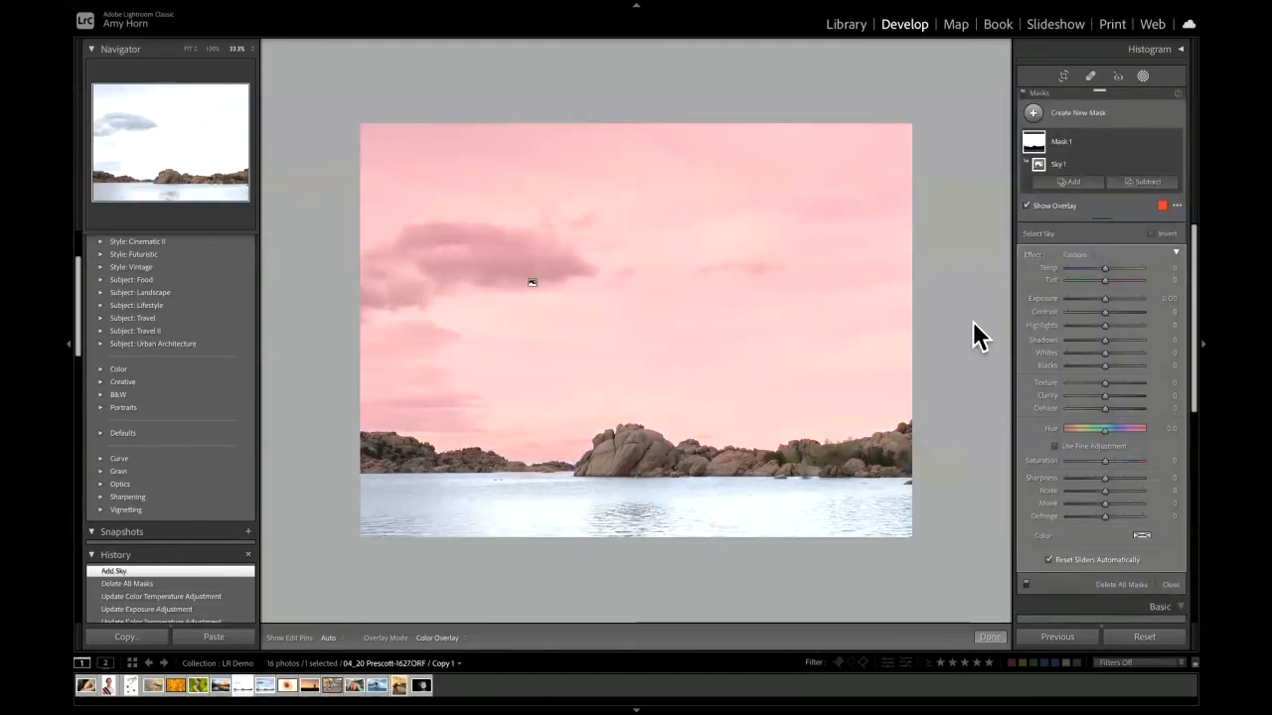
key(o)
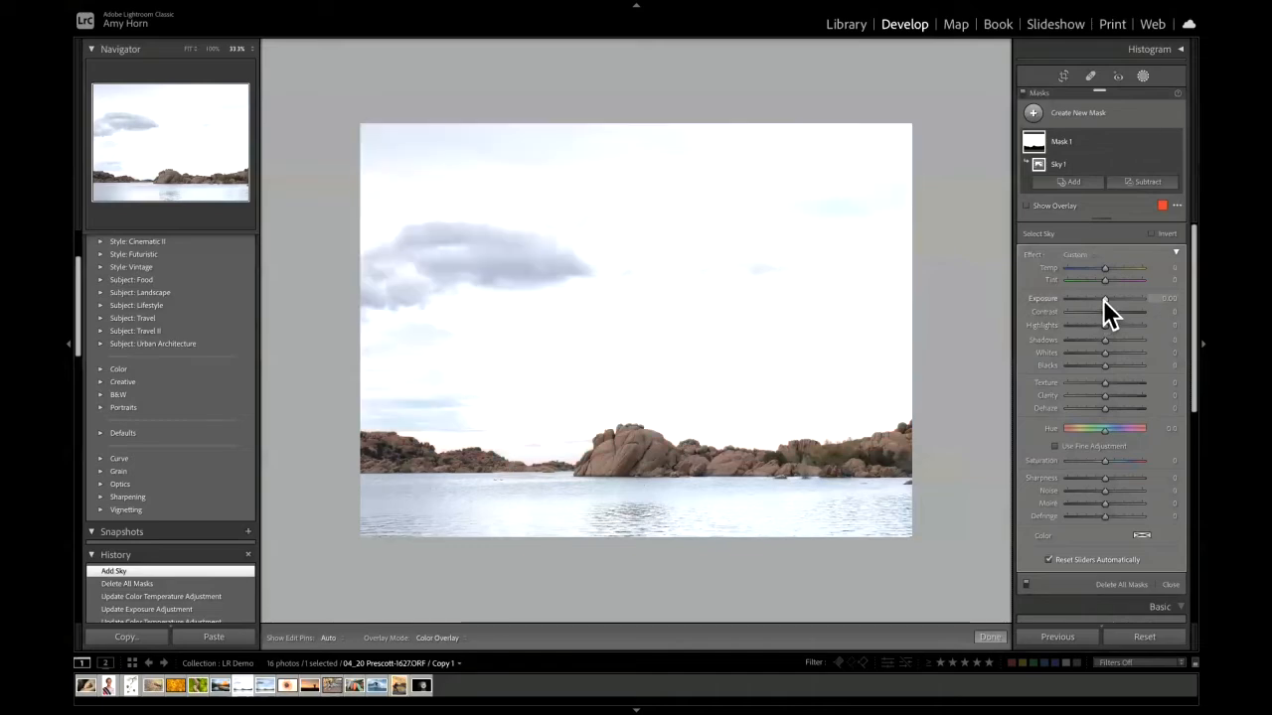
drag(1104, 325, 1064, 327)
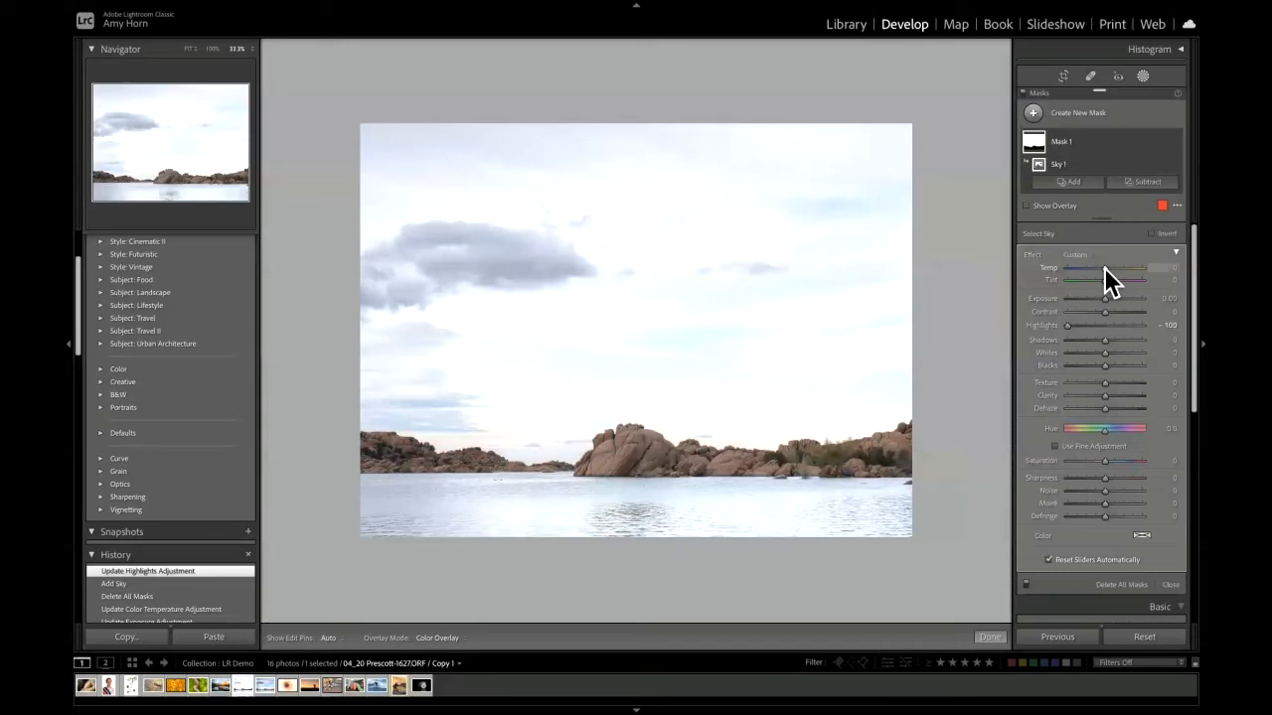
drag(1104, 267, 1099, 269)
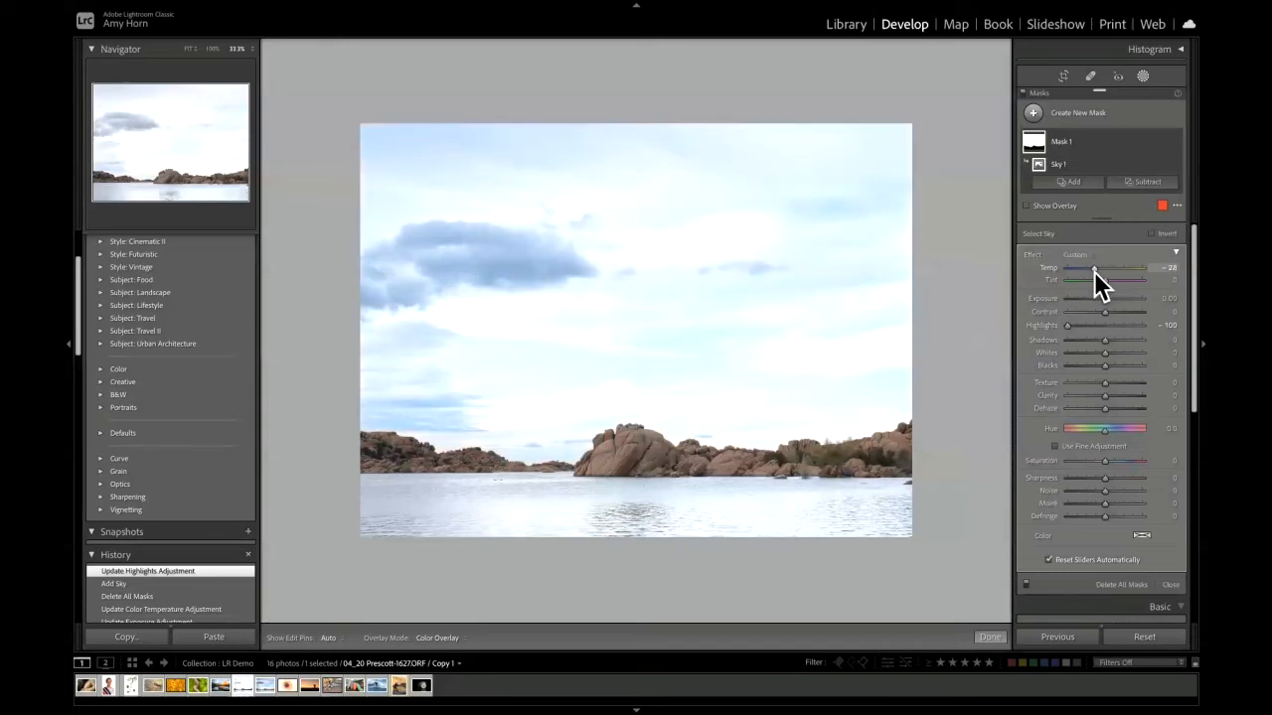
drag(1094, 271, 1094, 271)
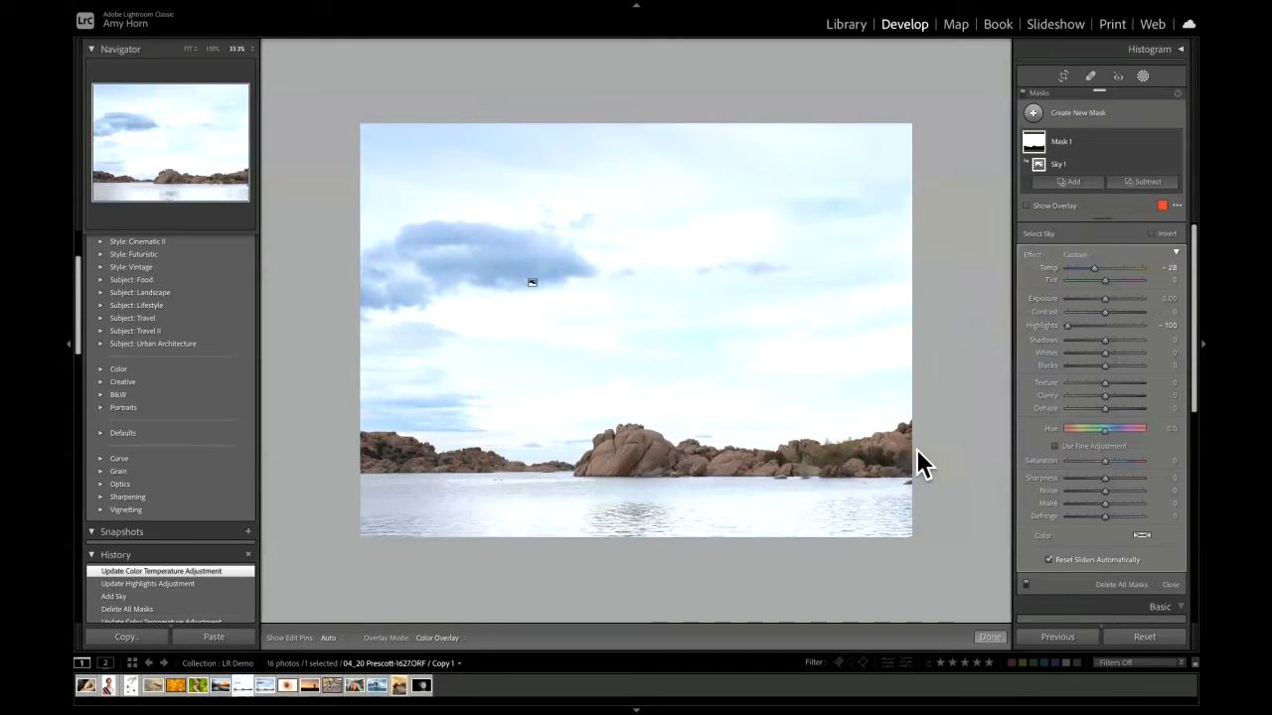
- Rename the new sky selection mask as sky
double_click(1059, 140)
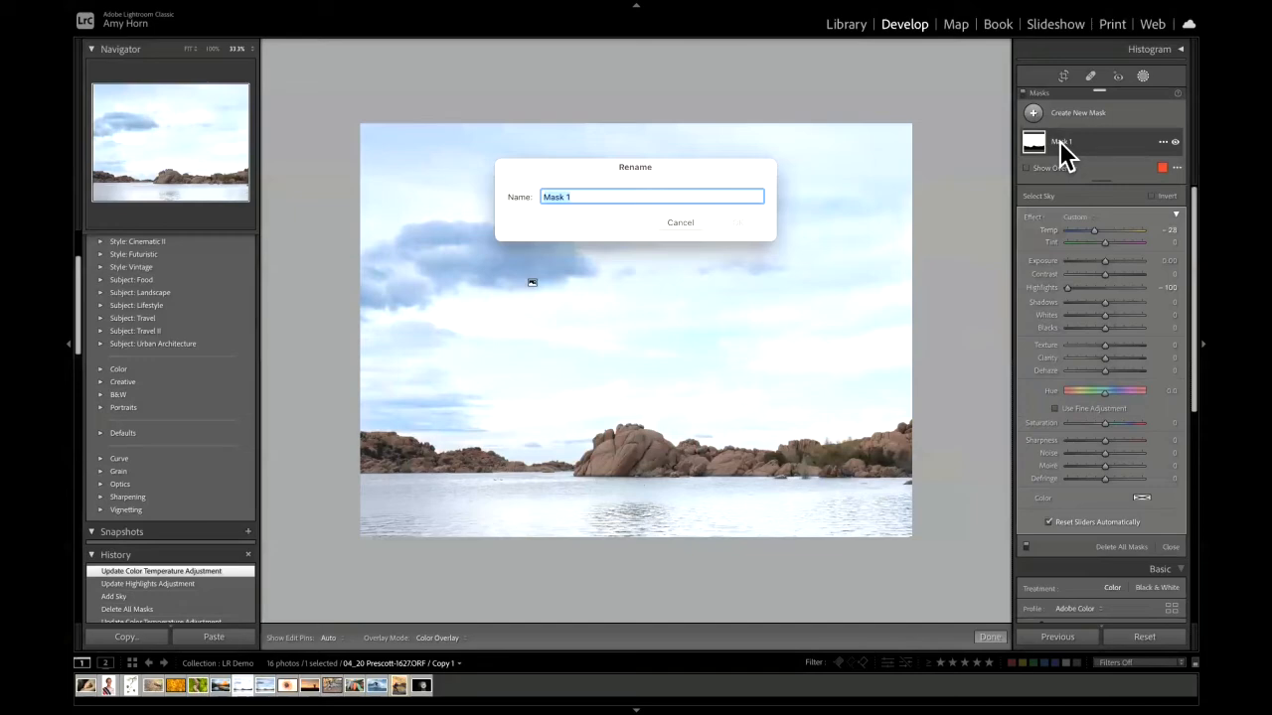
text(sky)
key(Return)
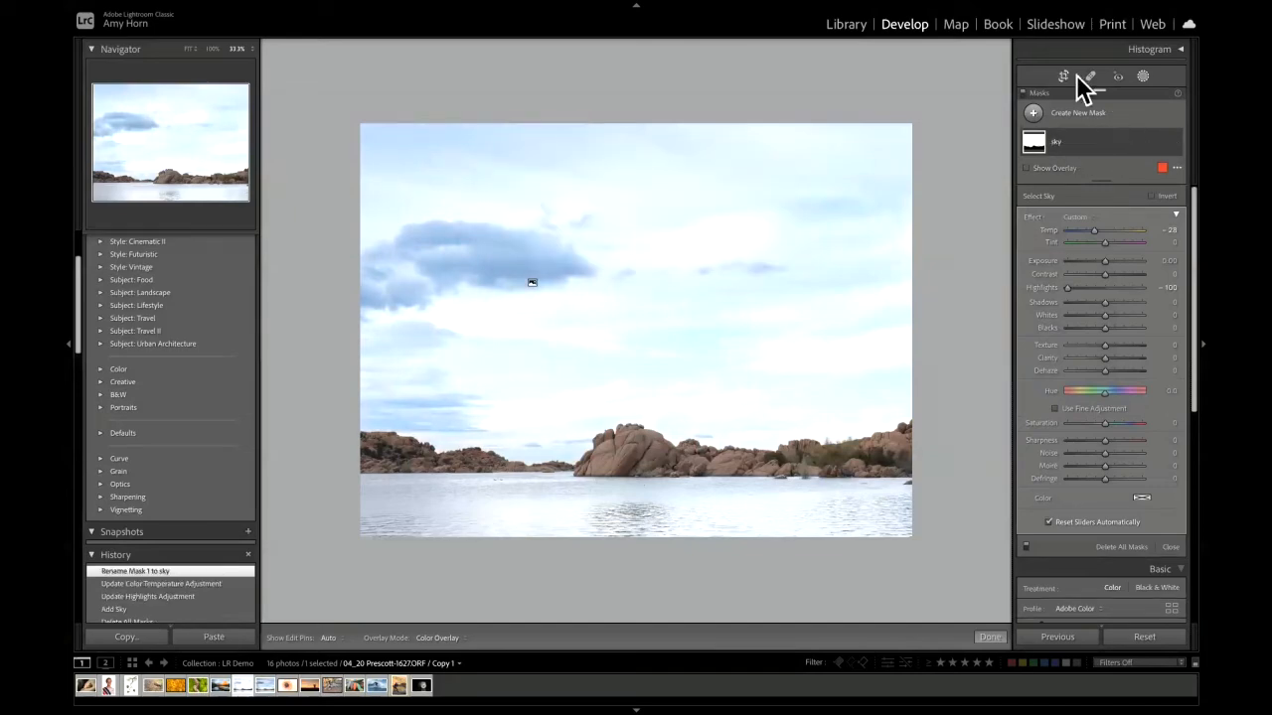
- Create a Select Subject mask for the central rocks and expand its components
click(1033, 111)
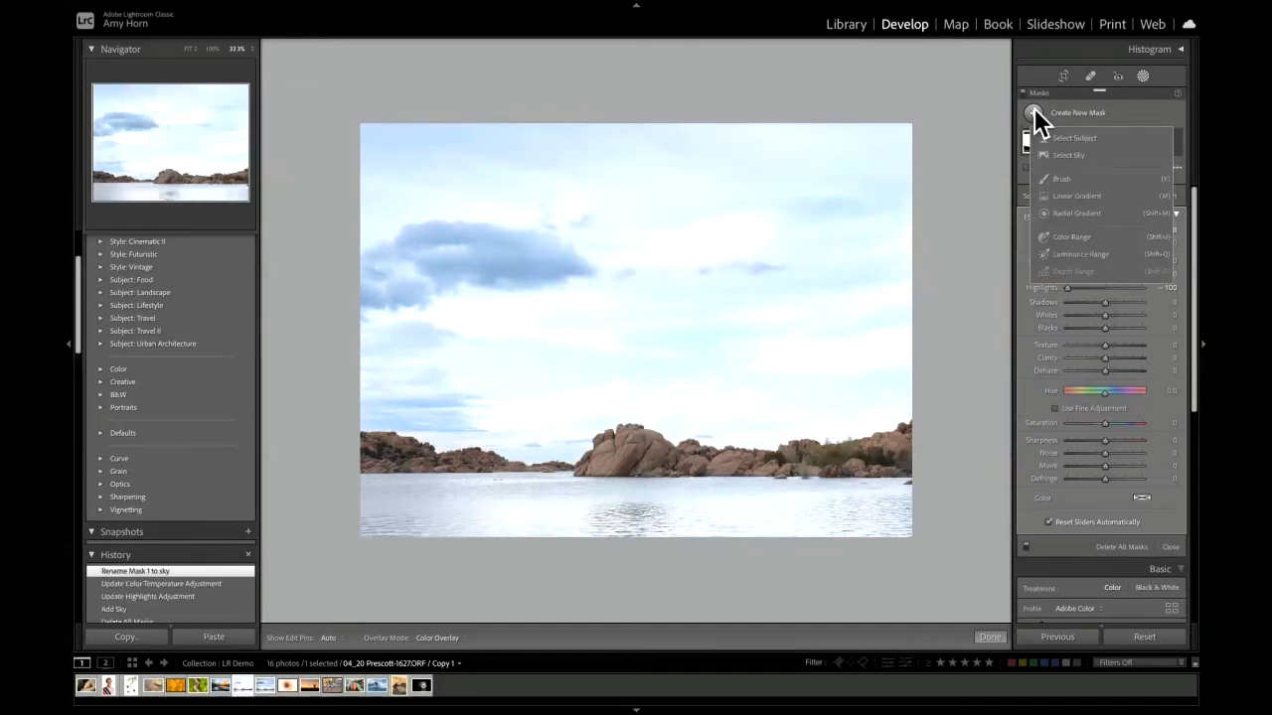
click(1069, 138)
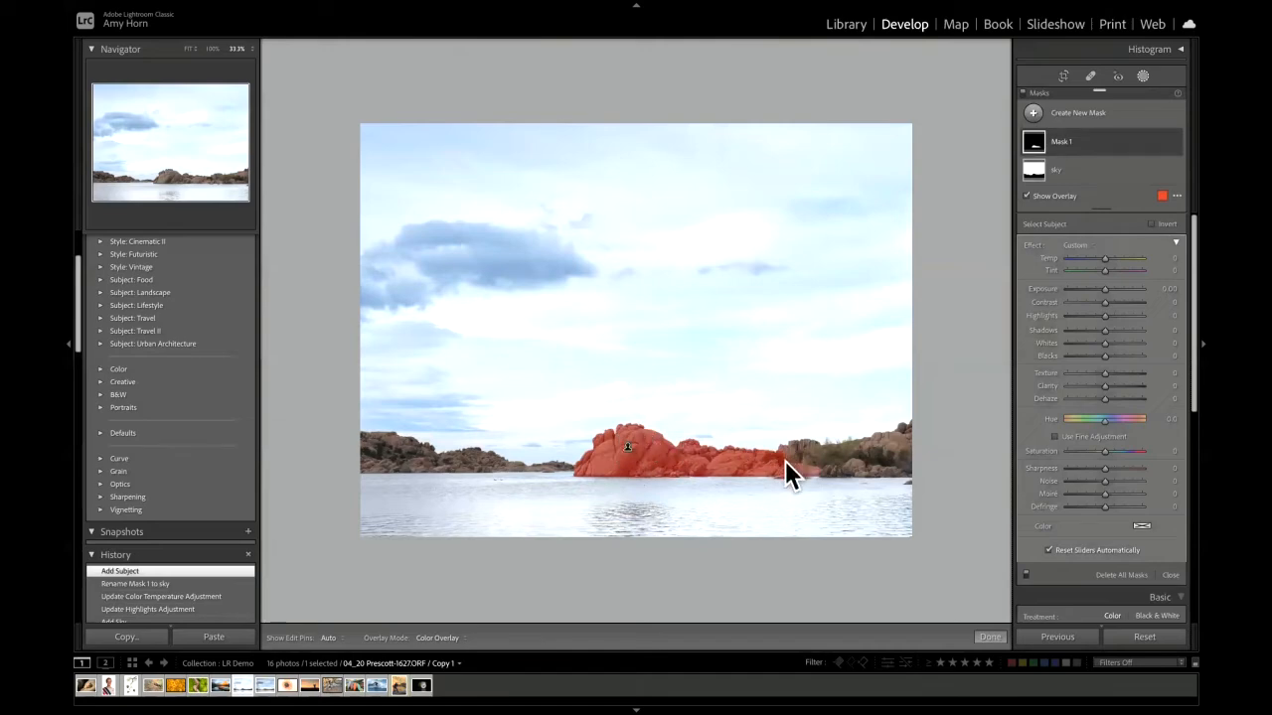
click(1090, 142)
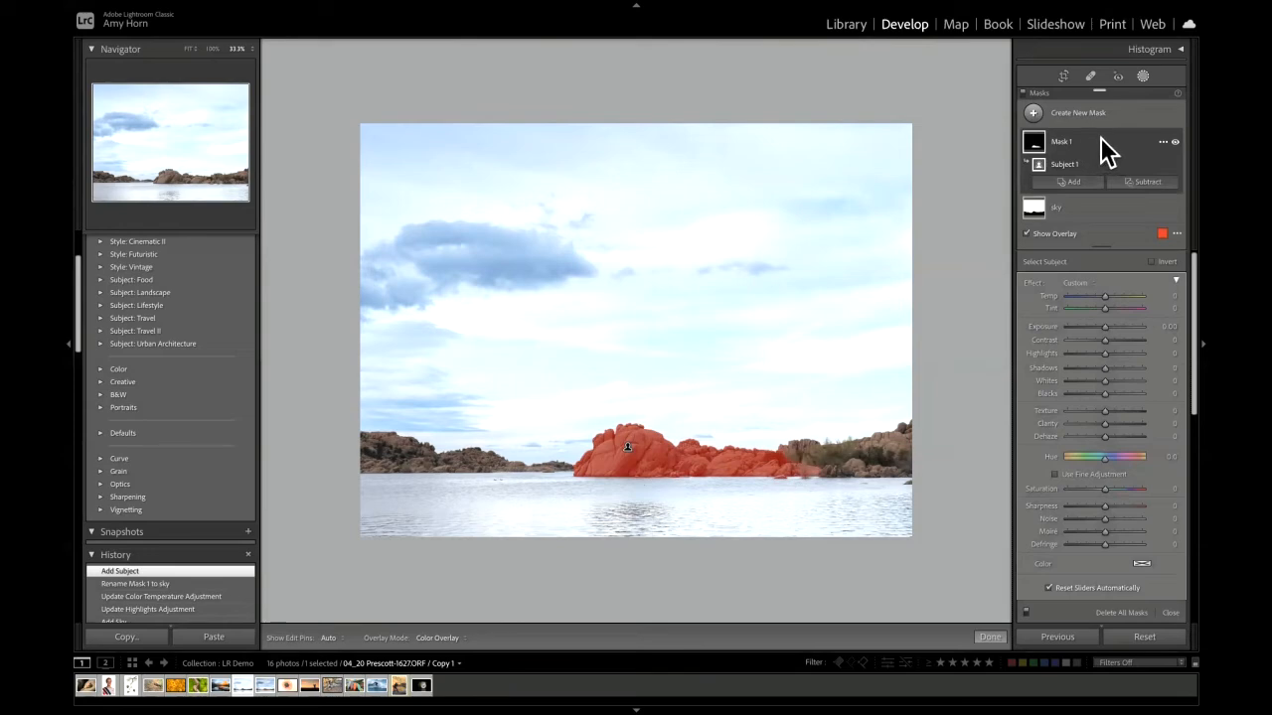
- Add a Brush component to the subject mask and paint over the rocks along the right and left shoreline
click(1070, 184)
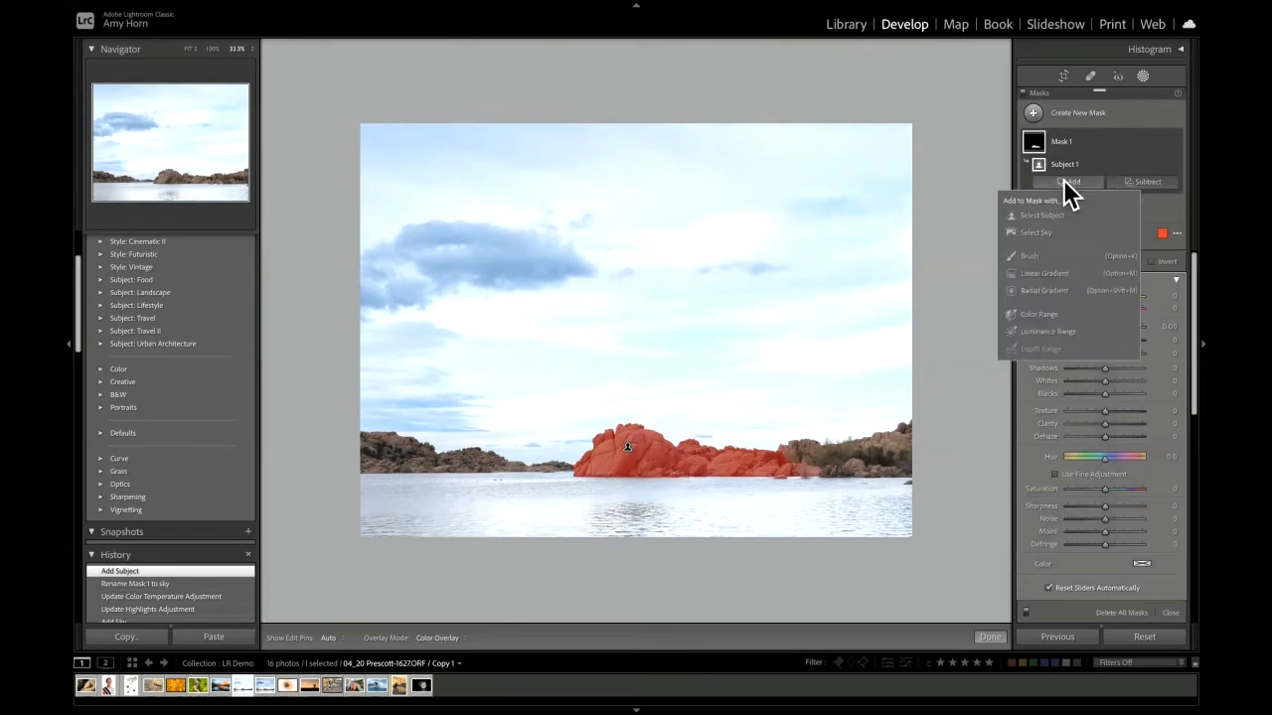
click(1028, 258)
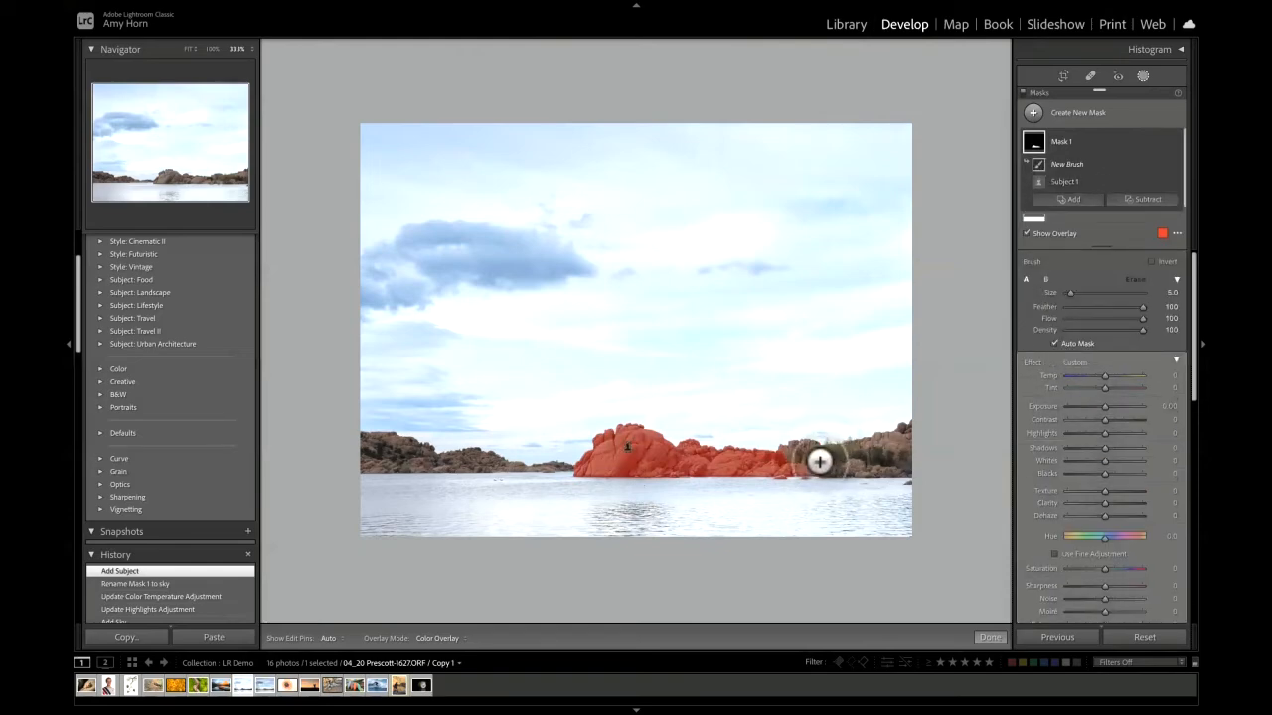
key(h)
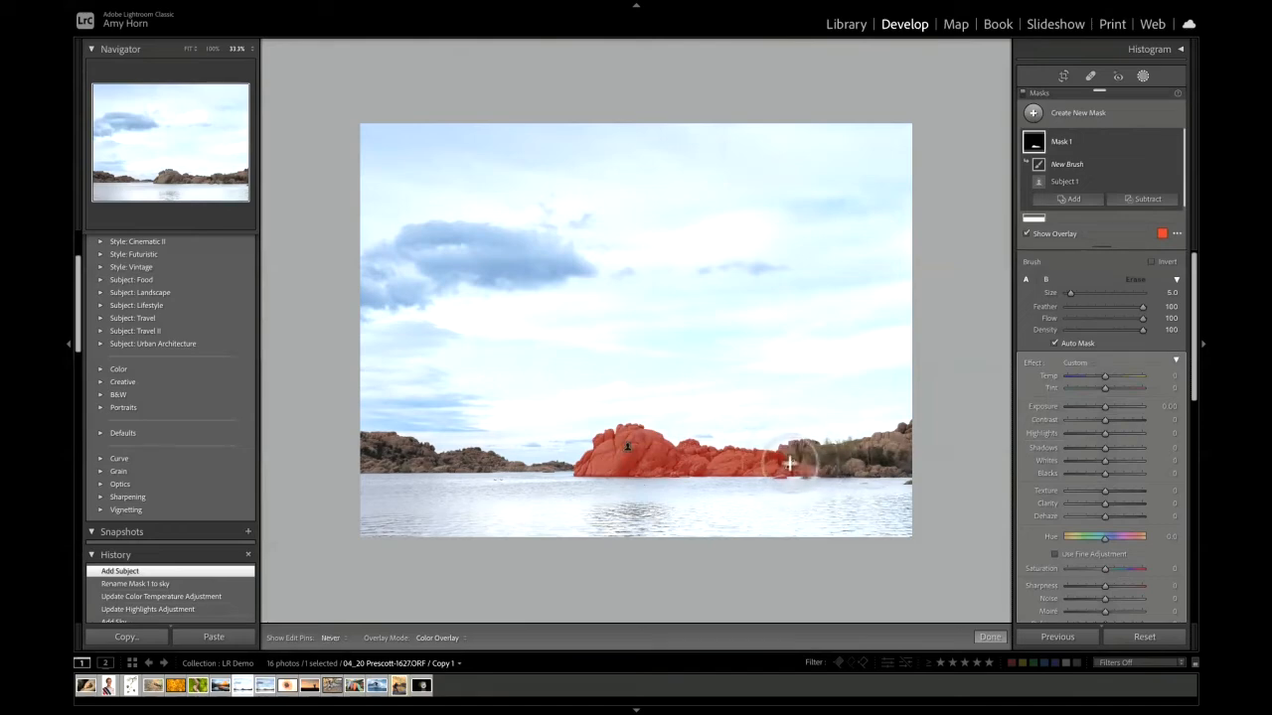
mouse_move(811, 452)
mouse_down()
mouse_move(857, 455)
mouse_move(901, 435)
mouse_move(914, 447)
mouse_move(786, 469)
mouse_move(903, 447)
mouse_move(891, 447)
mouse_up()
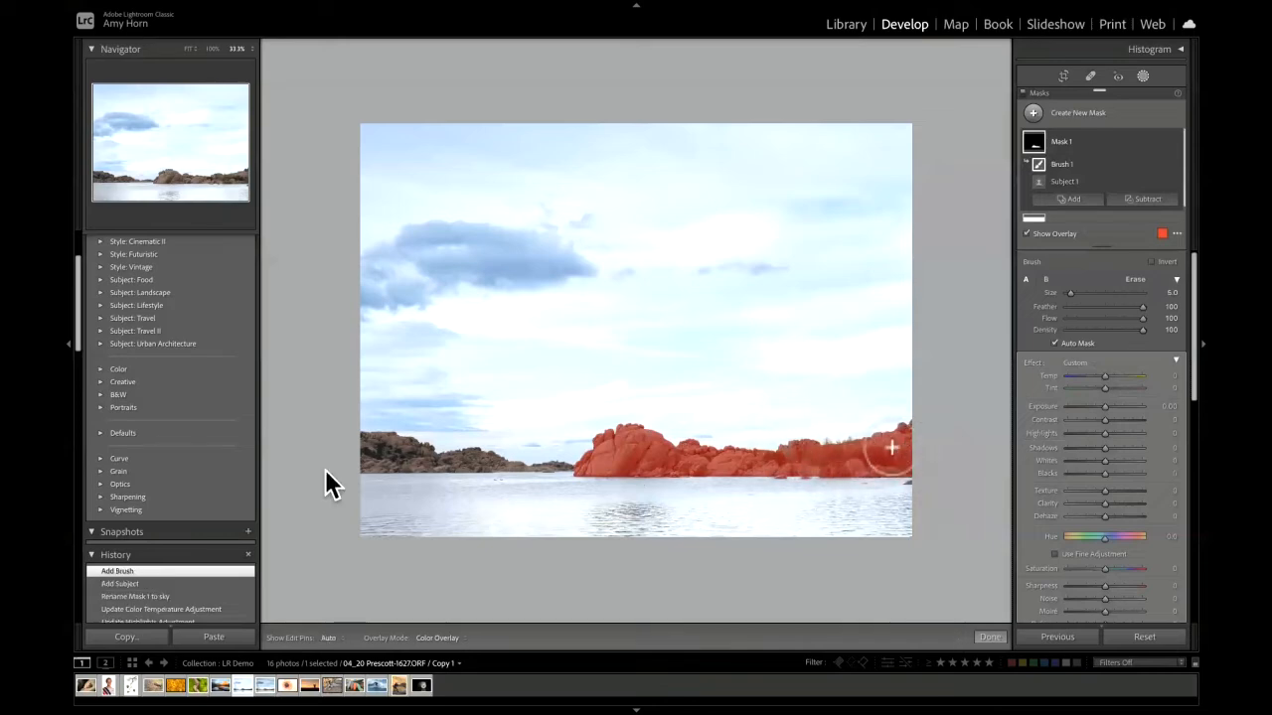
mouse_move(378, 432)
mouse_down()
mouse_move(366, 449)
mouse_move(388, 452)
mouse_move(372, 462)
mouse_move(417, 452)
mouse_move(400, 449)
mouse_move(499, 461)
mouse_up()
- Reduce the brush size to 2.0 and paint the thin strip of distant rocks and missed spots on the left shore
key(bracketleft)
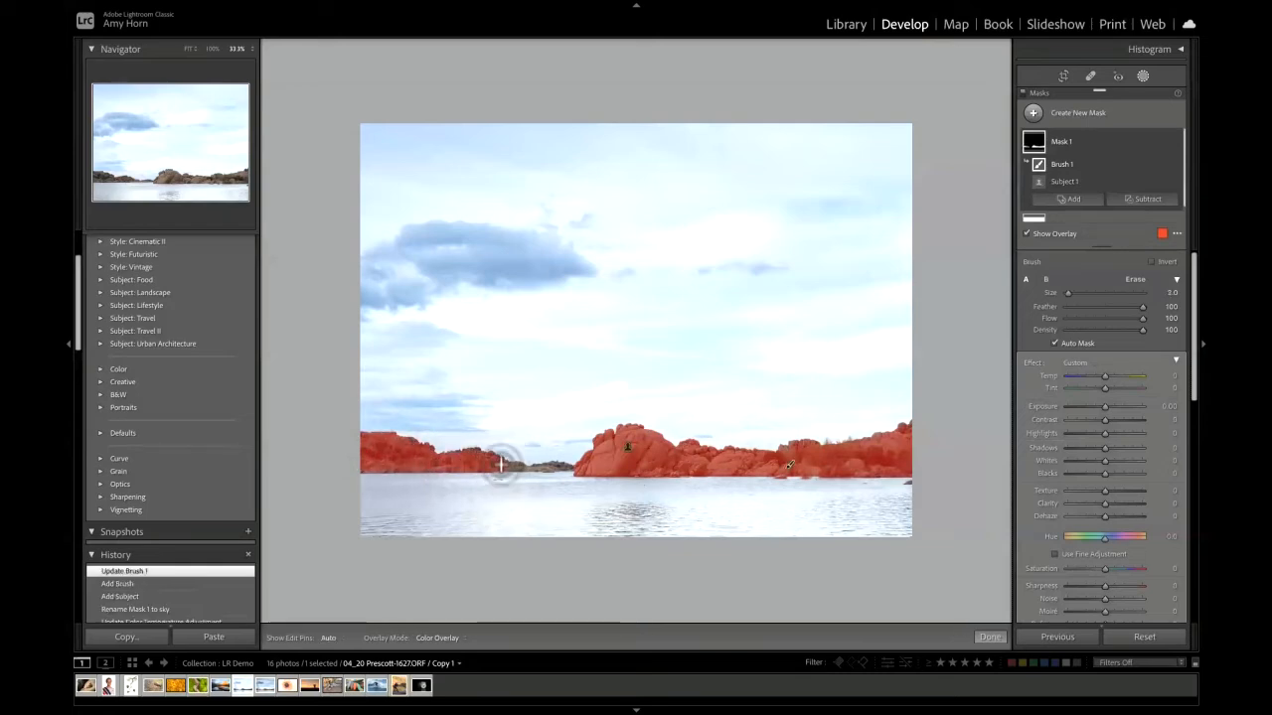
key(h)
drag(501, 461, 579, 470)
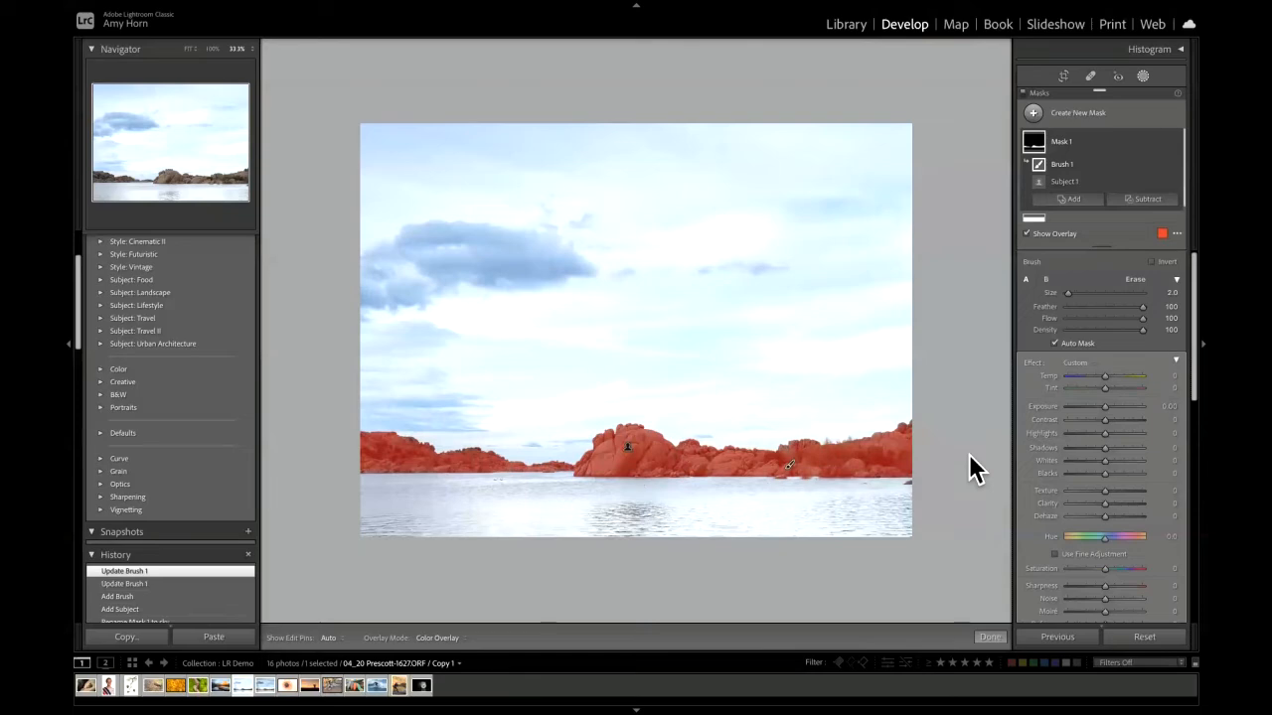
key(h)
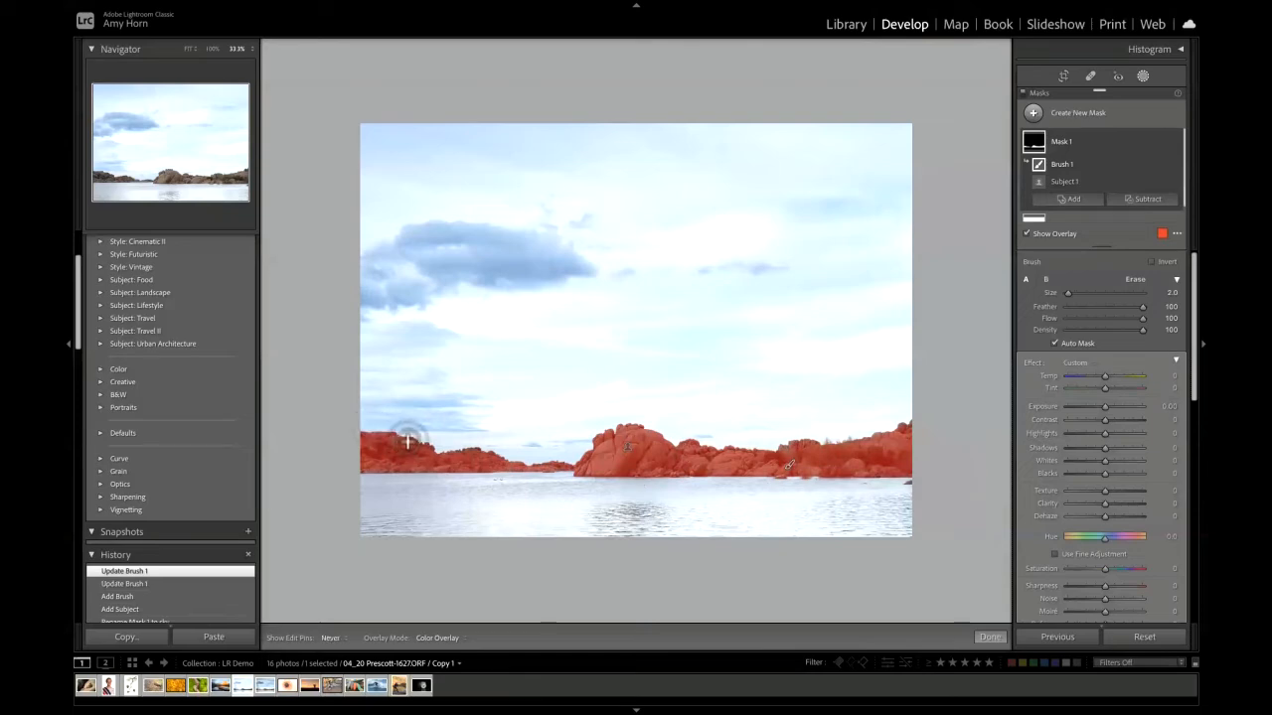
mouse_move(407, 440)
mouse_down()
mouse_move(479, 449)
mouse_move(431, 443)
mouse_up()
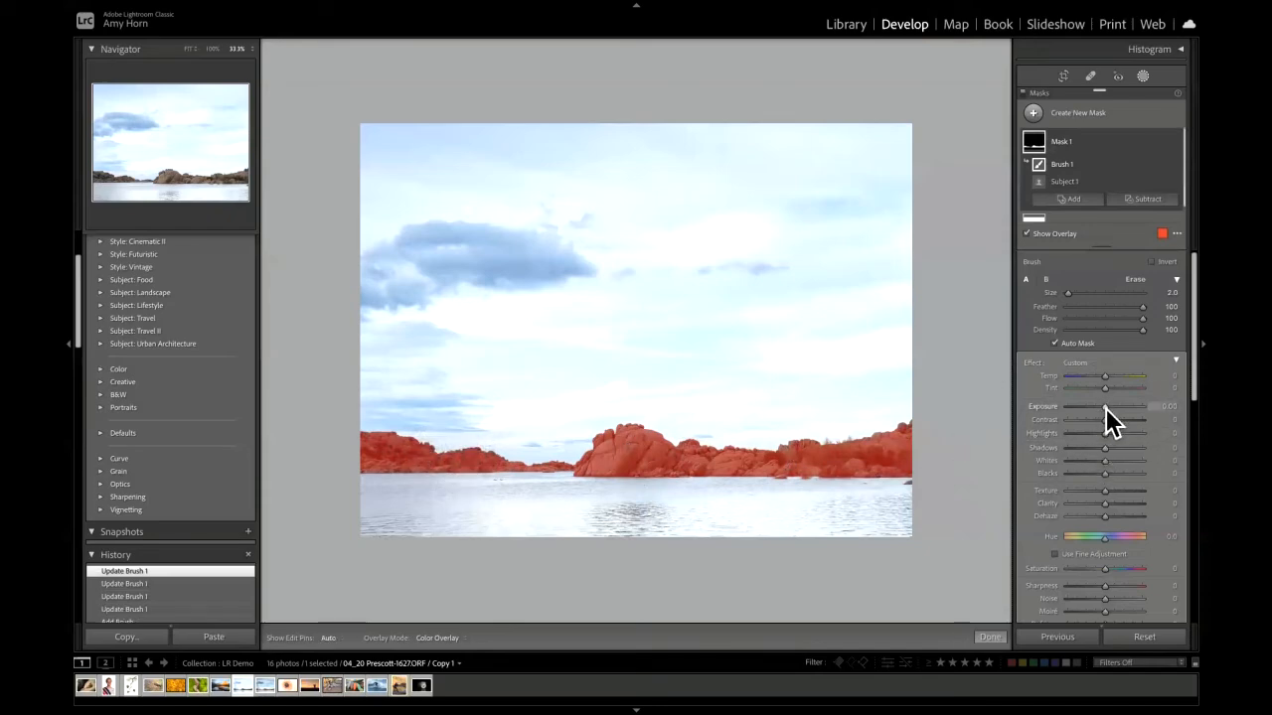
- Hide the overlay and set the rock mask's Exposure to 0.54 and Temp to 39
key(o)
drag(1104, 407, 1112, 408)
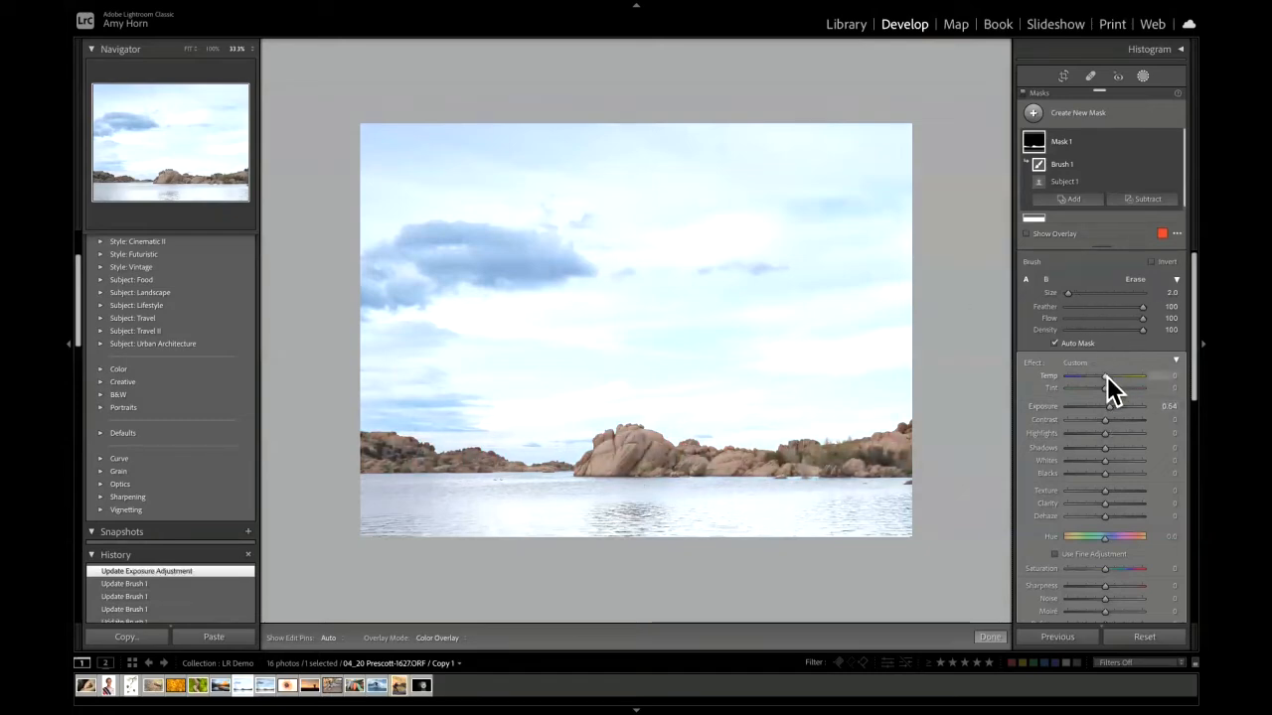
drag(1121, 375, 1125, 375)
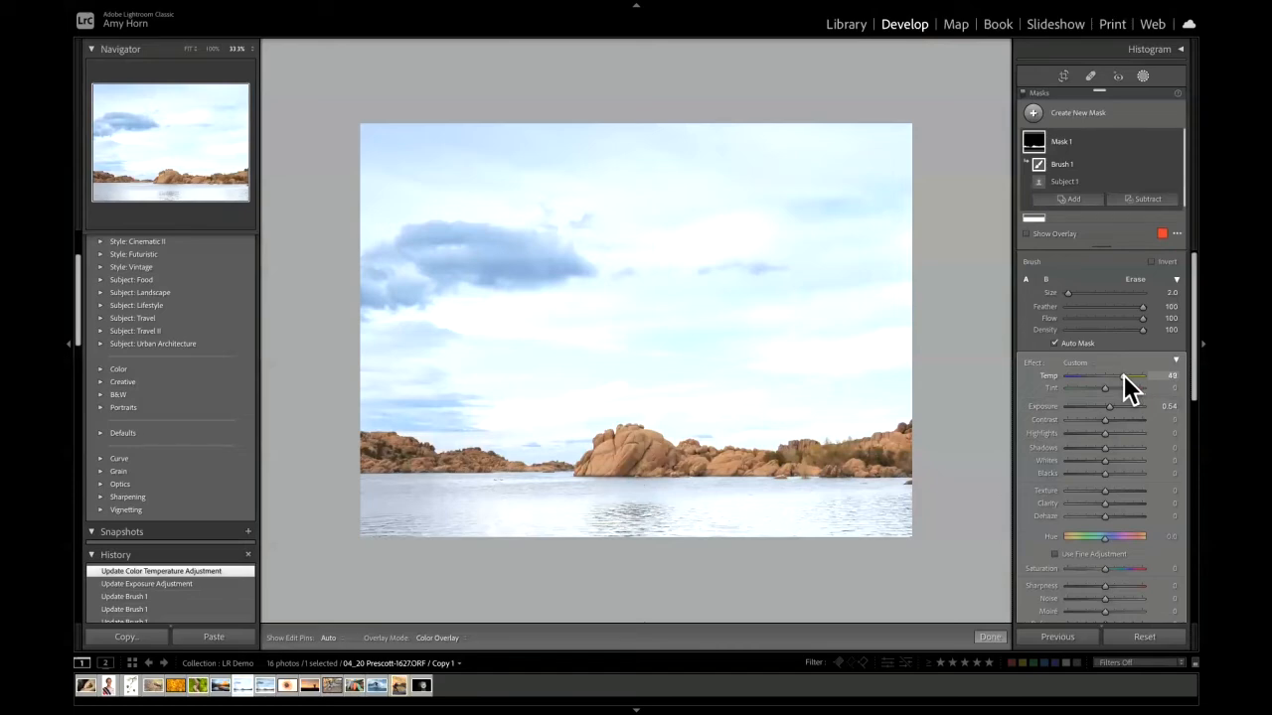
click(1121, 376)
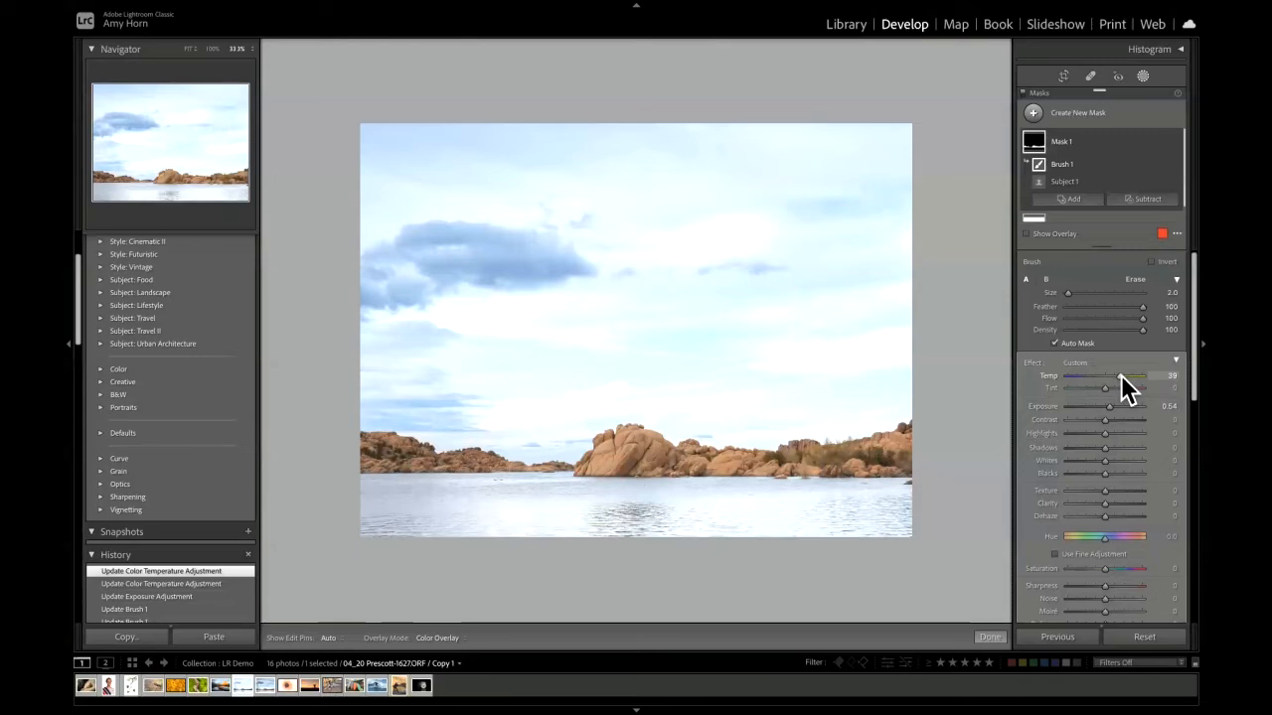
- Toggle repeatedly between the before and after views to compare the sky and rock adjustments
click(984, 308)
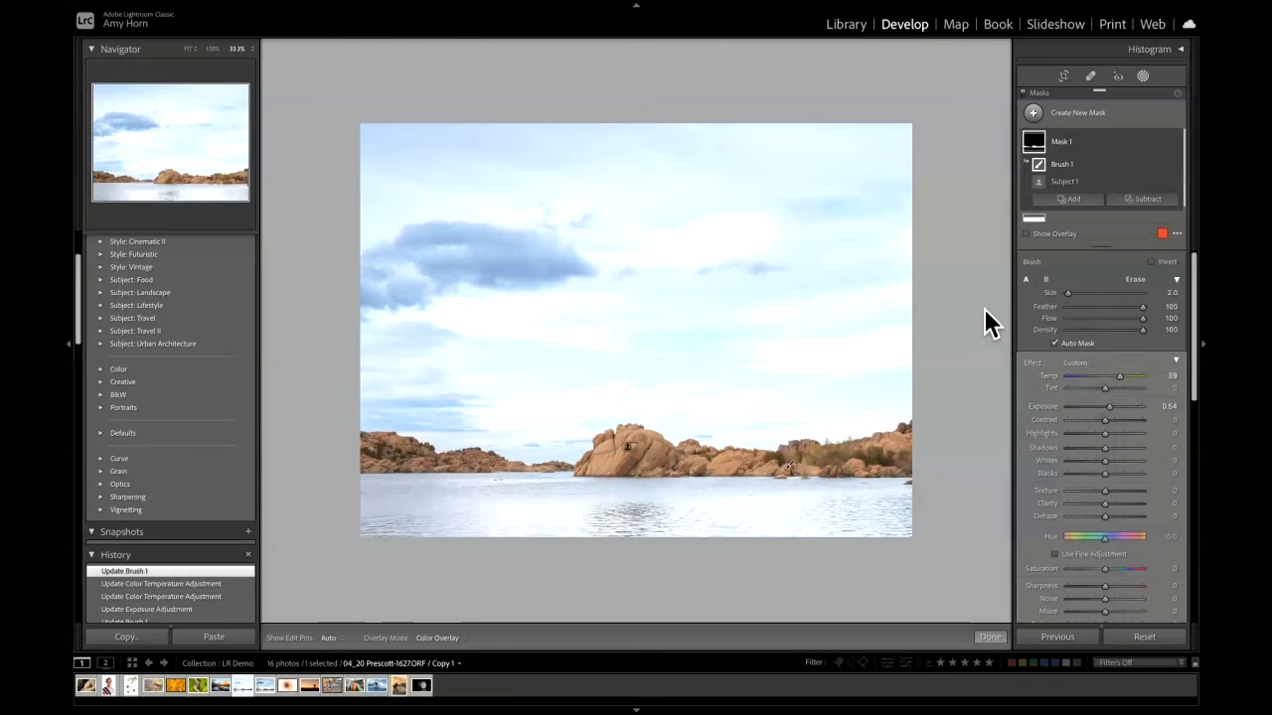
key(backslash)
key(backslash)
key(backslash)
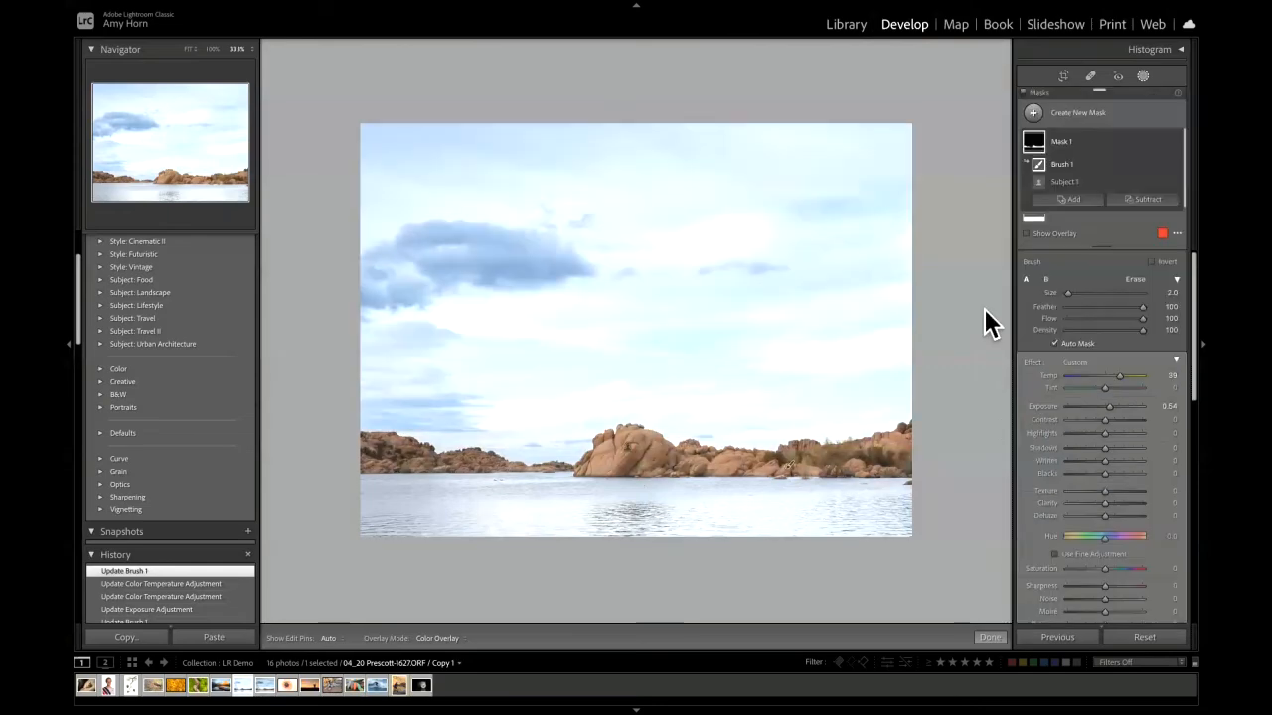
key(backslash)
key(backslash)
key(backslash)
- Rename the combined subject and brush mask as rocks
double_click(1061, 141)
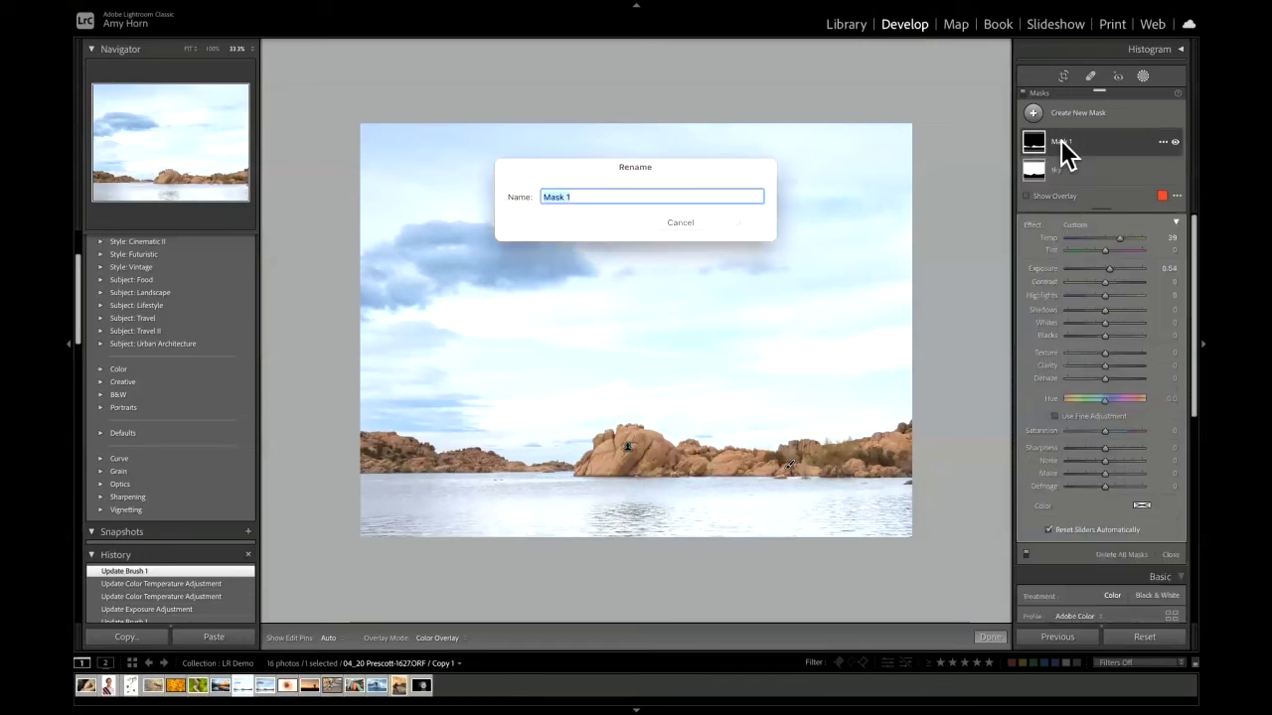
text(rocks)
key(Return)
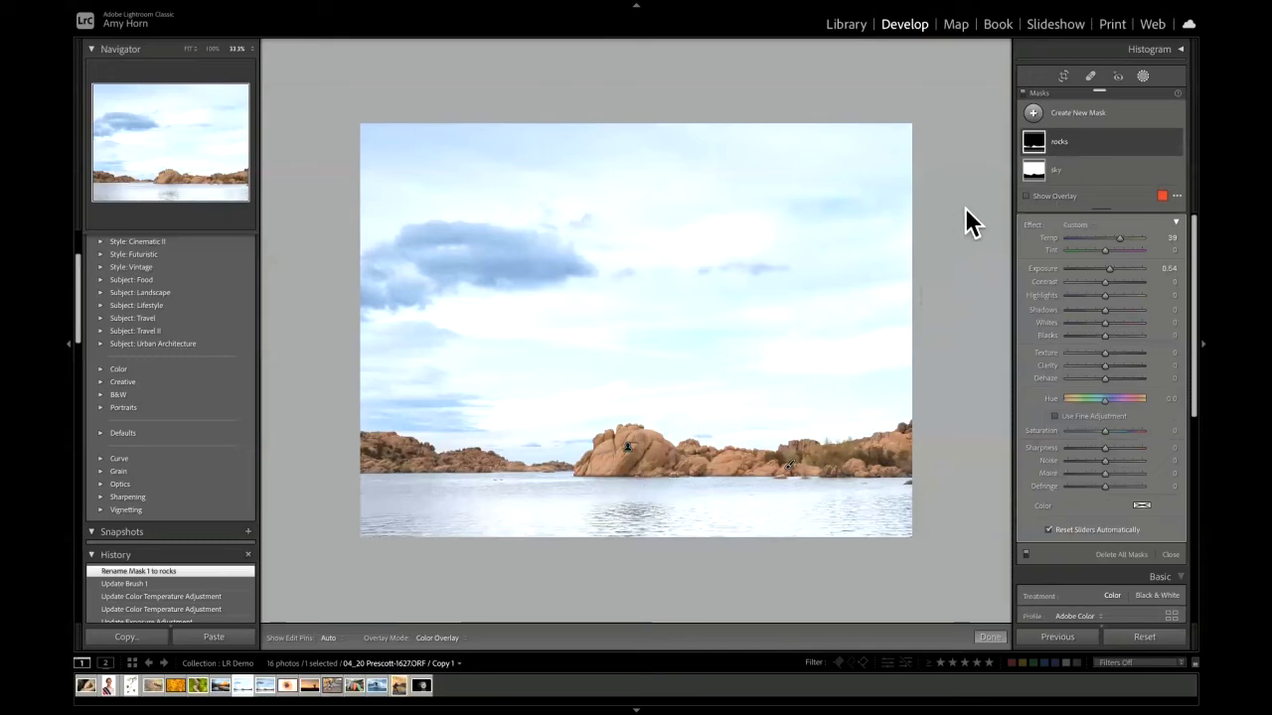
- Create a Linear Gradient mask from the photo's lower edge over the water and align its transition with the shoreline
click(1036, 113)
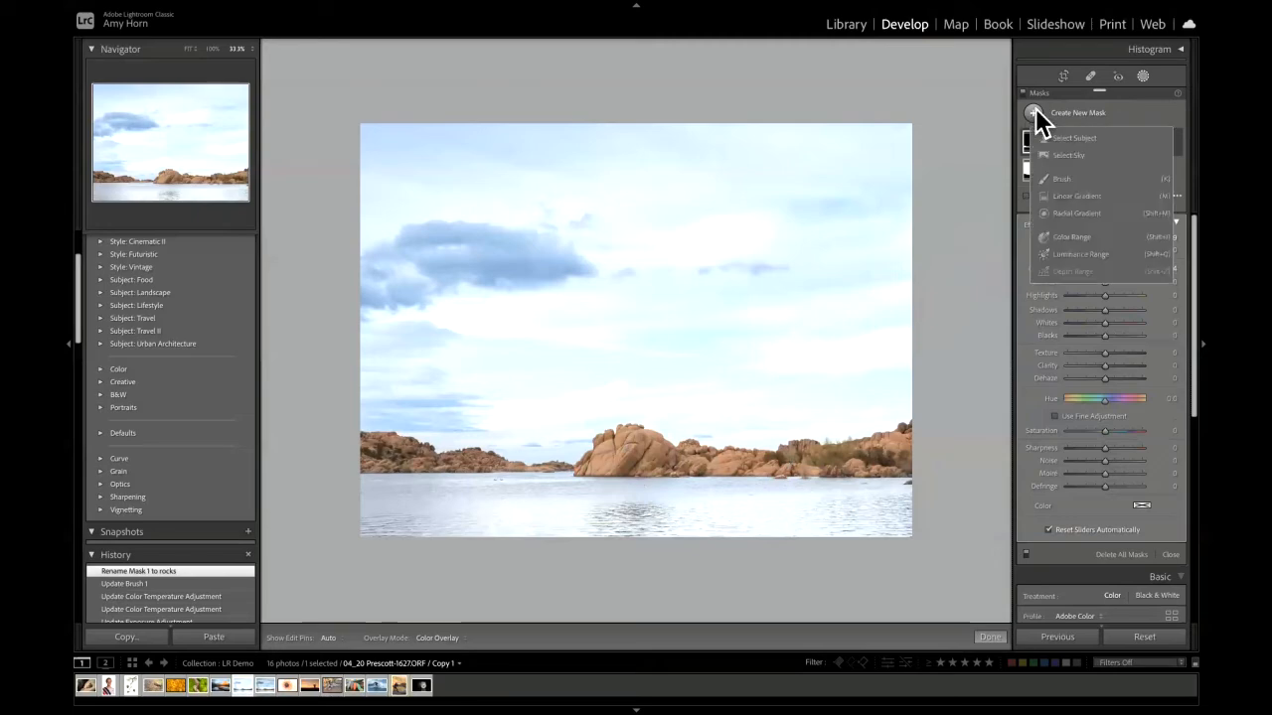
click(1079, 198)
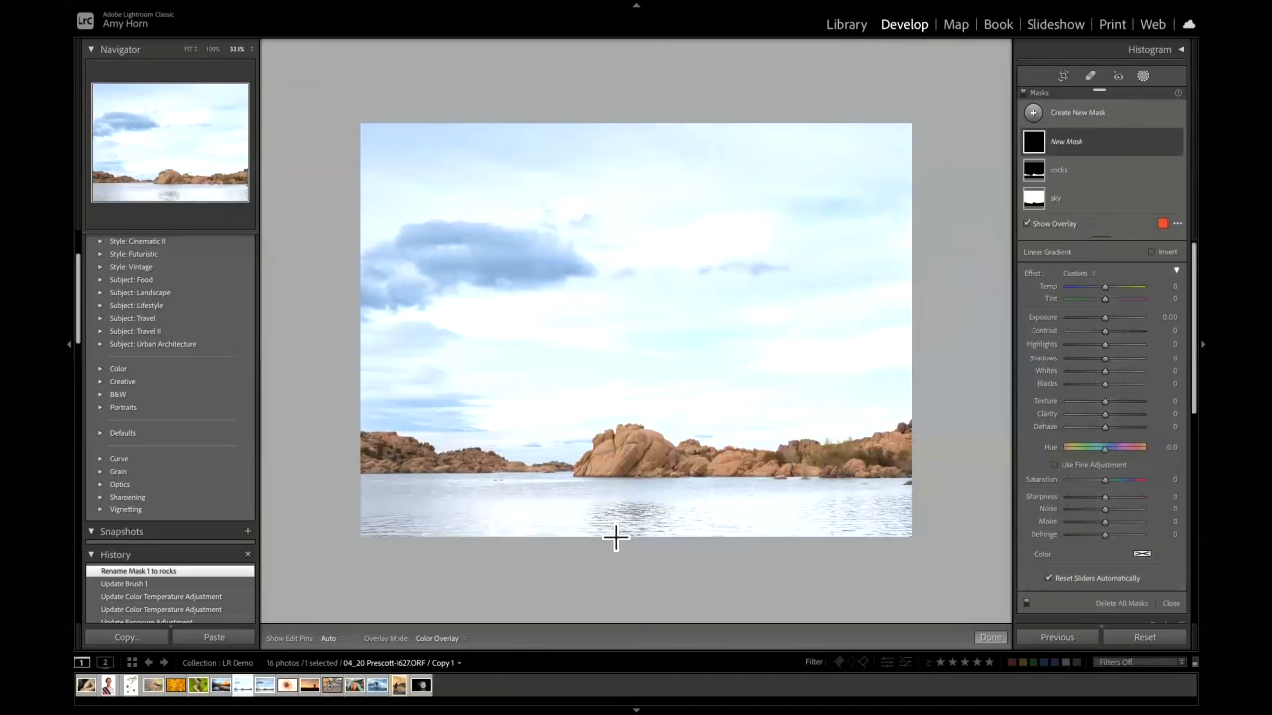
drag(615, 538, 626, 478)
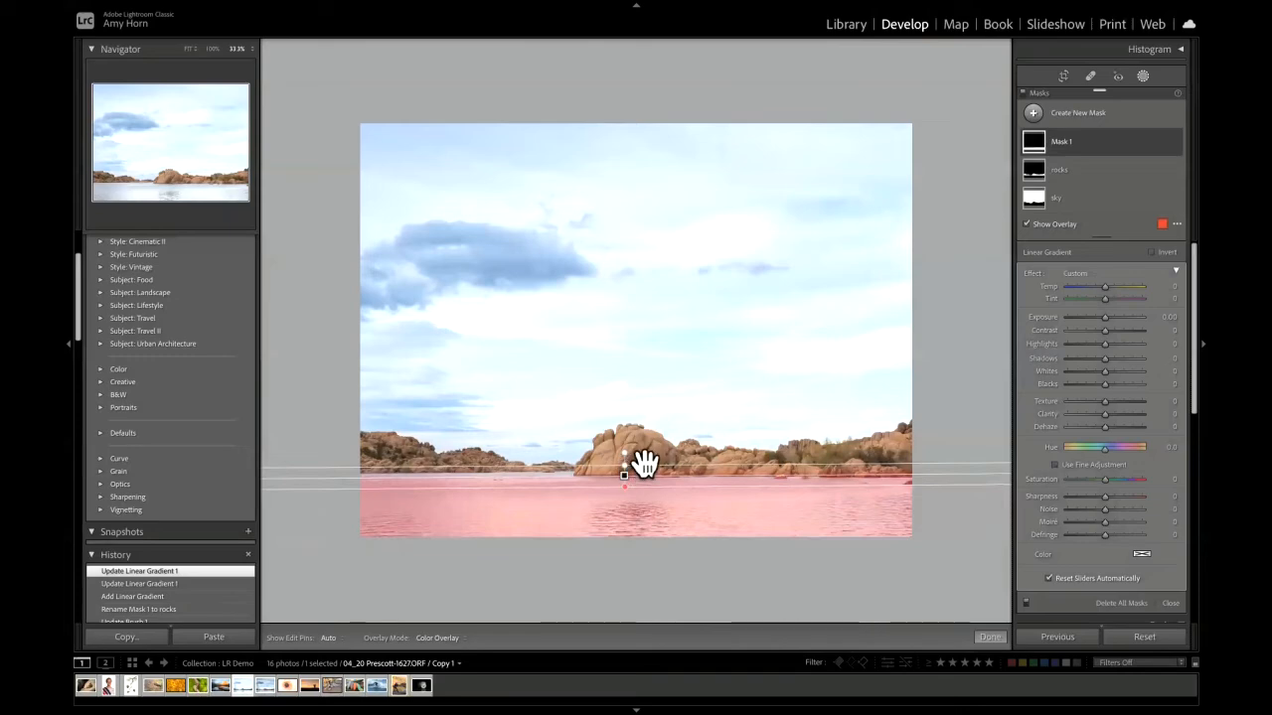
mouse_move(644, 463)
mouse_down()
mouse_move(640, 250)
mouse_move(673, 471)
mouse_move(626, 478)
mouse_up()
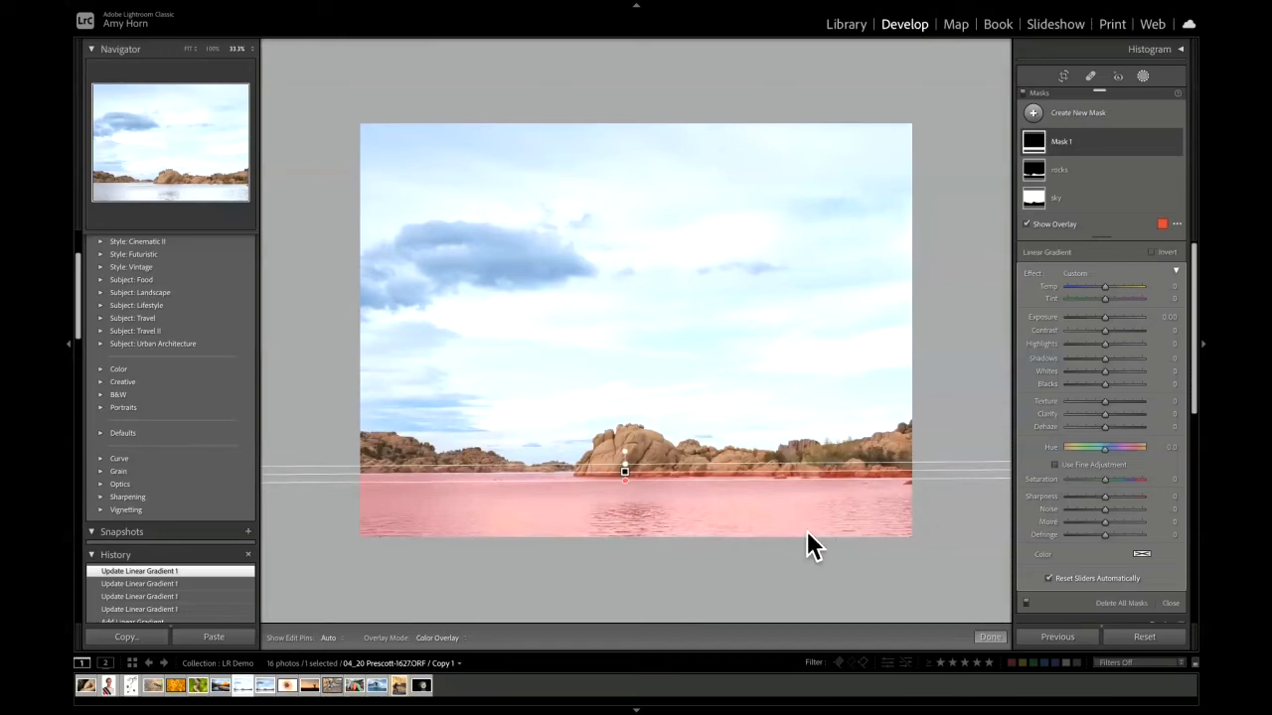
- Level the water's linear gradient along the shoreline, hide the overlay and set the mask's Clarity to -100
mouse_move(899, 472)
mouse_down()
mouse_move(905, 497)
mouse_move(909, 469)
mouse_up()
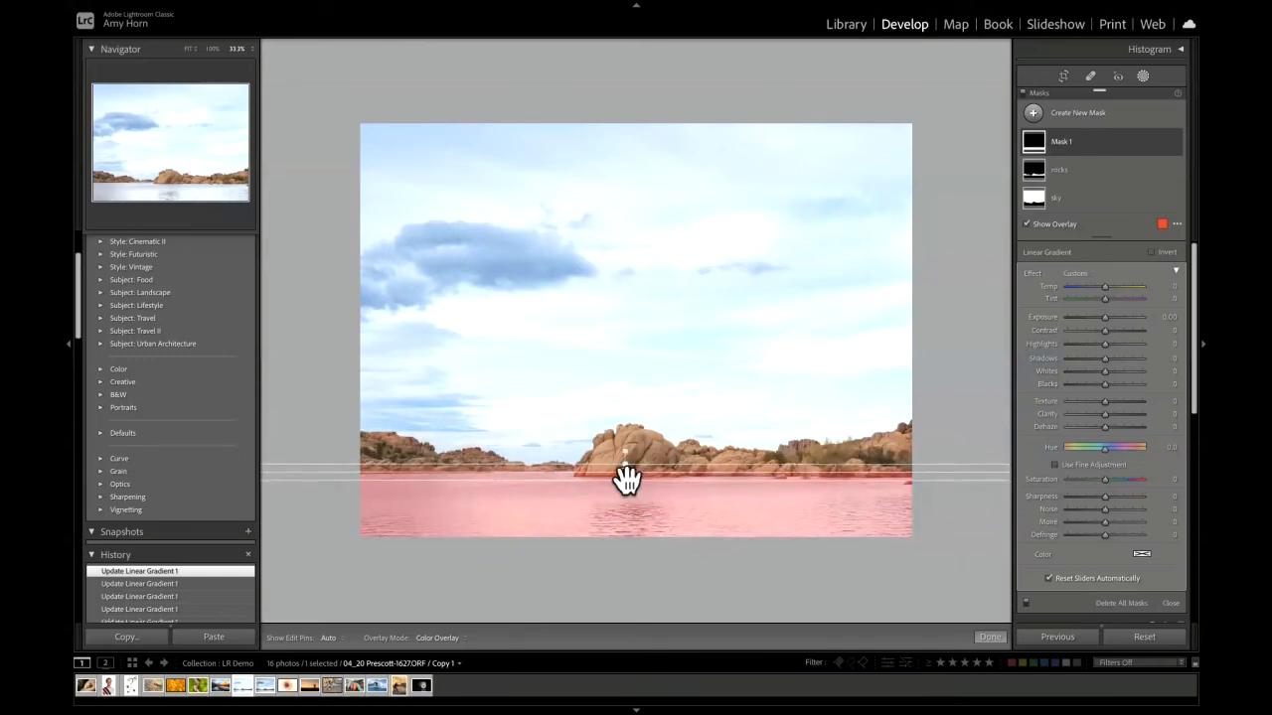
drag(620, 471, 624, 477)
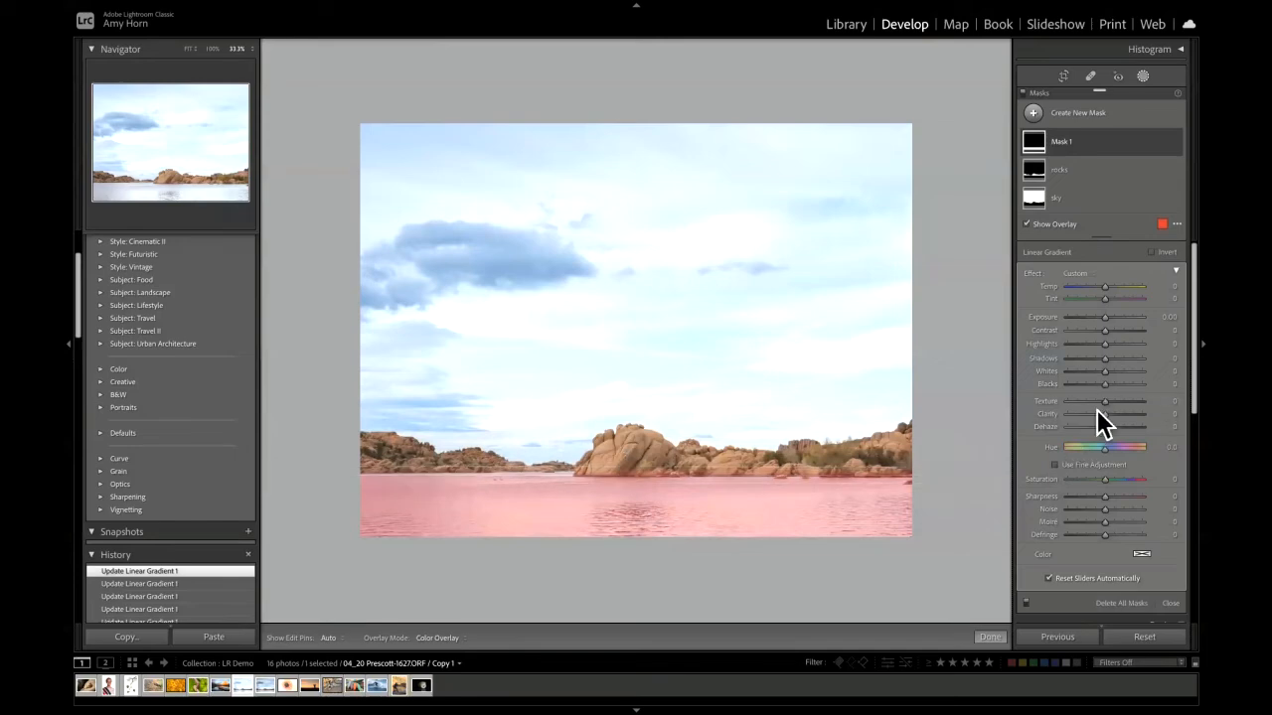
key(o)
drag(1104, 413, 1064, 416)
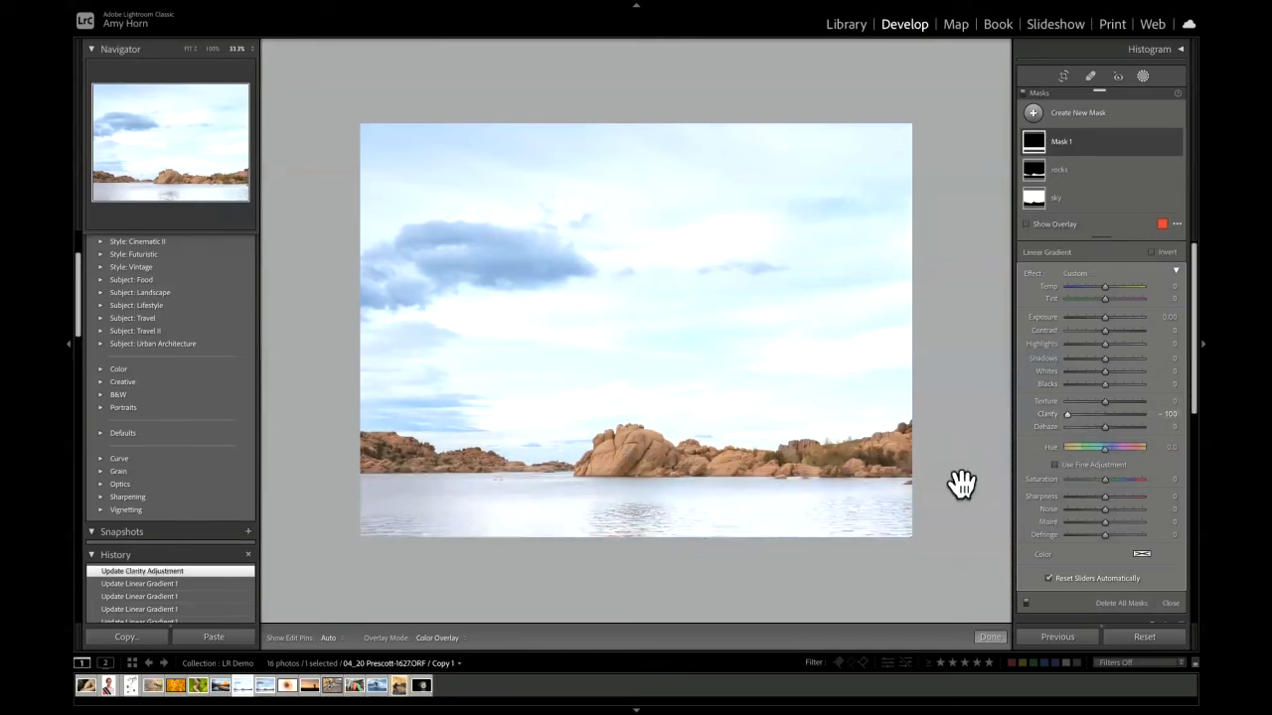
mouse_move(972, 485)
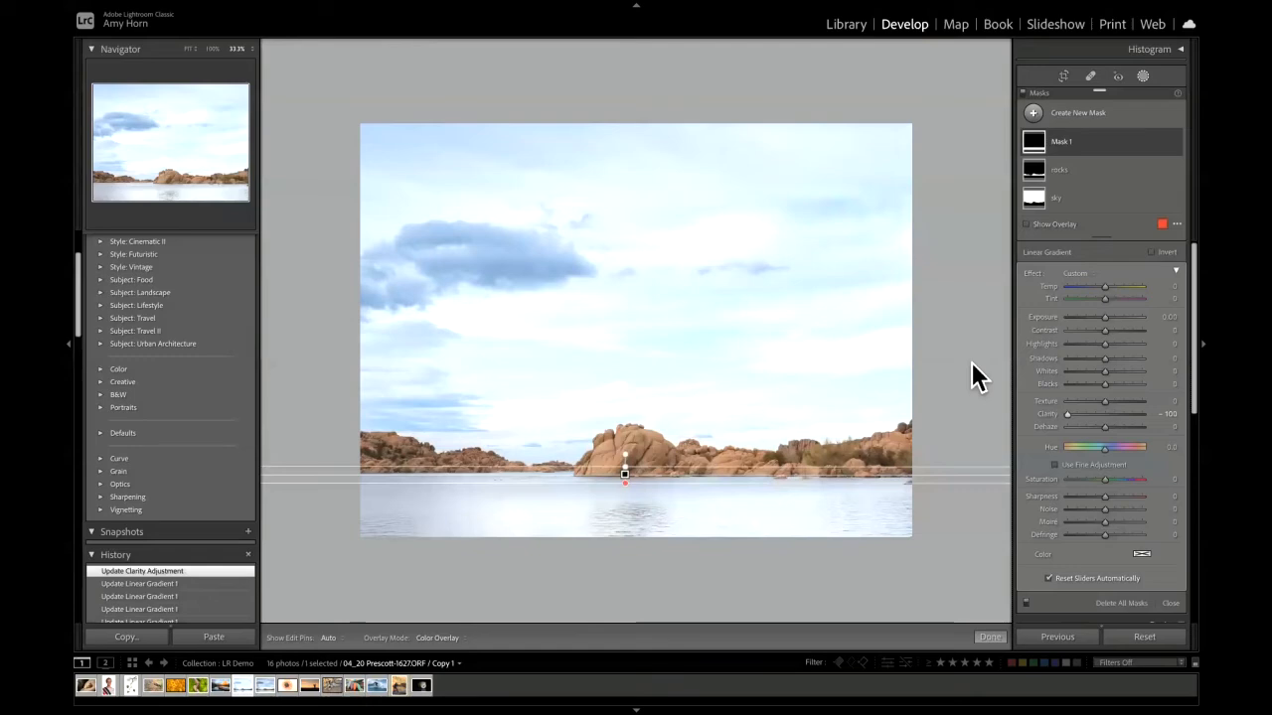
- Toggle repeatedly between the before and after views to compare the smoothed water with the original
key(backslash)
key(backslash)
key(backslash)
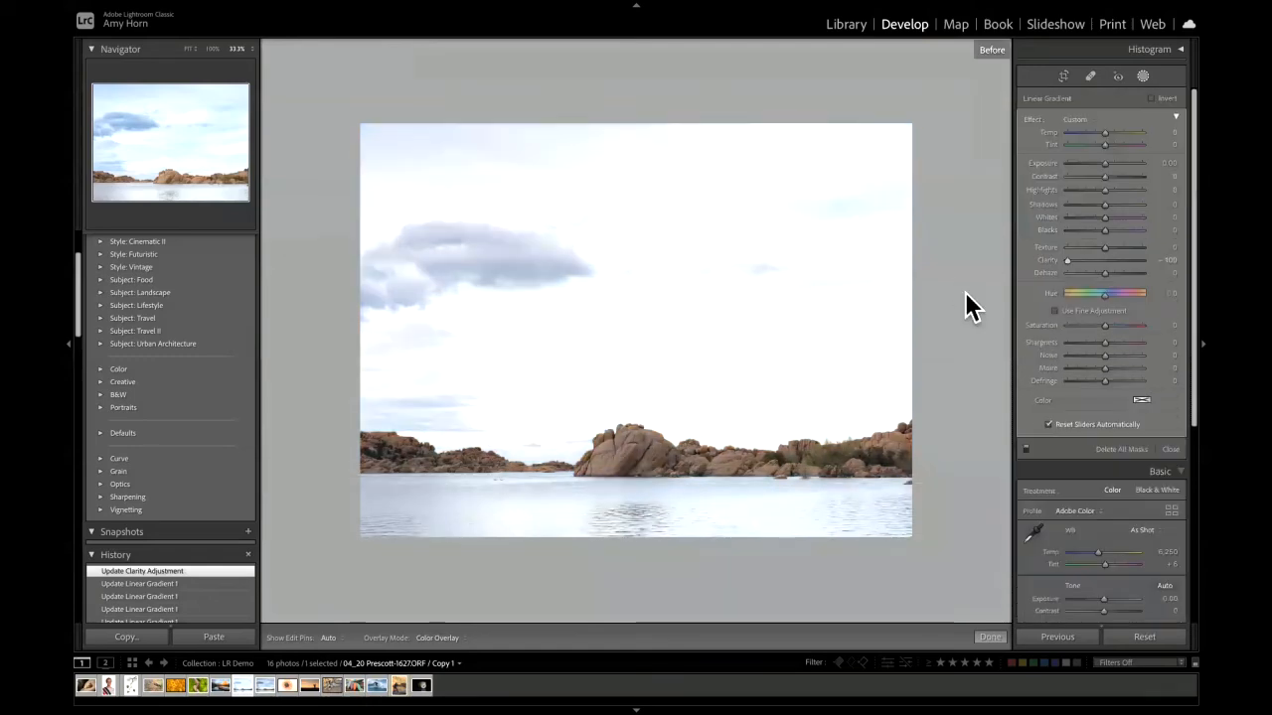
key(backslash)
key(backslash)
key(backslash)
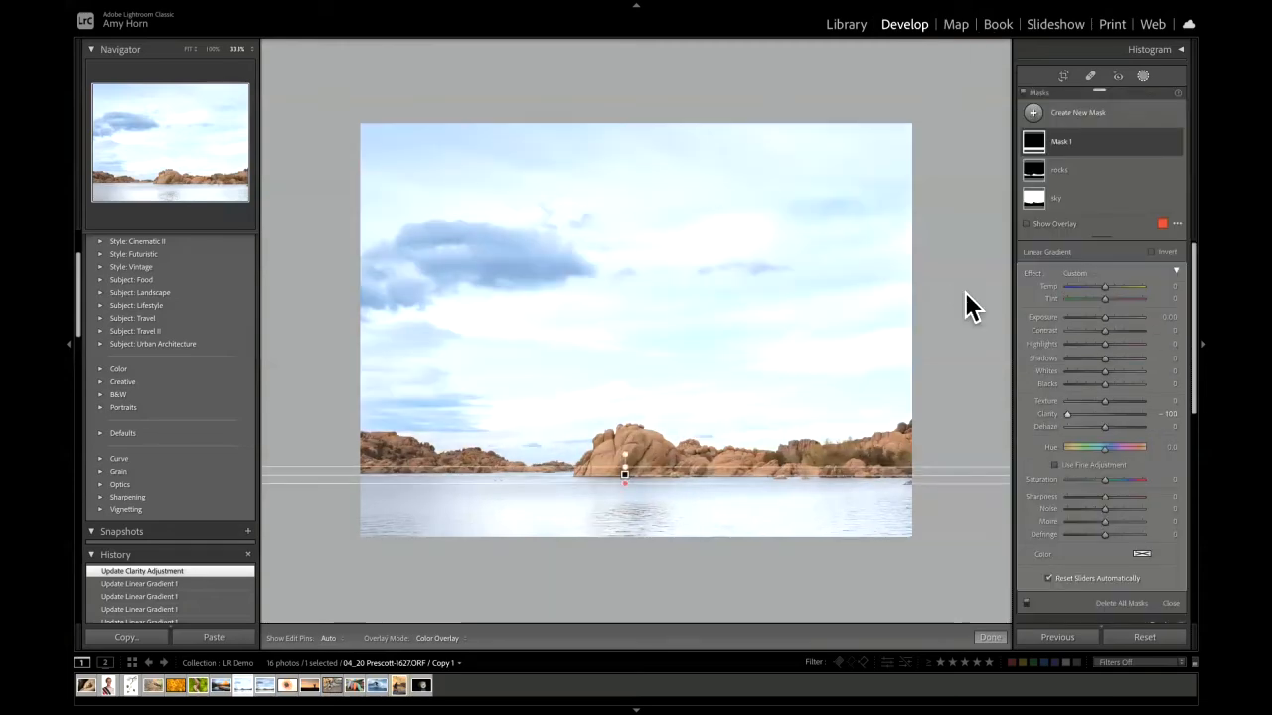
- Set the rocks mask's Texture to 8, Clarity to 9 and Contrast to 10
click(1062, 170)
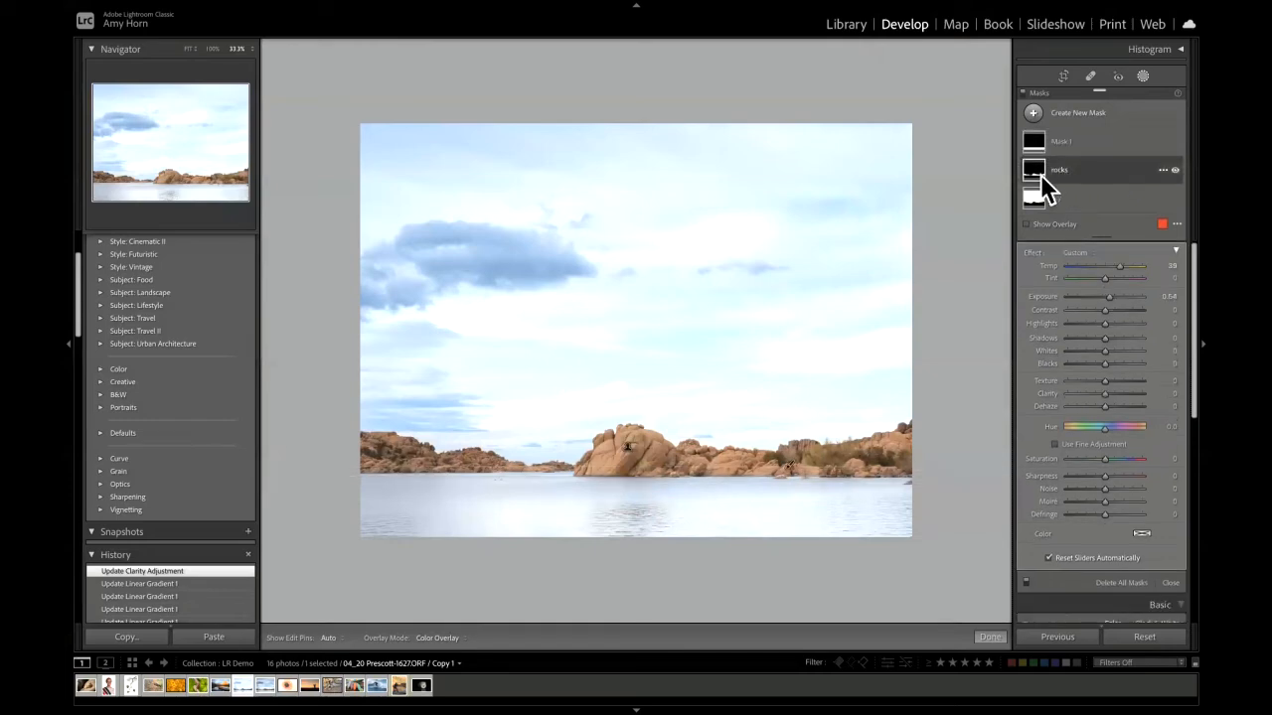
mouse_move(1031, 169)
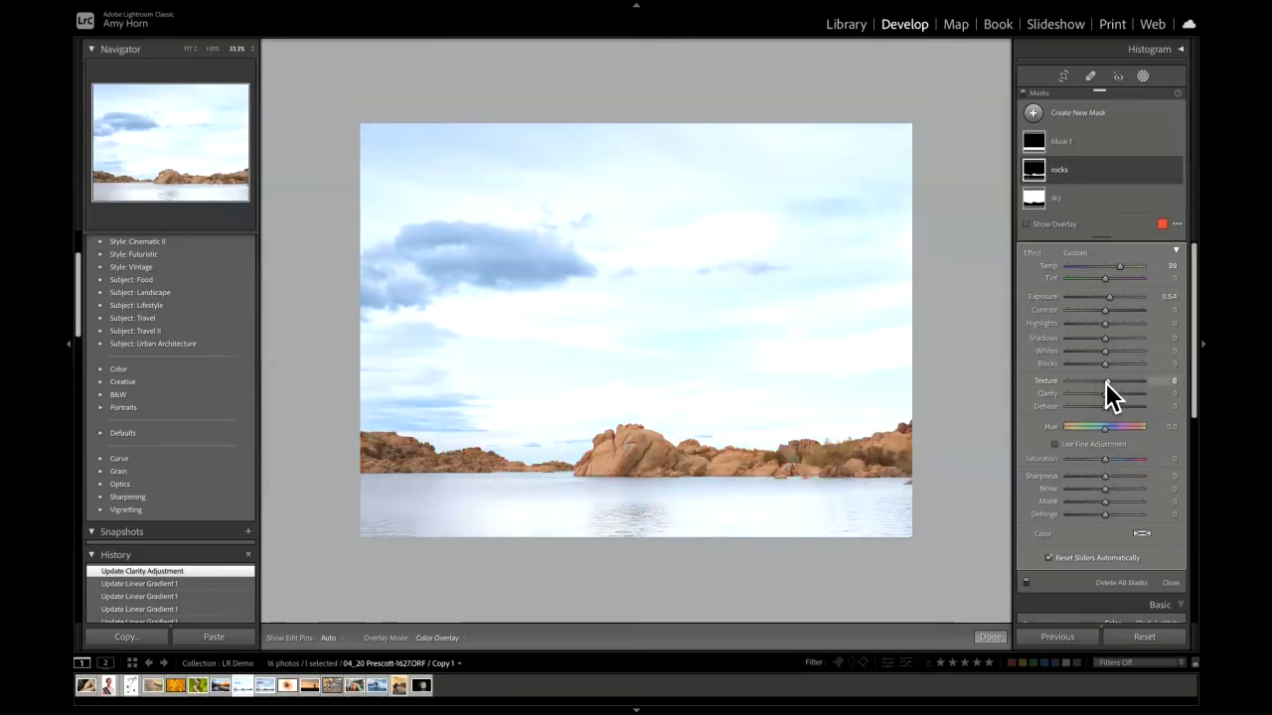
drag(1105, 382, 1109, 392)
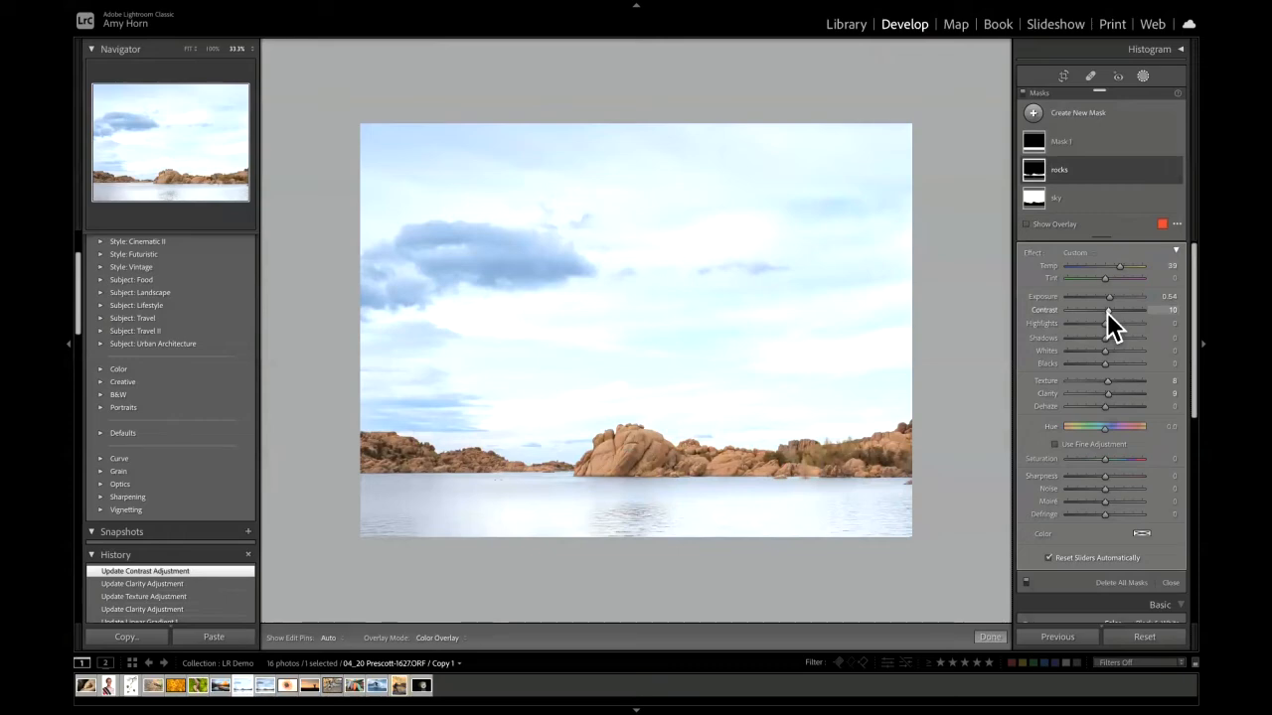
- Set the sky mask's Exposure to -0.28 and compare the result with the before view
click(1078, 203)
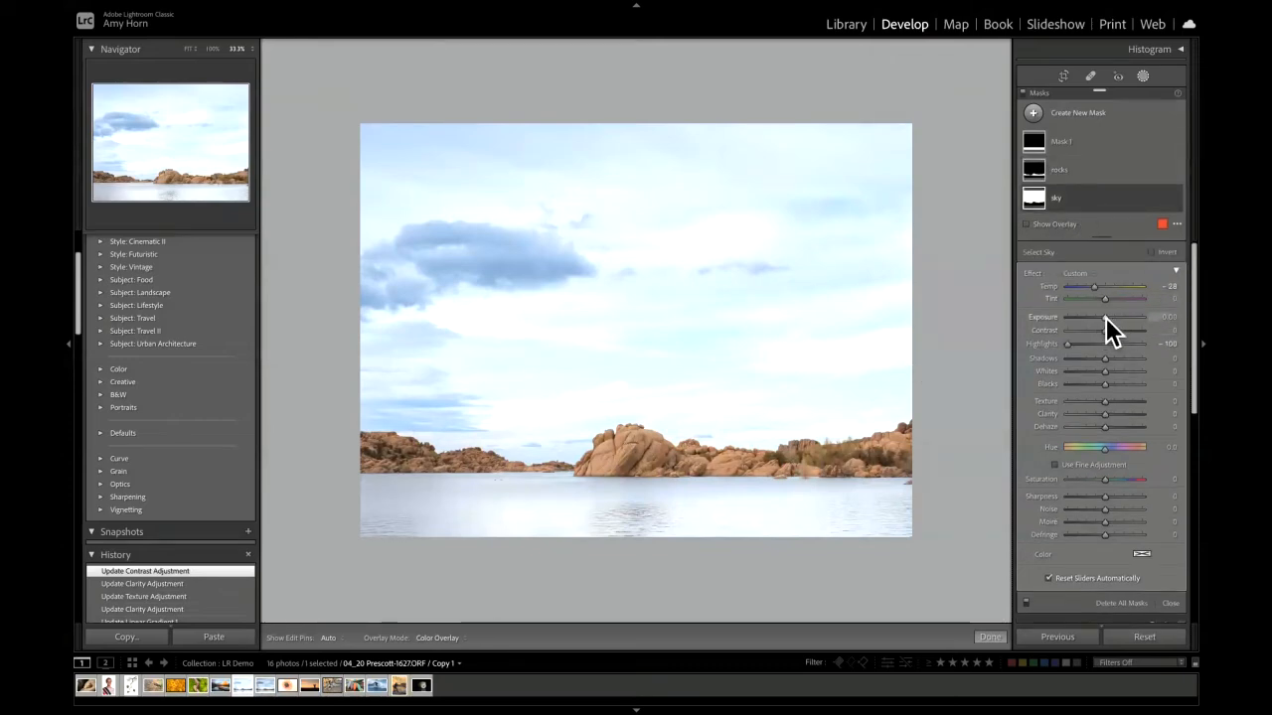
drag(1104, 317, 1102, 317)
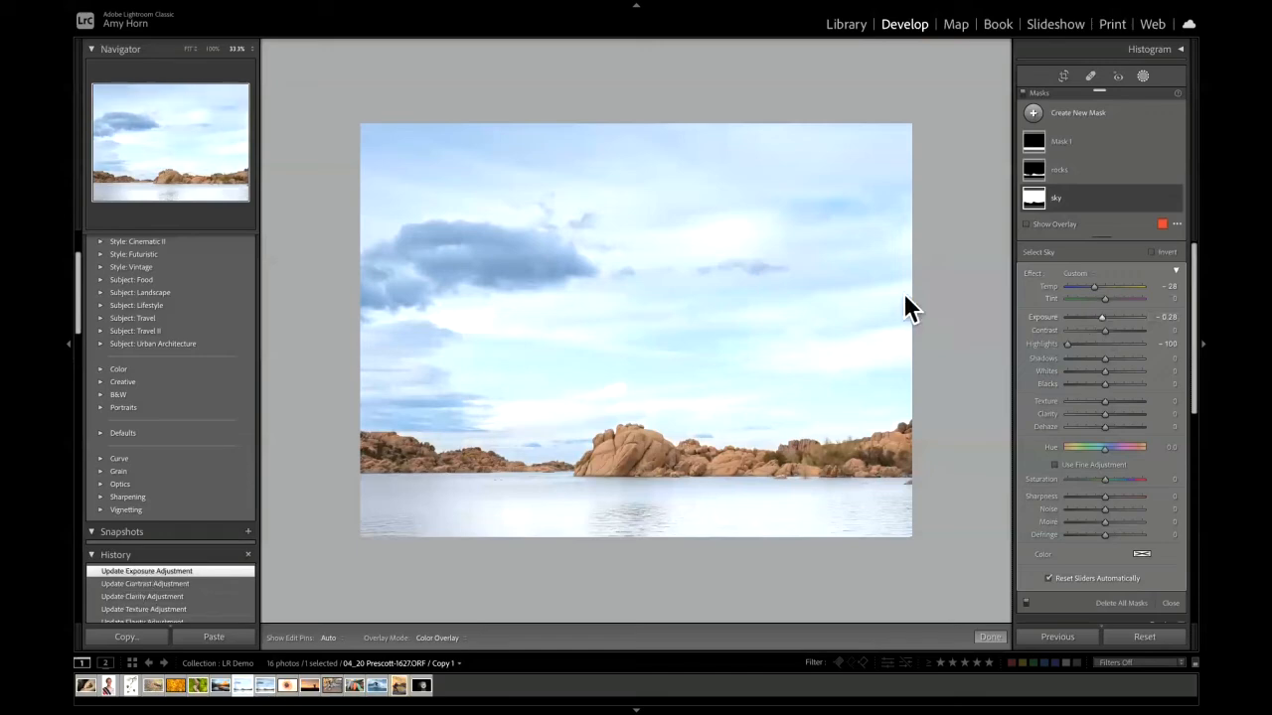
key(backslash)
key(backslash)
key(backslash)
key(backslash)
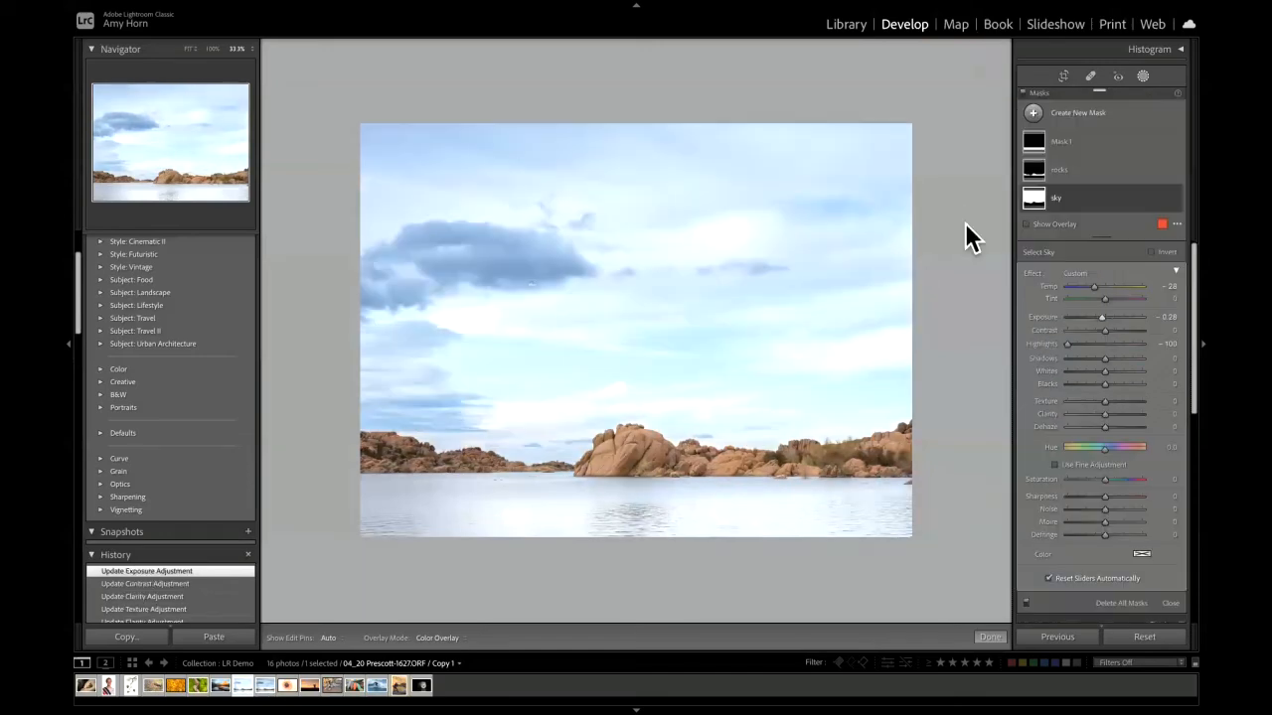
key(backslash)
key(backslash)
- Create a new Brush mask and paint over the ripples in the water along the photo's lower edge
click(1034, 114)
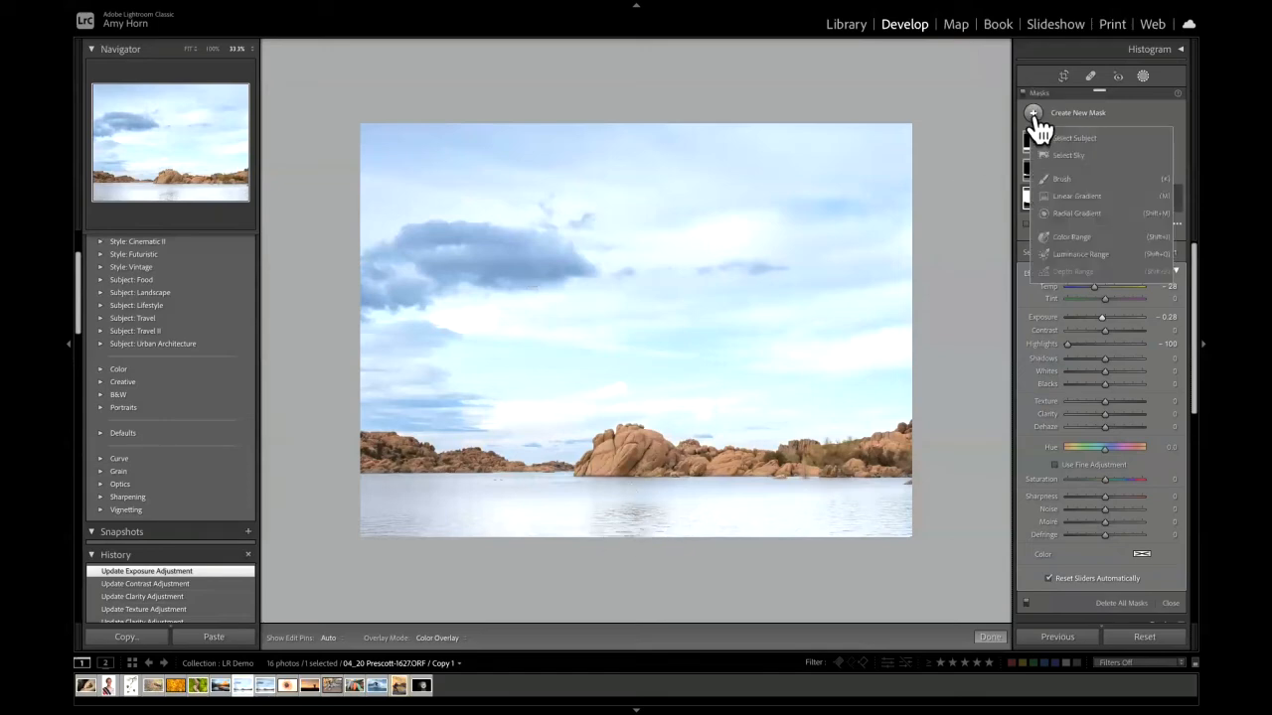
click(1063, 179)
mouse_move(629, 514)
mouse_down()
mouse_move(608, 524)
mouse_move(645, 520)
mouse_move(620, 513)
mouse_move(616, 550)
mouse_move(642, 549)
mouse_up()
key(])
key(h)
mouse_move(389, 540)
mouse_down()
mouse_move(365, 539)
mouse_move(413, 528)
mouse_up()
key(h)
key(h)
mouse_move(900, 529)
mouse_down()
mouse_move(917, 511)
mouse_move(840, 511)
mouse_up()
drag(700, 537, 688, 546)
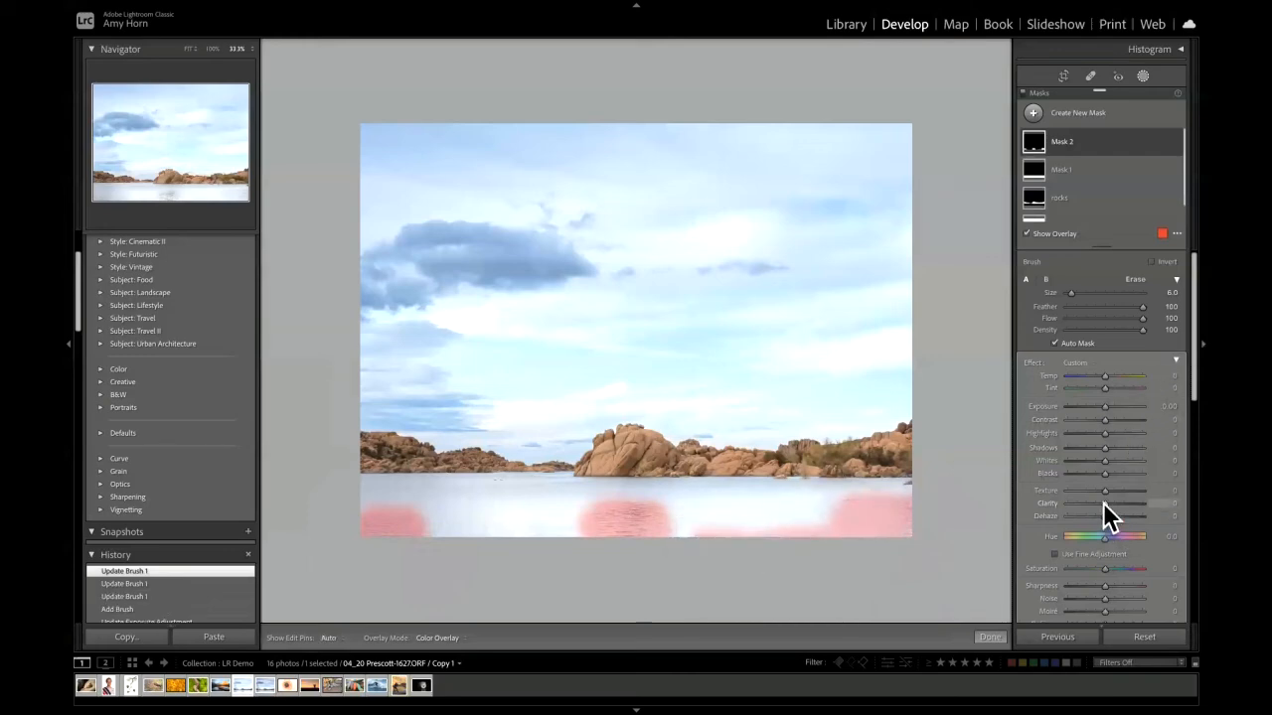
- Try a Clarity of -100 on the brushed water ripples, turn off Auto Mask and reset Clarity
drag(1103, 503, 1055, 510)
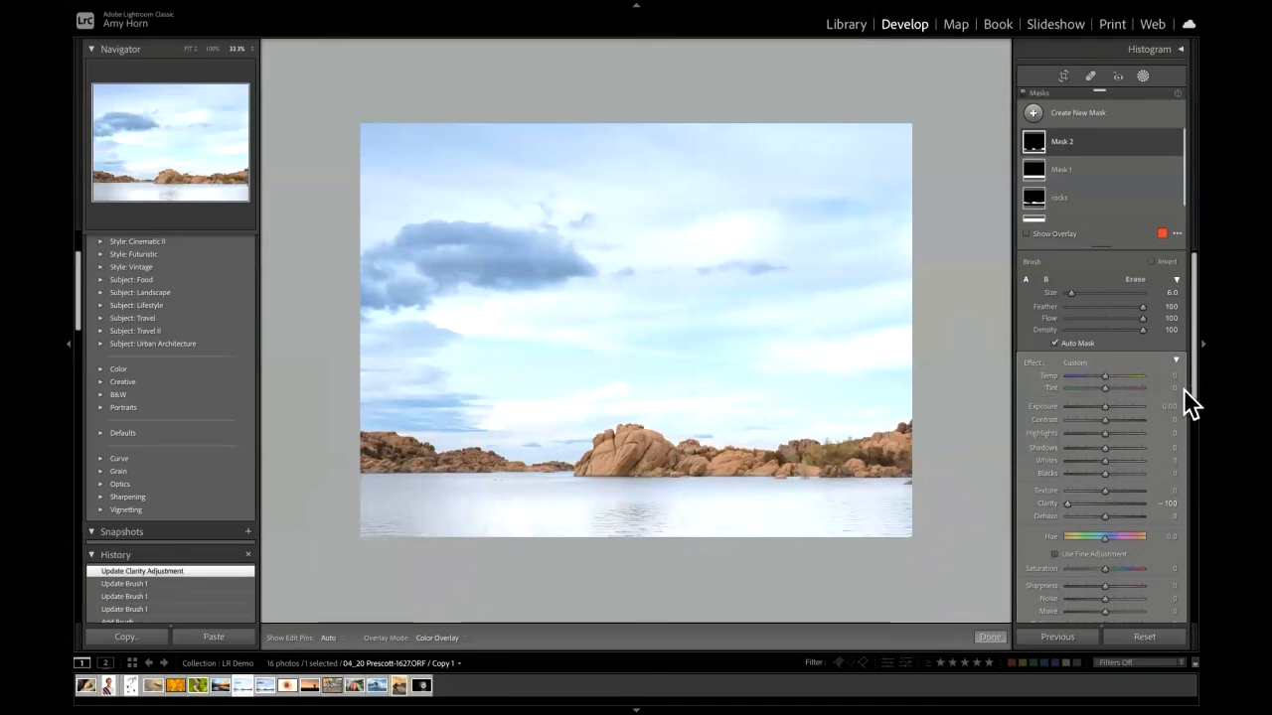
drag(1184, 390, 1184, 310)
click(1085, 141)
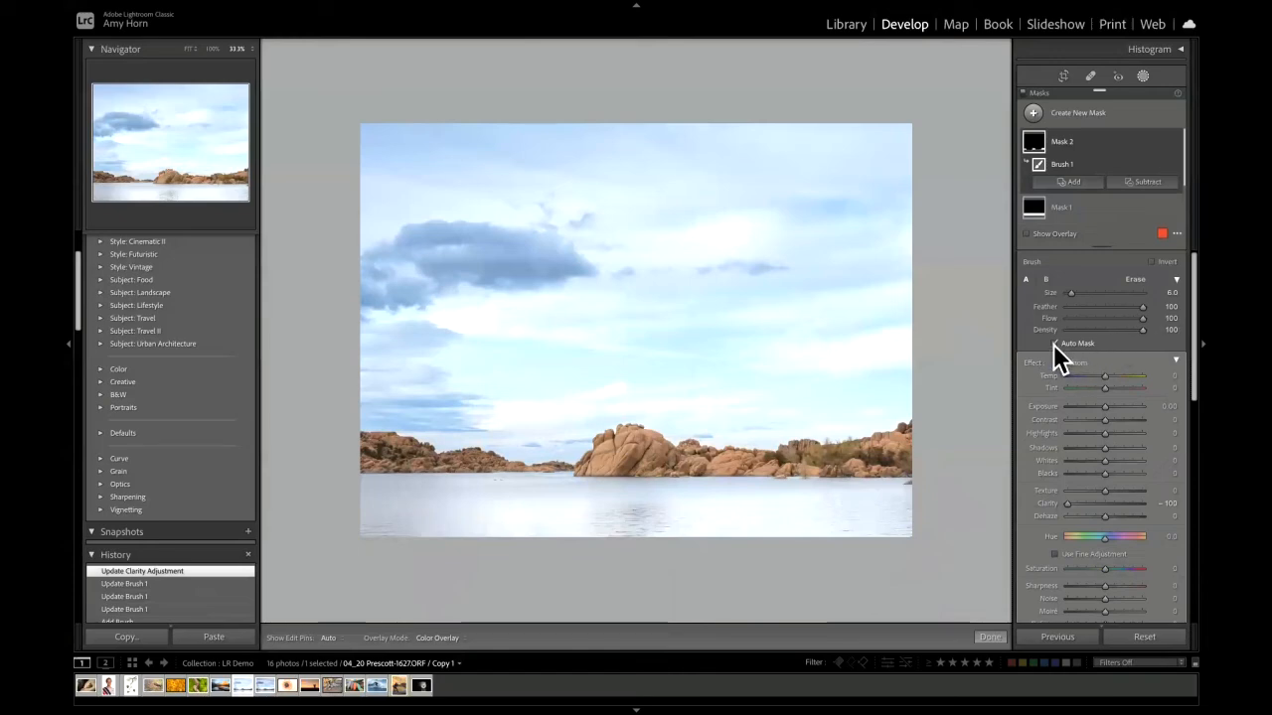
double_click(1049, 504)
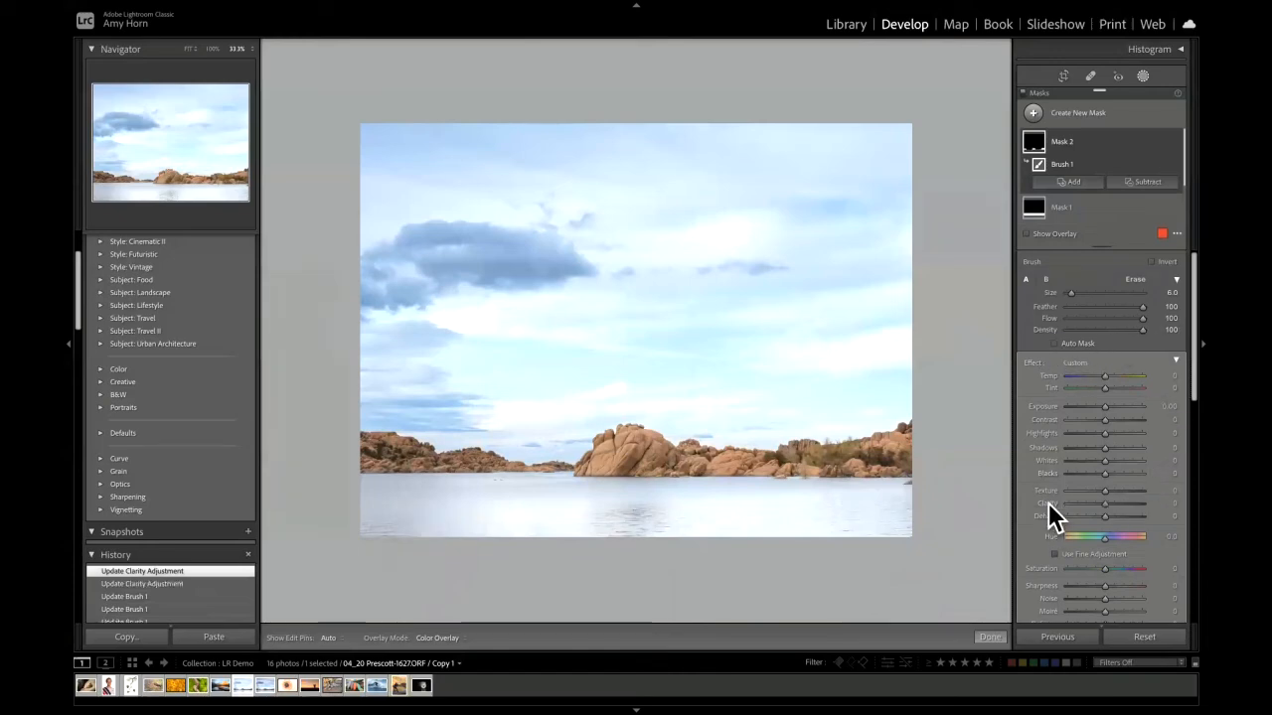
- Show the overlay of the brushed water ripples and delete that brush mask
key(o)
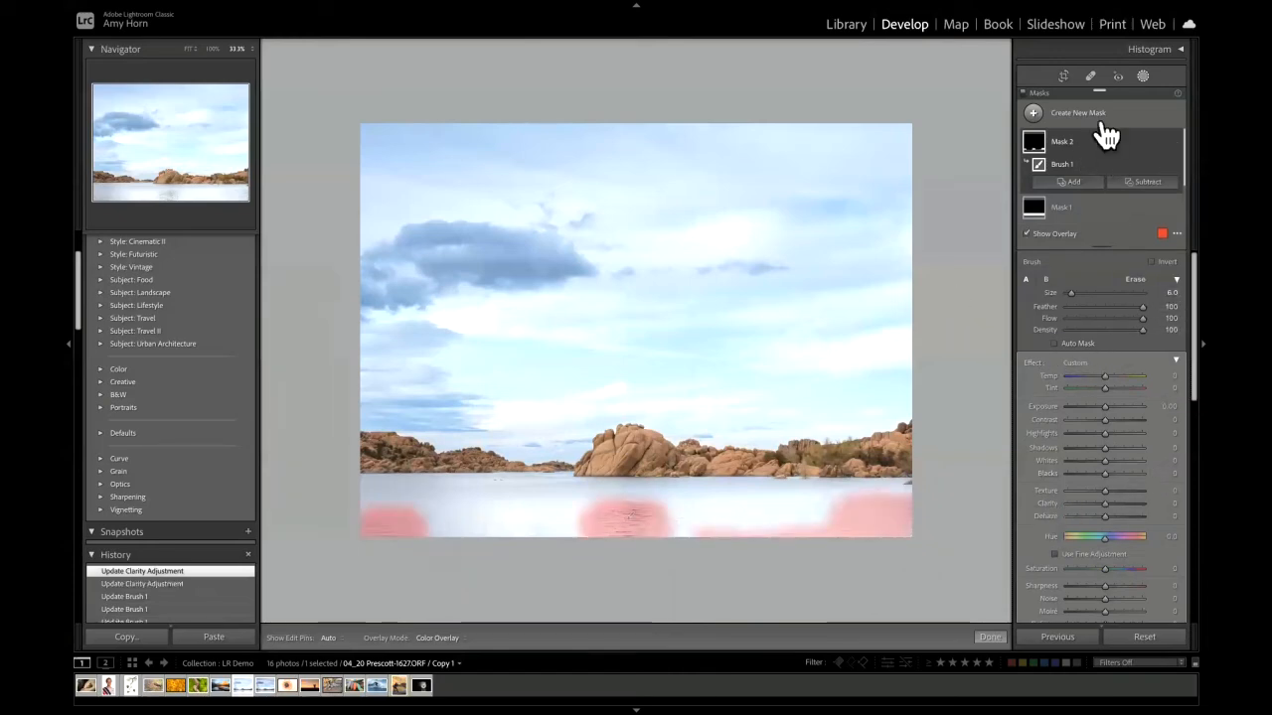
click(1093, 149)
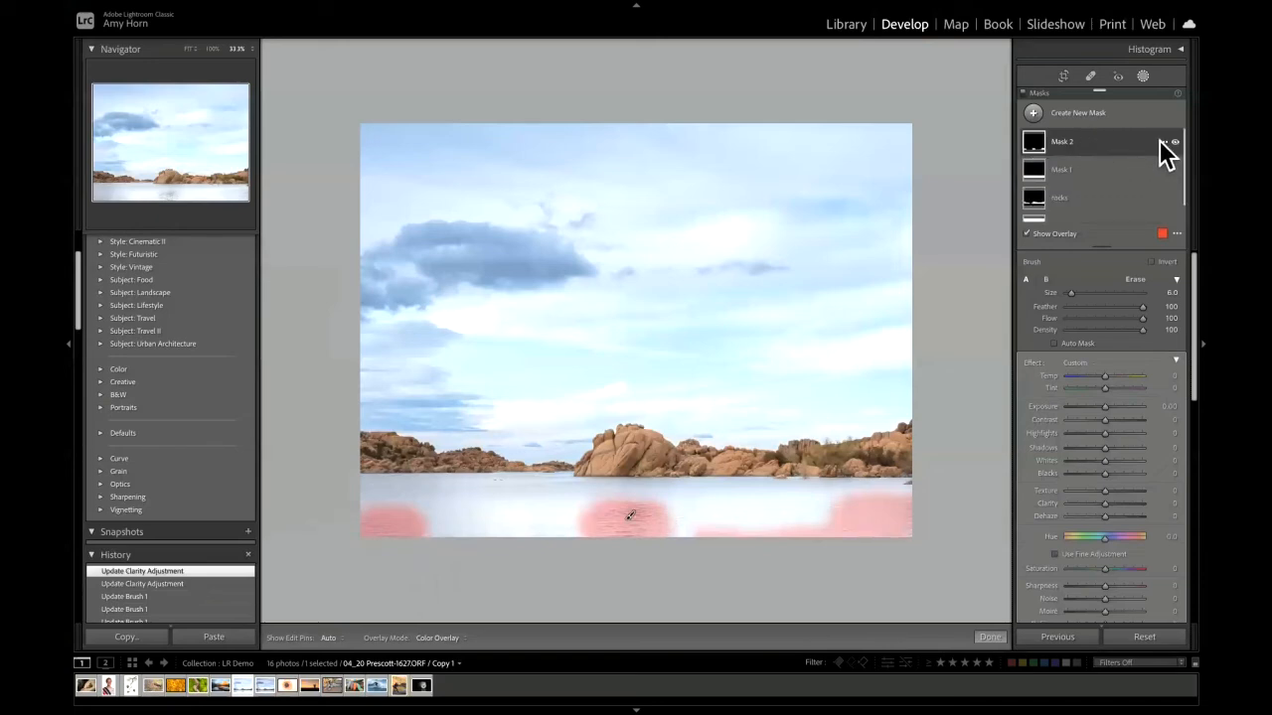
click(1161, 141)
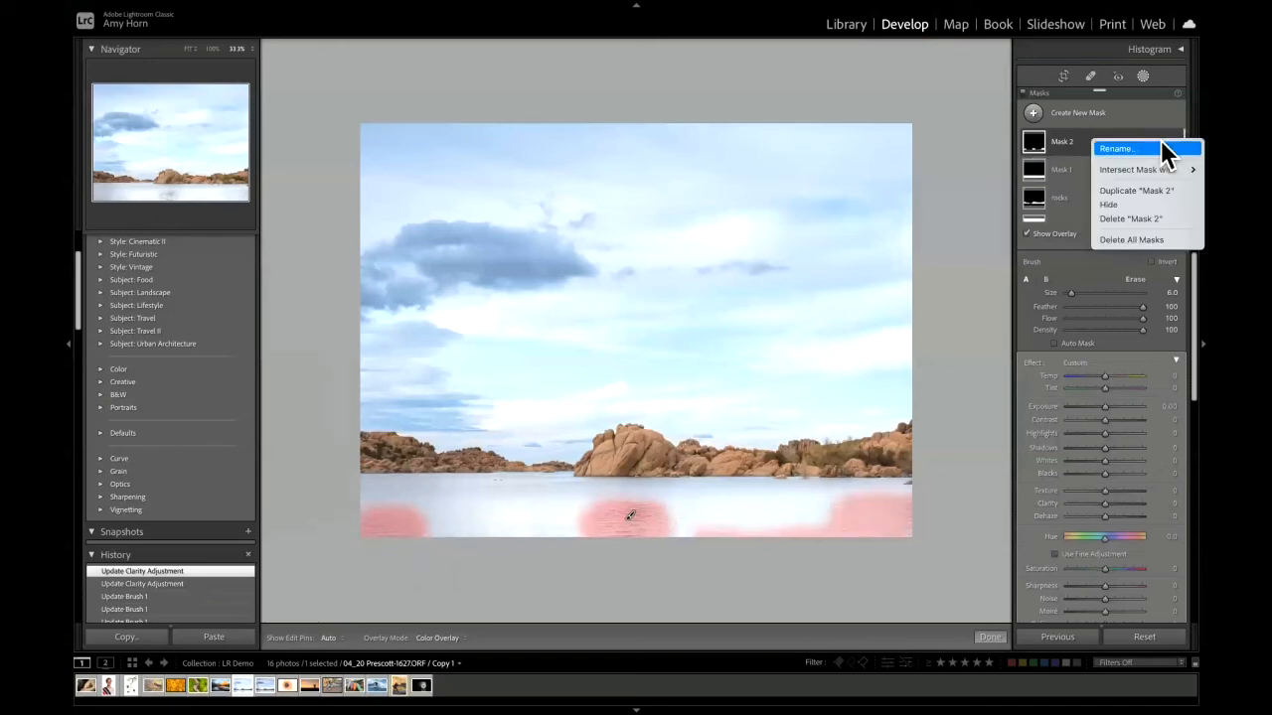
click(1140, 218)
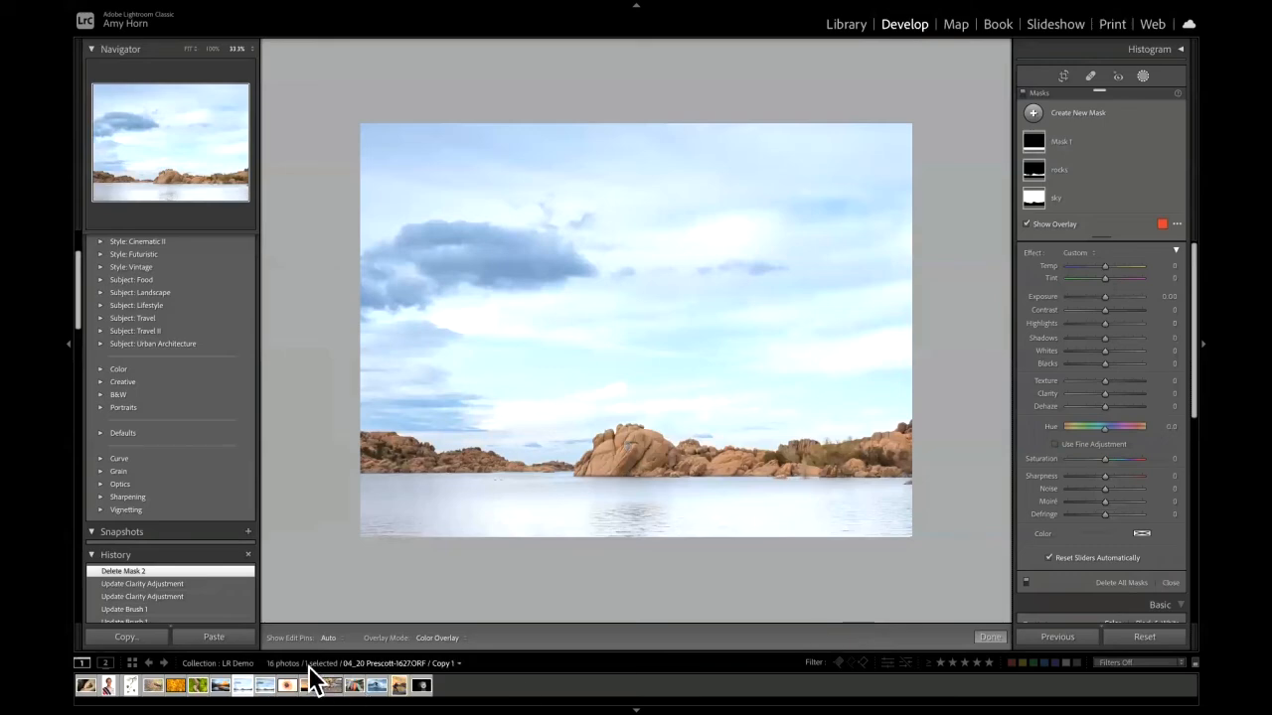
- Open the kayak photo 04_21 Morro Bay-4141403.ORF and create a Color Range mask sampled from the orange kayak
click(356, 684)
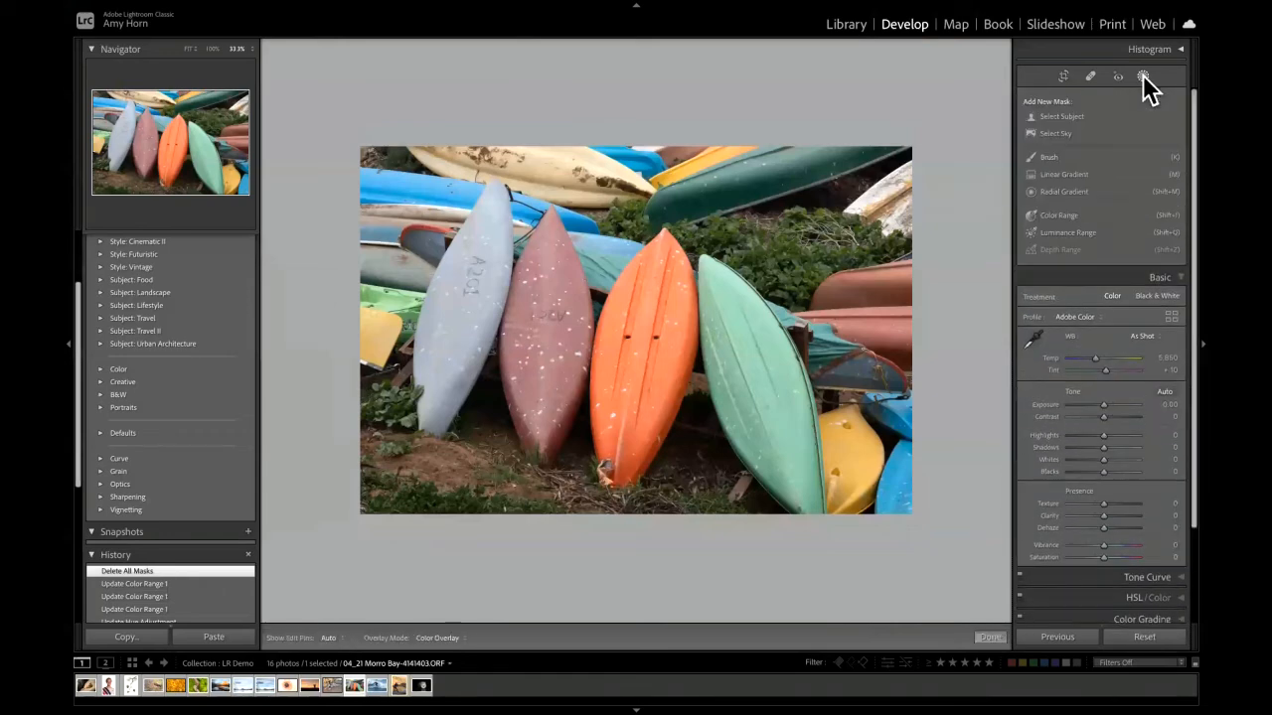
click(1055, 215)
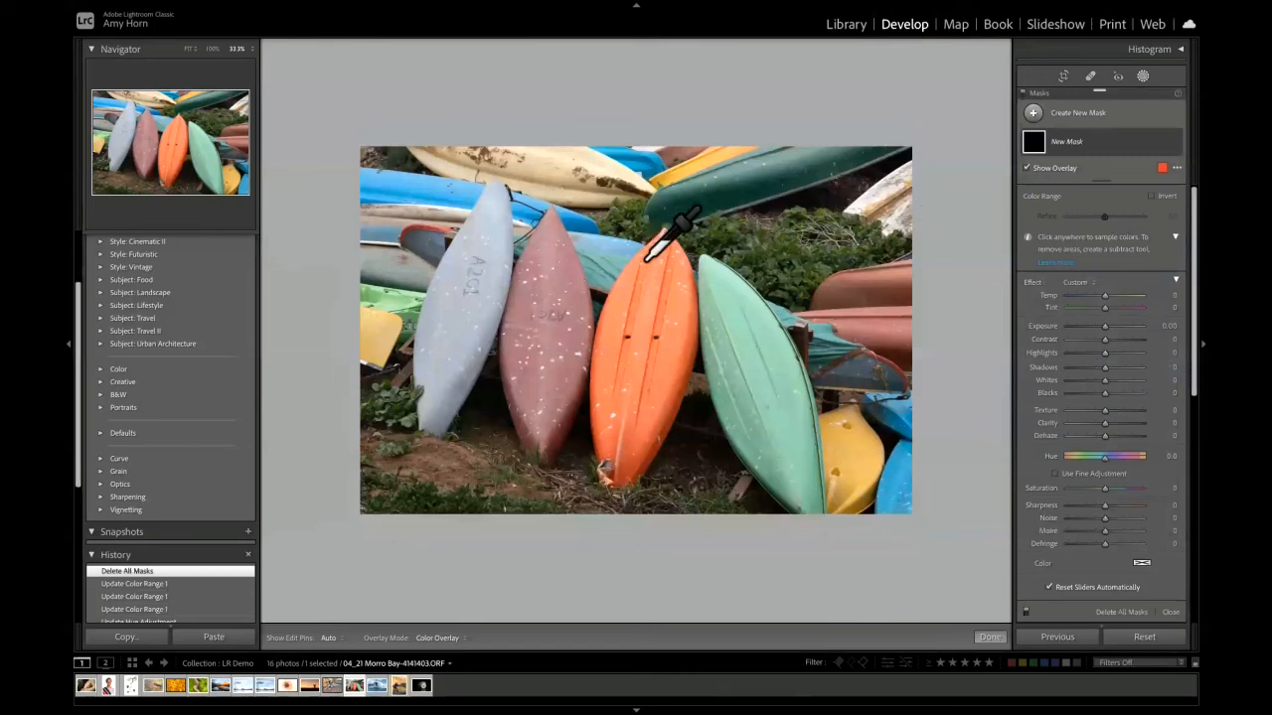
click(627, 428)
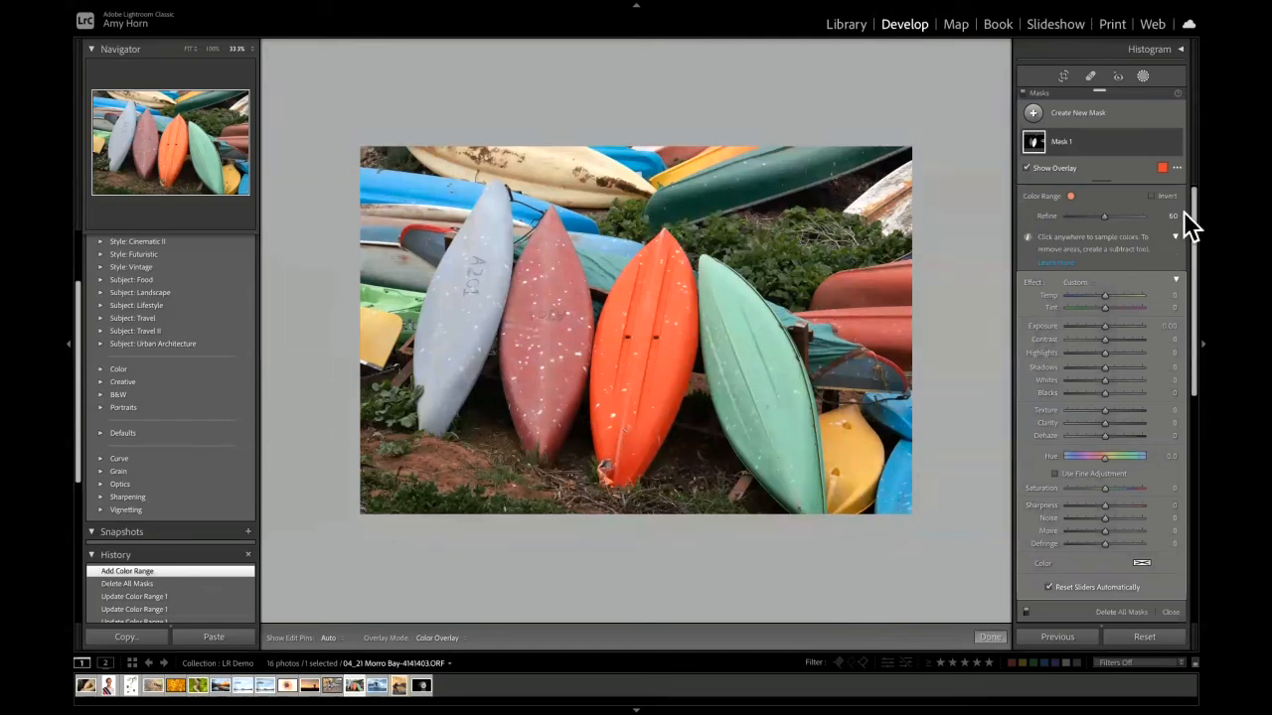
- Open the mask's color overlay settings and look through the available overlay modes, keeping Color Overlay
click(1162, 169)
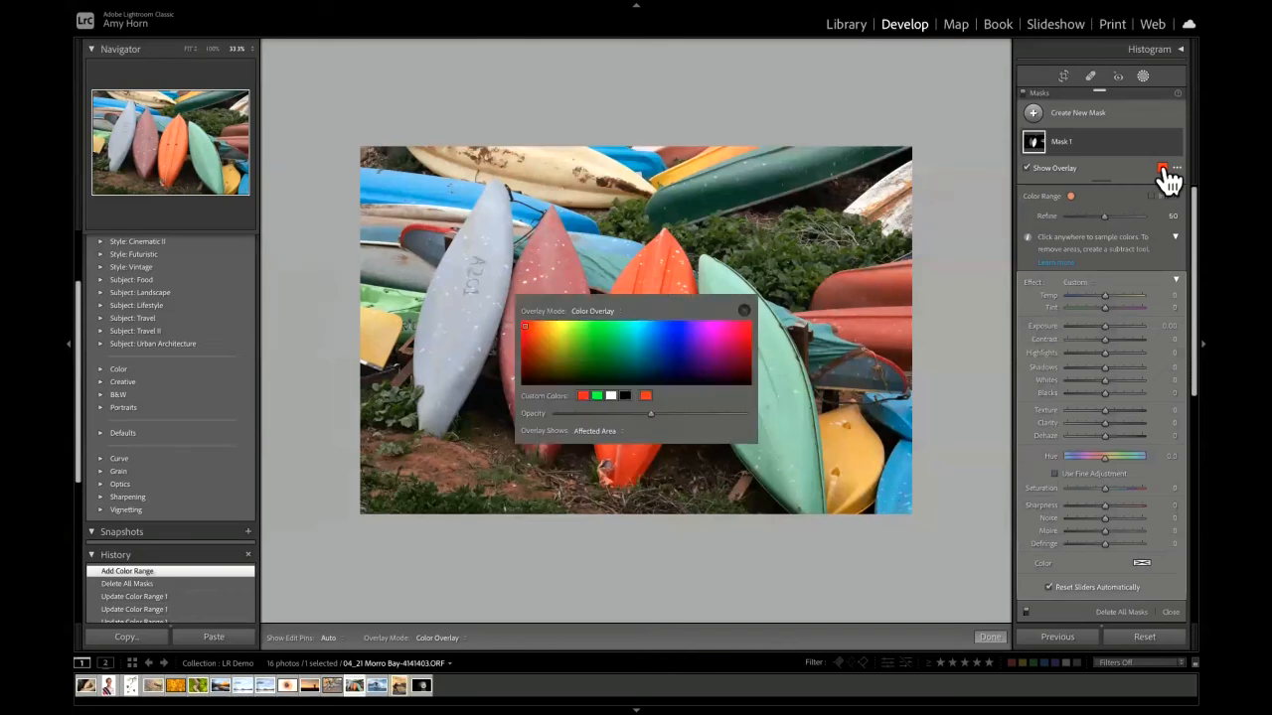
click(1178, 168)
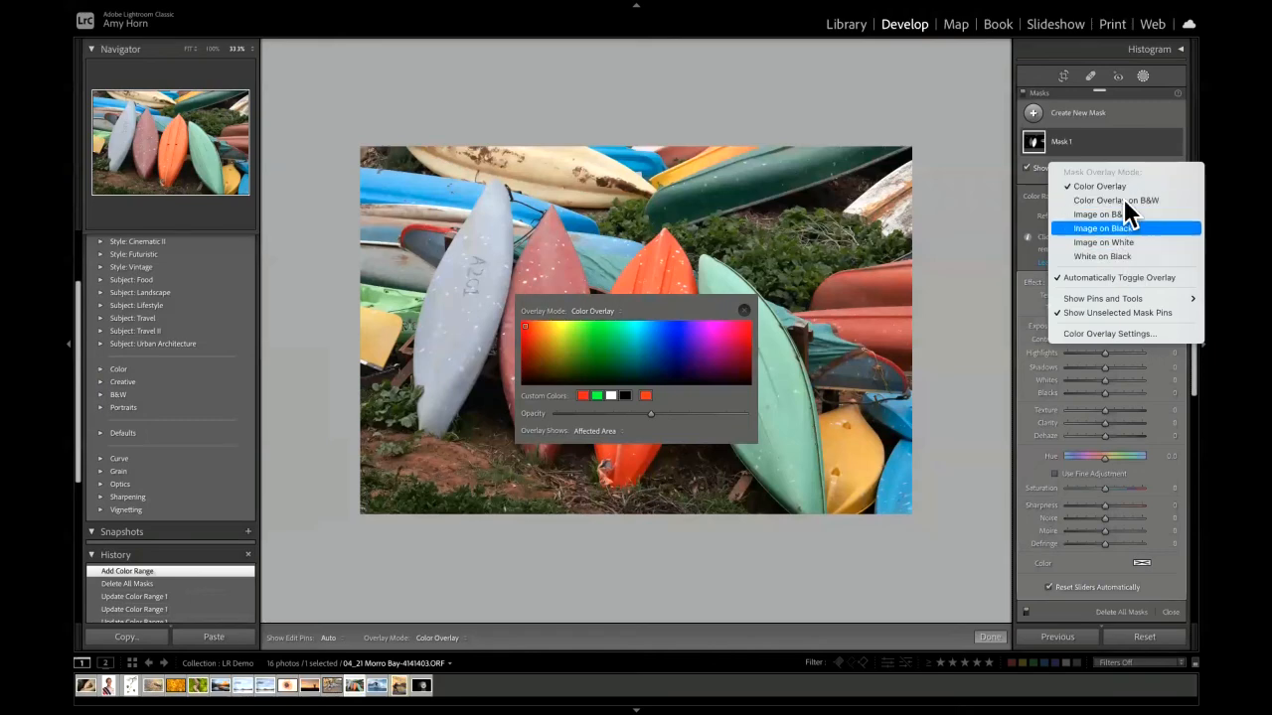
click(1105, 335)
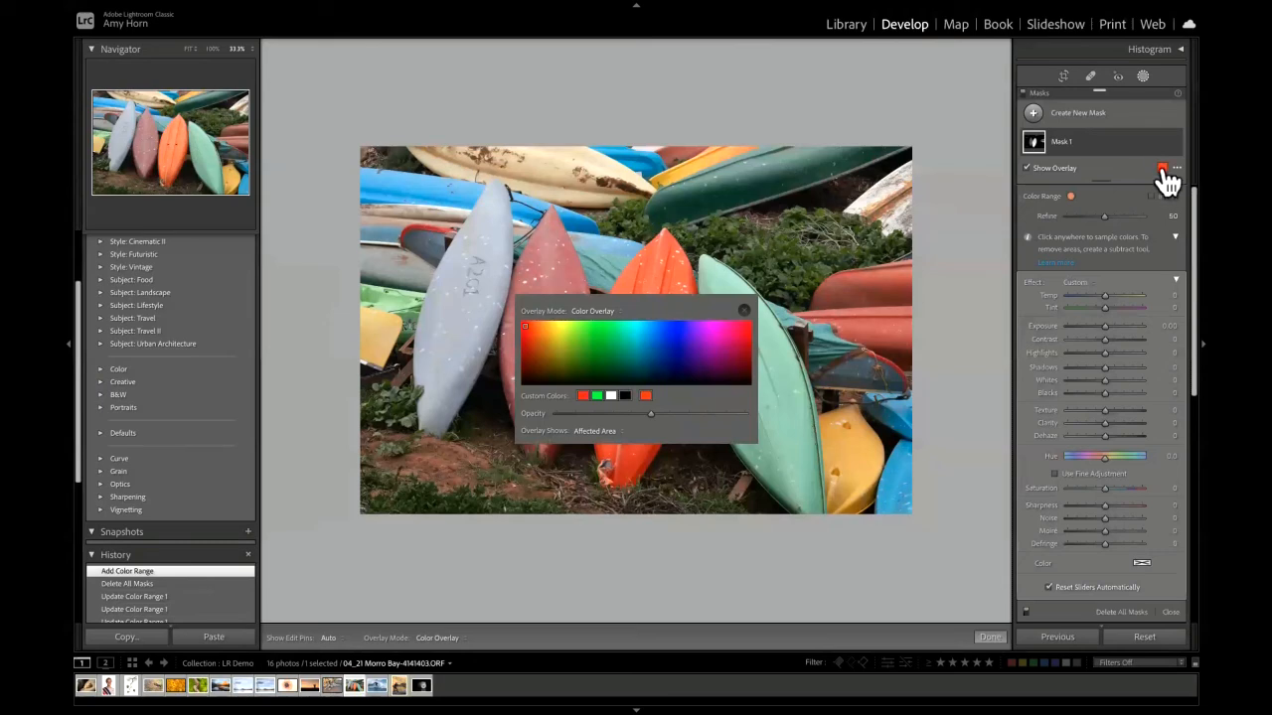
click(608, 310)
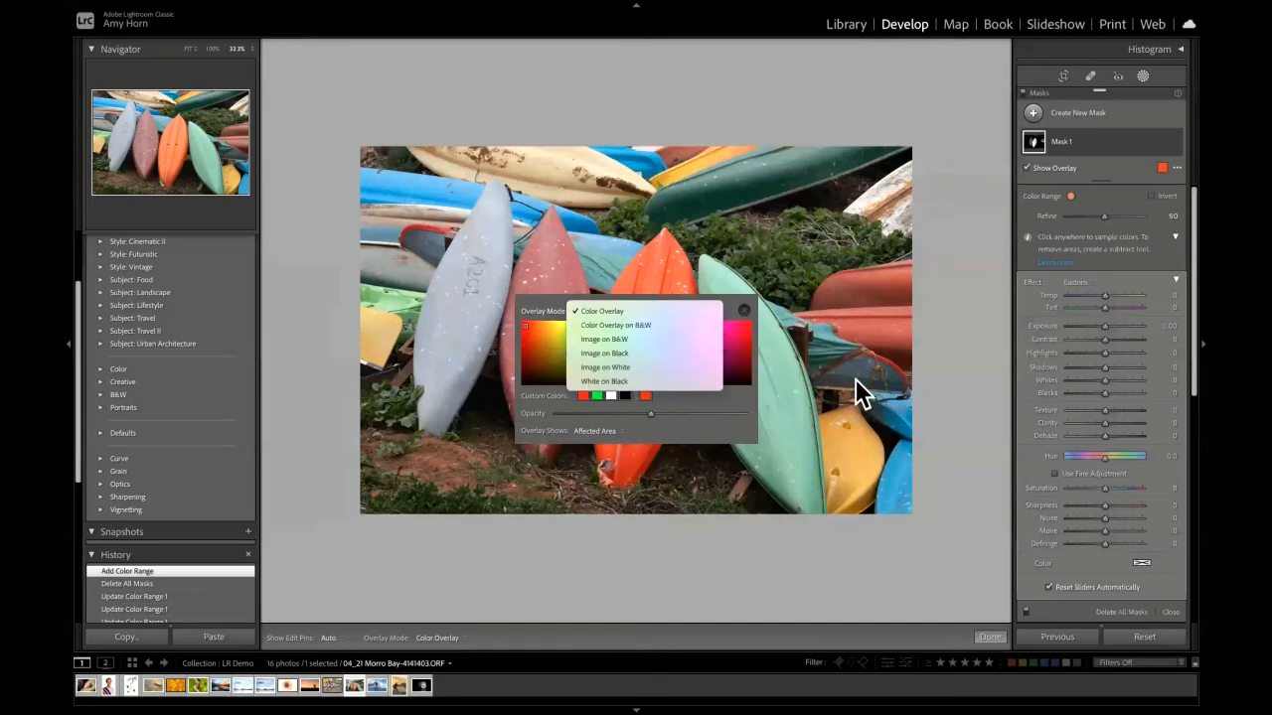
click(856, 378)
- Change the mask overlay color to blue and move the overlay settings window away from the upright kayaks
click(671, 335)
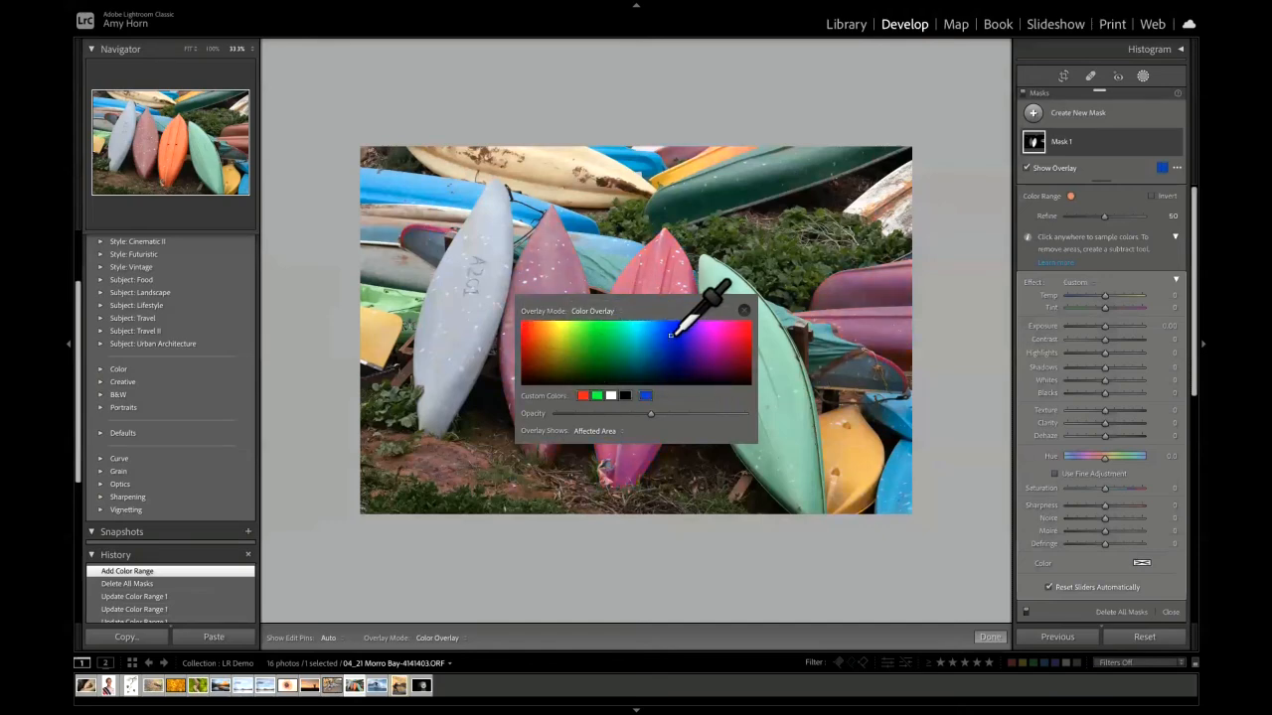
click(660, 306)
click(871, 383)
drag(729, 306, 963, 468)
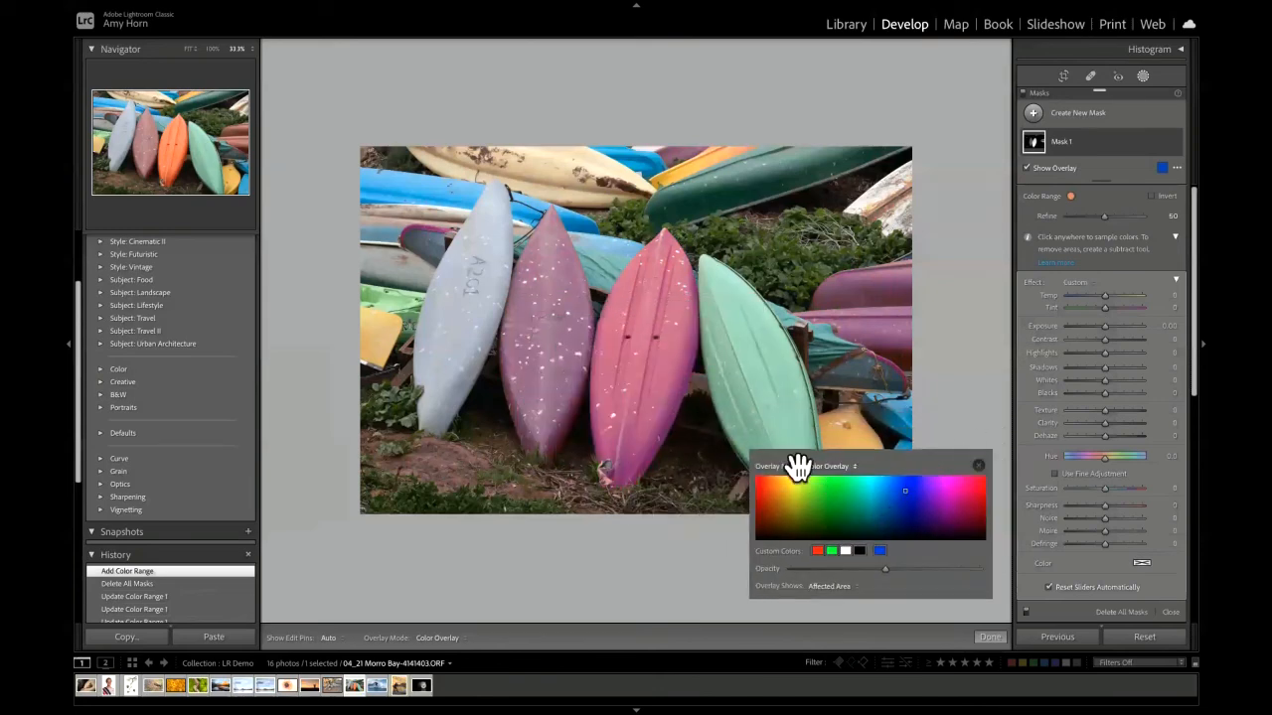
- Try yellow and purple shades as the mask overlay color on the kayaks, ending with green
click(794, 482)
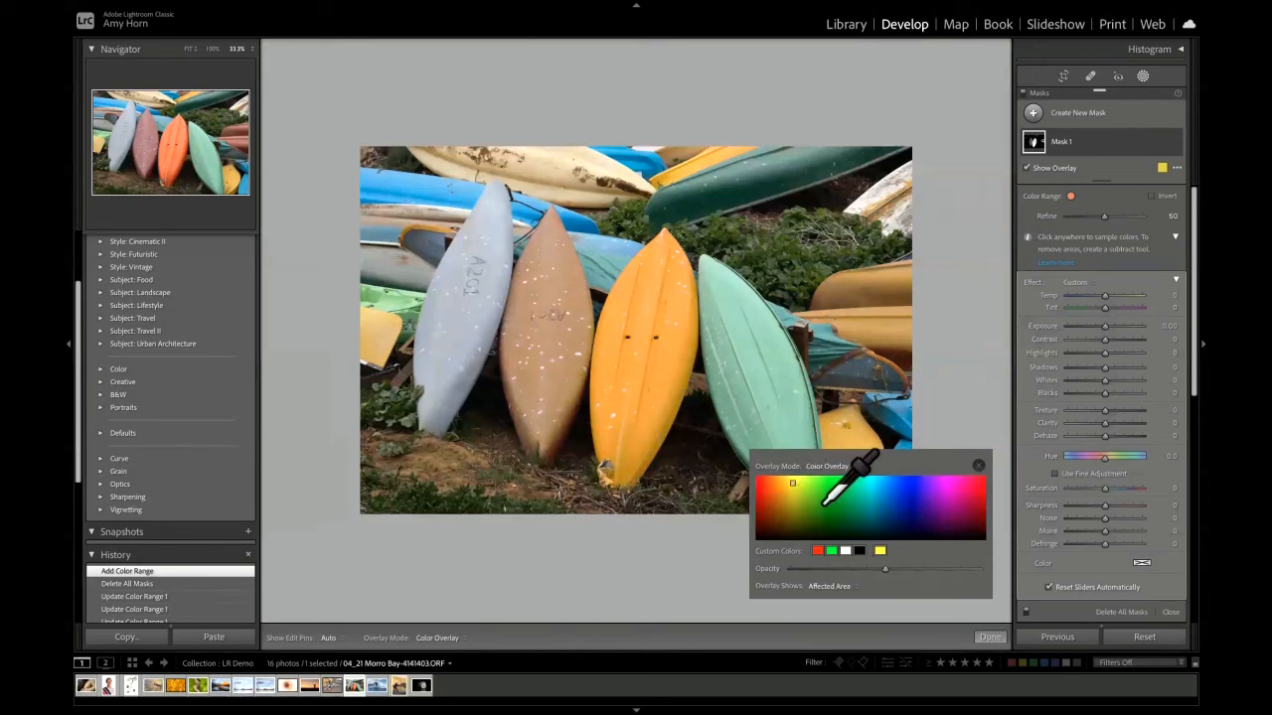
click(819, 503)
click(920, 495)
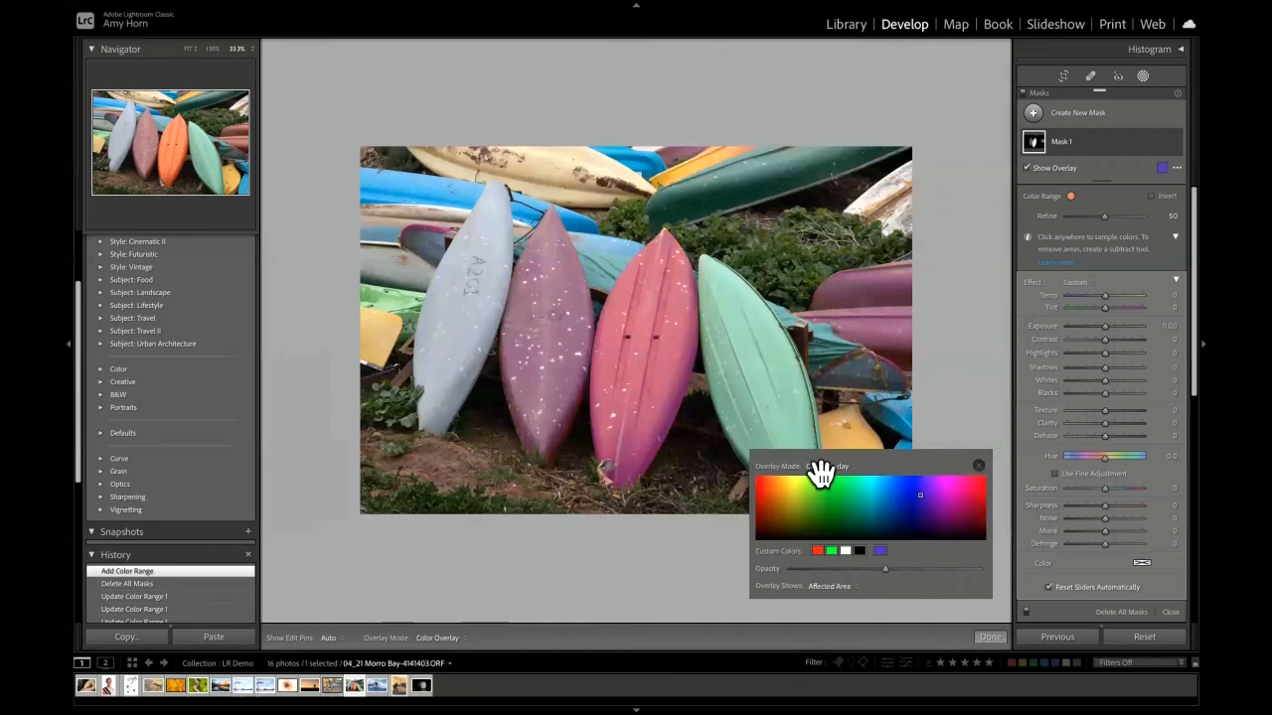
click(801, 488)
click(768, 527)
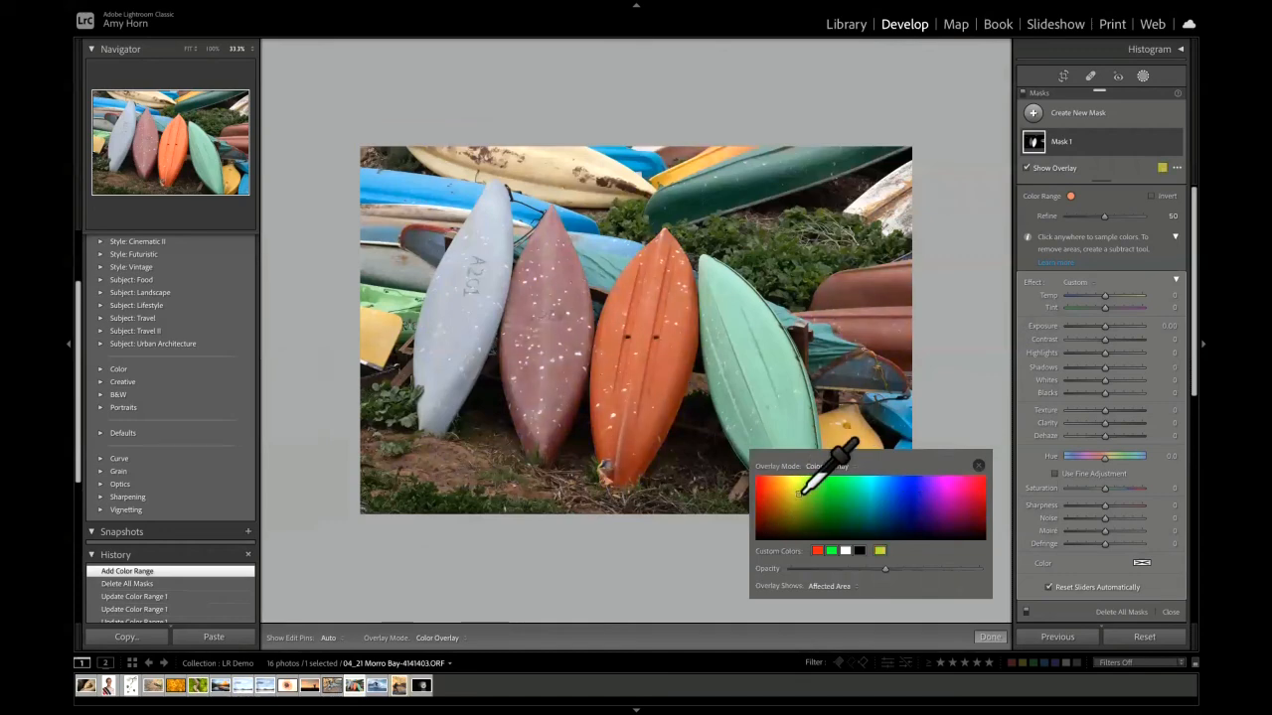
click(800, 492)
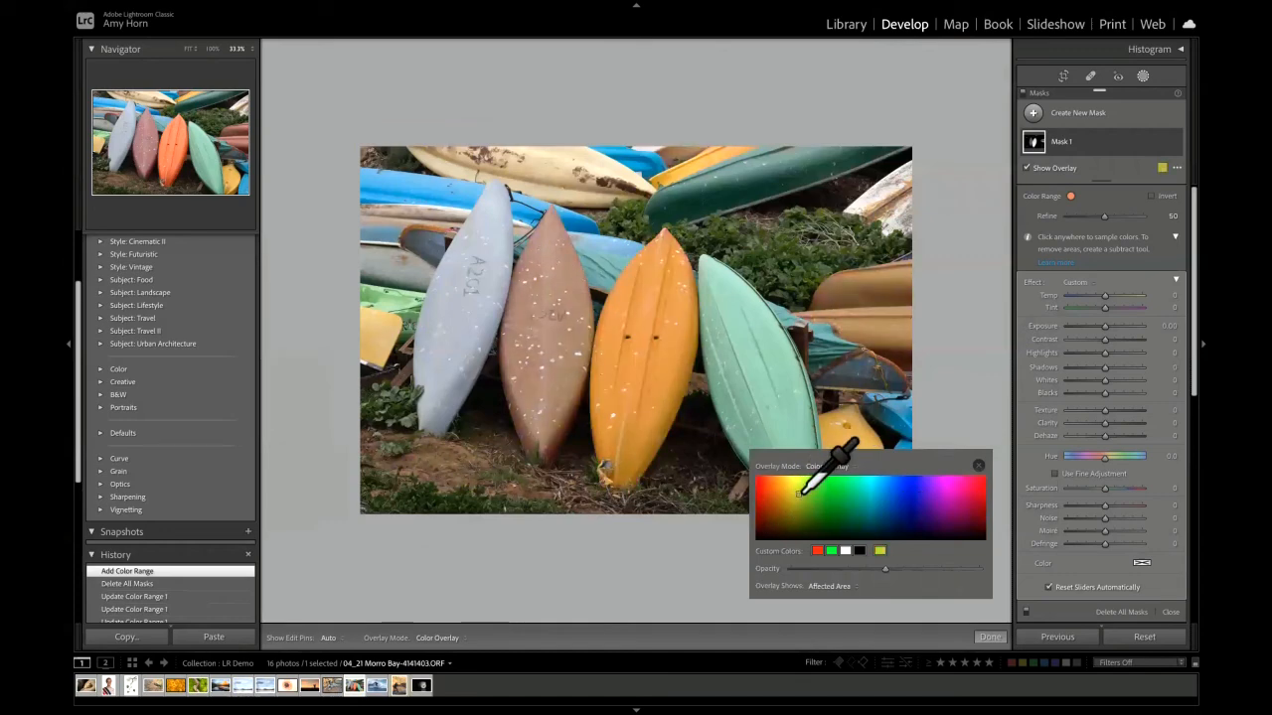
click(907, 503)
click(827, 497)
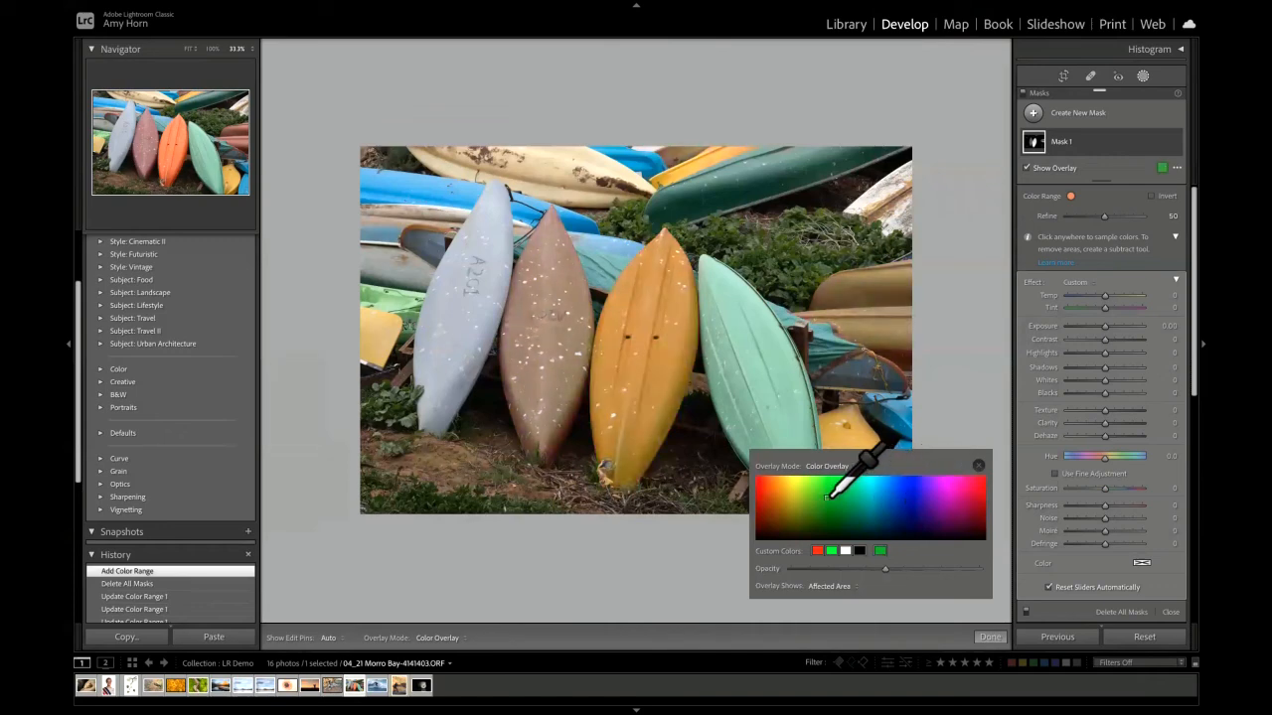
- Close the overlay settings and subtract the surrounding kayaks from Mask 1 with a brush, leaving only the upright orange kayak masked
click(978, 466)
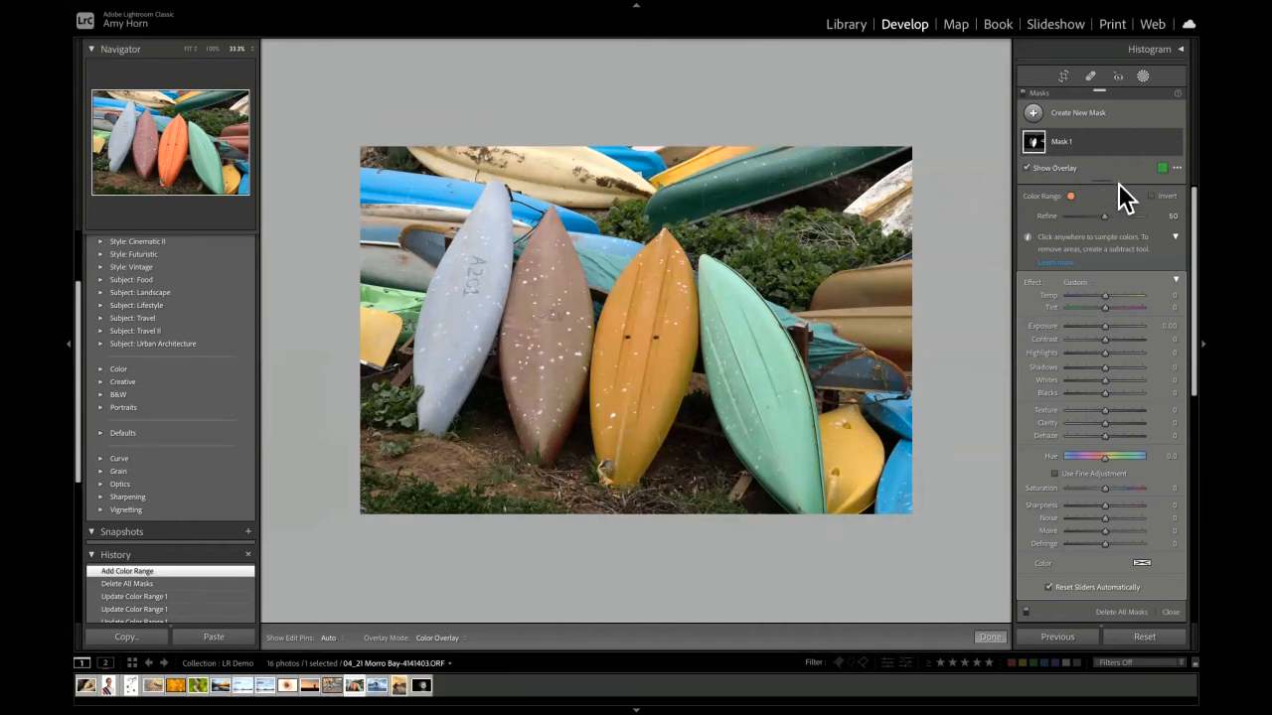
click(1090, 145)
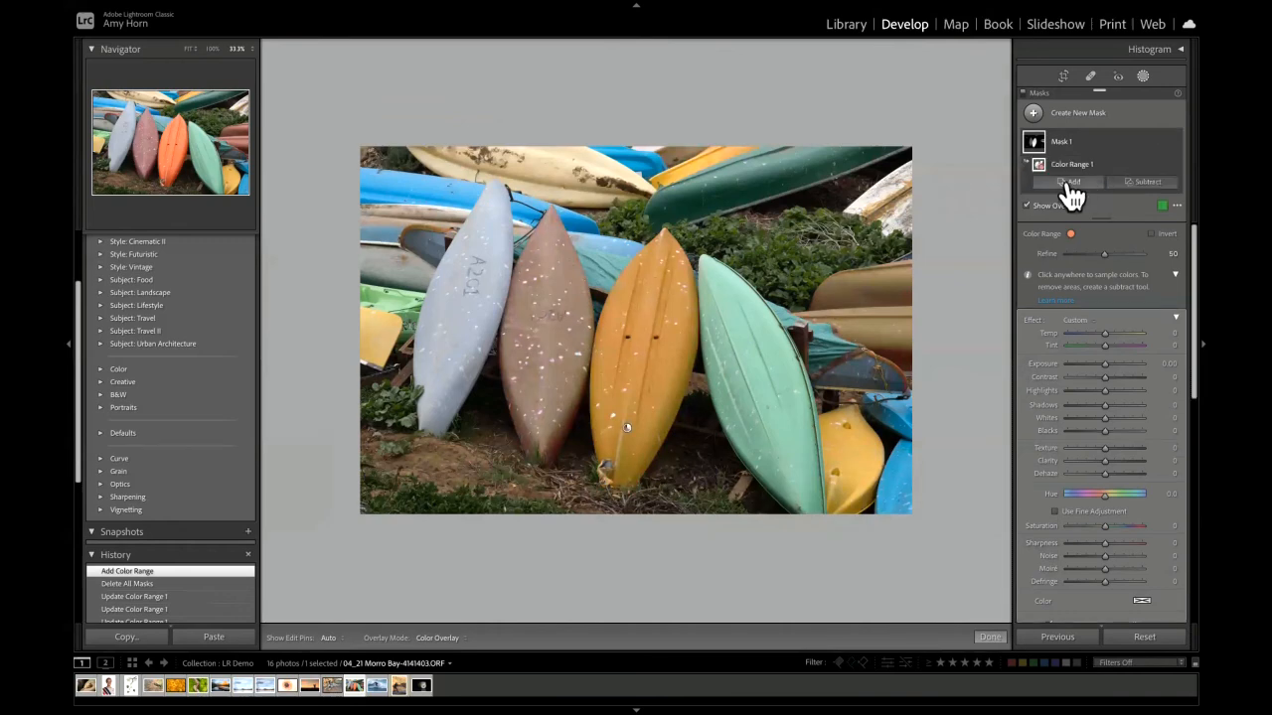
click(1138, 182)
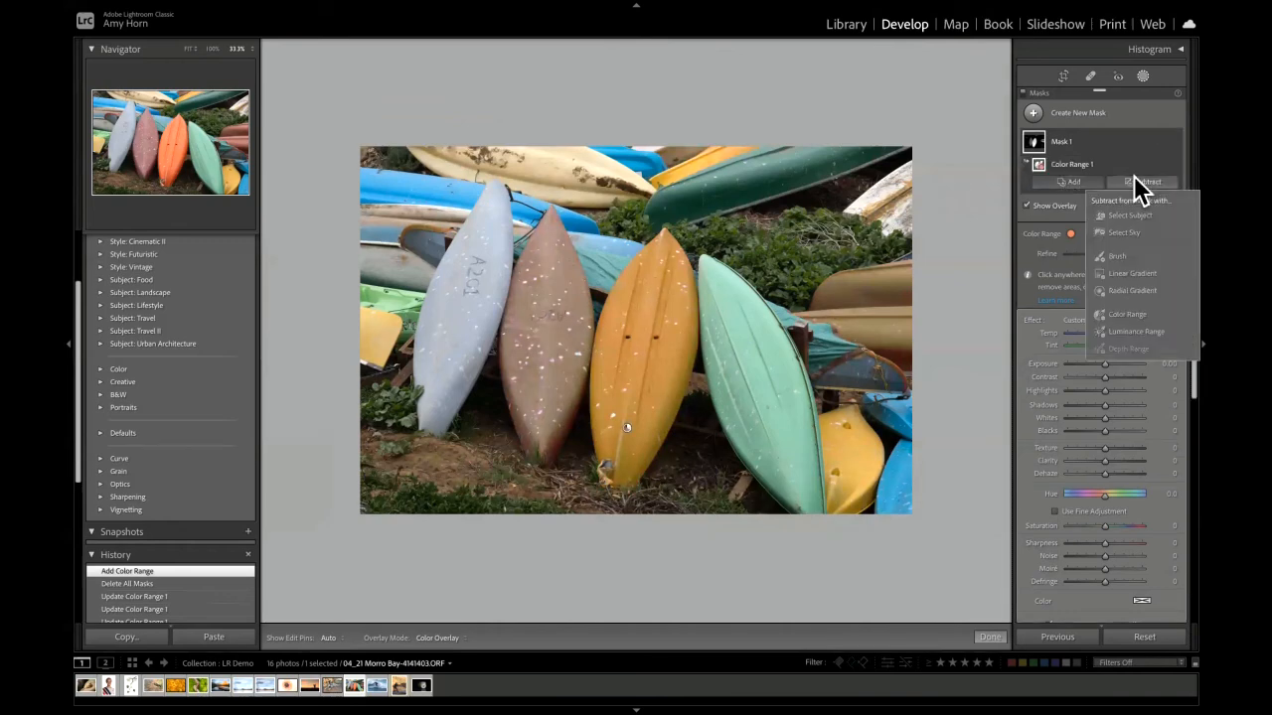
click(1117, 256)
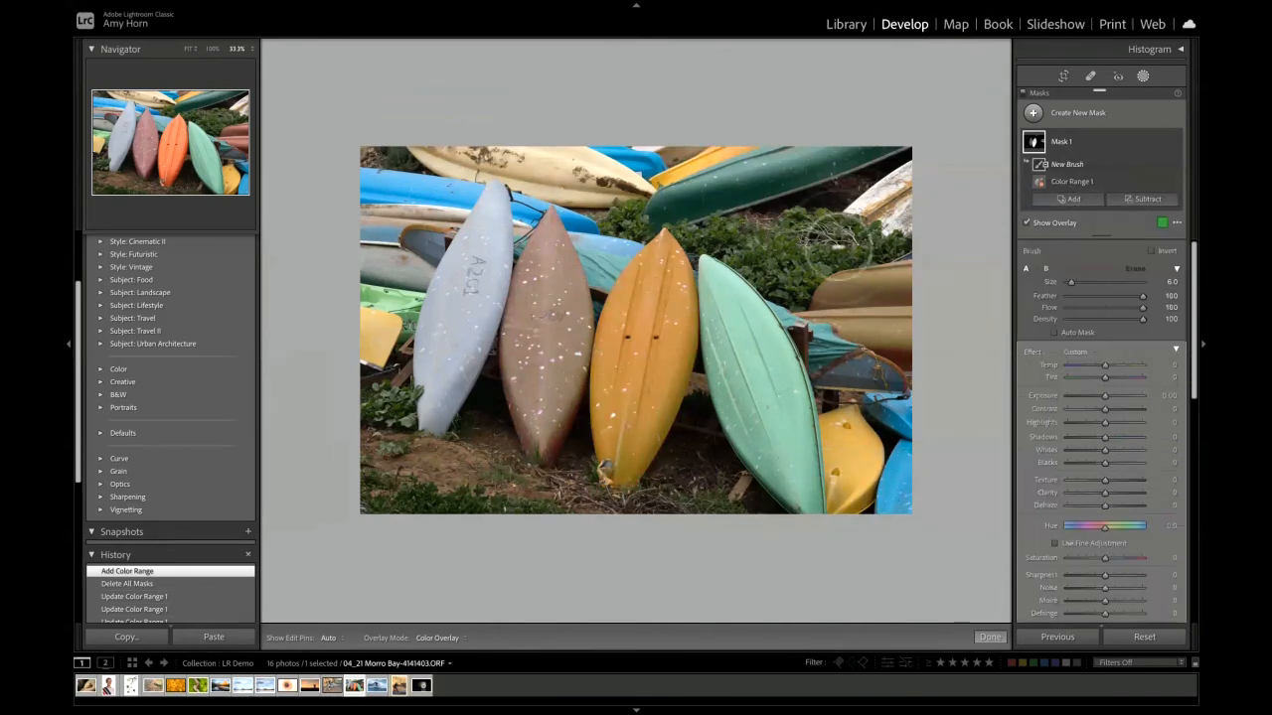
scroll(817, 255, up, 3)
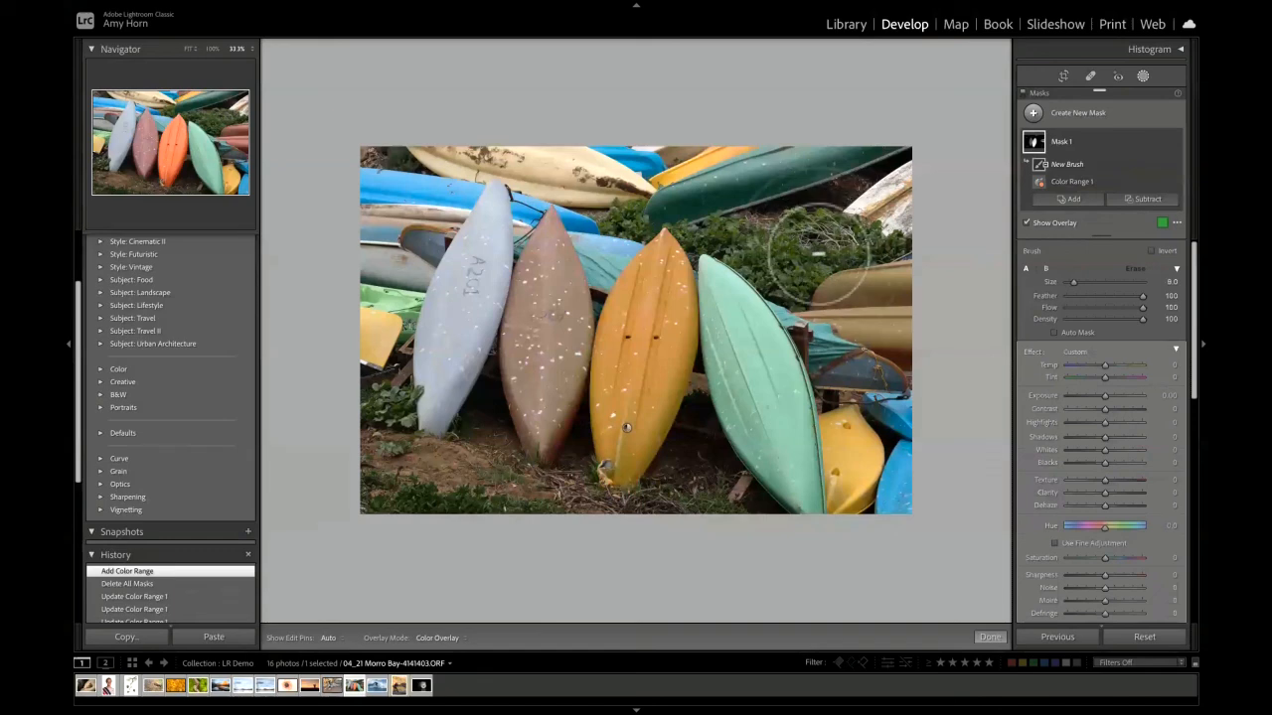
key(h)
mouse_move(805, 269)
mouse_down()
mouse_move(800, 398)
mouse_move(861, 333)
mouse_move(865, 416)
mouse_move(931, 449)
mouse_up()
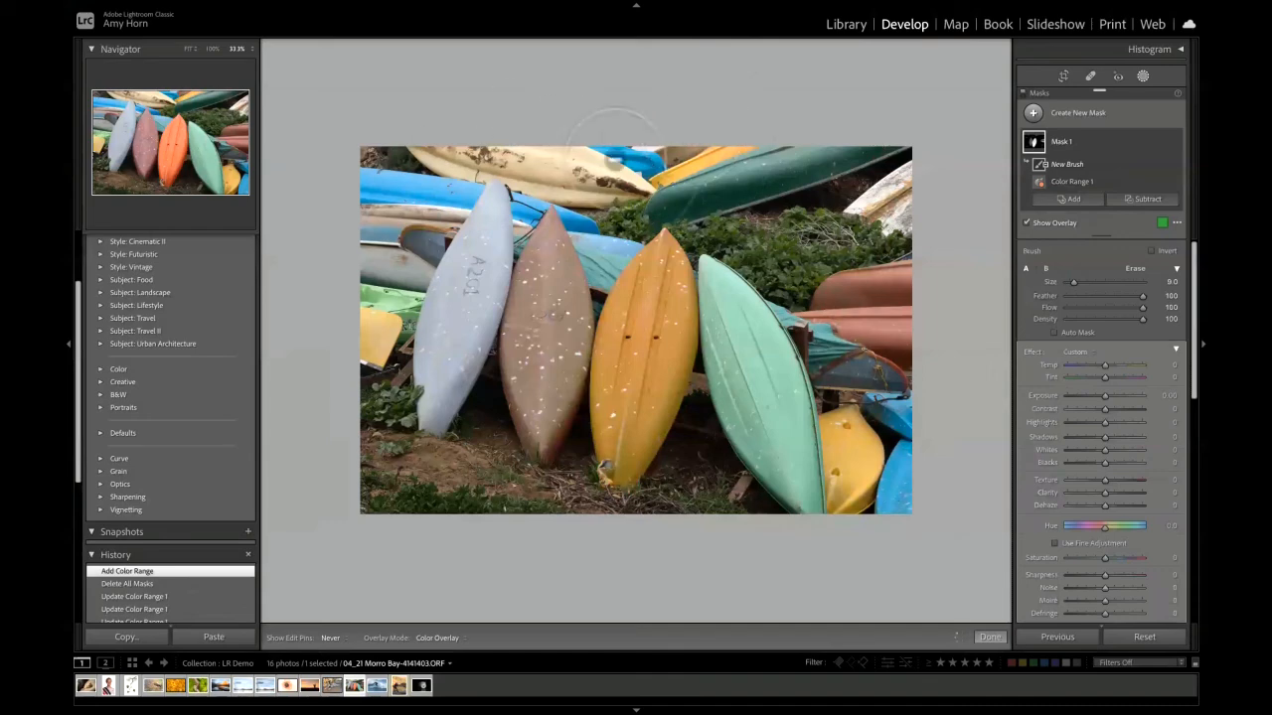
mouse_move(536, 337)
mouse_down()
mouse_move(540, 192)
mouse_move(556, 322)
mouse_move(572, 314)
mouse_move(565, 301)
mouse_move(550, 533)
mouse_move(538, 346)
mouse_move(502, 438)
mouse_up()
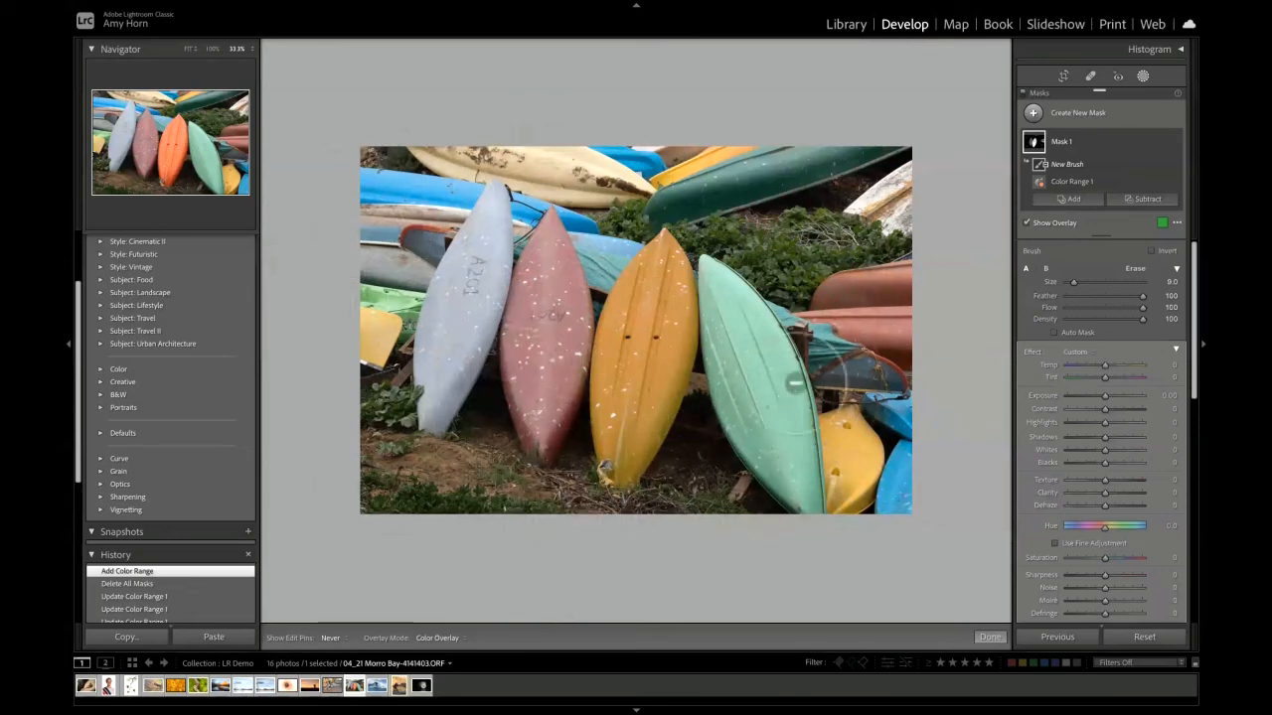
mouse_move(633, 106)
mouse_down()
mouse_move(521, 288)
mouse_move(550, 243)
mouse_move(541, 311)
mouse_move(557, 180)
mouse_up()
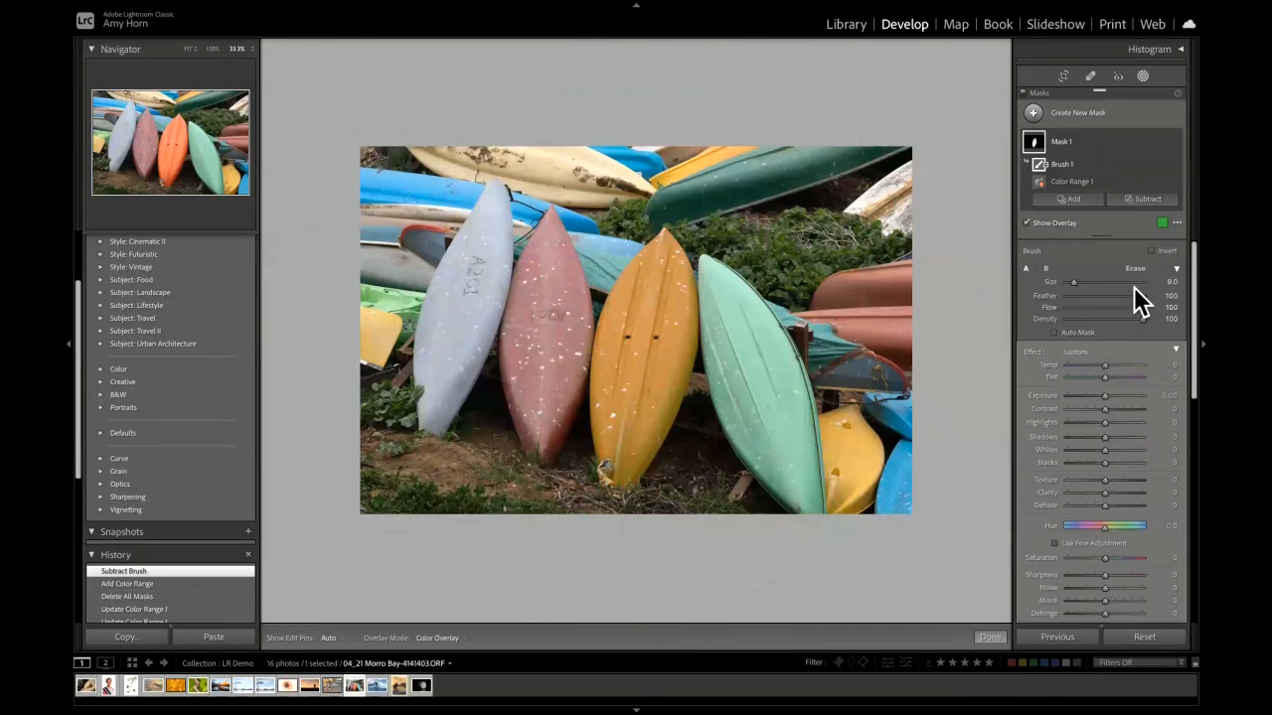
- Set the Hue of the orange kayak's mask to -71.9 to recolor the kayak pink
click(1081, 151)
click(1090, 153)
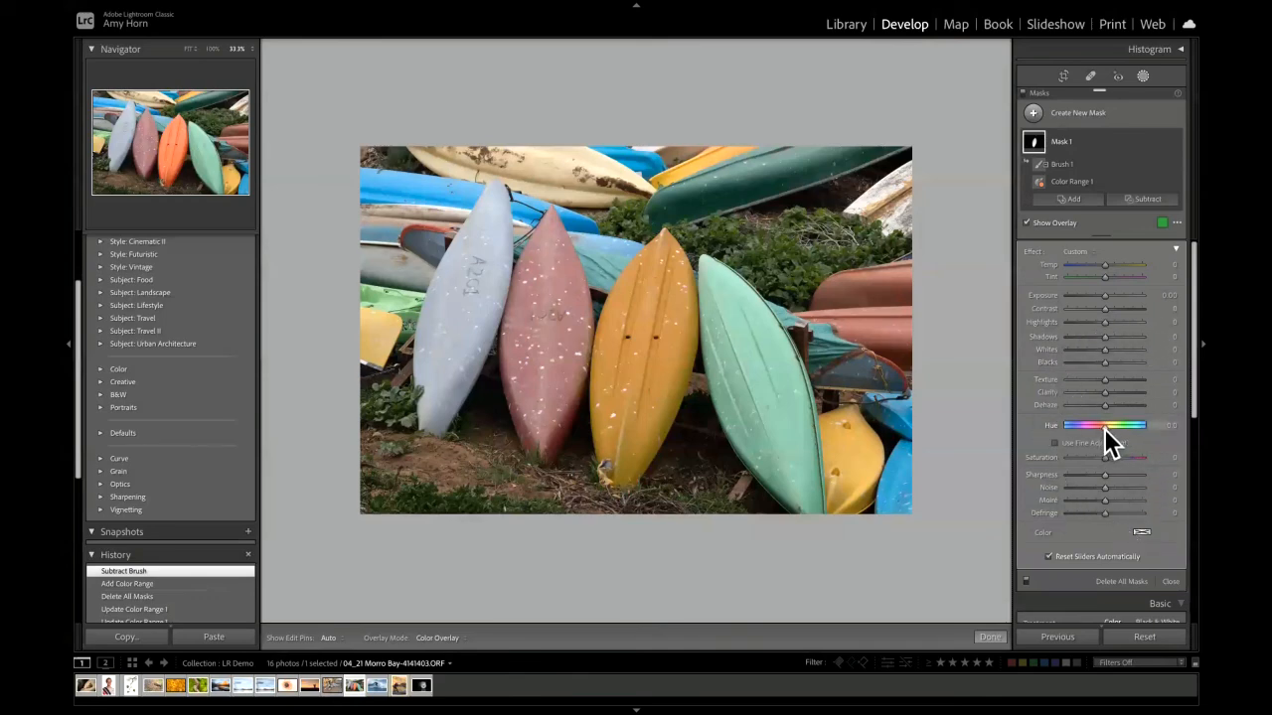
drag(1104, 428, 1089, 432)
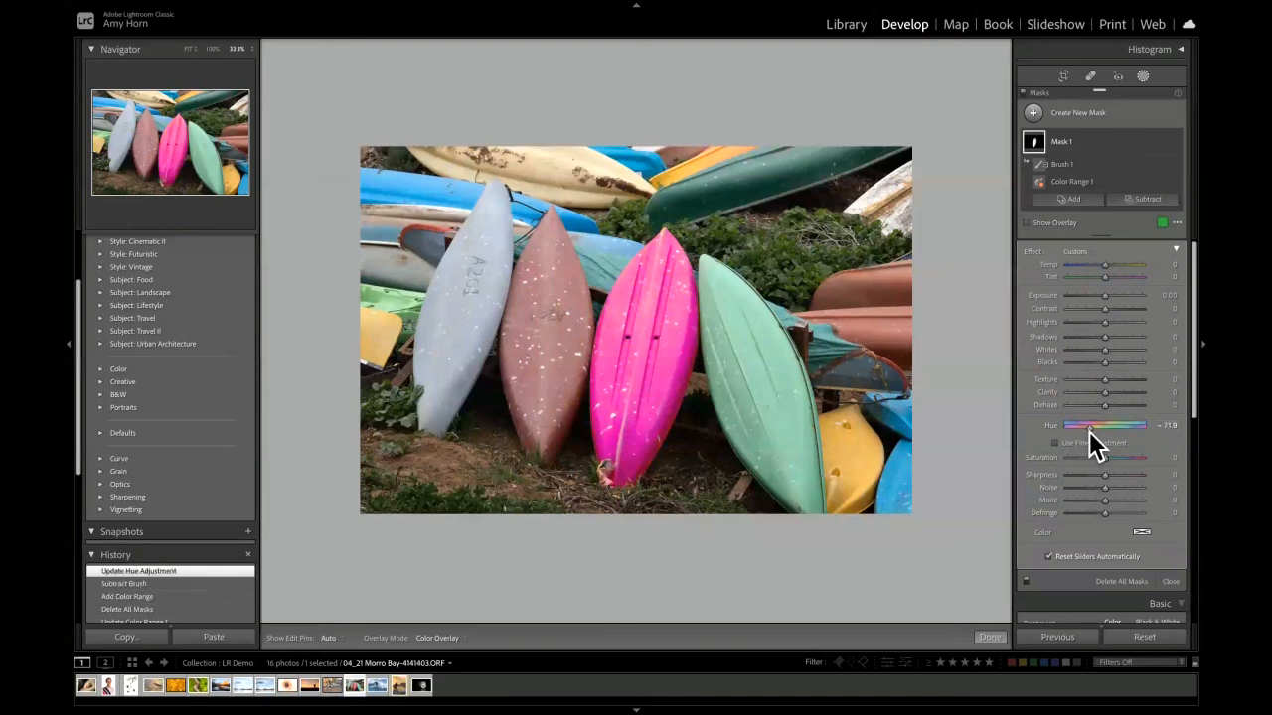
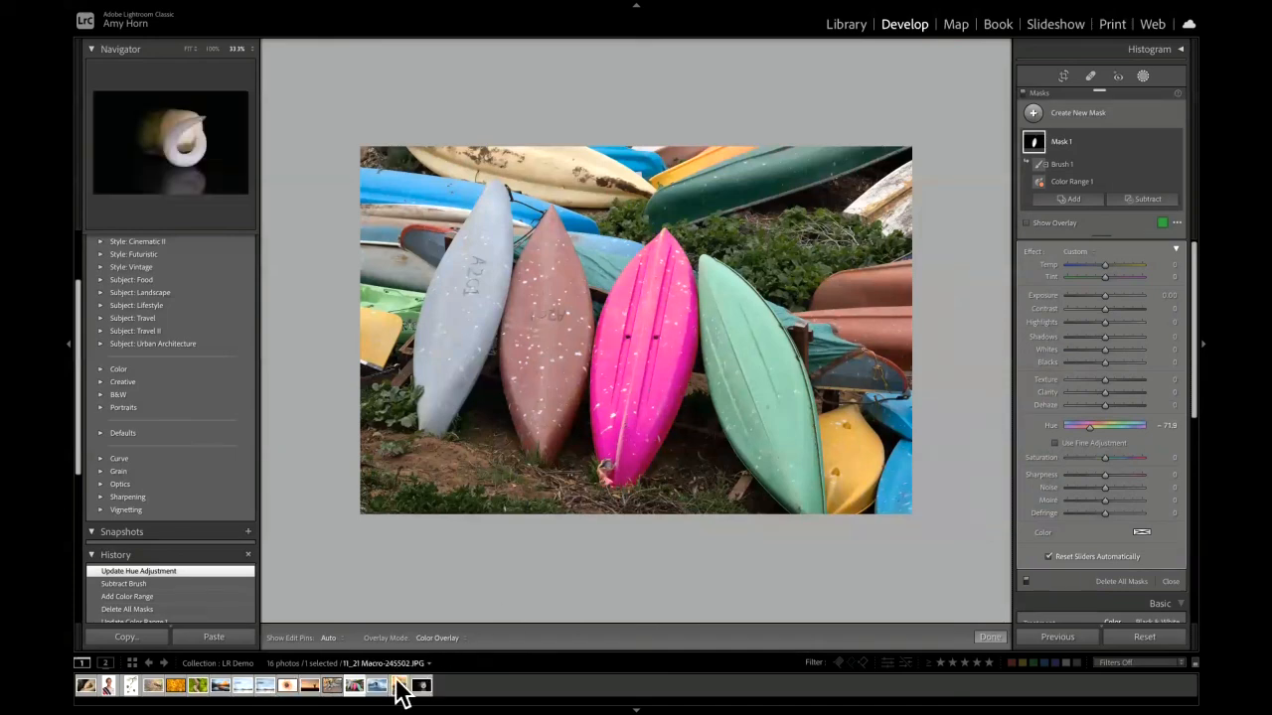
- Open the dog photo IMG_5777_jpg.heic, create a Select Subject mask of the dog and invert it to cover the background
click(333, 687)
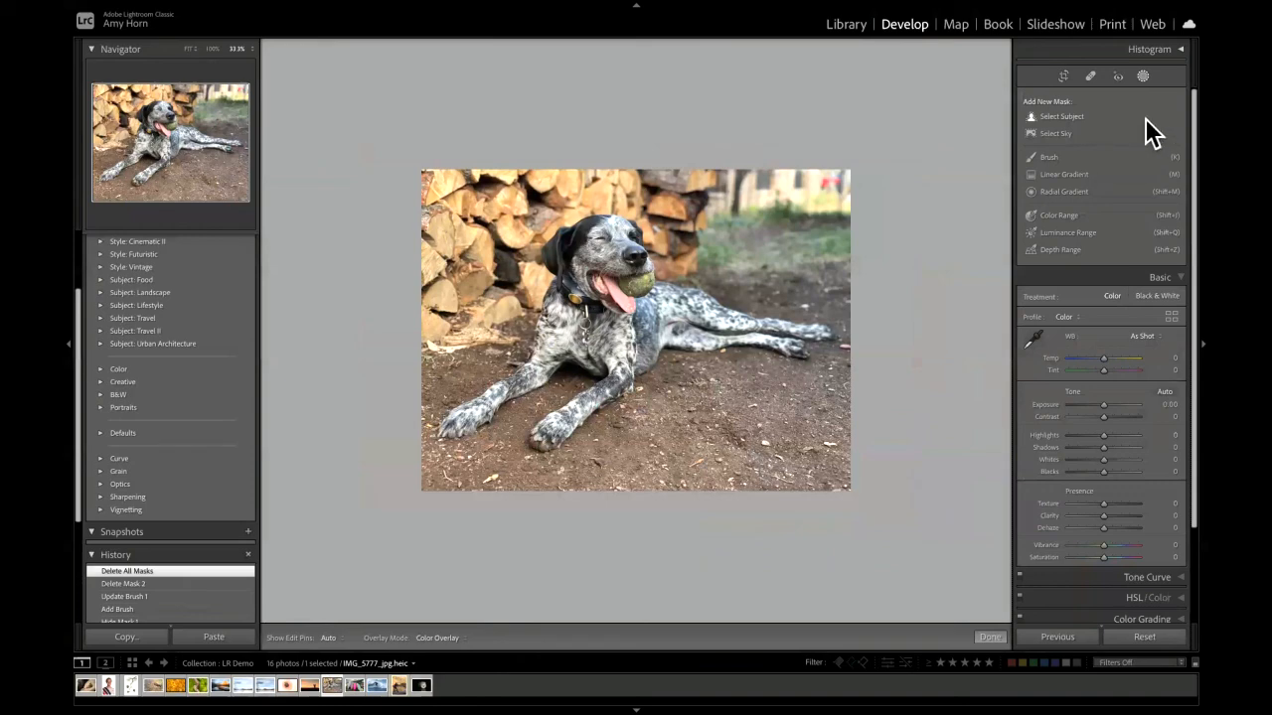
click(1065, 117)
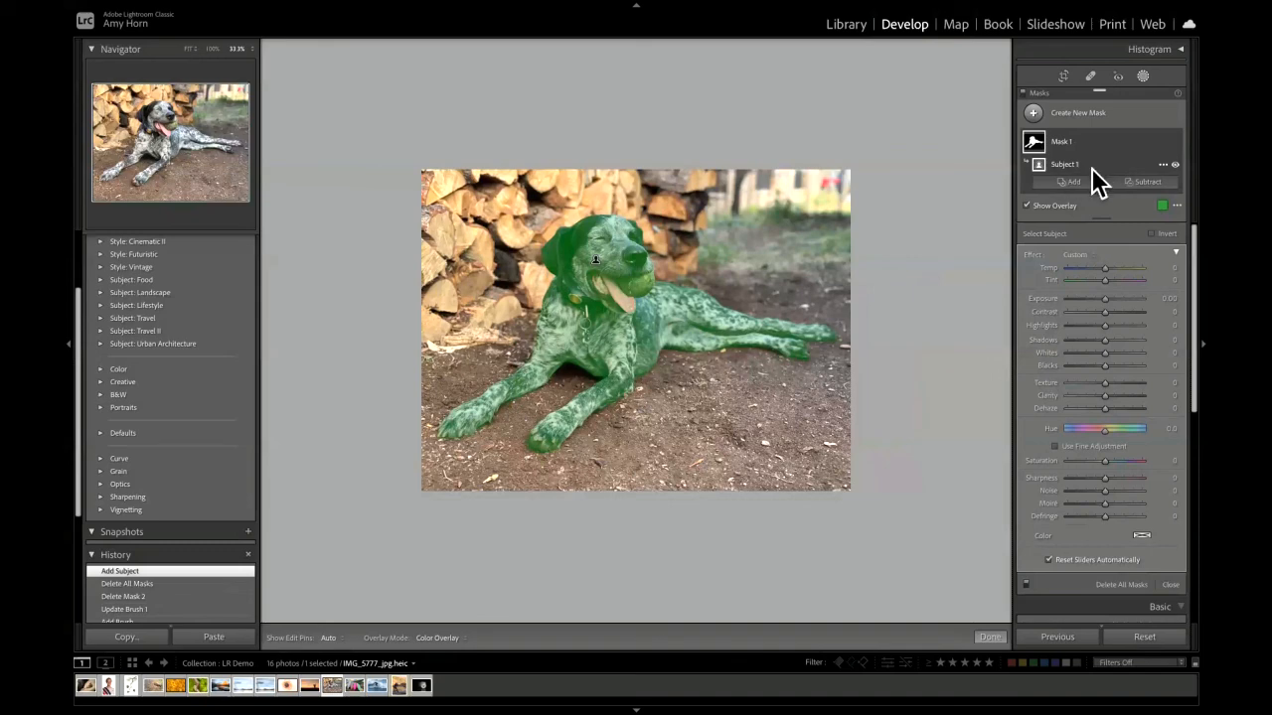
click(1163, 165)
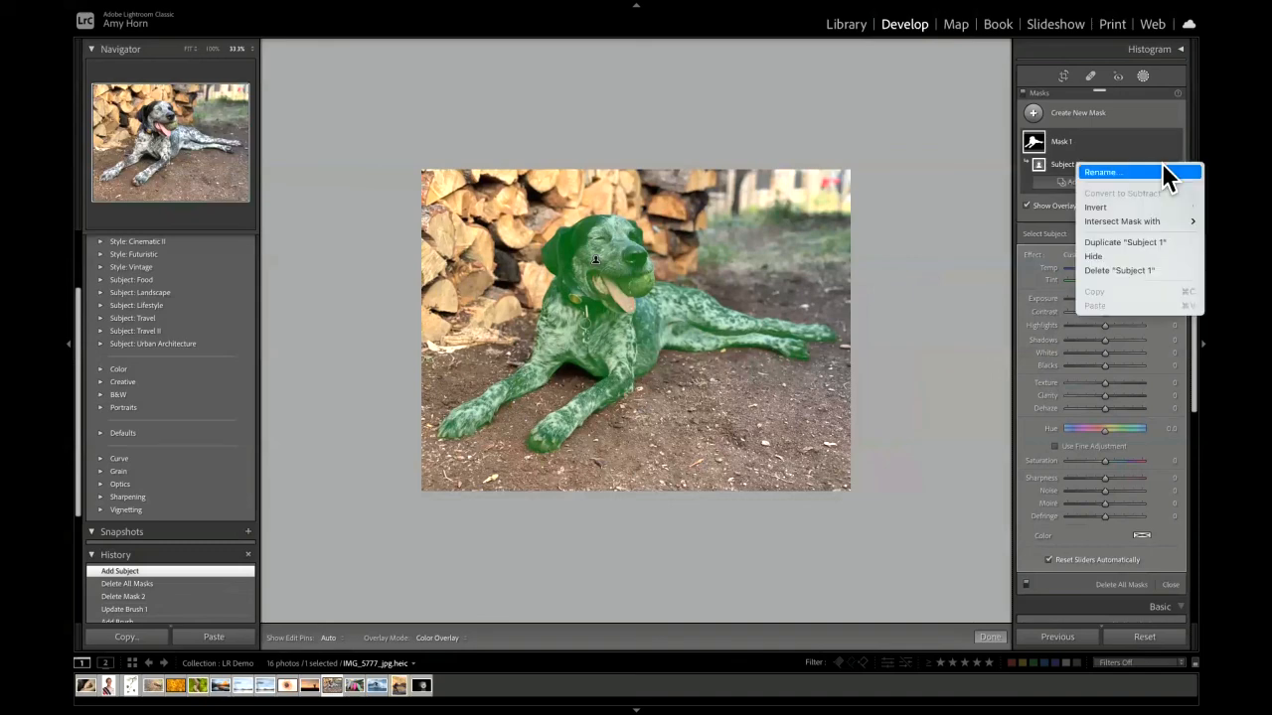
click(1102, 206)
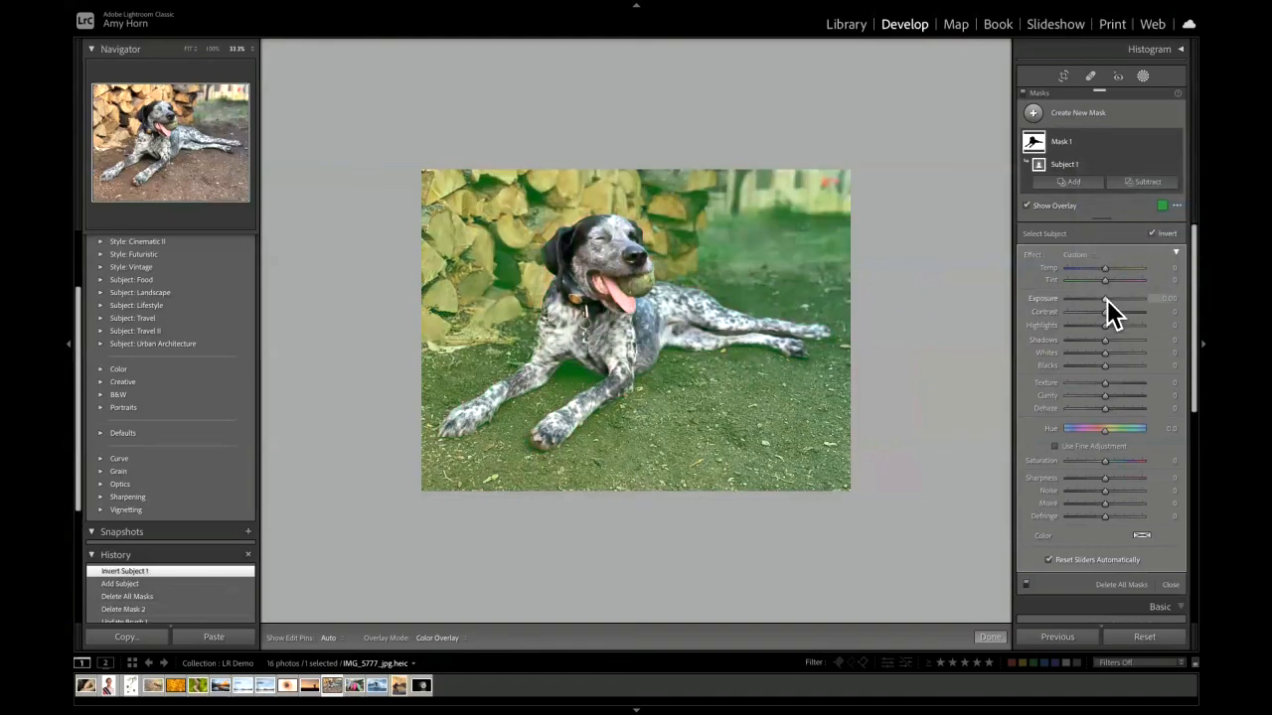
- Set the inverted mask's Exposure to -0.44, Highlights to -36 and Clarity to -29 to darken and soften the background
drag(1107, 299, 1087, 325)
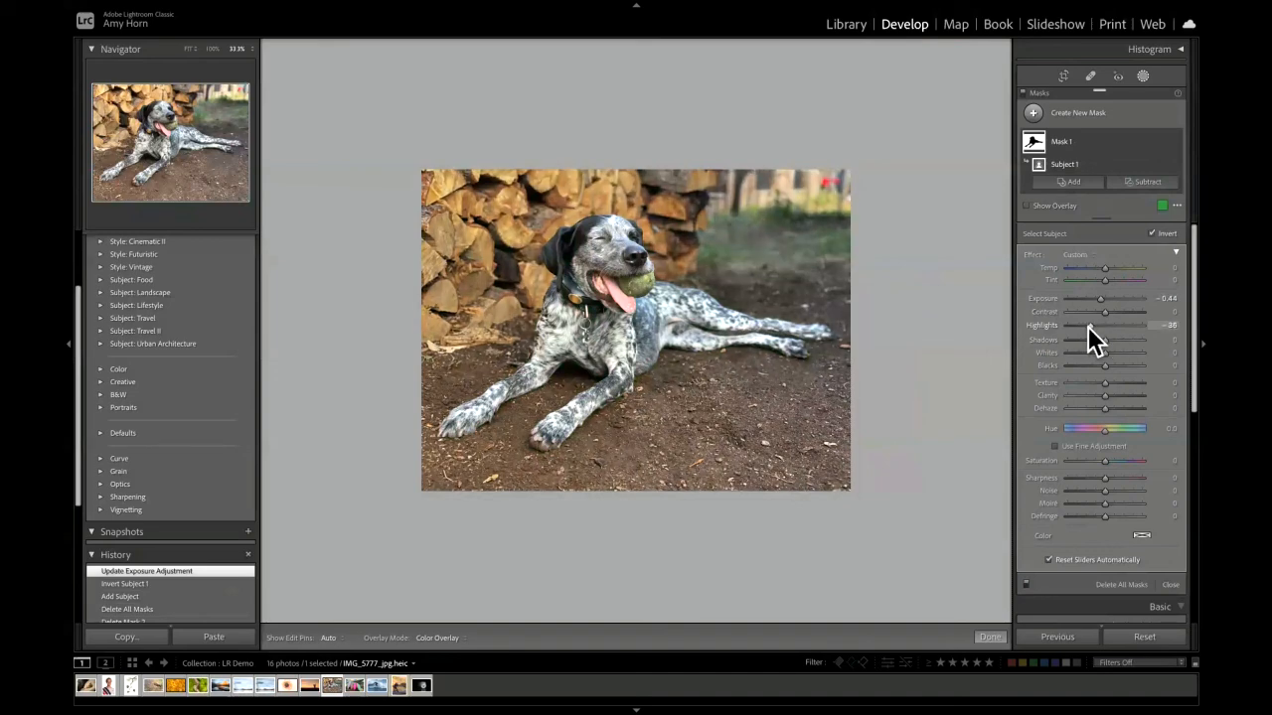
drag(1107, 400, 1094, 398)
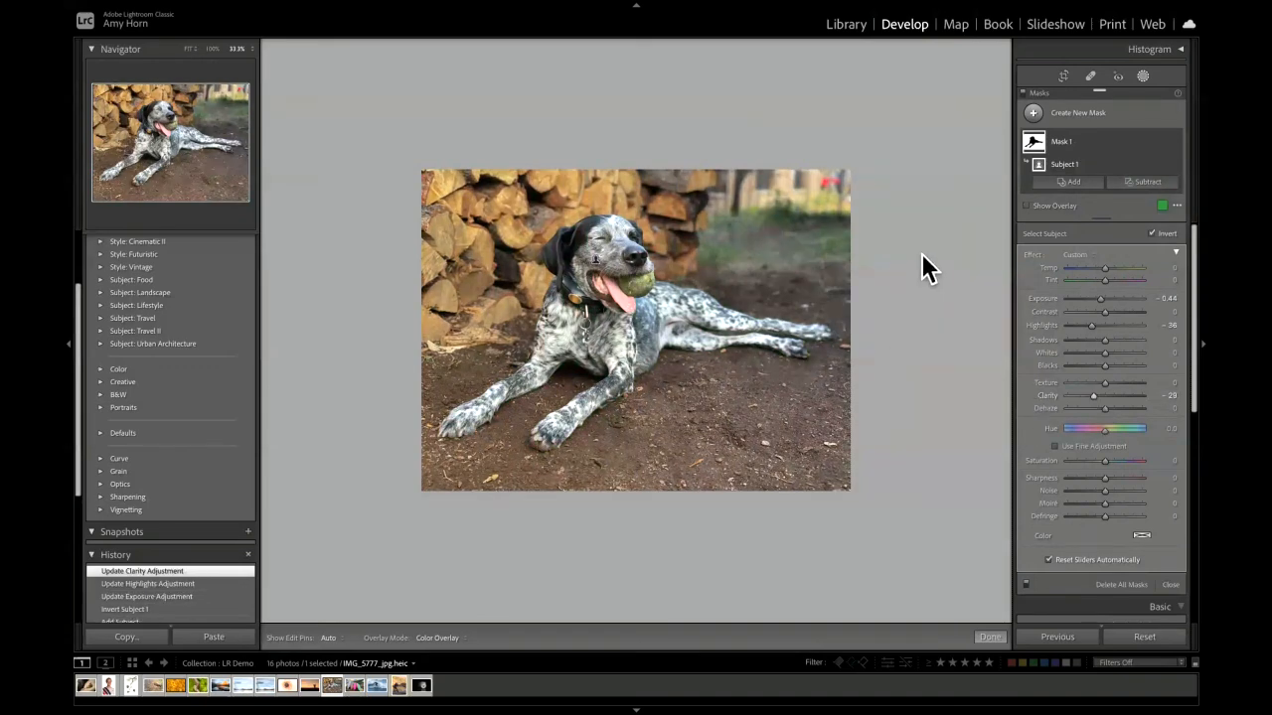
- Compare the dog photo before and after the background adjustments several times, returning to the edited view
key(backslash)
key(backslash)
key(backslash)
key(backslash)
key(backslash)
key(backslash)
key(backslash)
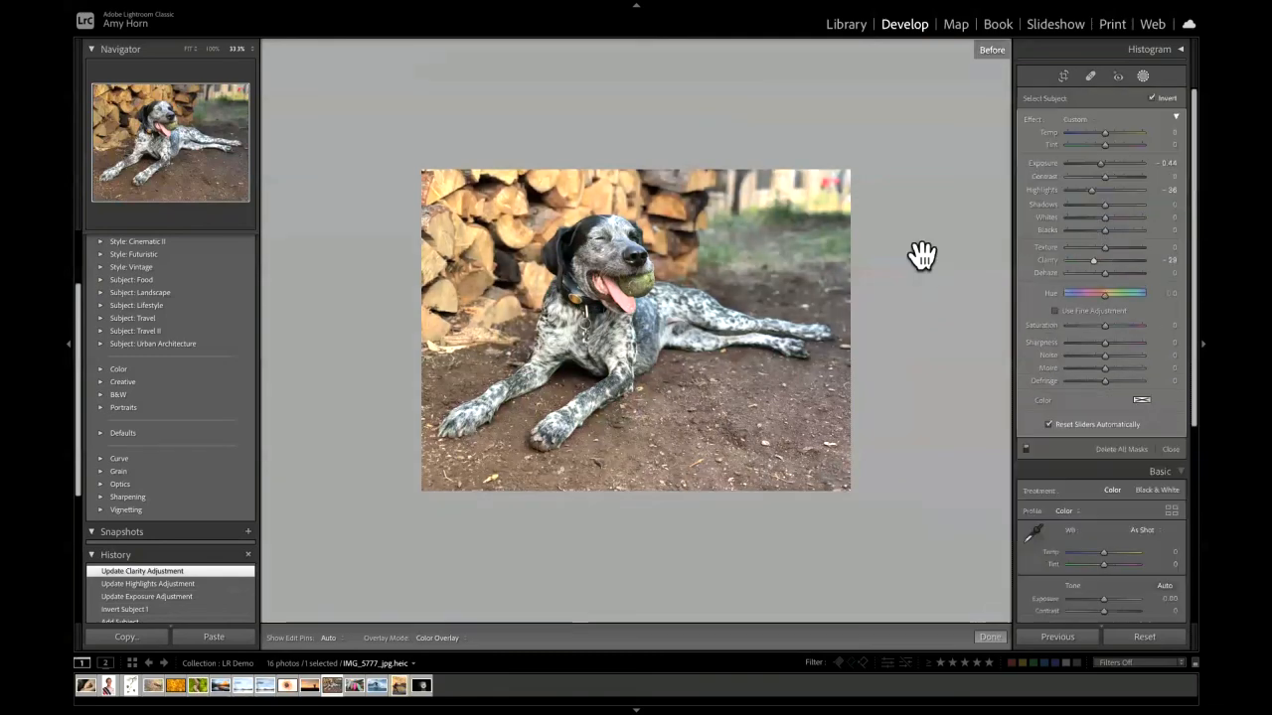
key(backslash)
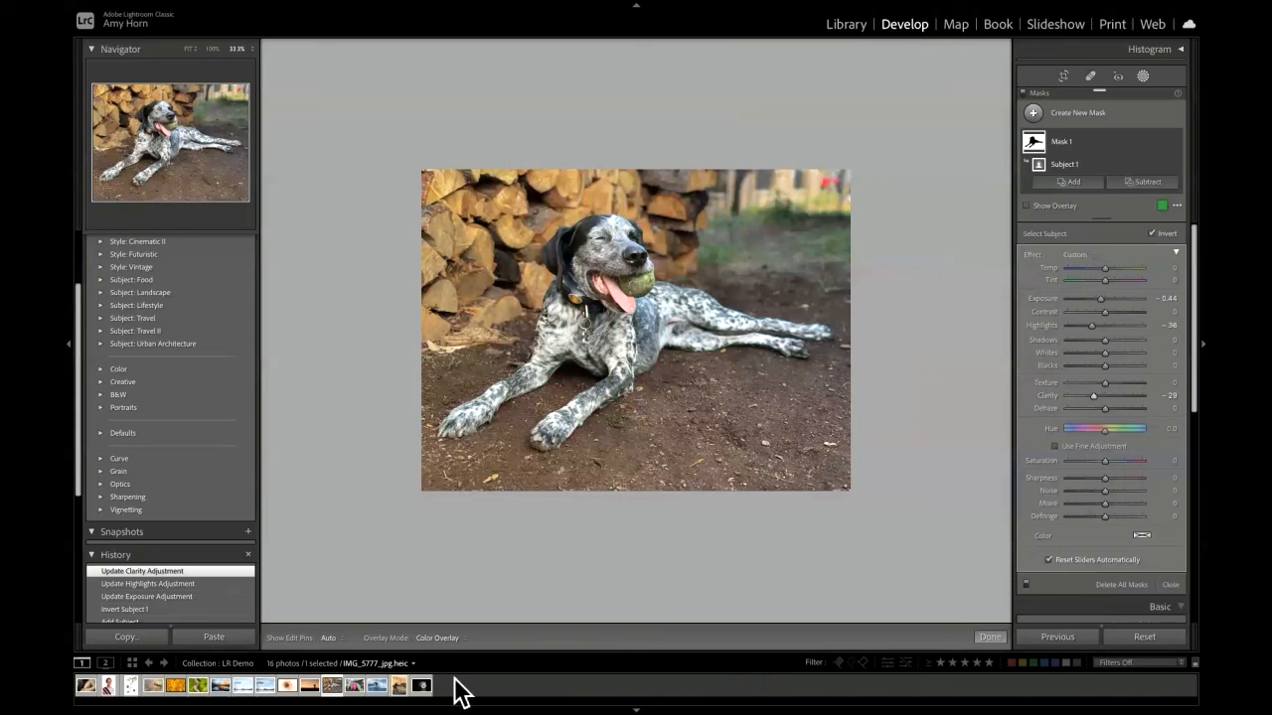
- Open the dessert photo 07_20 choc dessert-7300009.ORF and apply the FD08 preset from the Subject: Food group
click(290, 687)
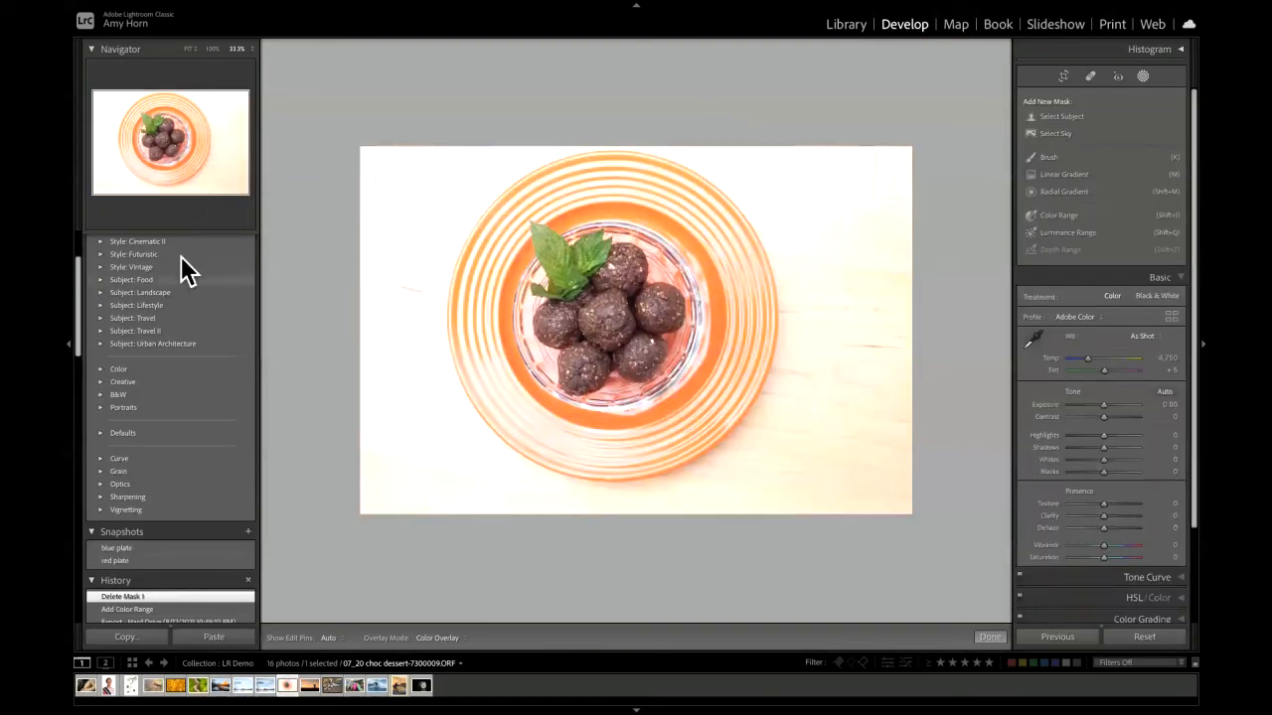
scroll(187, 293, up, 3)
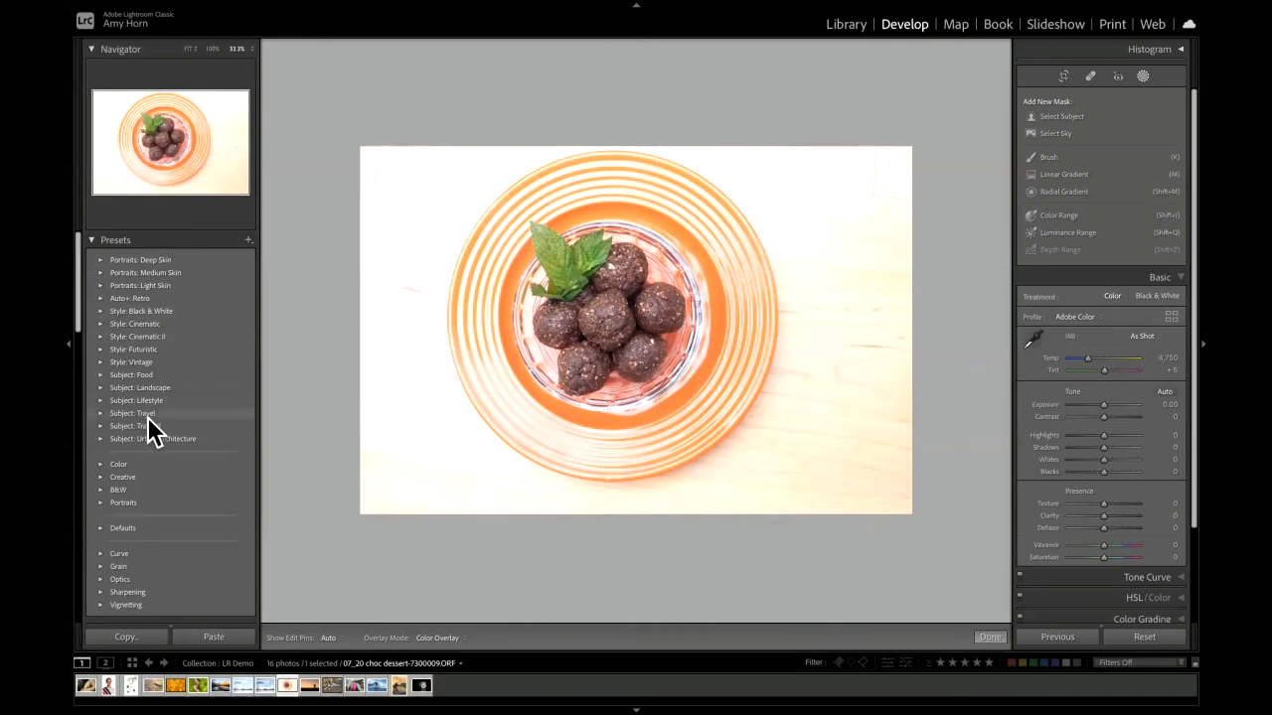
click(100, 374)
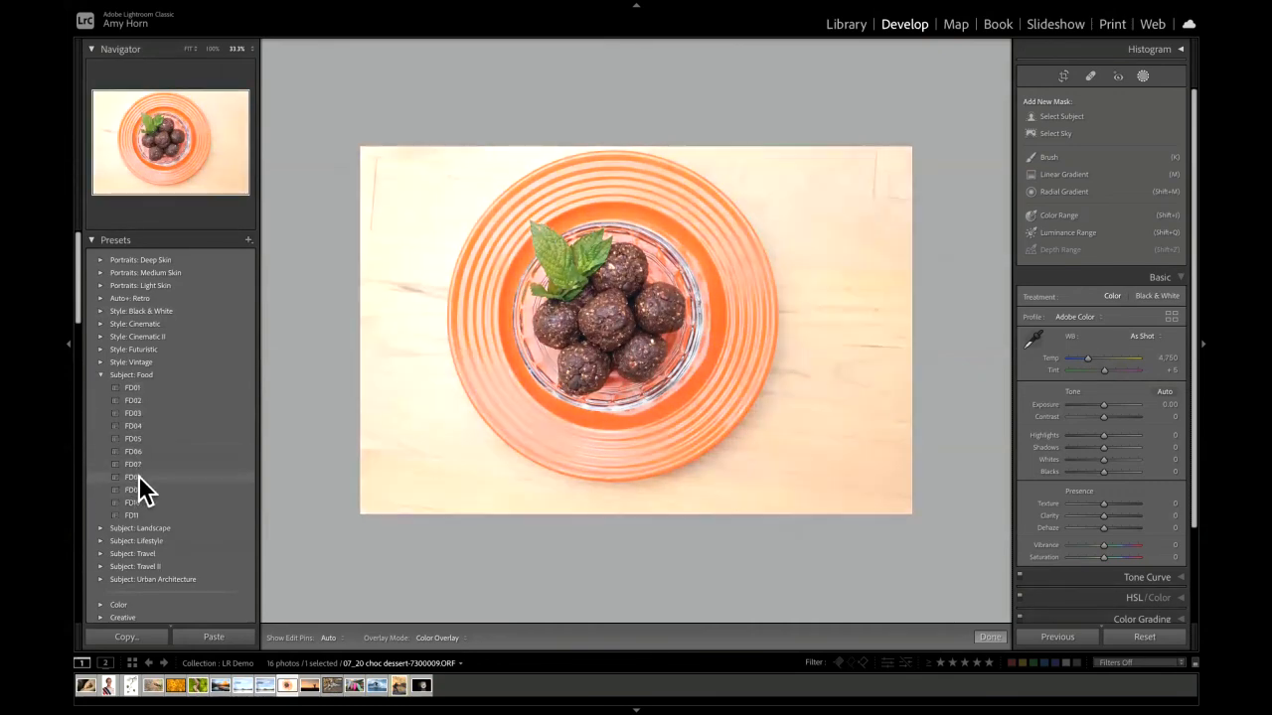
click(138, 477)
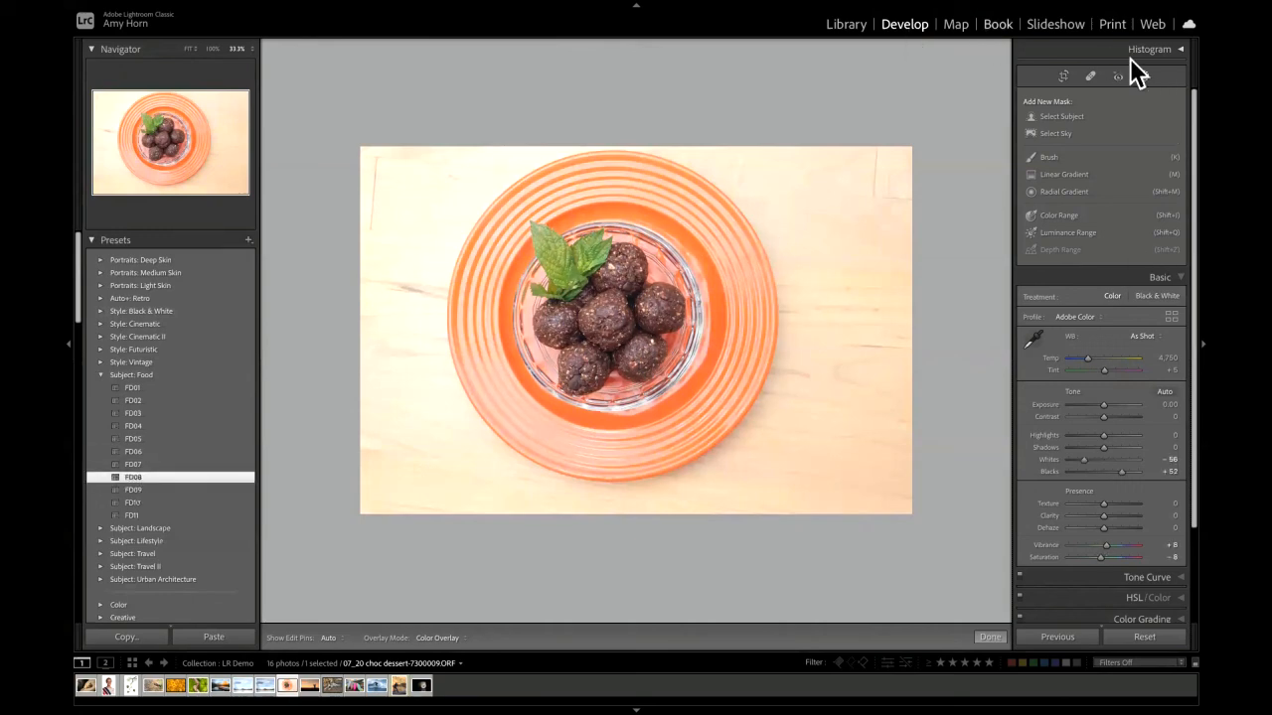
- Exit masking and try the Subject: Food preset FD03 on the dessert photo, ending with FD01
click(987, 637)
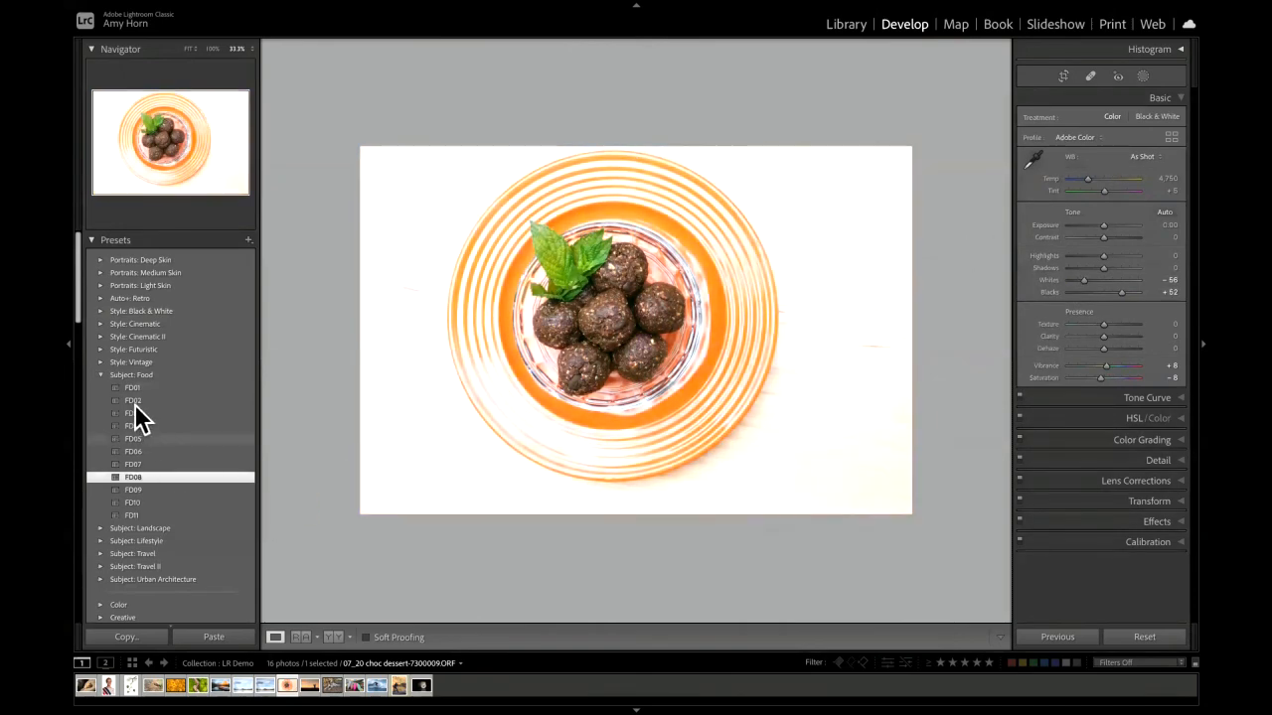
click(134, 413)
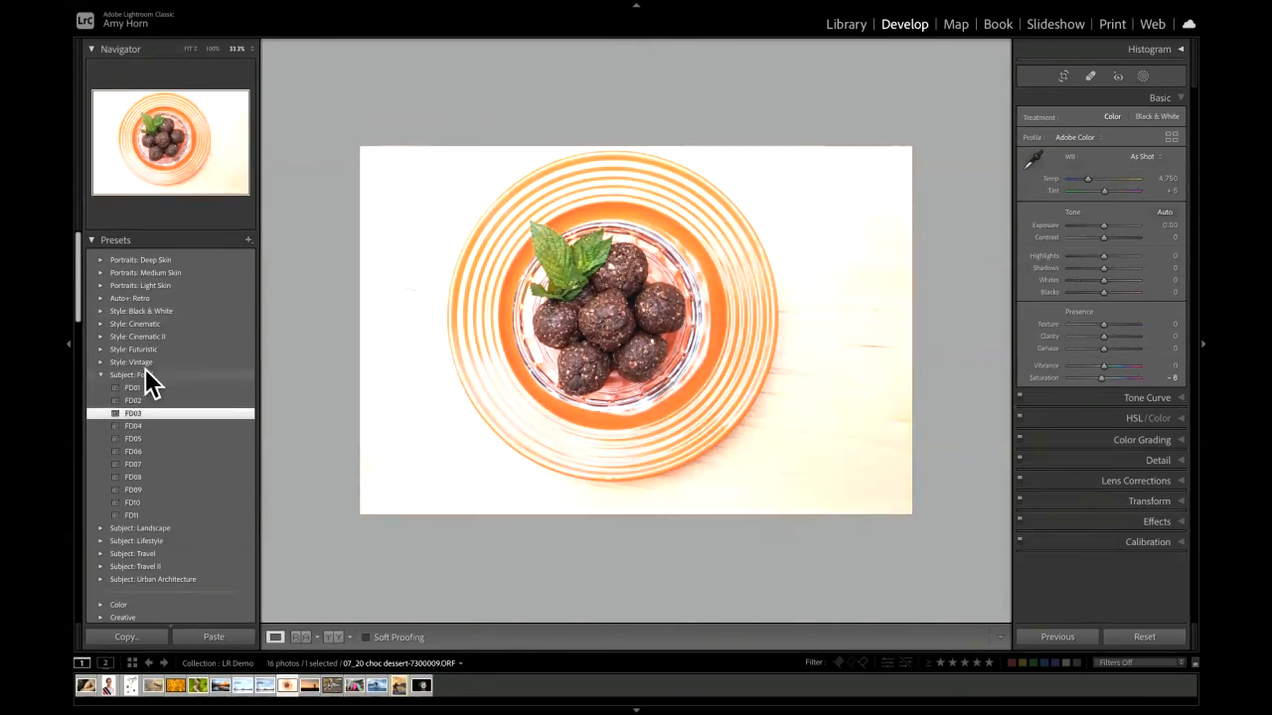
click(132, 387)
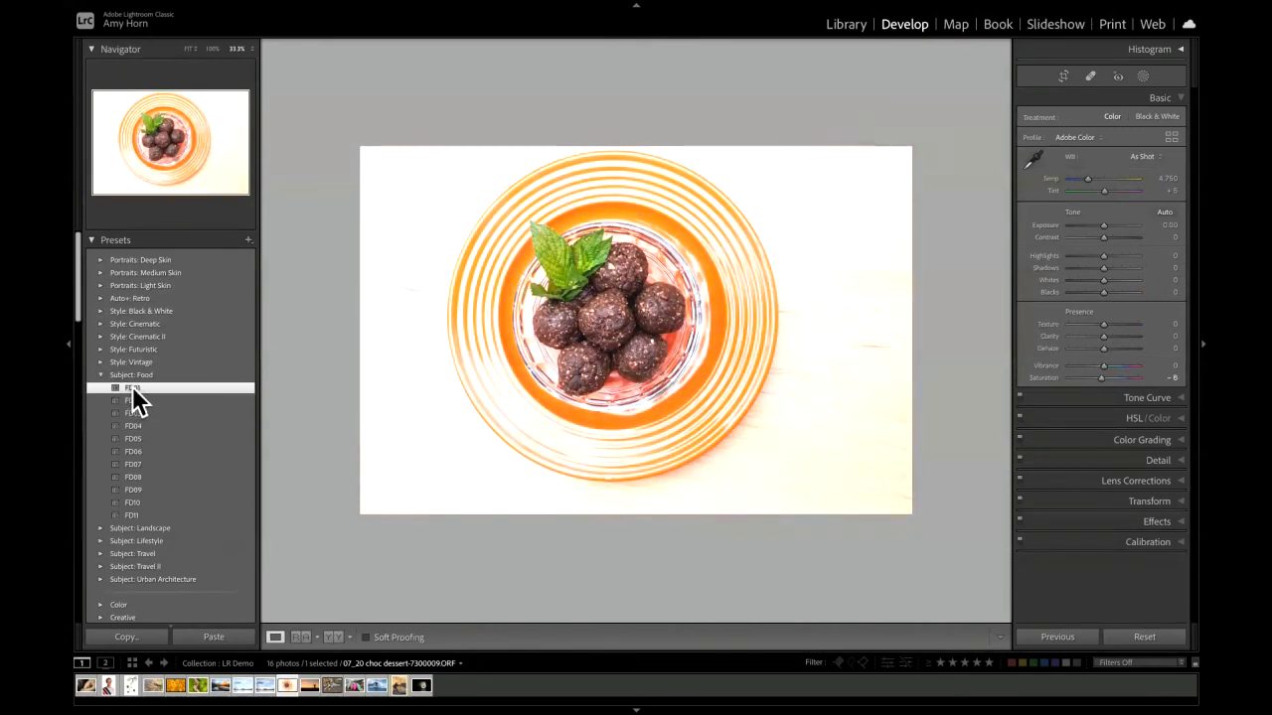